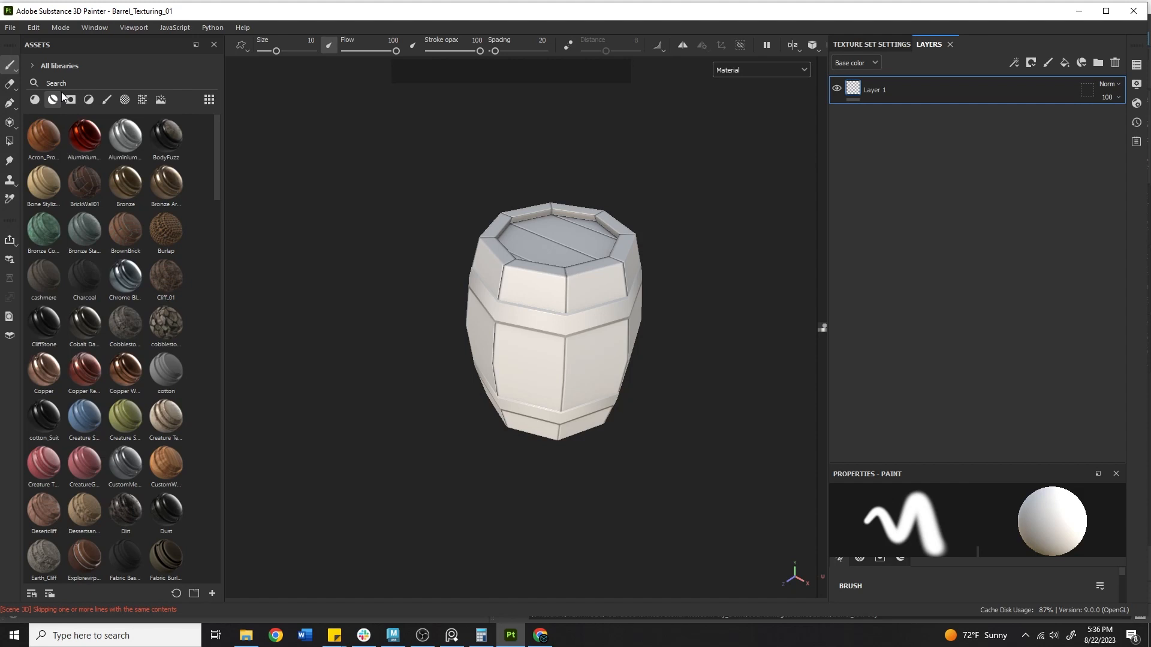
Search the assets for 'wood' and drag Wood Ship Hull Nordic onto the barrel
{"action": "left_click", "coordinate": [67, 81]}
{"action": "type", "text": "wood"}
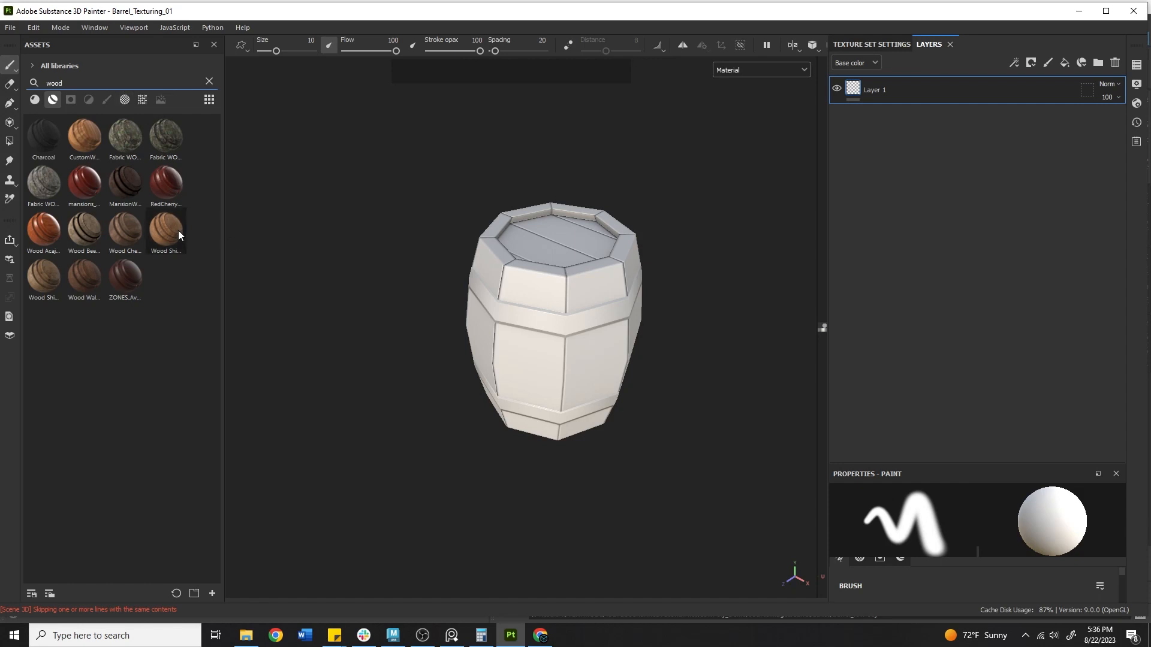
{"action": "mouse_move", "coordinate": [178, 230]}
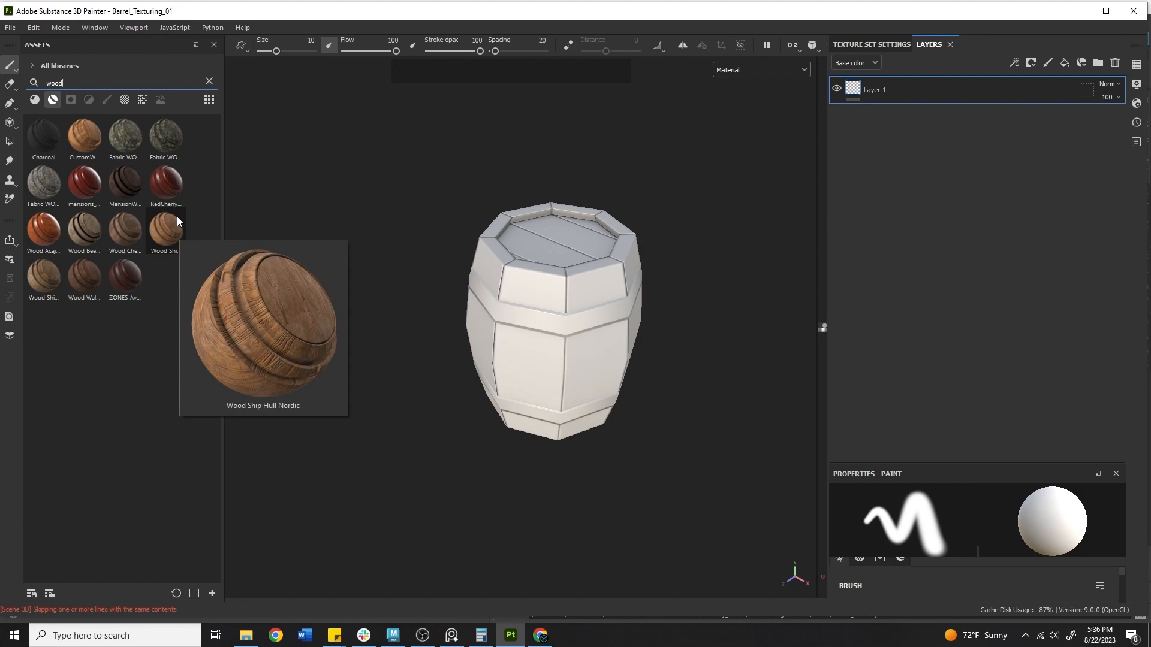
{"action": "left_click_drag", "start_coordinate": [177, 216], "coordinate": [568, 294]}
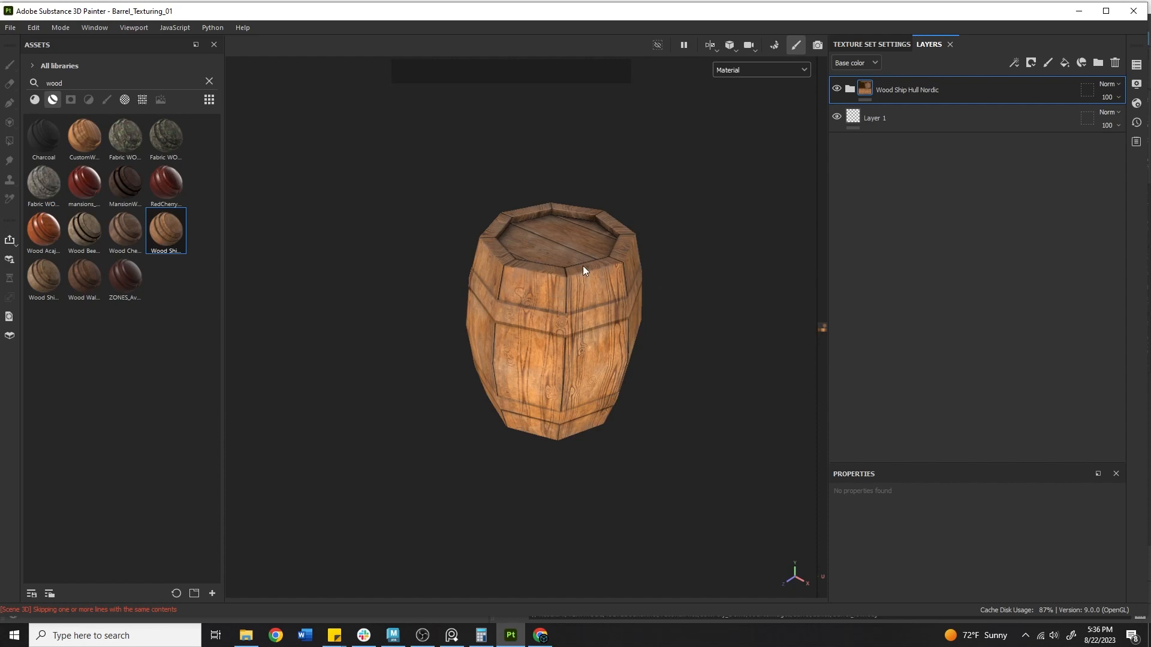
{"action": "left_click_drag", "start_coordinate": [582, 265], "coordinate": [563, 282], "text": "alt"}
{"action": "middle_click_drag", "start_coordinate": [563, 281], "coordinate": [441, 344], "text": "alt"}
{"action": "right_click_drag", "start_coordinate": [442, 344], "coordinate": [795, 332], "text": "alt"}
{"action": "middle_click_drag", "start_coordinate": [795, 331], "coordinate": [450, 376], "text": "alt"}
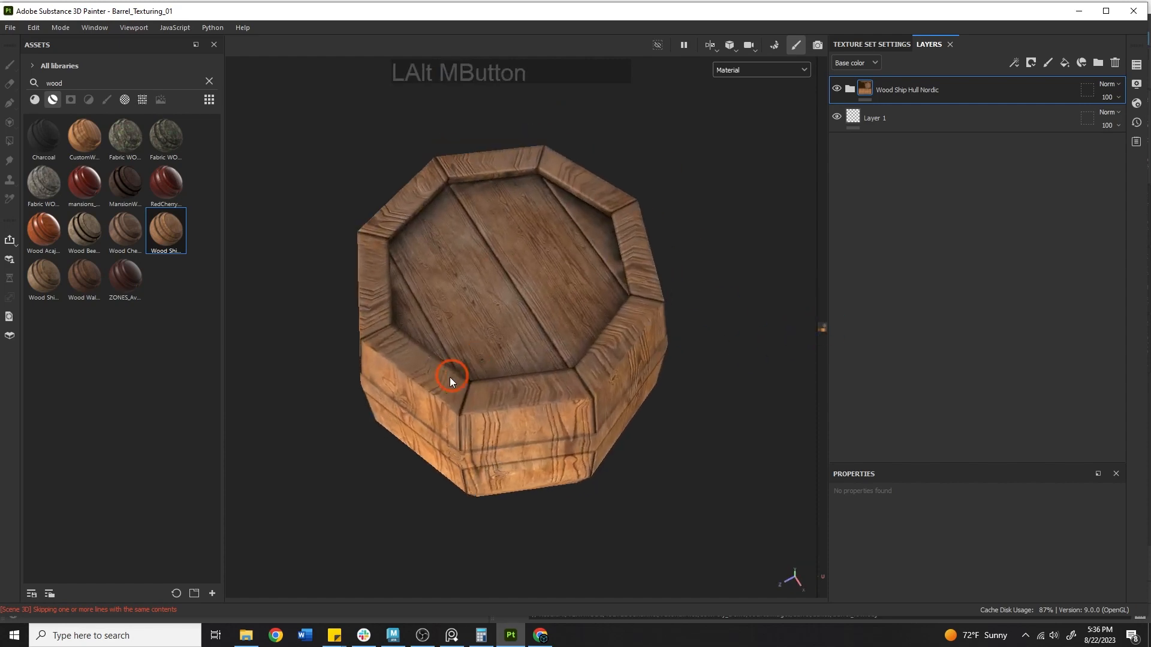
{"action": "left_click_drag", "start_coordinate": [449, 377], "coordinate": [437, 410], "text": "alt"}
{"action": "middle_click_drag", "start_coordinate": [437, 410], "coordinate": [560, 356], "text": "alt"}
{"action": "right_click_drag", "start_coordinate": [560, 356], "coordinate": [513, 411], "text": "alt"}
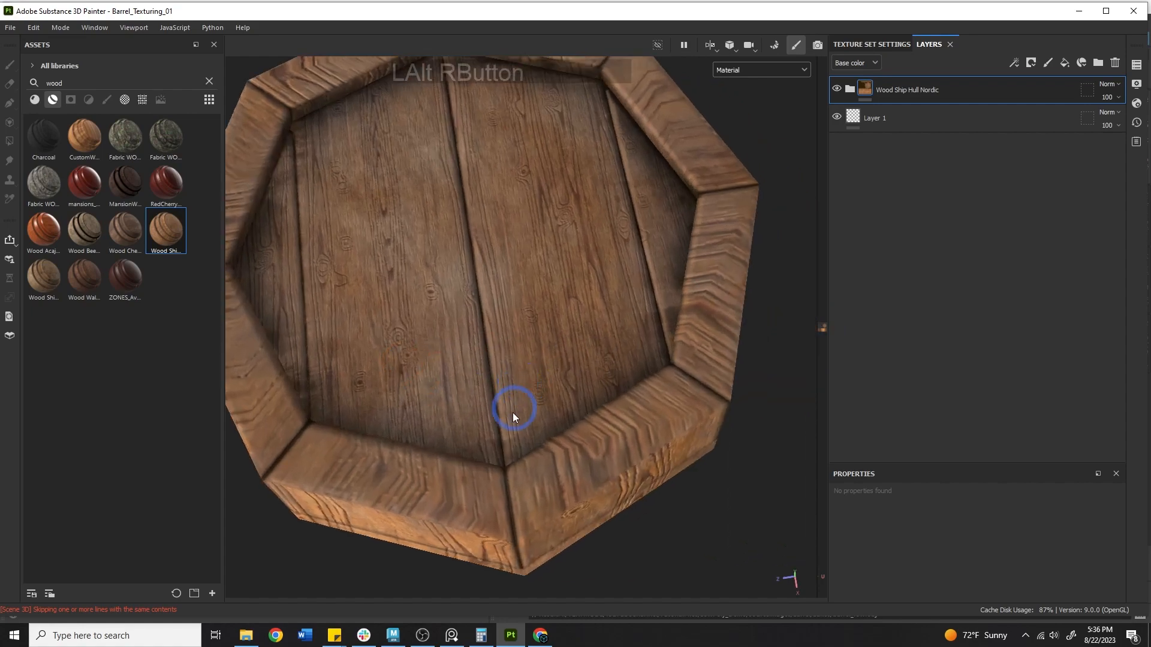
{"action": "left_click_drag", "start_coordinate": [514, 411], "coordinate": [494, 342], "text": "alt"}
{"action": "right_click_drag", "start_coordinate": [493, 342], "coordinate": [429, 313], "text": "alt"}
{"action": "middle_click_drag", "start_coordinate": [429, 312], "coordinate": [545, 381], "text": "alt"}
{"action": "left_click_drag", "start_coordinate": [545, 381], "coordinate": [598, 354], "text": "alt"}
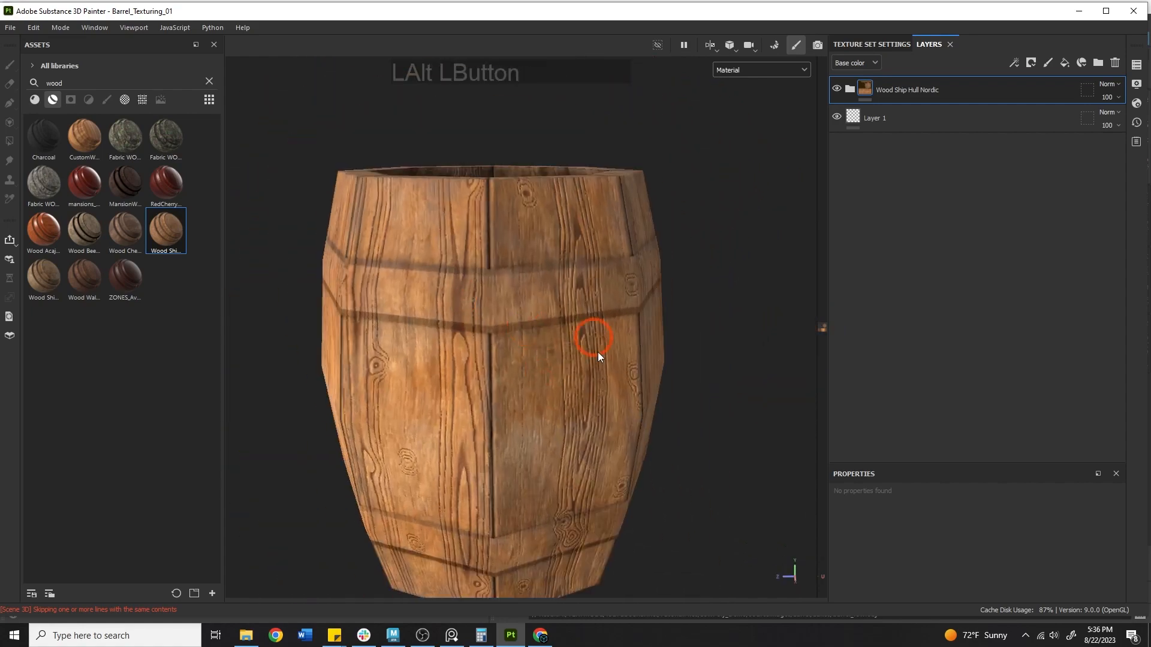
{"action": "right_click_drag", "start_coordinate": [598, 354], "coordinate": [521, 296], "text": "alt"}
{"action": "left_click_drag", "start_coordinate": [521, 296], "coordinate": [532, 419], "text": "alt"}
{"action": "middle_click_drag", "start_coordinate": [532, 419], "coordinate": [527, 455], "text": "alt"}
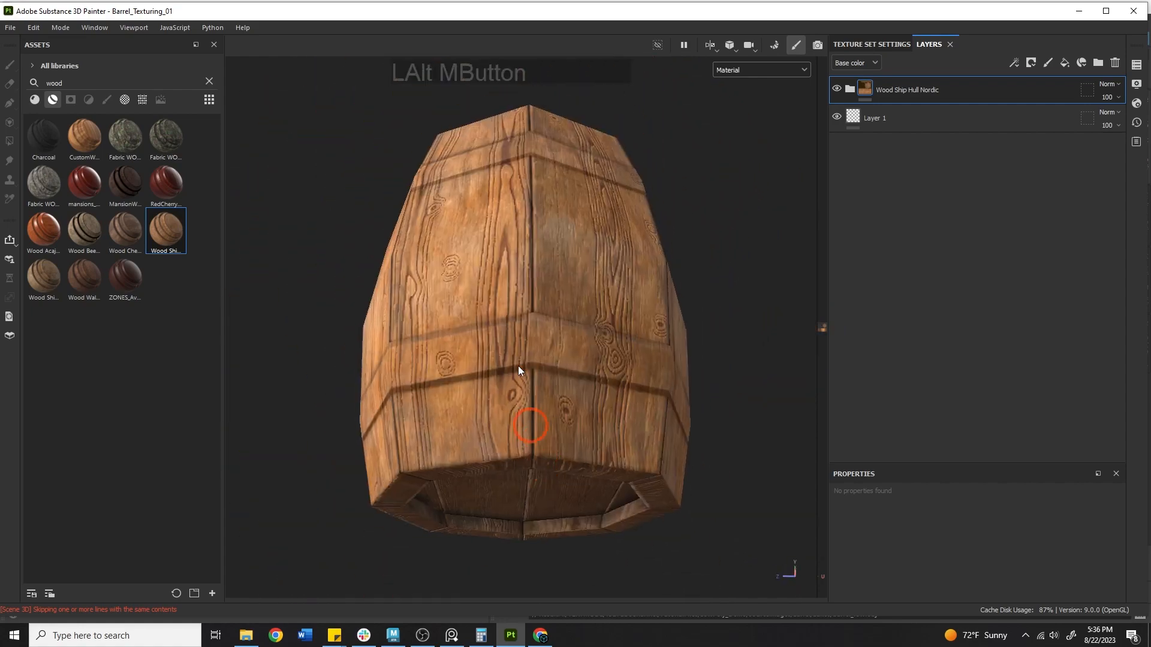
{"action": "left_click_drag", "start_coordinate": [518, 366], "coordinate": [494, 230], "text": "alt"}
{"action": "middle_click_drag", "start_coordinate": [506, 189], "coordinate": [501, 408], "text": "alt"}
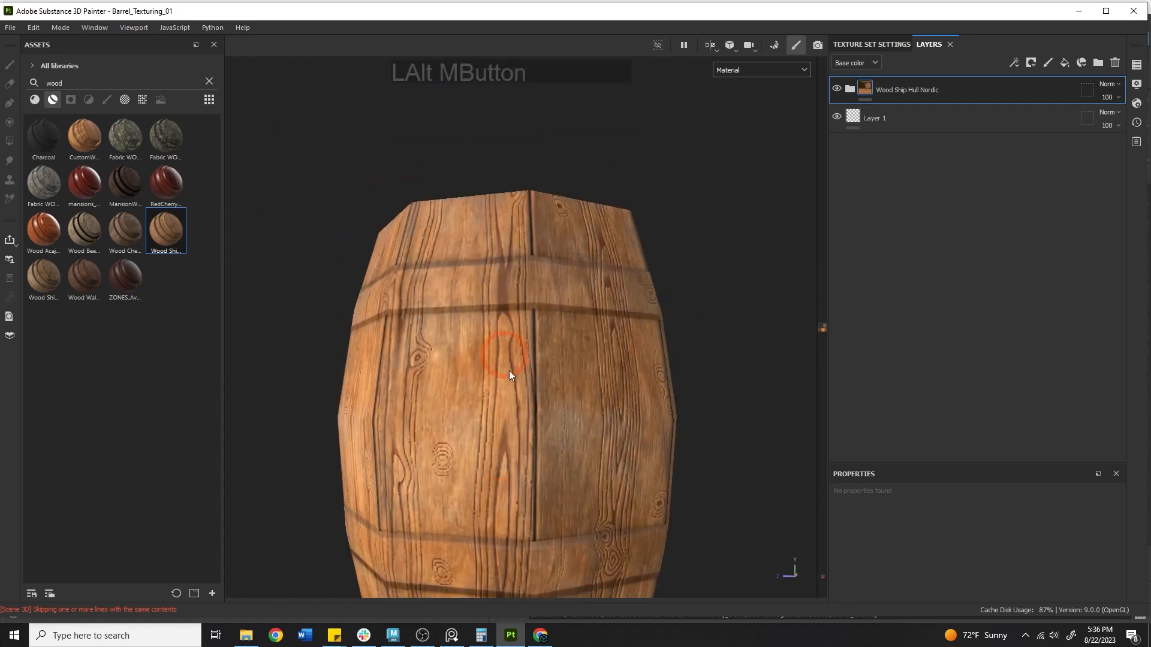
{"action": "left_click_drag", "start_coordinate": [509, 366], "coordinate": [521, 447], "text": "alt"}
{"action": "middle_click_drag", "start_coordinate": [480, 234], "coordinate": [466, 441], "text": "alt"}
{"action": "left_click_drag", "start_coordinate": [470, 360], "coordinate": [476, 438], "text": "alt"}
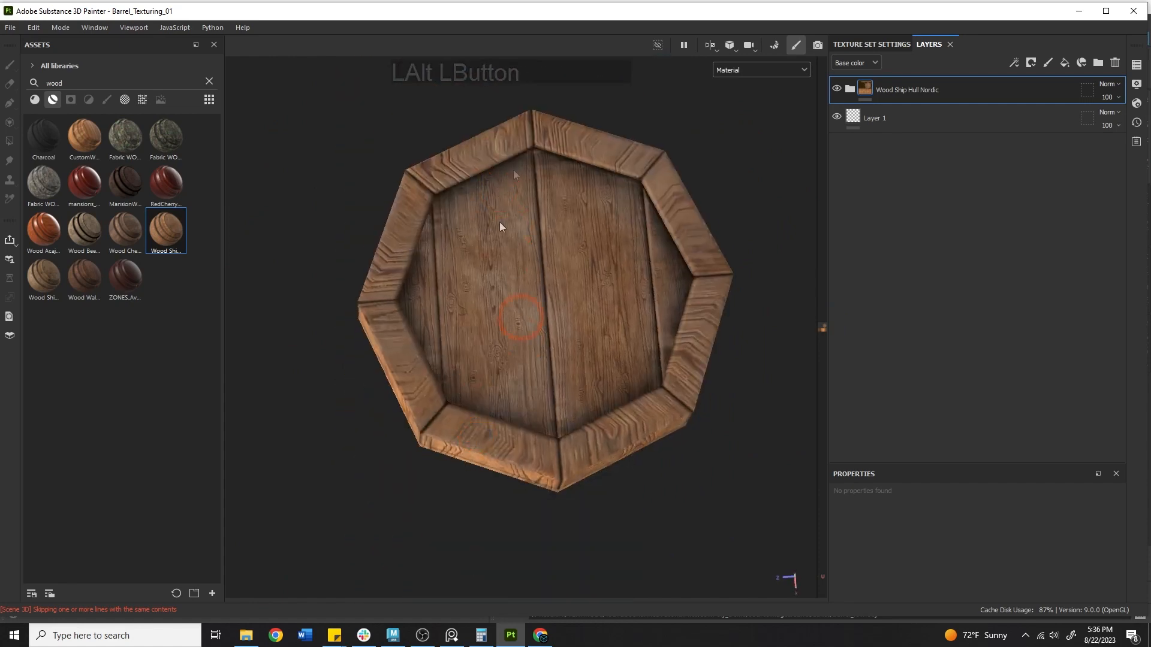
{"action": "middle_click_drag", "start_coordinate": [566, 275], "coordinate": [526, 271], "text": "alt"}
{"action": "right_click_drag", "start_coordinate": [526, 272], "coordinate": [503, 368], "text": "alt"}
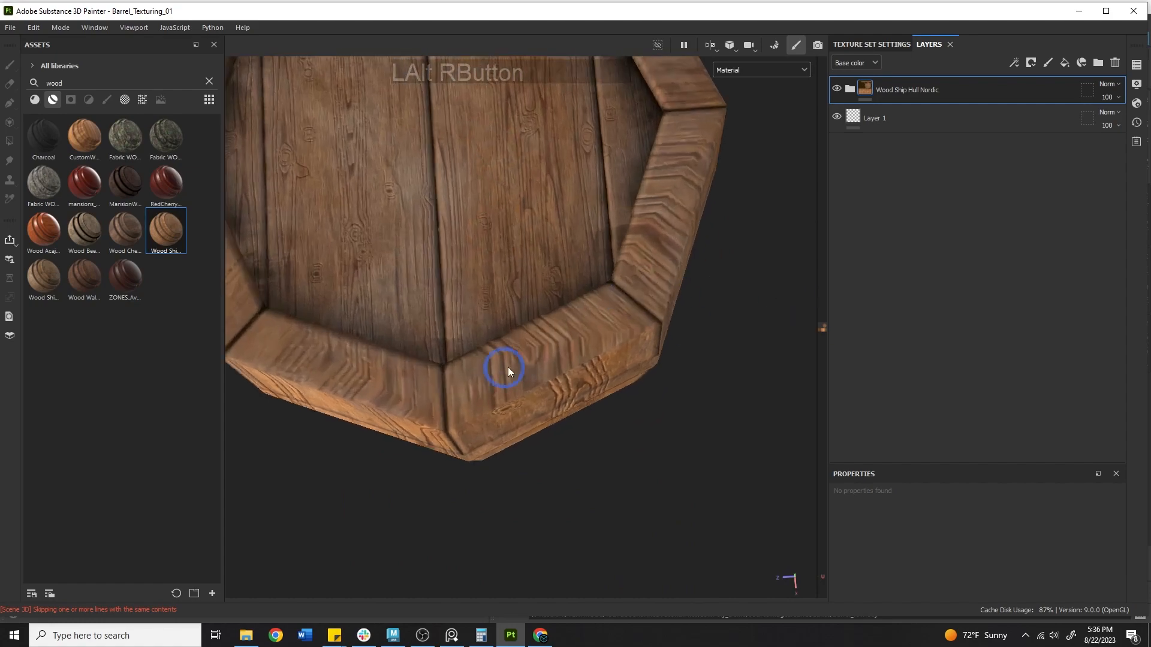
{"action": "left_click_drag", "start_coordinate": [504, 368], "coordinate": [473, 376], "text": "alt"}
{"action": "right_click_drag", "start_coordinate": [473, 375], "coordinate": [578, 314], "text": "alt"}
{"action": "left_click_drag", "start_coordinate": [578, 313], "coordinate": [539, 318], "text": "alt"}
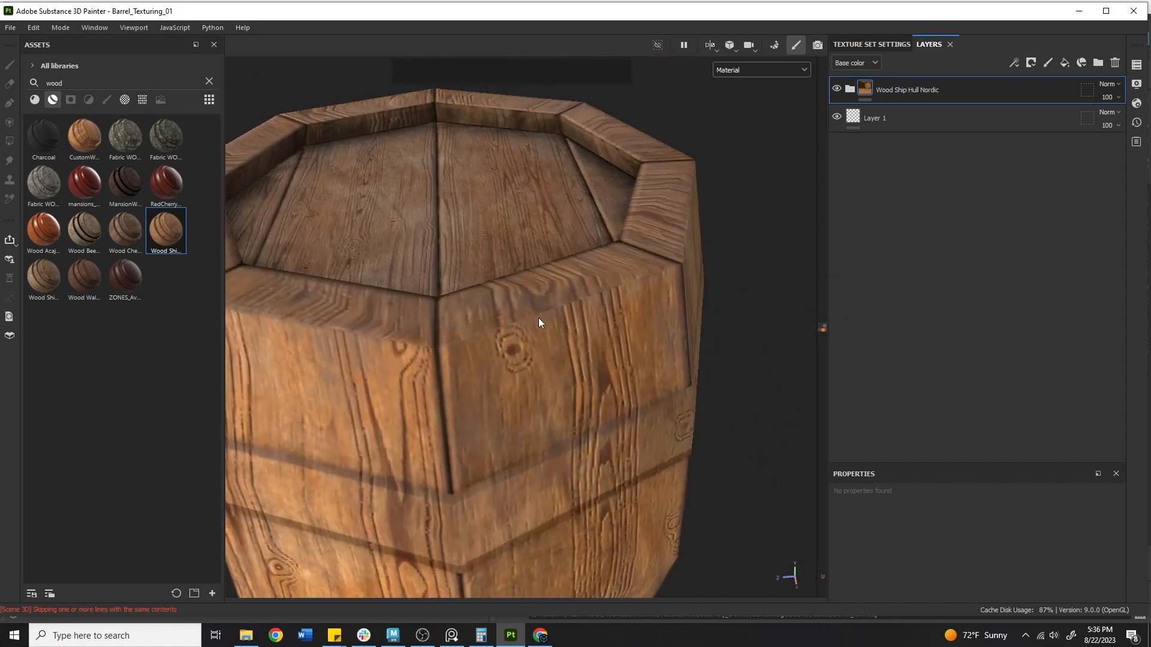
{"action": "right_click_drag", "start_coordinate": [535, 315], "coordinate": [476, 322], "text": "alt"}
{"action": "middle_click_drag", "start_coordinate": [477, 322], "coordinate": [544, 339], "text": "alt"}
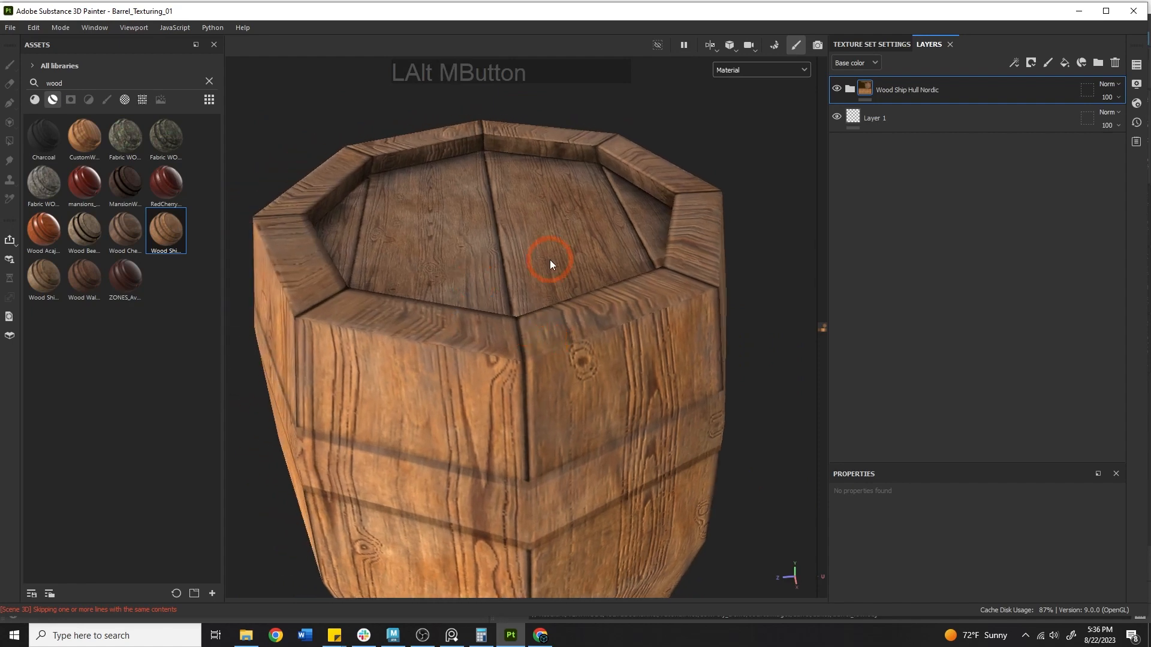
{"action": "left_click_drag", "start_coordinate": [521, 264], "coordinate": [521, 295], "text": "alt"}
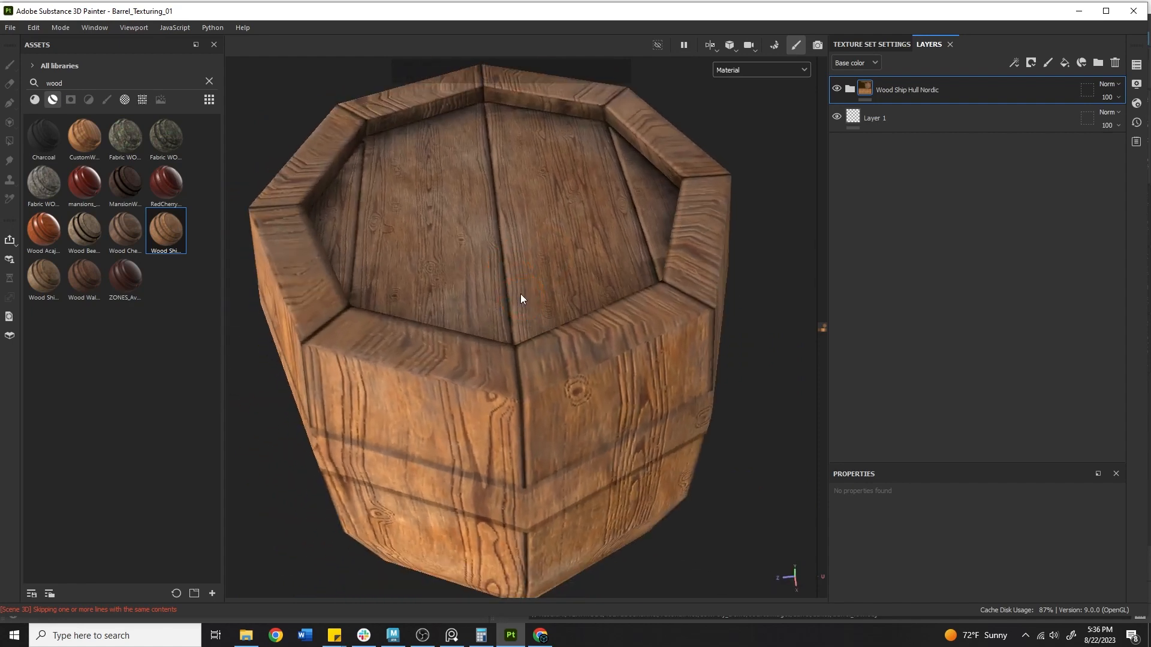
{"action": "middle_click_drag", "start_coordinate": [521, 298], "coordinate": [578, 390], "text": "alt"}
{"action": "left_click_drag", "start_coordinate": [578, 390], "coordinate": [486, 537], "text": "alt"}
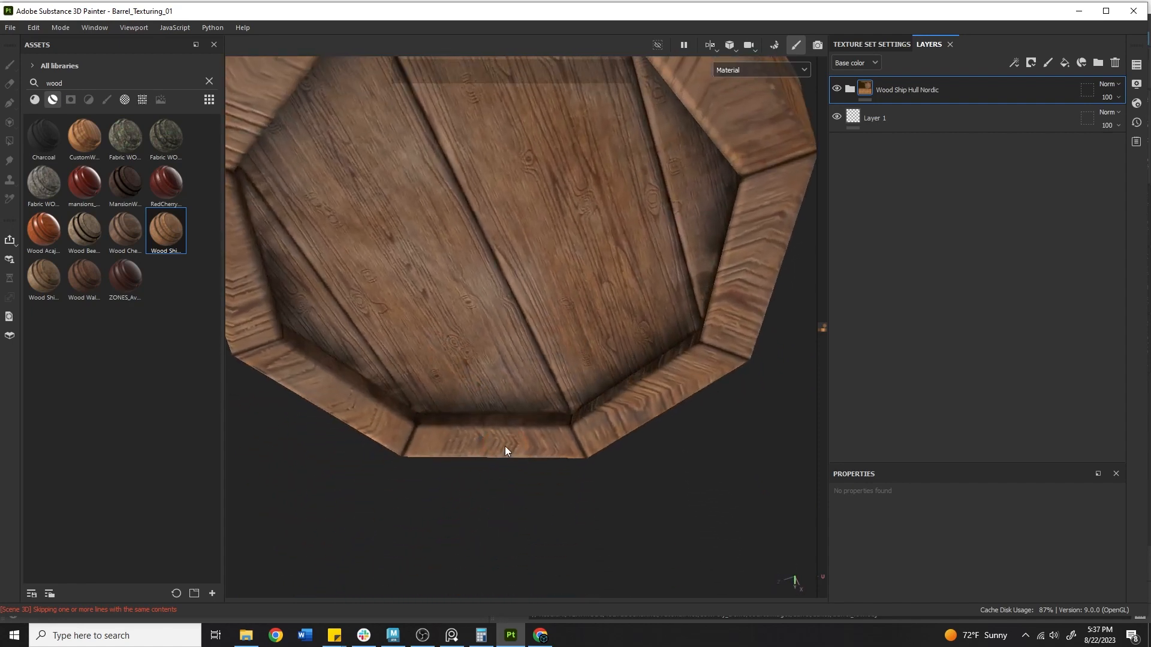
{"action": "left_click_drag", "start_coordinate": [505, 450], "coordinate": [573, 440], "text": "alt"}
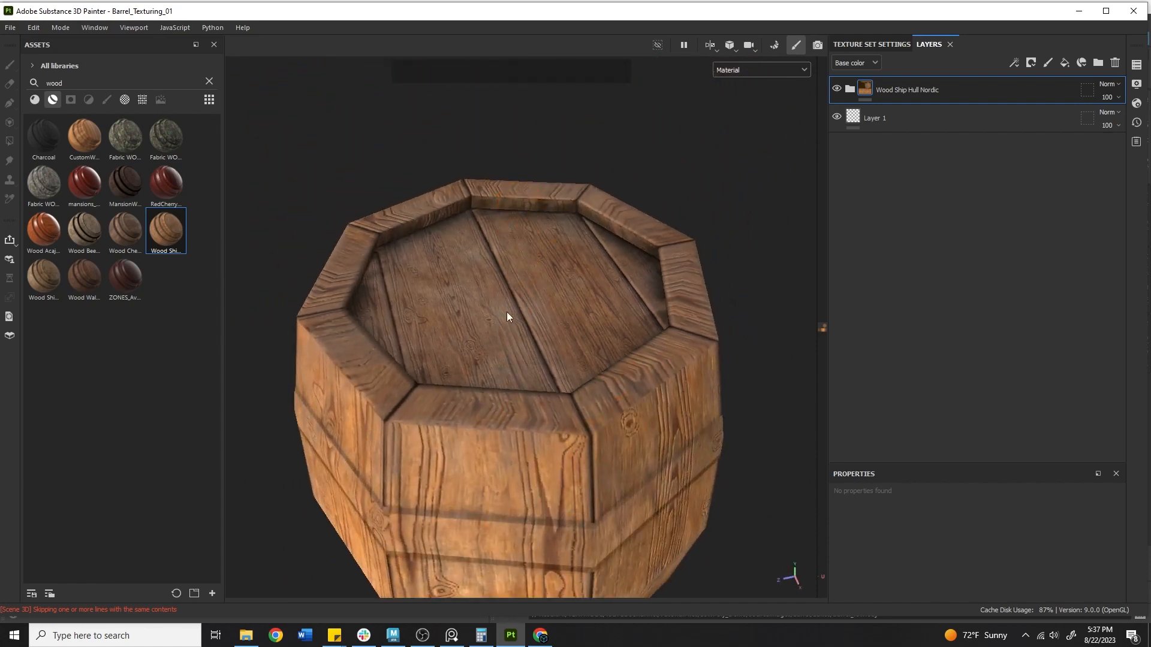
{"action": "right_click_drag", "start_coordinate": [506, 316], "coordinate": [300, 377], "text": "alt"}
{"action": "middle_click_drag", "start_coordinate": [300, 378], "coordinate": [570, 398], "text": "alt"}
{"action": "left_click_drag", "start_coordinate": [569, 398], "coordinate": [452, 342], "text": "alt"}
{"action": "right_click_drag", "start_coordinate": [452, 343], "coordinate": [801, 306], "text": "alt"}
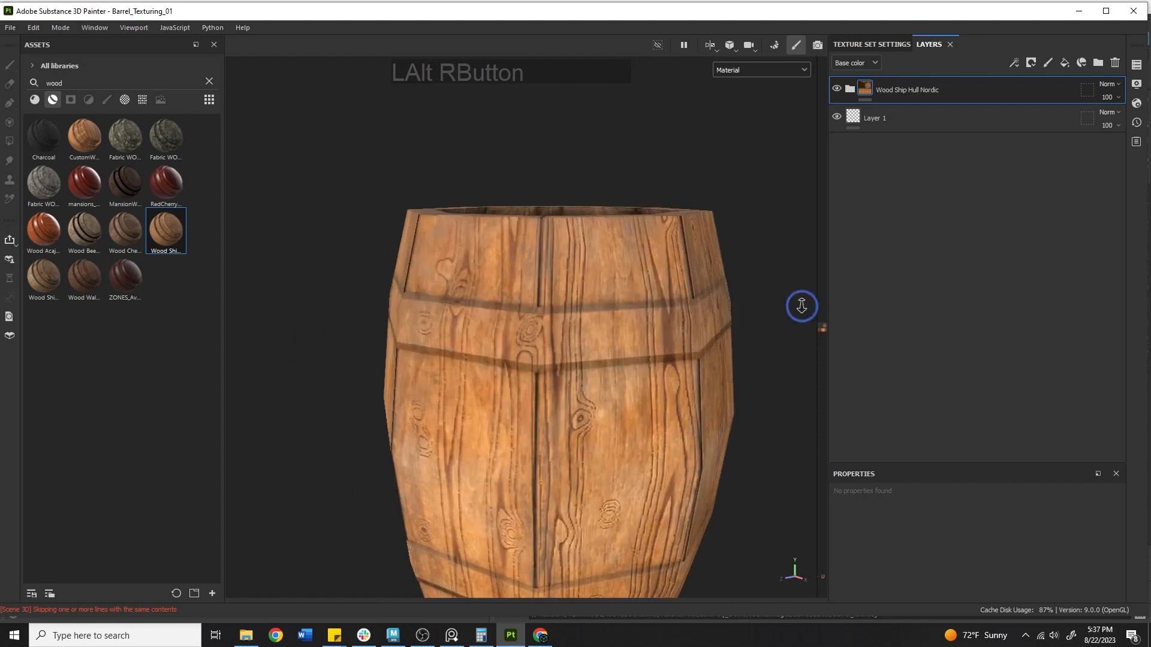
{"action": "middle_click_drag", "start_coordinate": [802, 306], "coordinate": [383, 257], "text": "alt"}
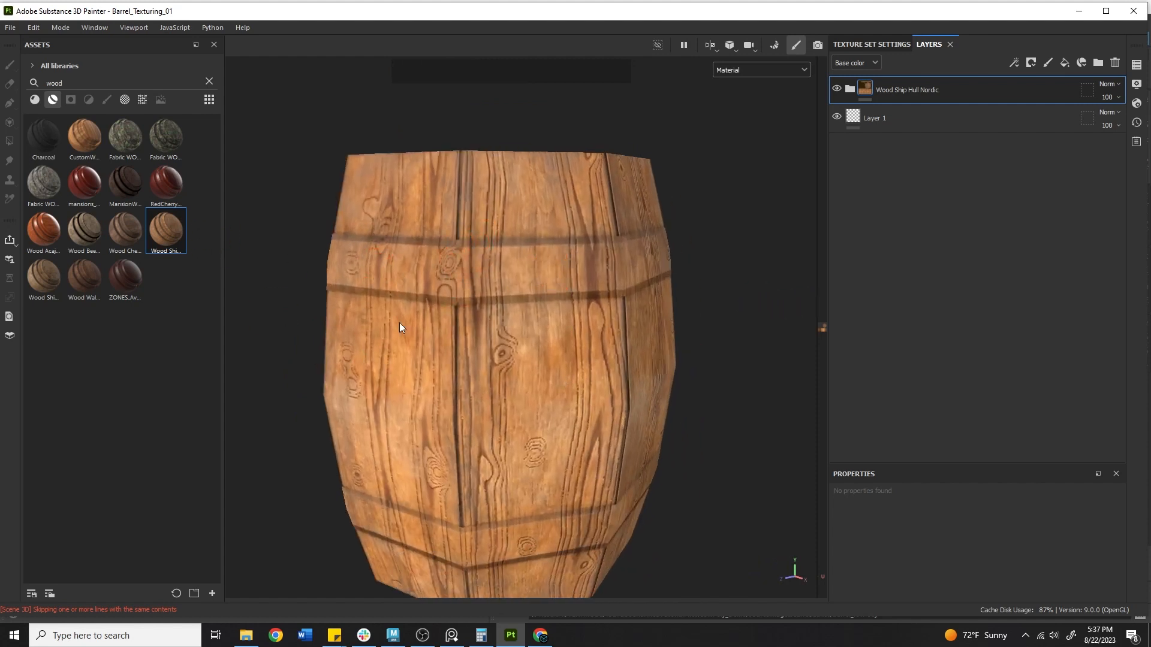
{"action": "right_click", "coordinate": [947, 98]}
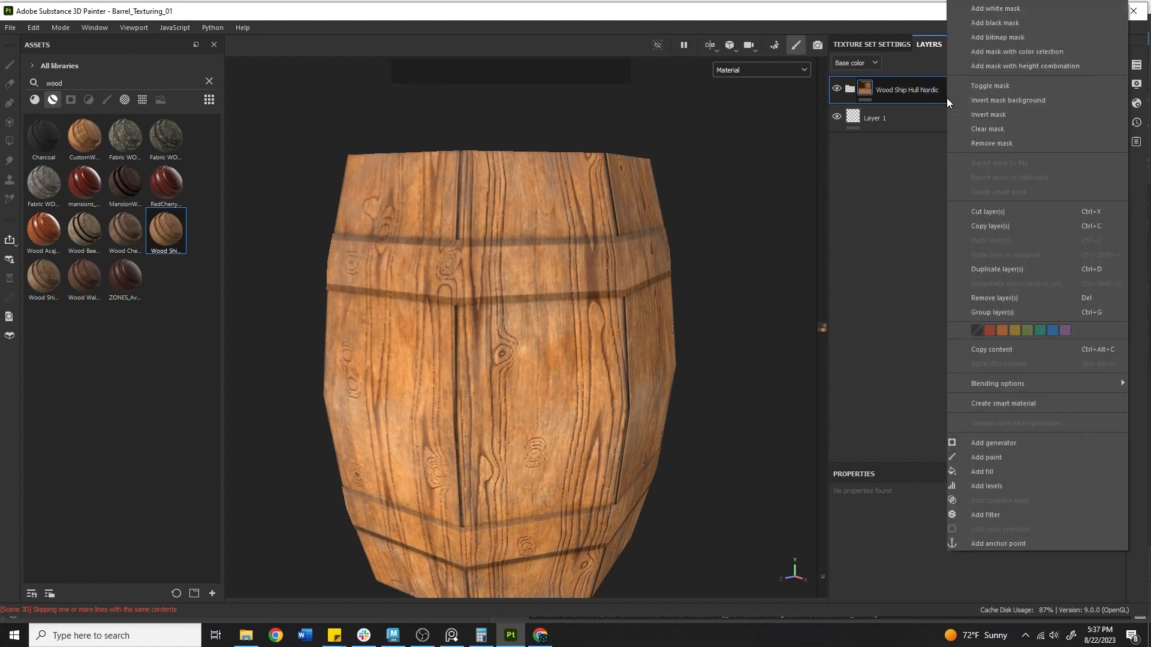
{"action": "left_click", "coordinate": [849, 88]}
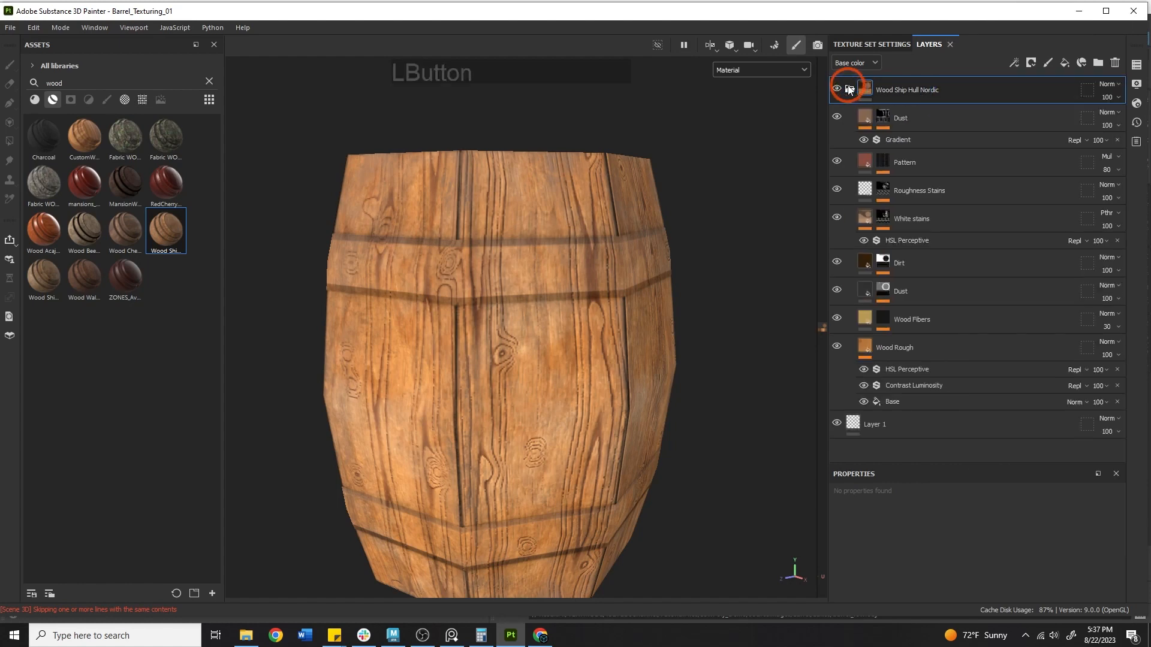
{"action": "left_click", "coordinate": [836, 117]}
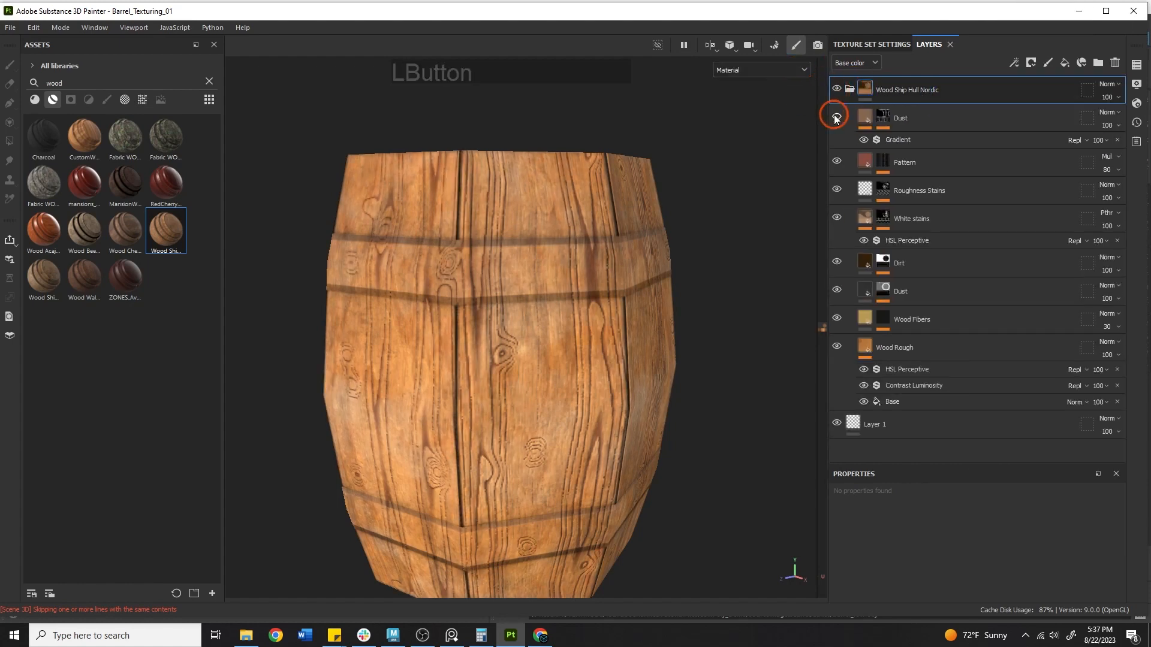
{"action": "left_click", "coordinate": [838, 162]}
{"action": "left_click", "coordinate": [837, 189]}
{"action": "left_click", "coordinate": [837, 217]}
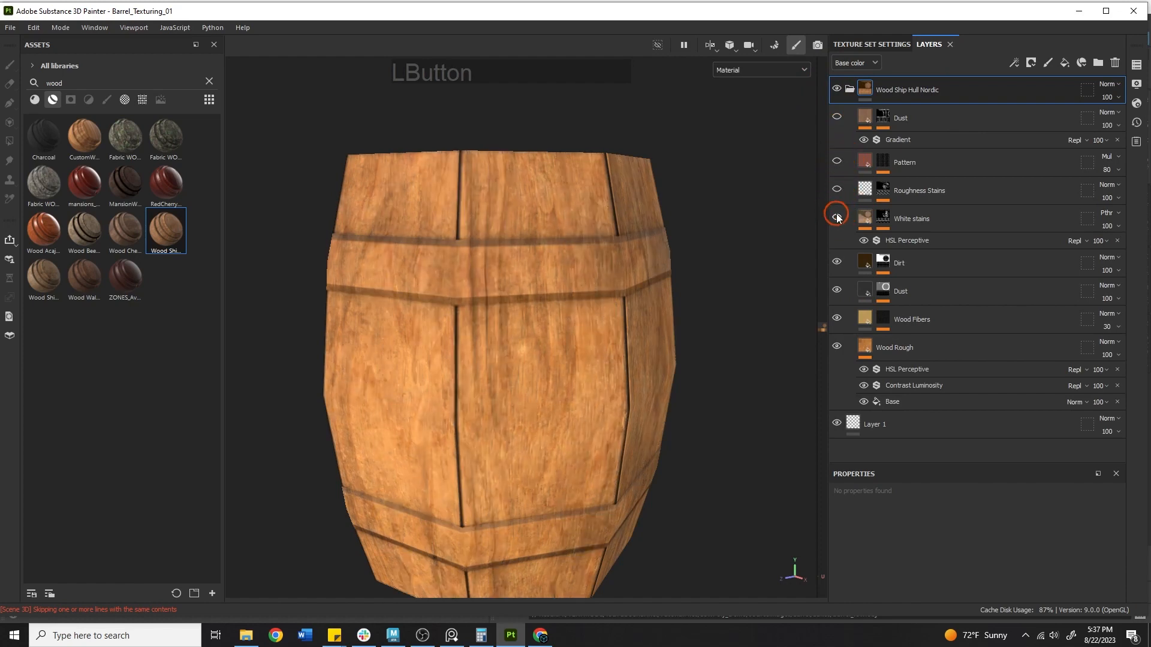
{"action": "left_click", "coordinate": [836, 262]}
{"action": "left_click", "coordinate": [836, 289]}
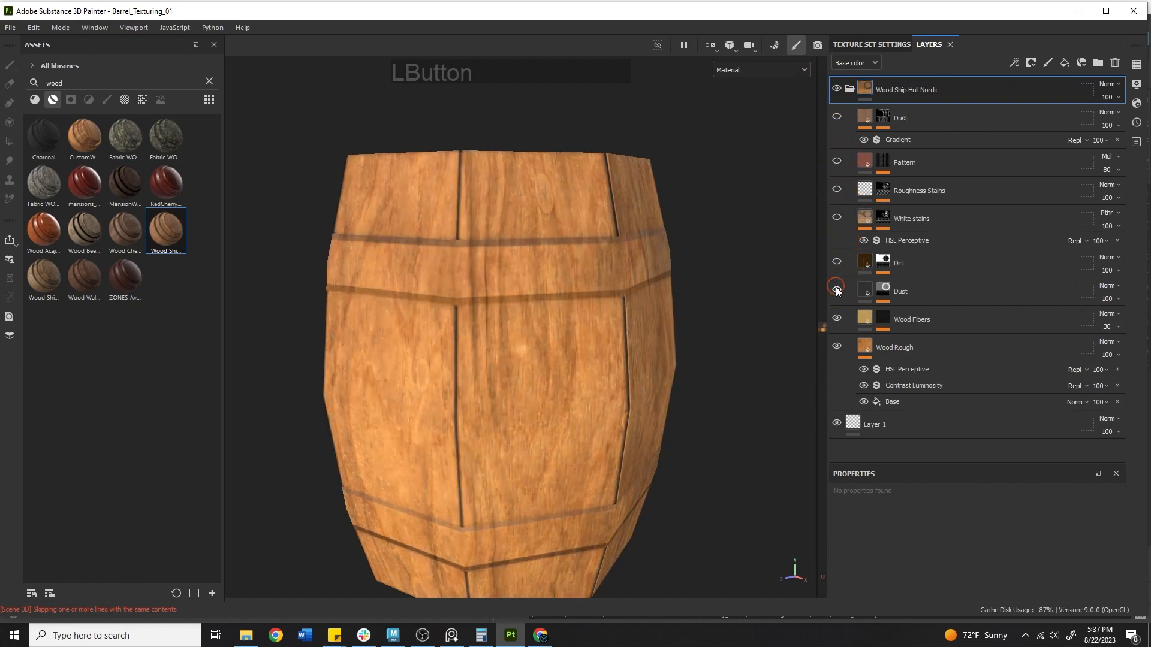
{"action": "left_click", "coordinate": [837, 318]}
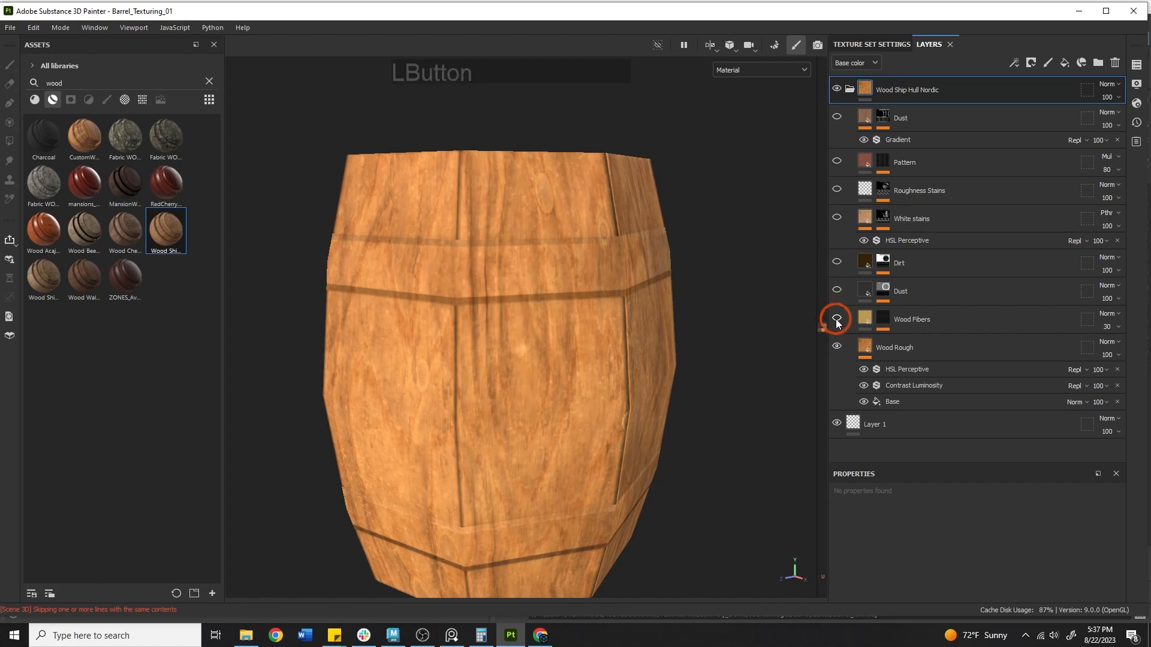
{"action": "left_click_drag", "start_coordinate": [615, 329], "coordinate": [586, 337], "text": "alt"}
{"action": "right_click_drag", "start_coordinate": [586, 336], "coordinate": [560, 303], "text": "alt"}
{"action": "left_click_drag", "start_coordinate": [560, 303], "coordinate": [581, 318], "text": "alt"}
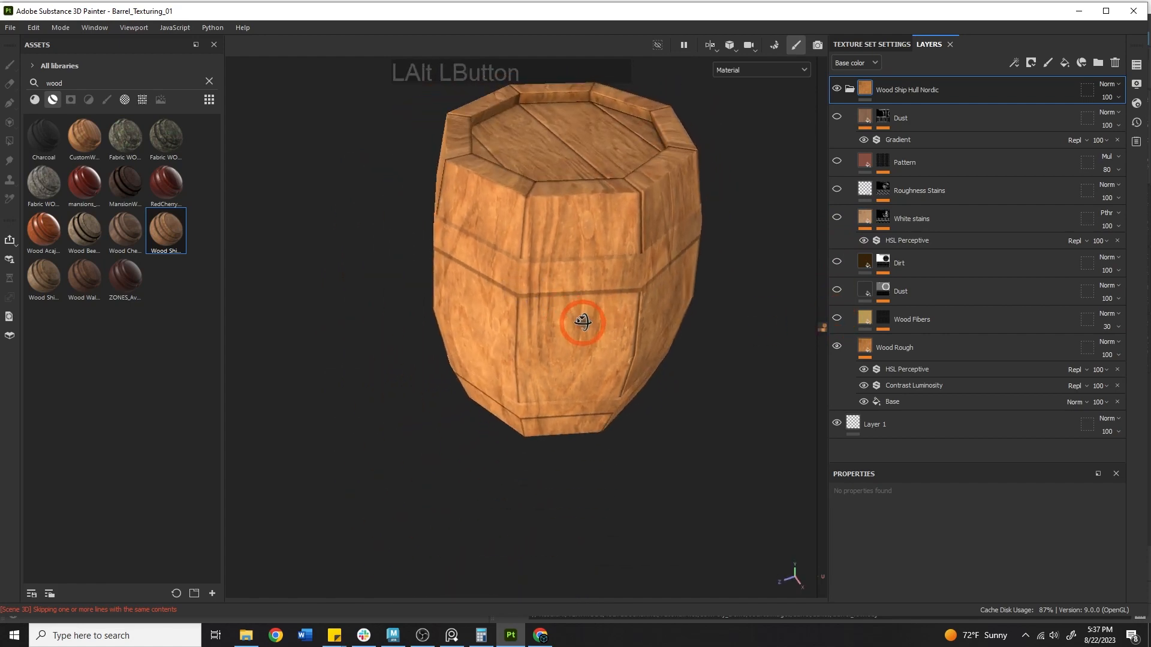
{"action": "left_click", "coordinate": [837, 318]}
{"action": "left_click", "coordinate": [837, 289]}
{"action": "left_click", "coordinate": [837, 261]}
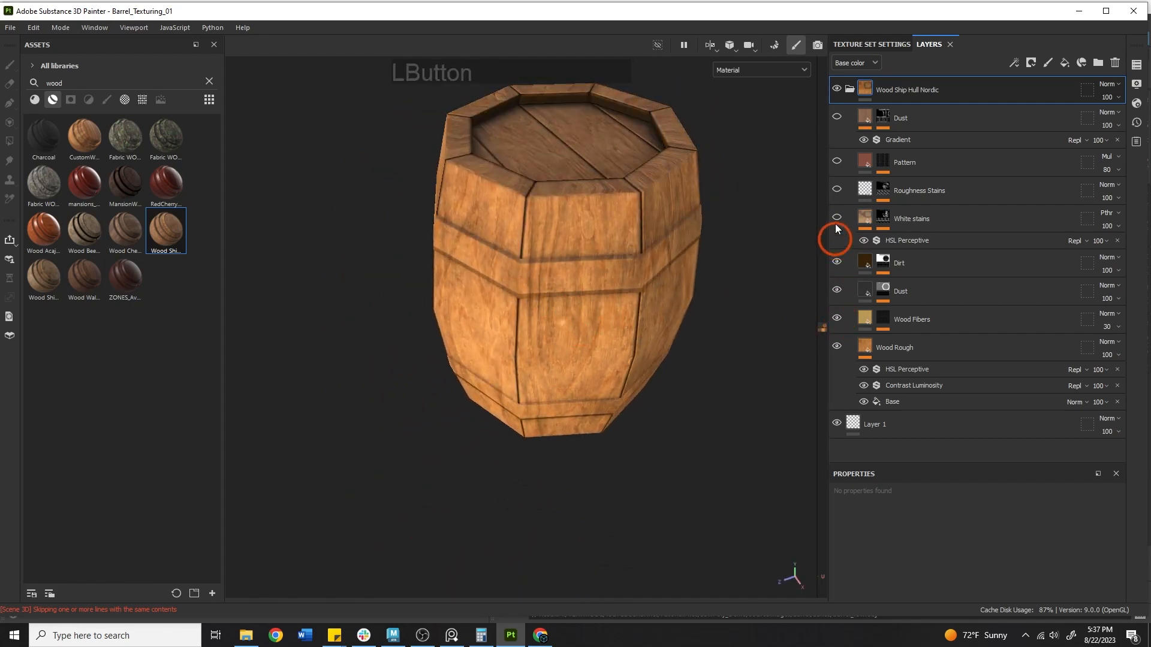
{"action": "left_click", "coordinate": [836, 189]}
{"action": "left_click", "coordinate": [836, 160]}
{"action": "left_click", "coordinate": [837, 116]}
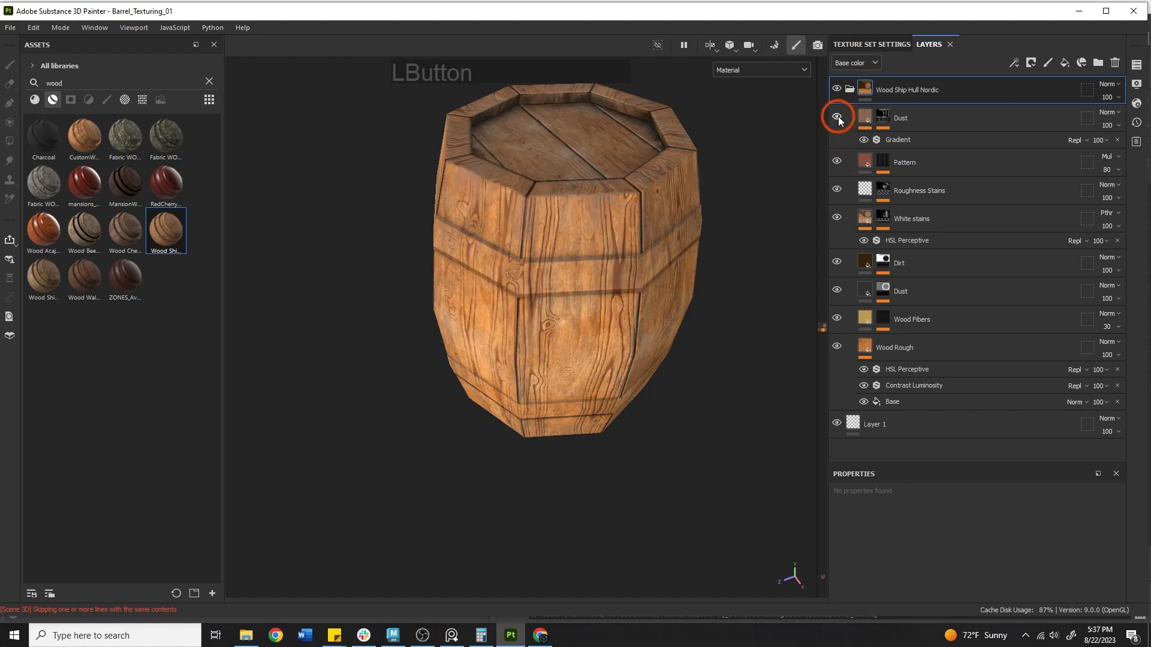
{"action": "left_click", "coordinate": [919, 294]}
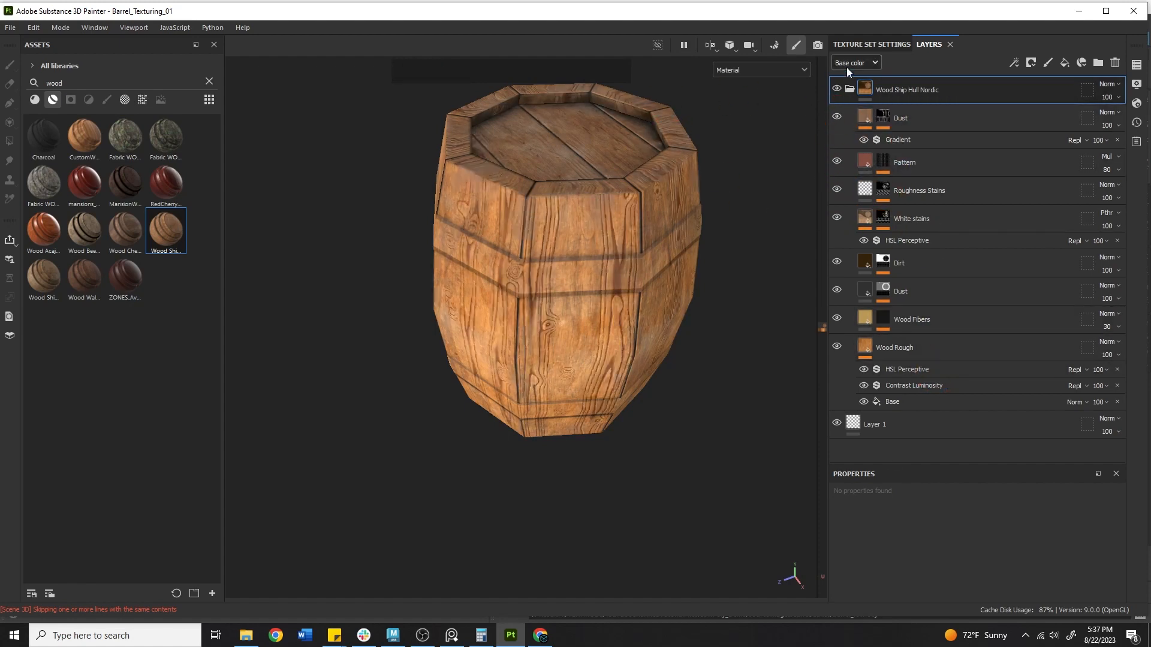
{"action": "left_click", "coordinate": [848, 89]}
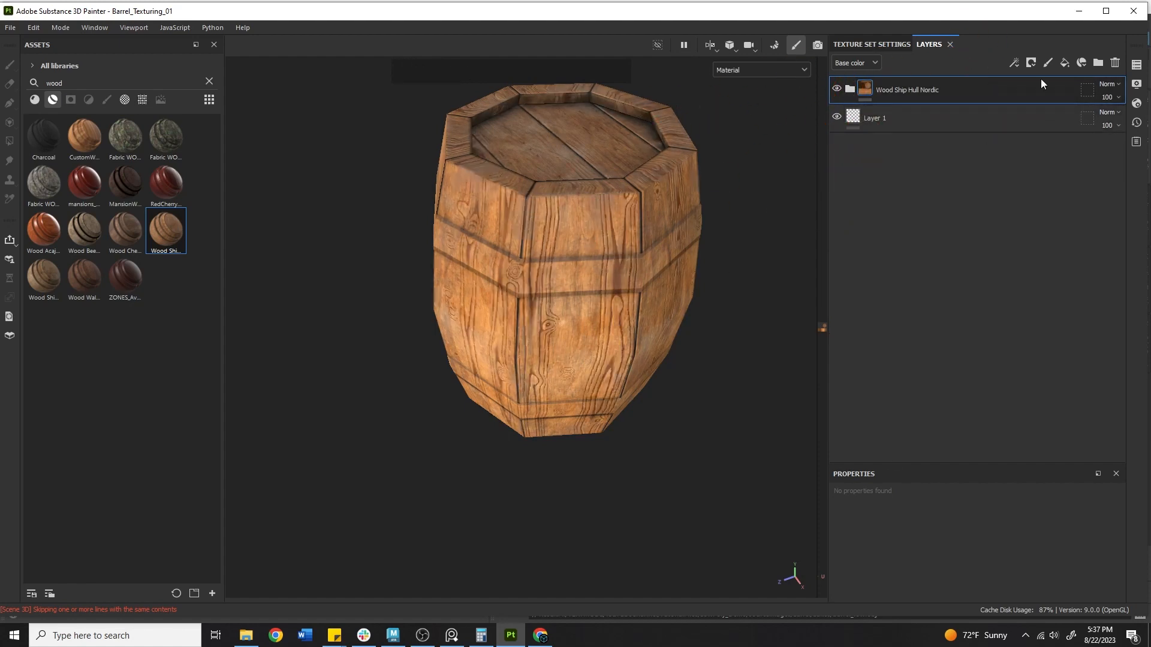
Add a color-selection mask to the Wood Ship Hull Nordic folder and start picking an ID colour
{"action": "right_click", "coordinate": [959, 81]}
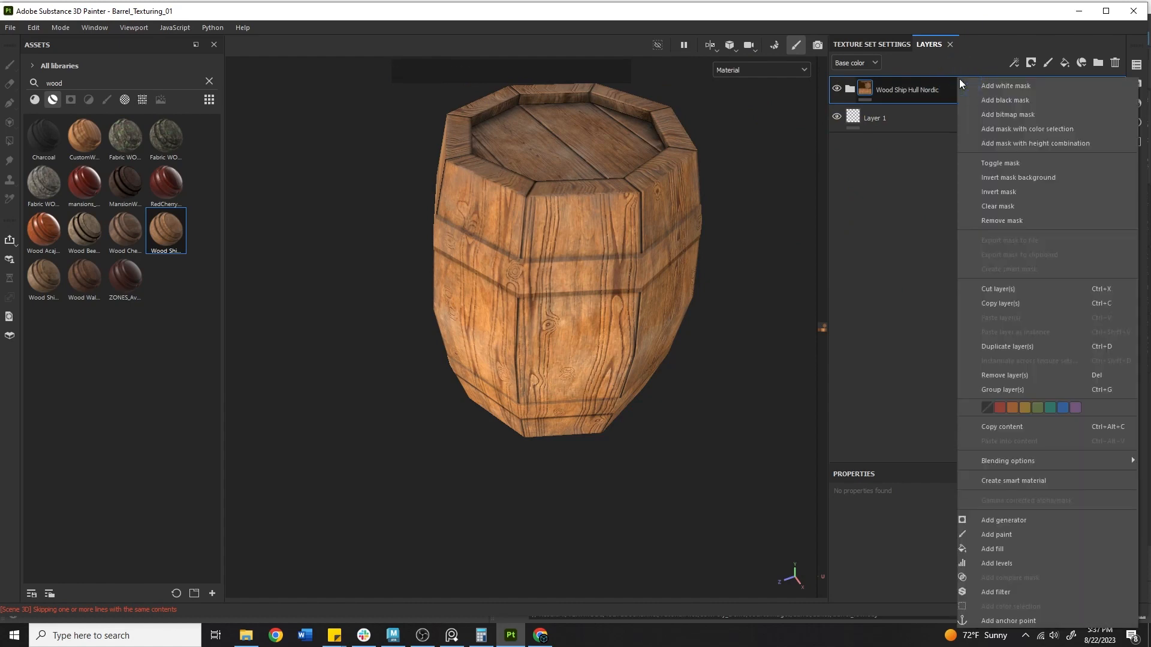
{"action": "left_click", "coordinate": [997, 127]}
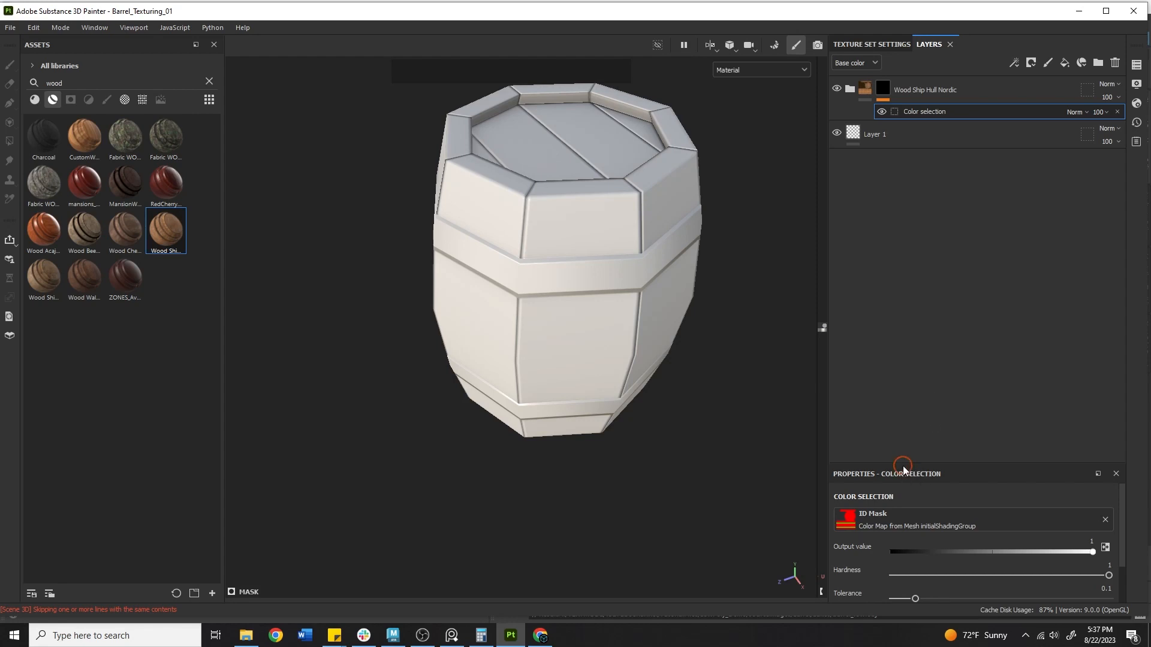
{"action": "left_click_drag", "start_coordinate": [951, 462], "coordinate": [955, 251]}
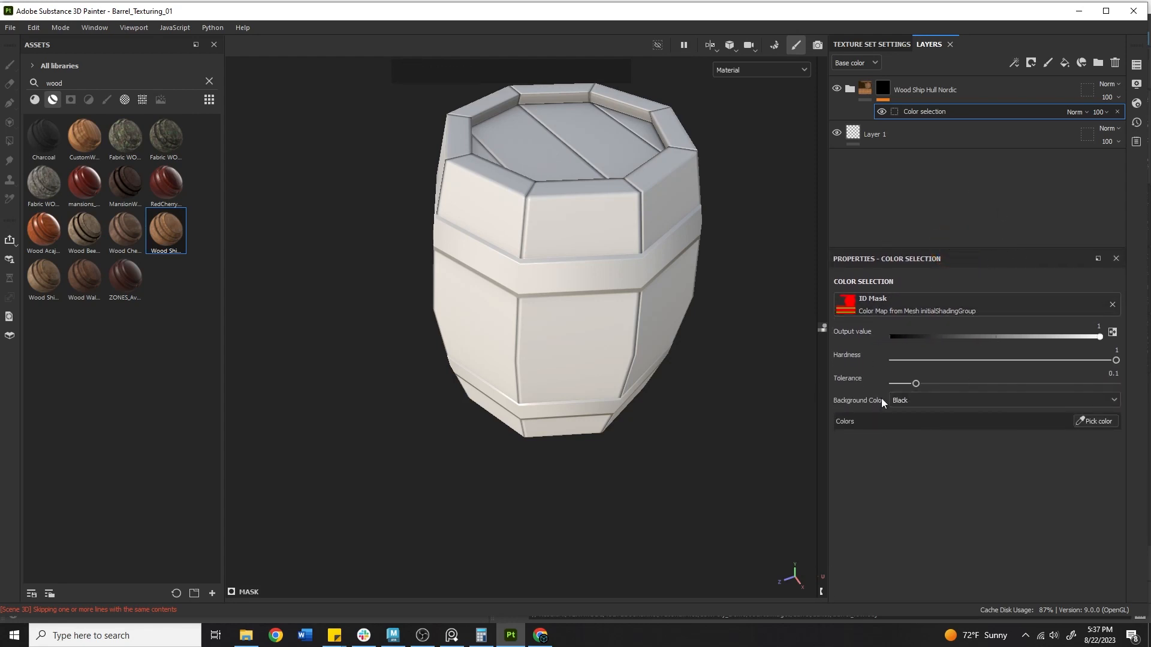
{"action": "left_click", "coordinate": [868, 282]}
{"action": "left_click", "coordinate": [1097, 421]}
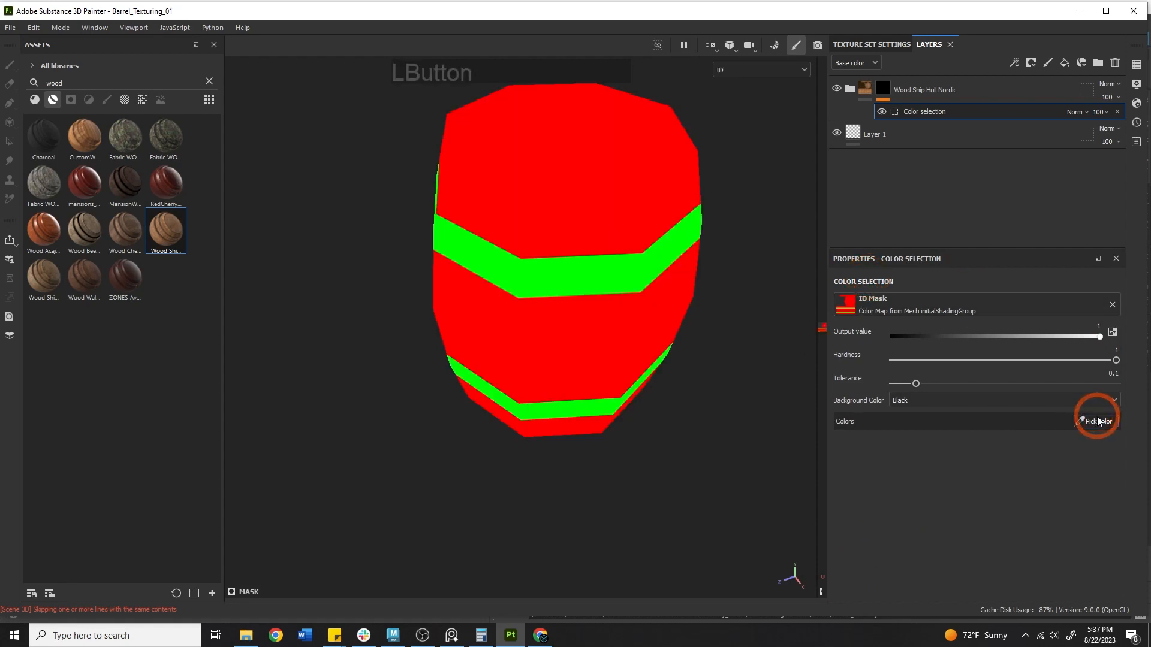
Eyedrop the red stave ID colour into the wood mask and inspect the upper band
{"action": "left_click", "coordinate": [577, 177]}
{"action": "left_click_drag", "start_coordinate": [588, 257], "coordinate": [390, 300], "text": "alt"}
{"action": "middle_click_drag", "start_coordinate": [475, 326], "coordinate": [572, 295], "text": "alt"}
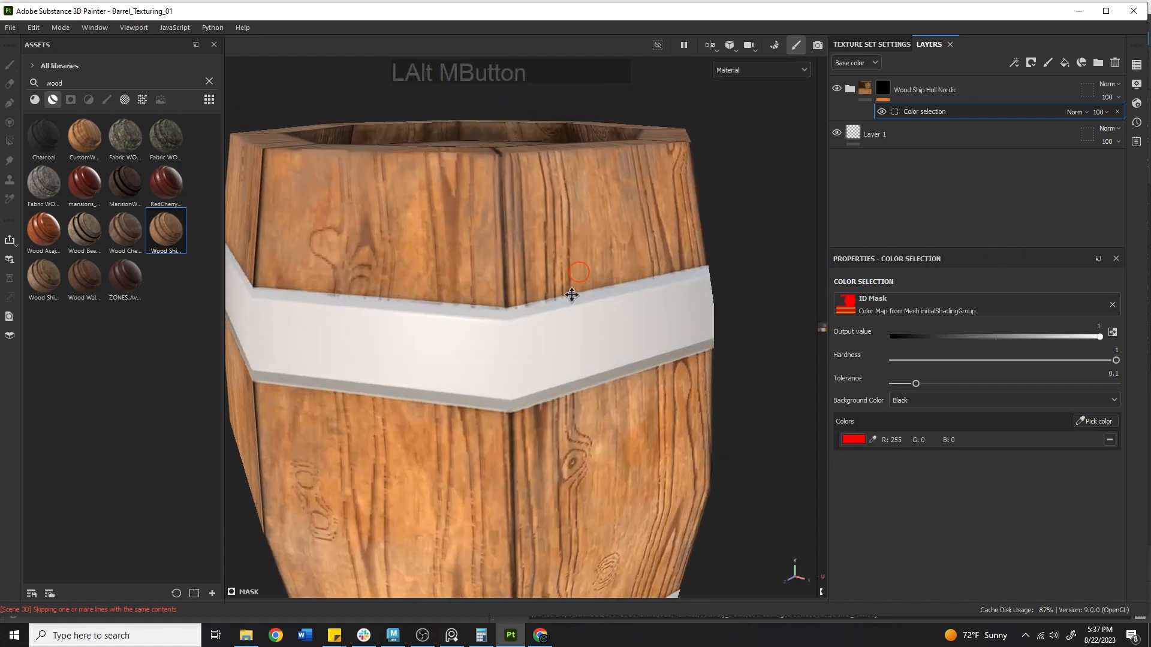
{"action": "right_click_drag", "start_coordinate": [571, 295], "coordinate": [626, 293], "text": "alt"}
{"action": "left_click_drag", "start_coordinate": [626, 293], "coordinate": [563, 318], "text": "alt"}
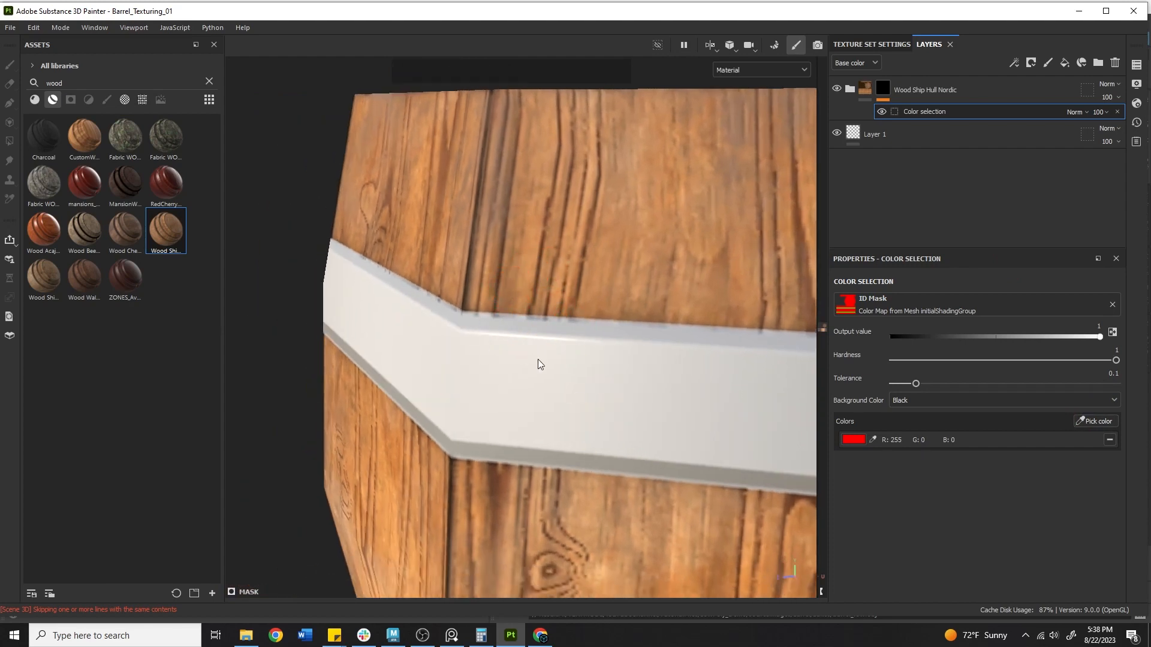
{"action": "left_click_drag", "start_coordinate": [506, 364], "coordinate": [517, 328], "text": "alt"}
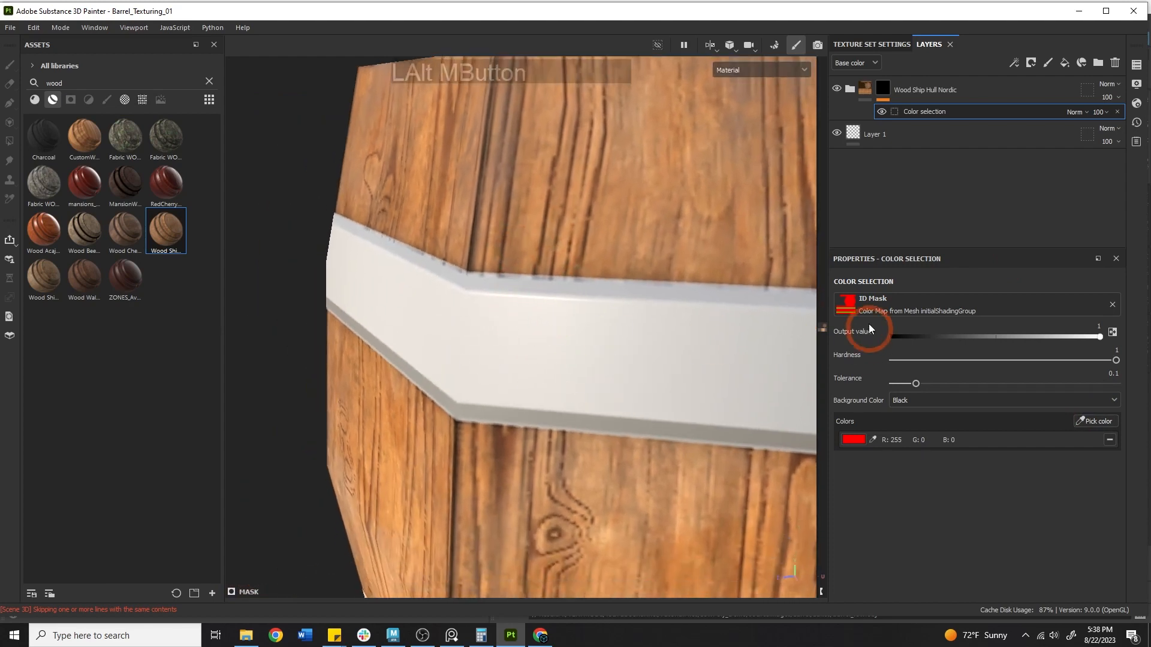
Set the mask Hardness and Tolerance to 1 so the band edges stay clean
{"action": "left_click_drag", "start_coordinate": [916, 380], "coordinate": [845, 353]}
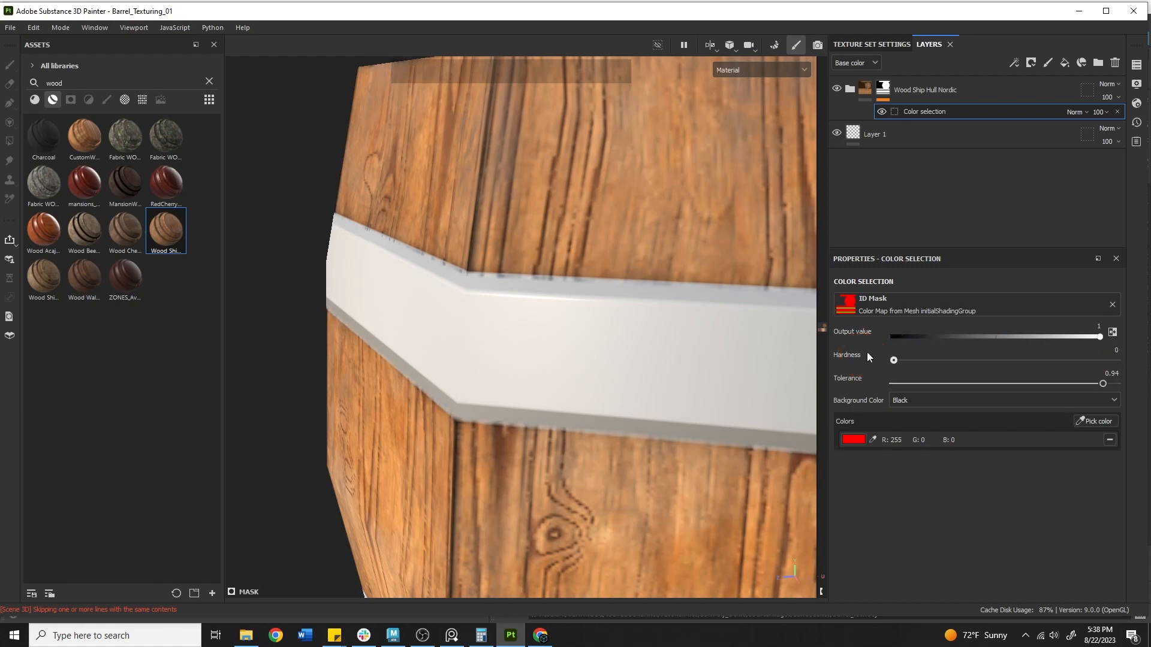
{"action": "left_click_drag", "start_coordinate": [953, 360], "coordinate": [1149, 384]}
{"action": "right_click_drag", "start_coordinate": [522, 433], "coordinate": [663, 390], "text": "alt"}
{"action": "left_click_drag", "start_coordinate": [663, 390], "coordinate": [606, 406], "text": "alt"}
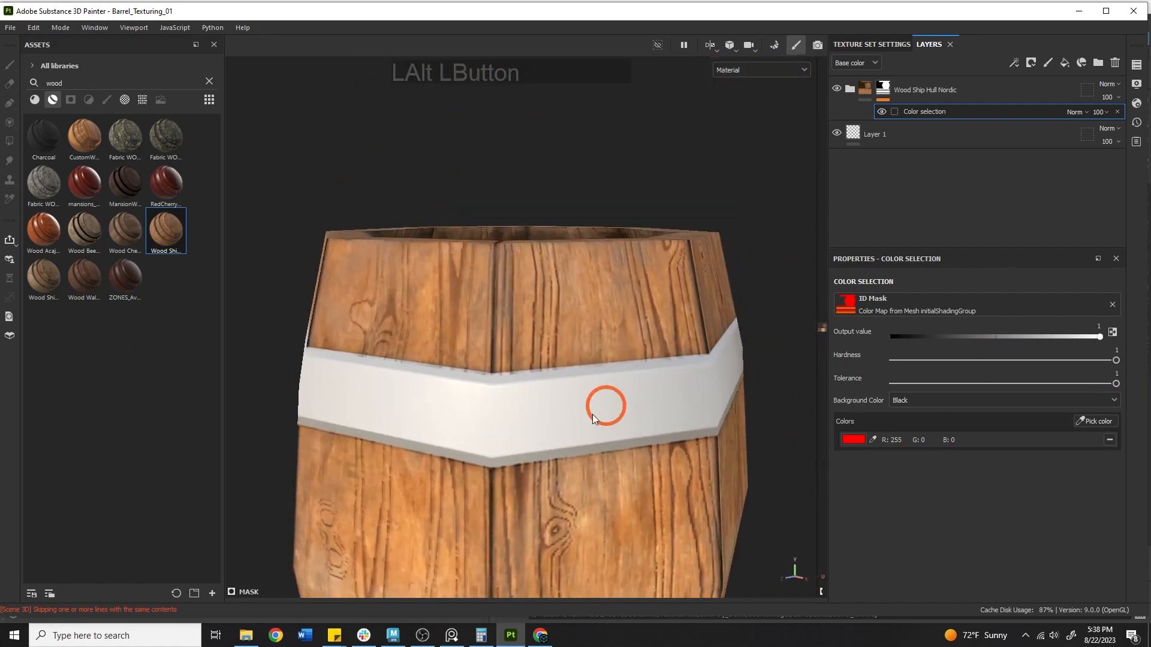
{"action": "right_click_drag", "start_coordinate": [605, 406], "coordinate": [514, 267], "text": "alt"}
{"action": "middle_click_drag", "start_coordinate": [514, 267], "coordinate": [601, 264], "text": "alt"}
{"action": "right_click_drag", "start_coordinate": [599, 259], "coordinate": [713, 380], "text": "alt"}
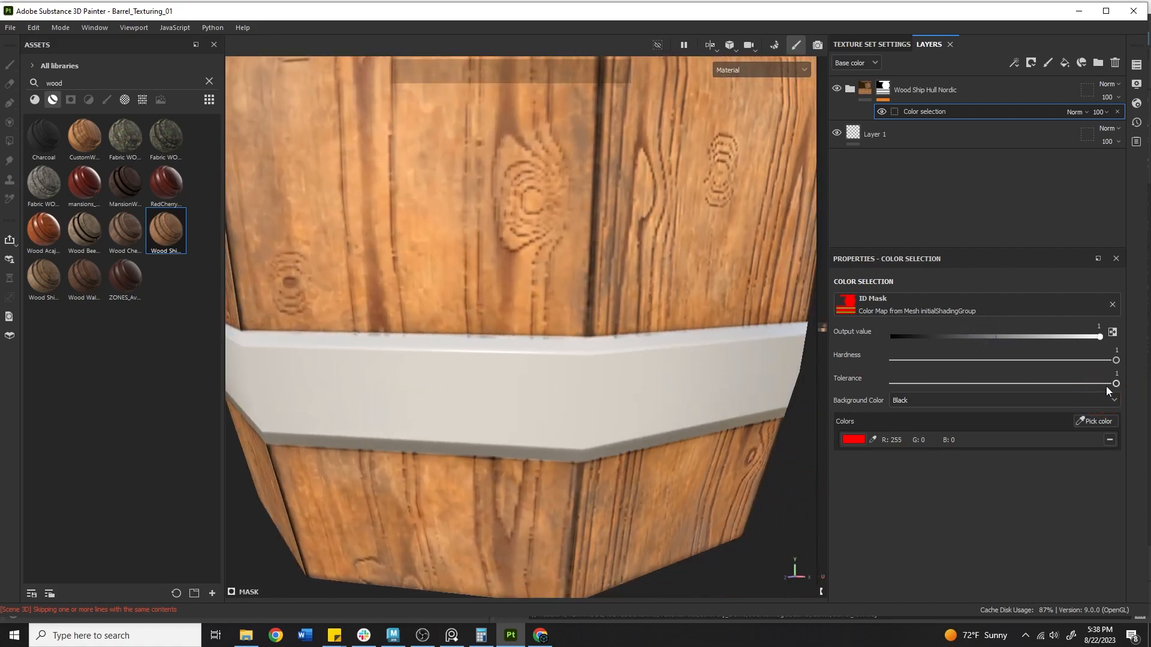
{"action": "left_click_drag", "start_coordinate": [1107, 387], "coordinate": [1119, 356]}
{"action": "right_click_drag", "start_coordinate": [527, 305], "coordinate": [480, 234], "text": "alt"}
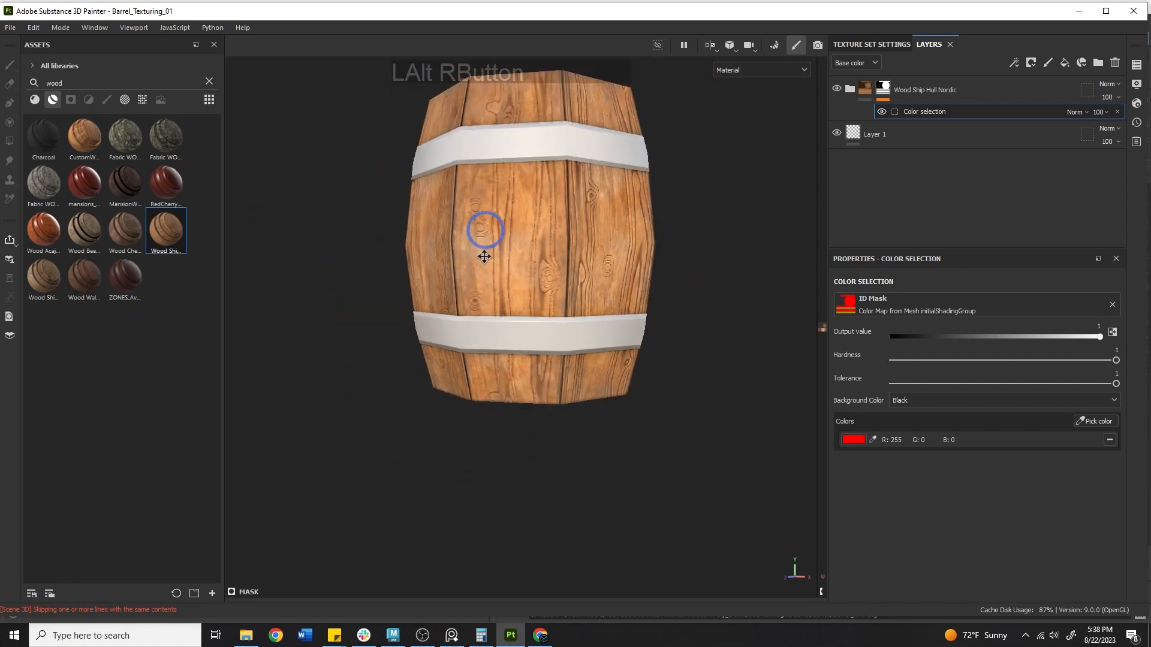
{"action": "left_click_drag", "start_coordinate": [480, 234], "coordinate": [473, 327], "text": "alt"}
{"action": "middle_click_drag", "start_coordinate": [472, 327], "coordinate": [547, 236], "text": "alt"}
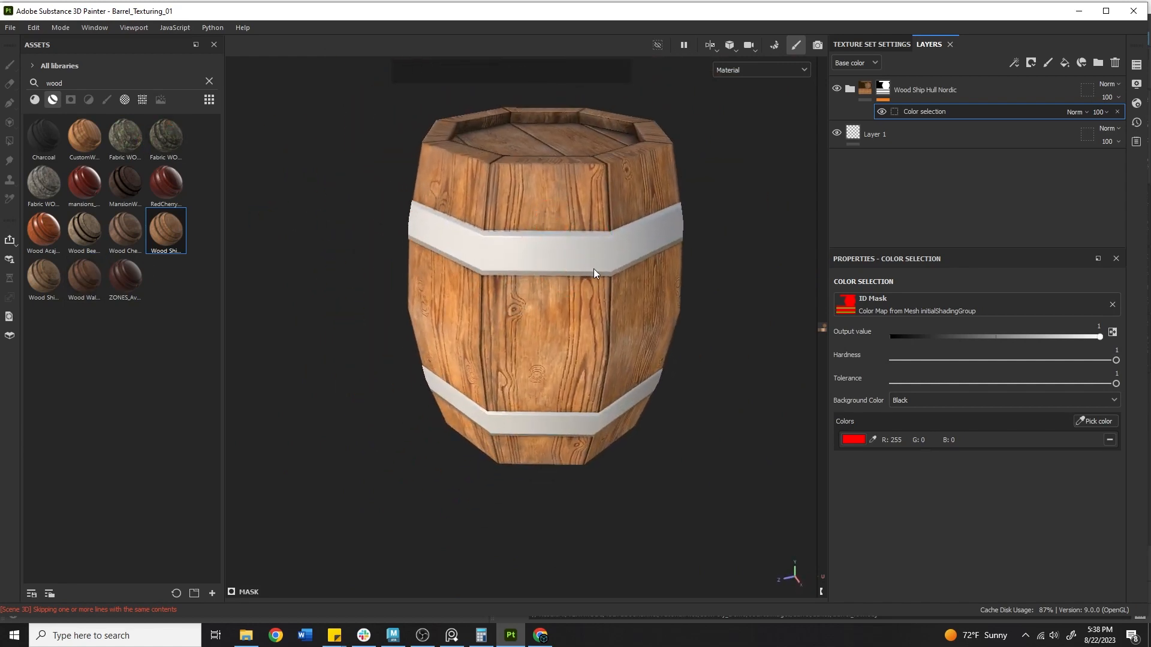
{"action": "left_click_drag", "start_coordinate": [88, 81], "coordinate": [35, 83]}
Search 'metal', try Steel Rust Surface and Steel Scratched, then apply CustomMetal to the barrel
{"action": "type", "text": "metal"}
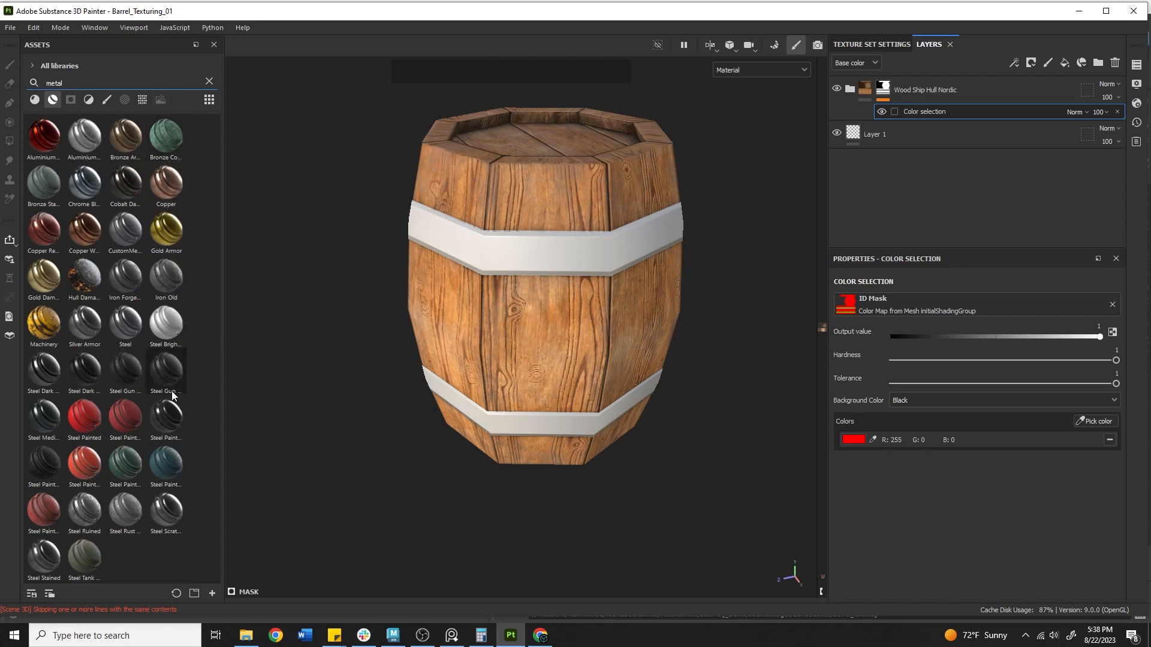
{"action": "mouse_move", "coordinate": [133, 334]}
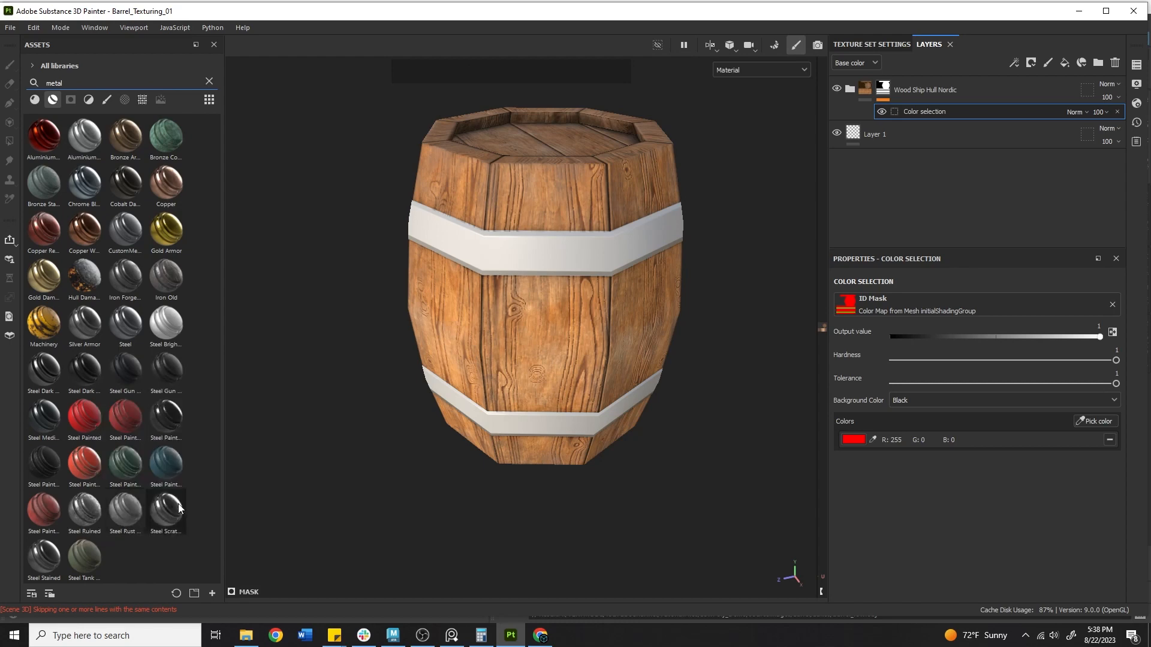
{"action": "mouse_move", "coordinate": [120, 524]}
{"action": "left_click_drag", "start_coordinate": [121, 517], "coordinate": [621, 223]}
{"action": "key", "text": "ctrl+z"}
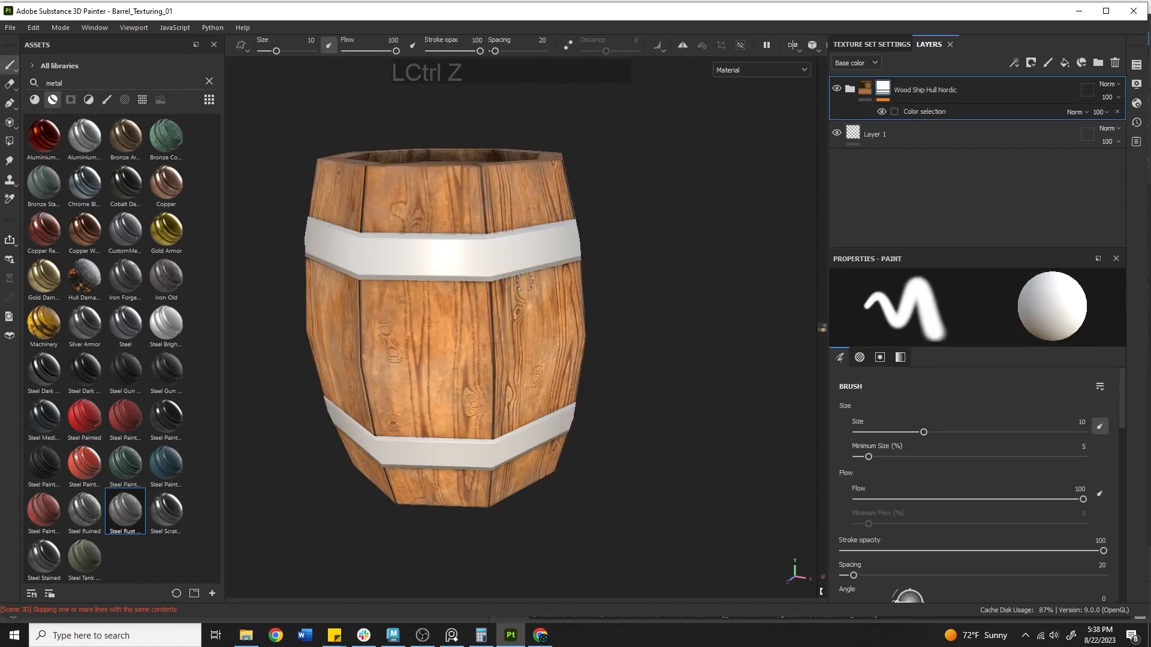
{"action": "left_click_drag", "start_coordinate": [166, 509], "coordinate": [439, 265]}
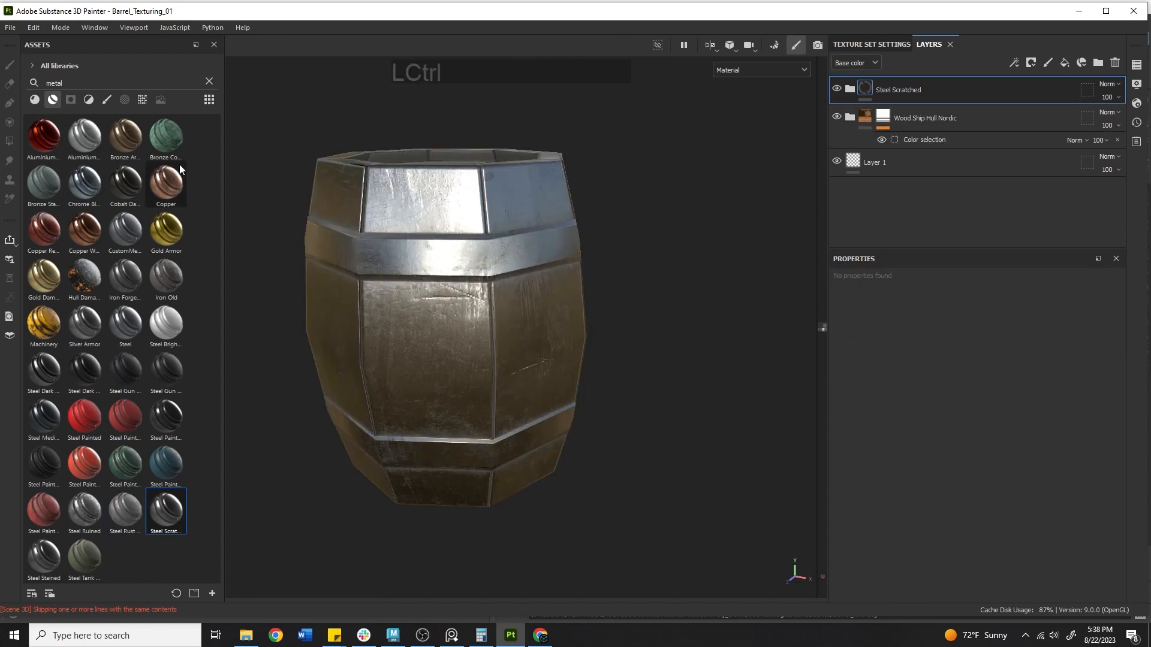
{"action": "key", "text": "ctrl+z"}
{"action": "left_click_drag", "start_coordinate": [135, 229], "coordinate": [394, 244]}
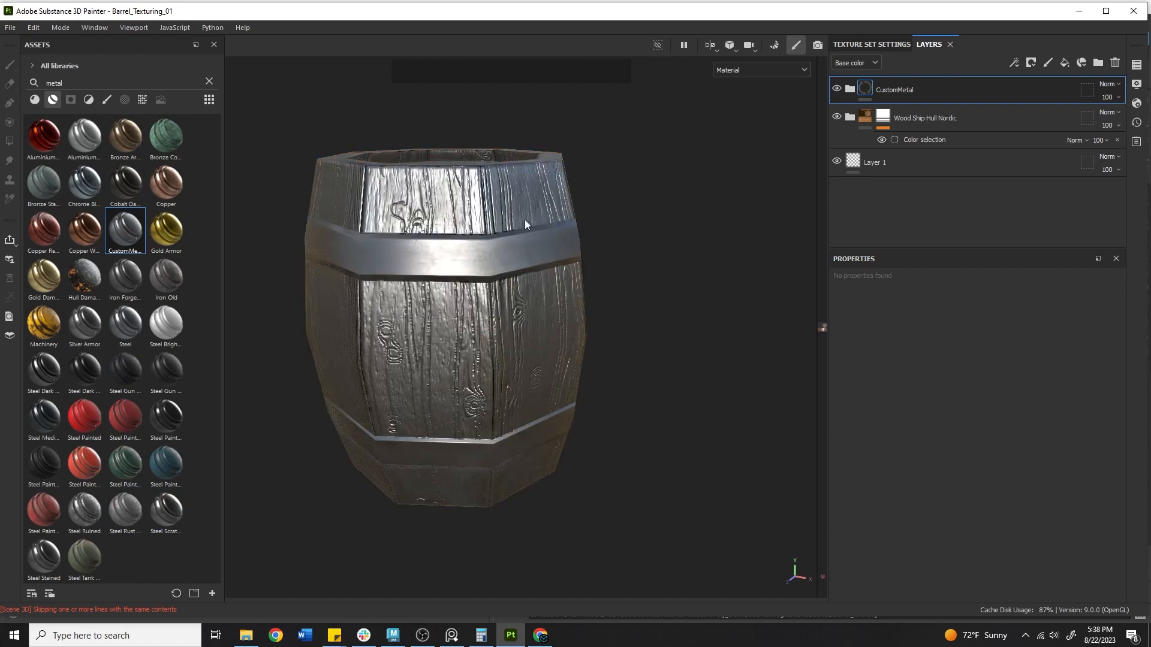
{"action": "left_click_drag", "start_coordinate": [524, 220], "coordinate": [447, 231], "text": "alt"}
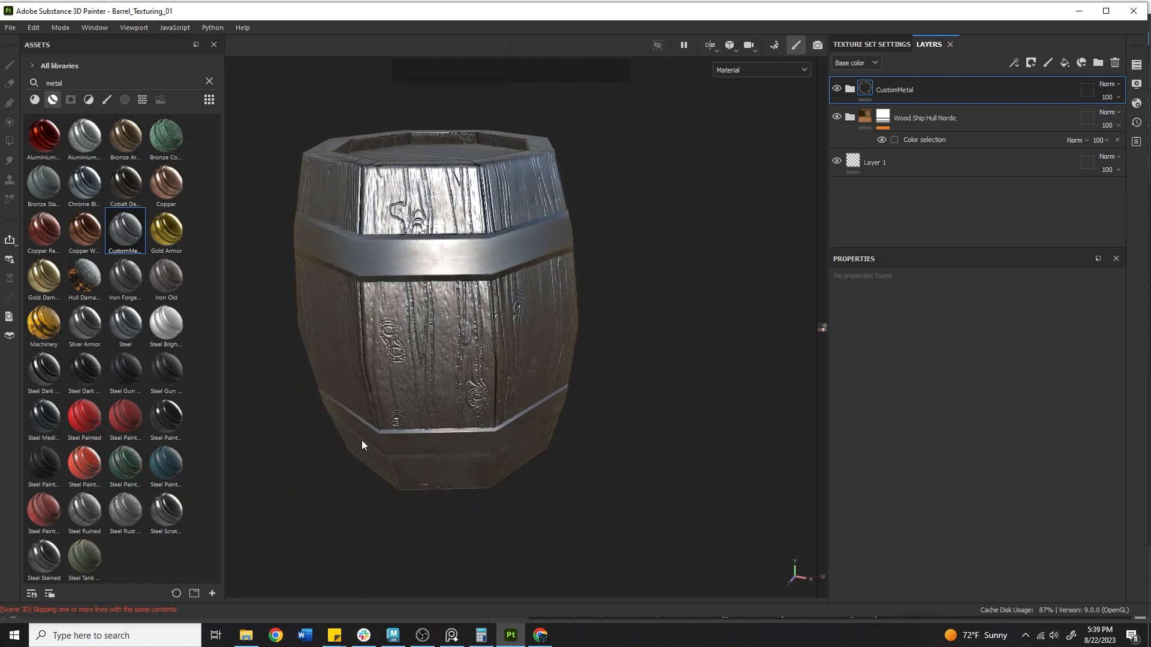
Add a color-selection mask to CustomMetal and pick the green band ID colour
{"action": "right_click", "coordinate": [920, 88]}
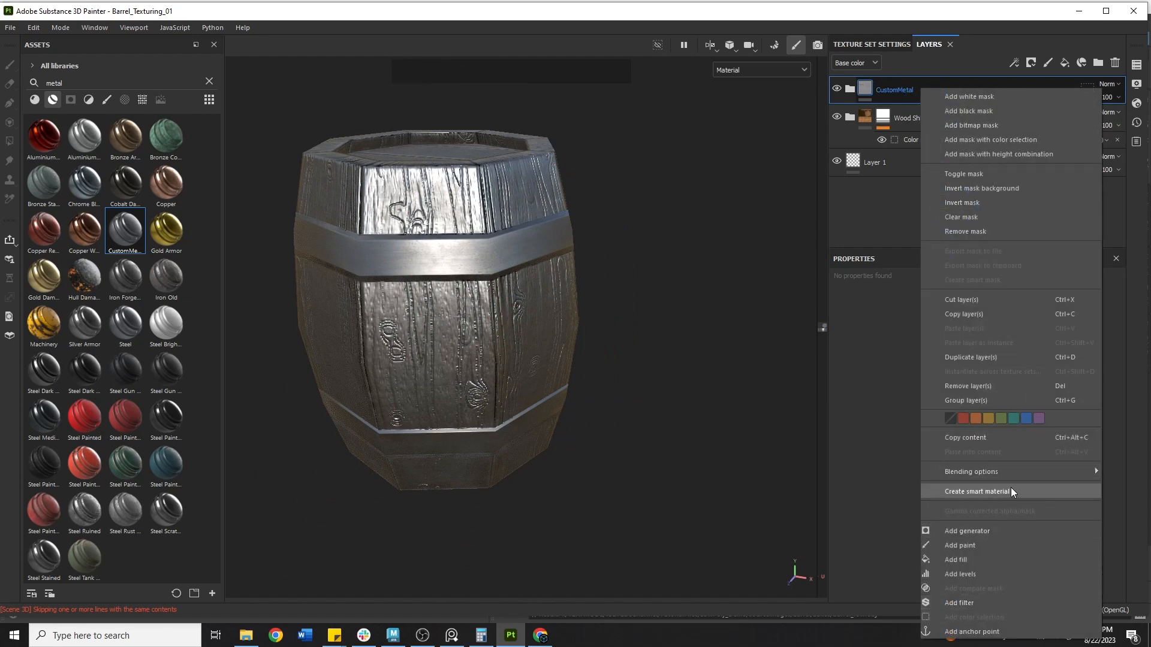
{"action": "left_click", "coordinate": [1033, 139]}
{"action": "left_click", "coordinate": [1090, 420]}
{"action": "left_click", "coordinate": [414, 257]}
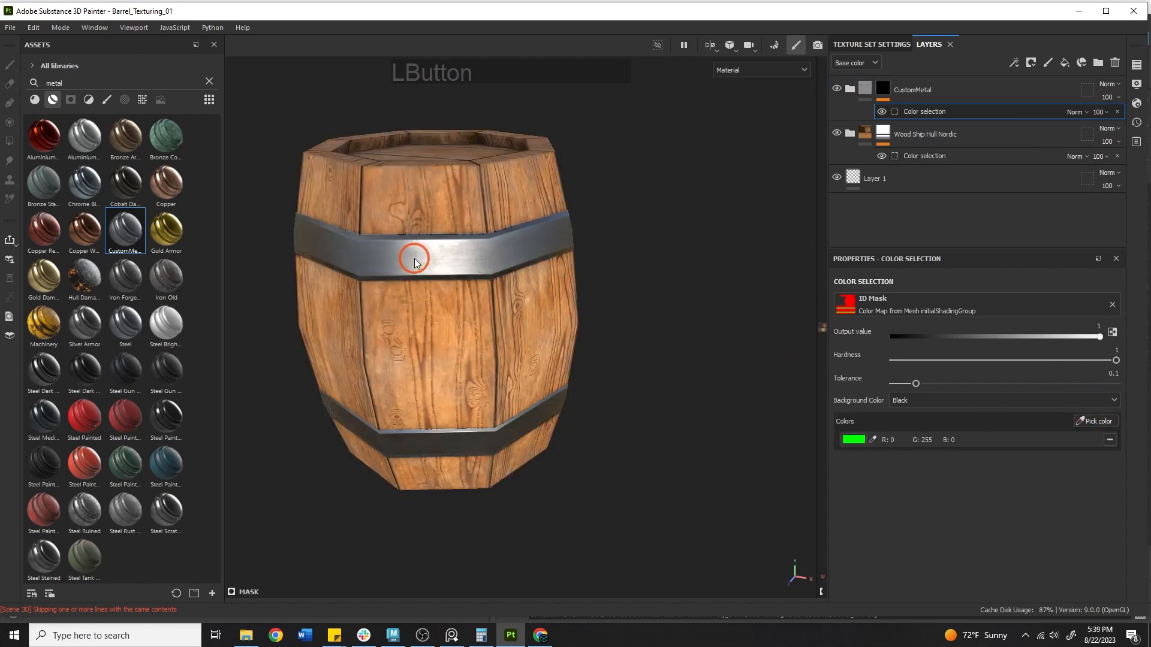
{"action": "left_click_drag", "start_coordinate": [722, 360], "coordinate": [686, 346], "text": "alt"}
{"action": "right_click_drag", "start_coordinate": [715, 339], "coordinate": [554, 336], "text": "alt"}
{"action": "left_click_drag", "start_coordinate": [551, 349], "coordinate": [650, 398], "text": "alt"}
{"action": "middle_click_drag", "start_coordinate": [649, 398], "coordinate": [504, 321], "text": "alt"}
{"action": "left_click_drag", "start_coordinate": [504, 321], "coordinate": [478, 387], "text": "alt"}
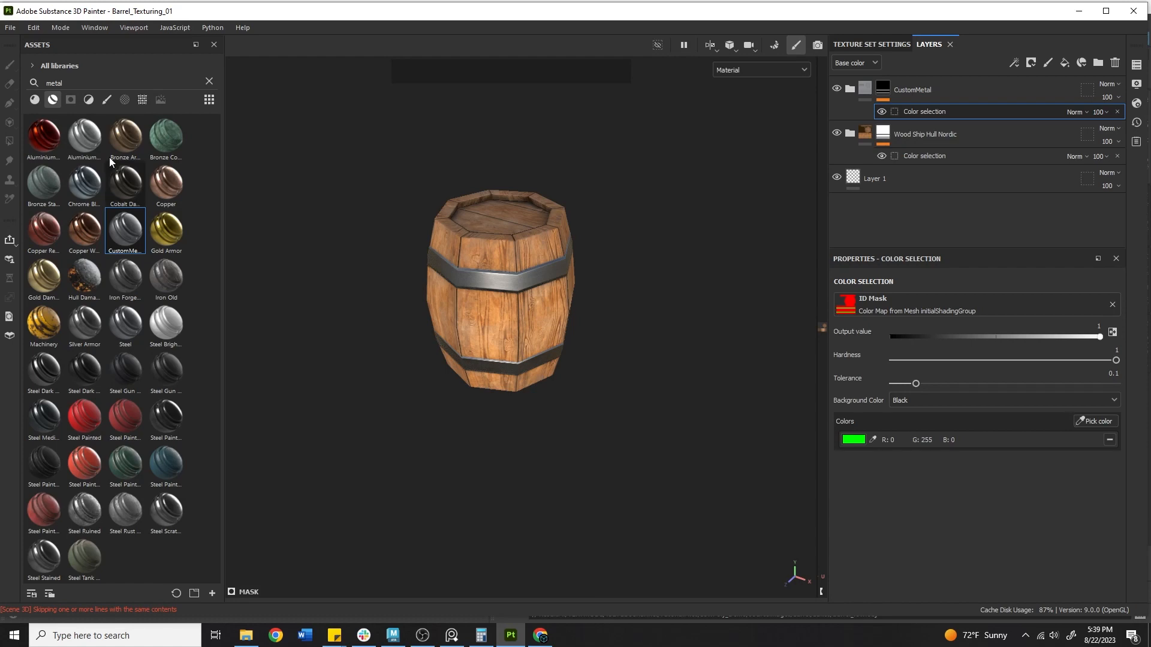
{"action": "left_click_drag", "start_coordinate": [71, 83], "coordinate": [46, 83]}
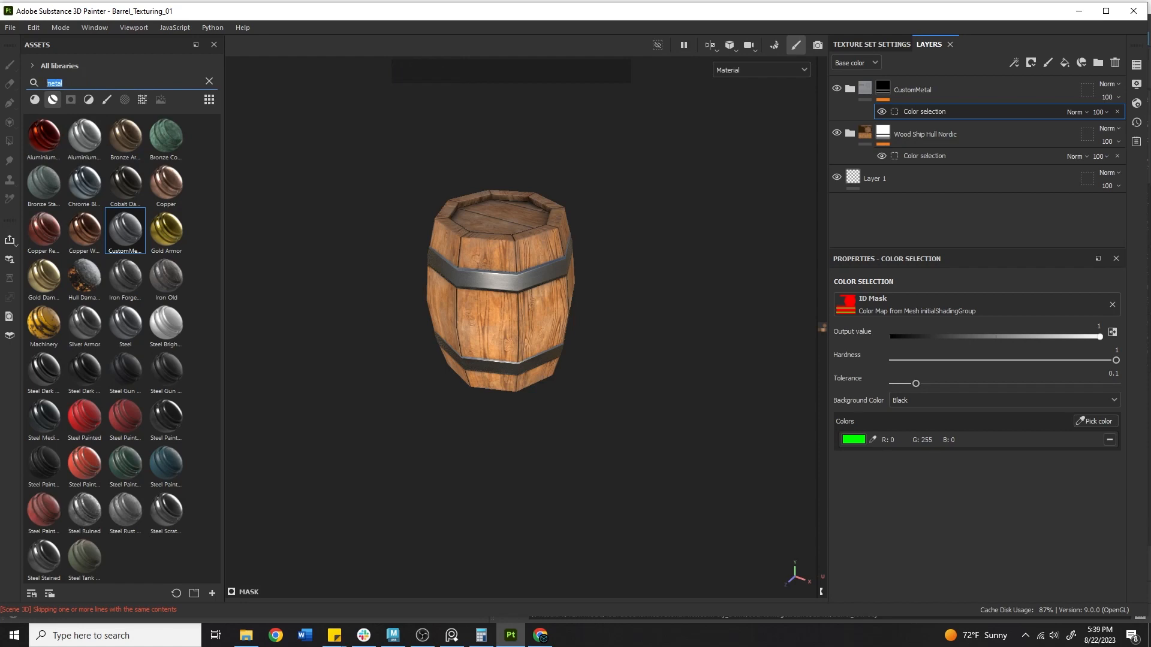
{"action": "type", "text": "wood"}
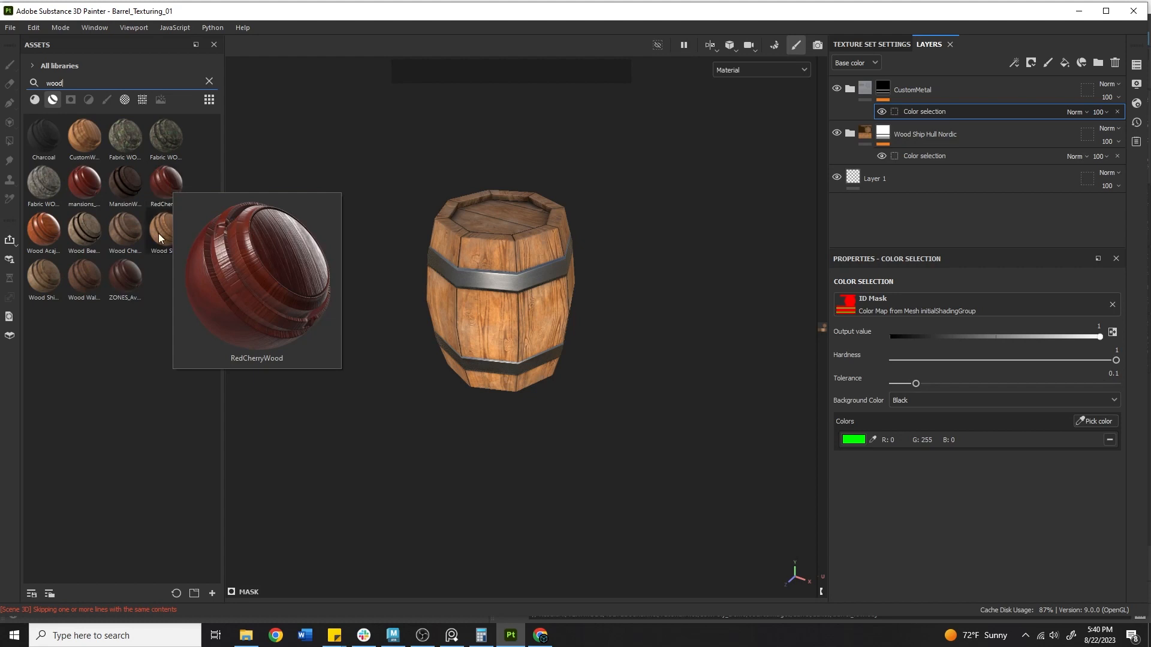
{"action": "mouse_move", "coordinate": [118, 246]}
{"action": "left_click_drag", "start_coordinate": [84, 183], "coordinate": [520, 253]}
{"action": "right_click_drag", "start_coordinate": [524, 306], "coordinate": [629, 303], "text": "alt"}
{"action": "left_click_drag", "start_coordinate": [630, 303], "coordinate": [561, 317], "text": "alt"}
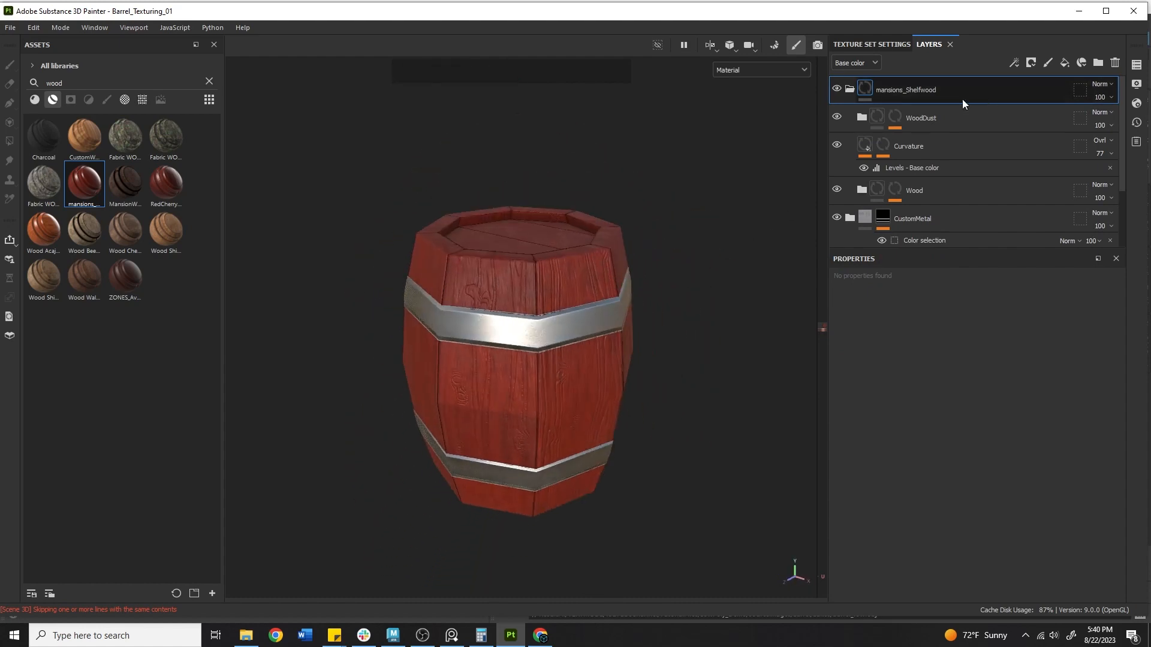
{"action": "left_click", "coordinate": [850, 90]}
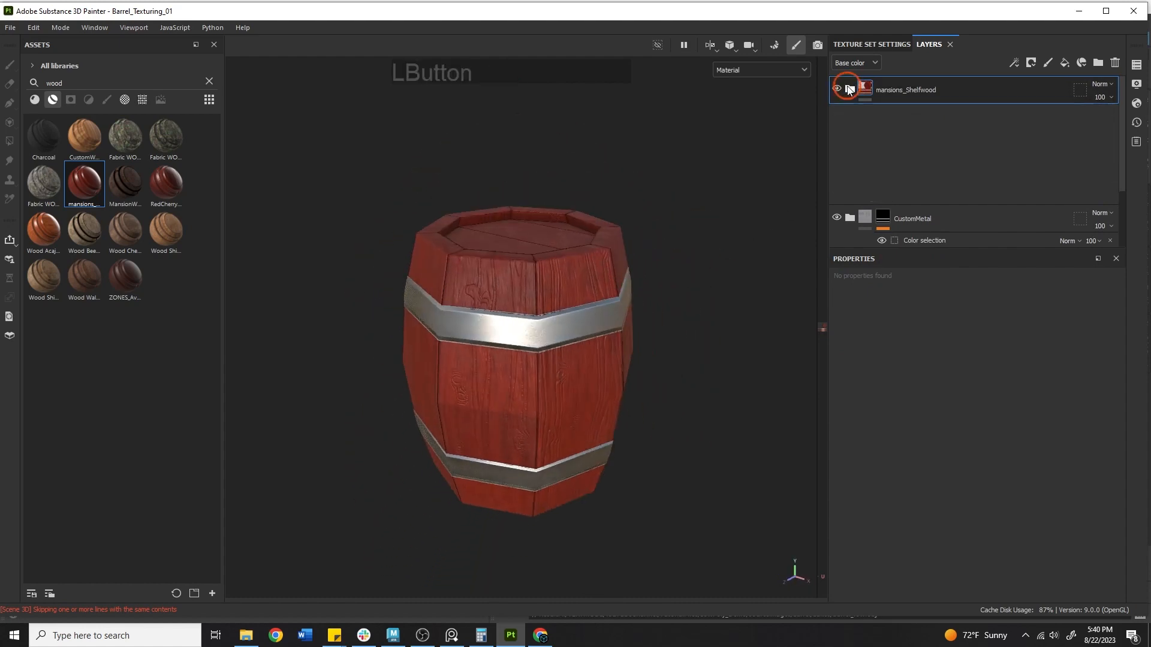
{"action": "key", "text": "Delete"}
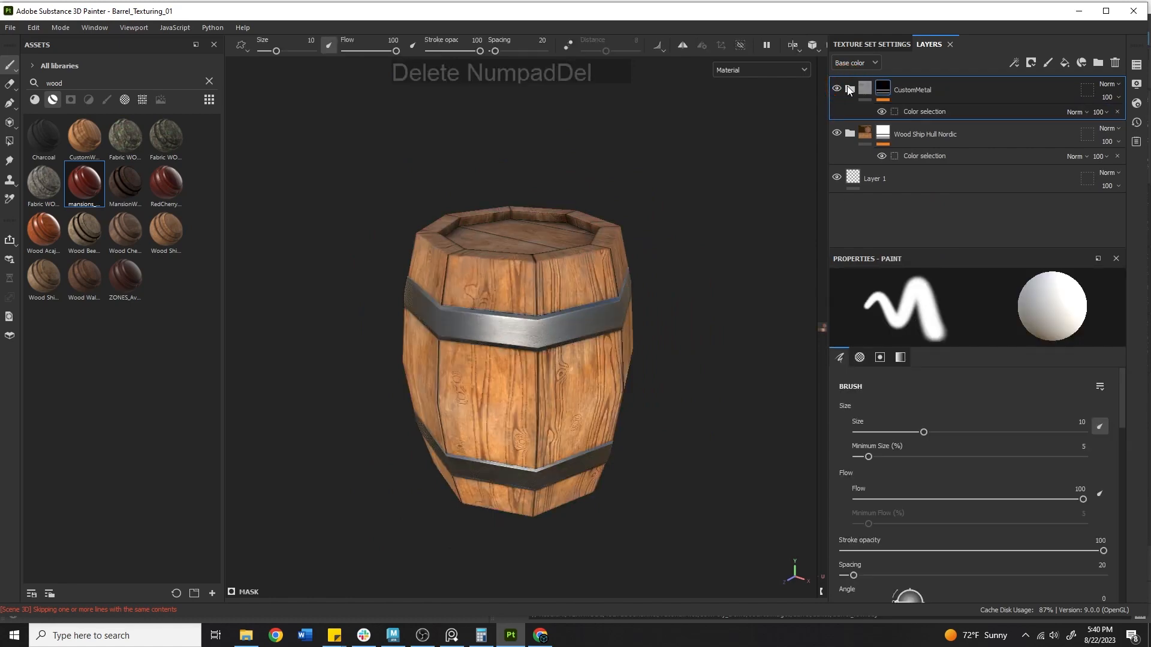
{"action": "middle_click_drag", "start_coordinate": [540, 260], "coordinate": [538, 205], "text": "alt"}
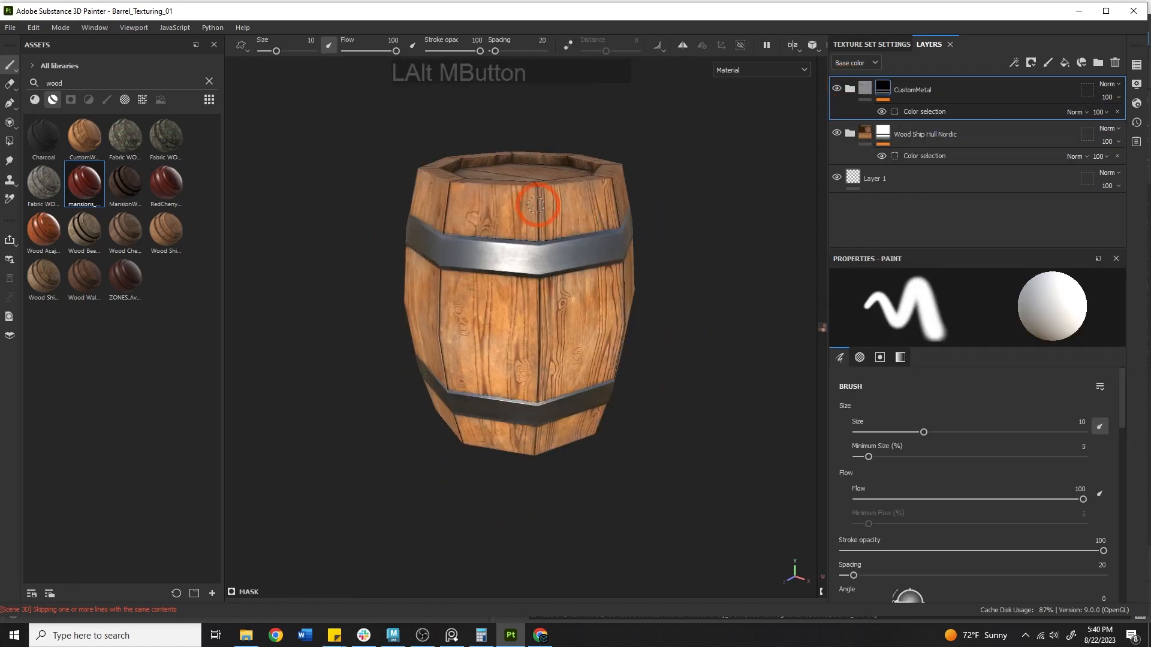
{"action": "left_click", "coordinate": [519, 519]}
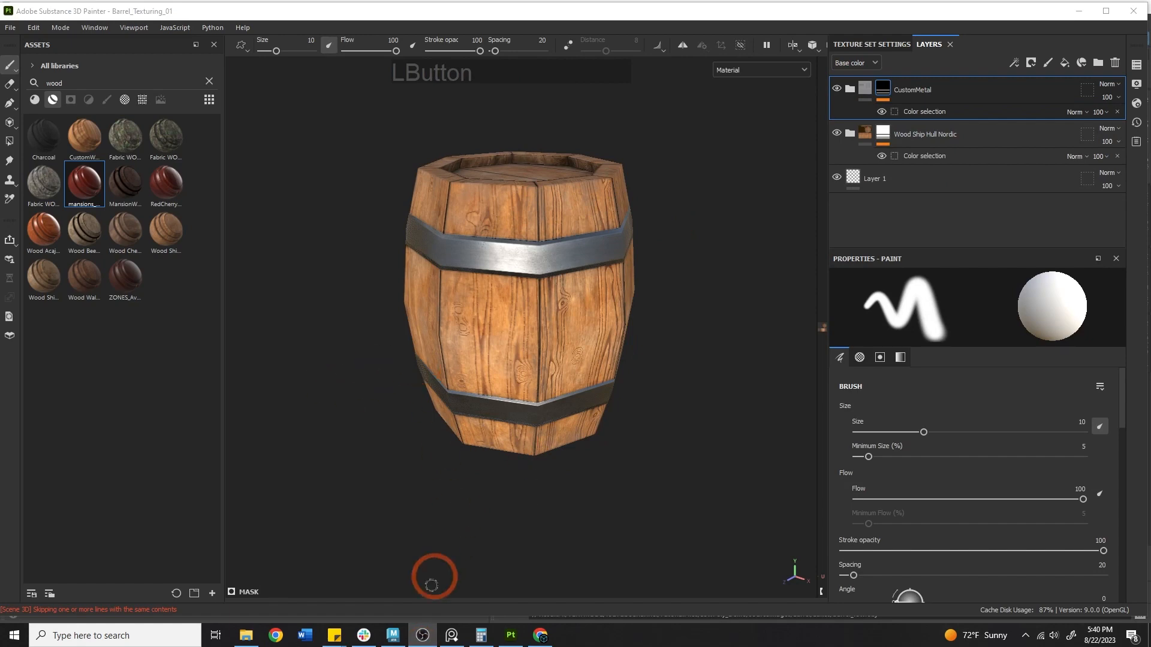
{"action": "left_click", "coordinate": [452, 635]}
Center the stylized barrels image, move the lid image down-right, and place the white-background photo below
{"action": "right_click_drag", "start_coordinate": [0, 288], "coordinate": [521, 266]}
{"action": "scroll", "coordinate": [521, 266], "scroll_direction": "down", "scroll_amount": 6}
{"action": "left_click_drag", "start_coordinate": [492, 301], "coordinate": [289, 257], "text": "alt"}
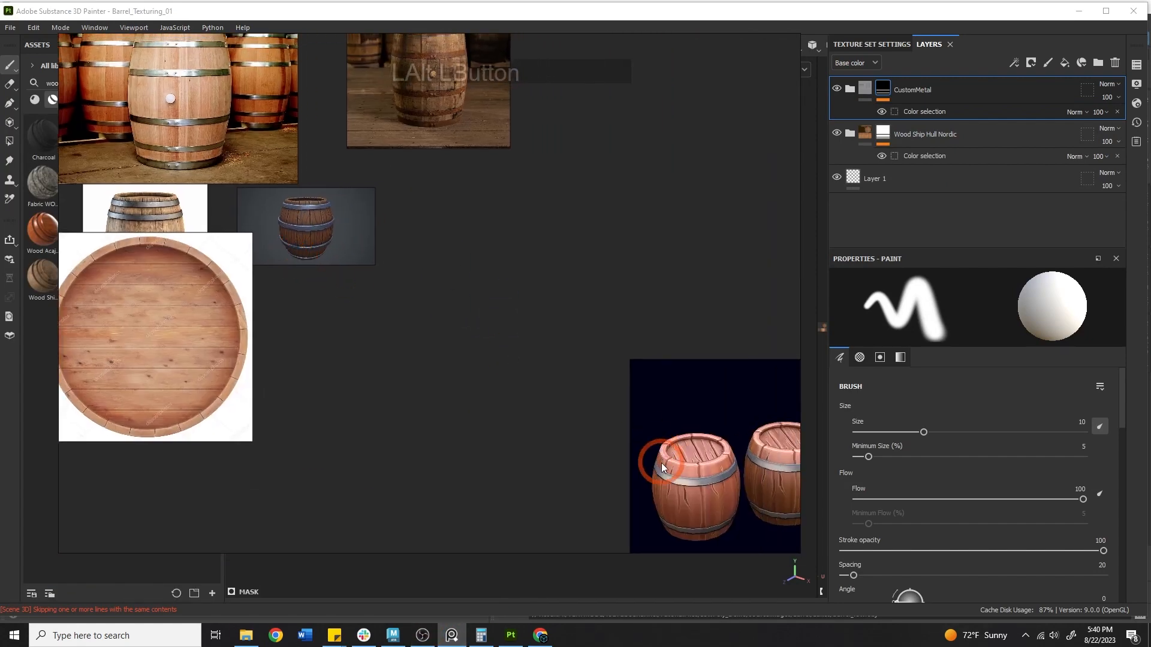
{"action": "left_click_drag", "start_coordinate": [661, 463], "coordinate": [416, 231]}
{"action": "left_click_drag", "start_coordinate": [175, 296], "coordinate": [292, 451]}
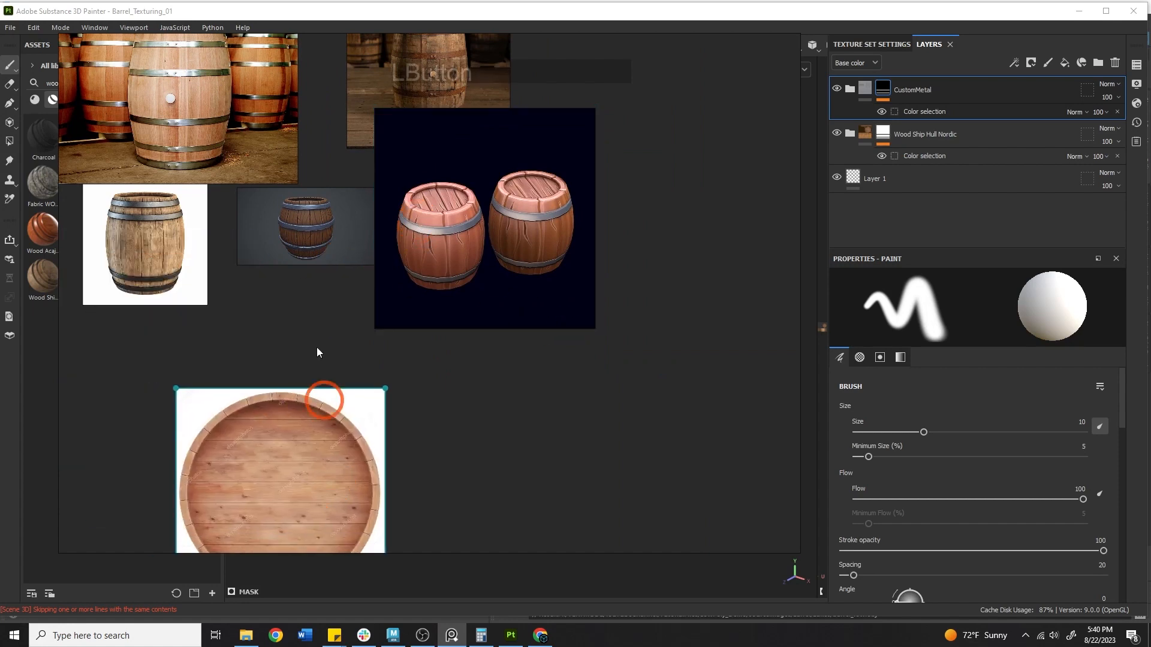
{"action": "left_click_drag", "start_coordinate": [254, 288], "coordinate": [458, 328], "text": "alt"}
{"action": "left_click_drag", "start_coordinate": [359, 300], "coordinate": [528, 383]}
Hide the PureRef board and select Wood Ship Hull Nordic along with the other layer
{"action": "left_click_drag", "start_coordinate": [485, 323], "coordinate": [373, 302], "text": "alt"}
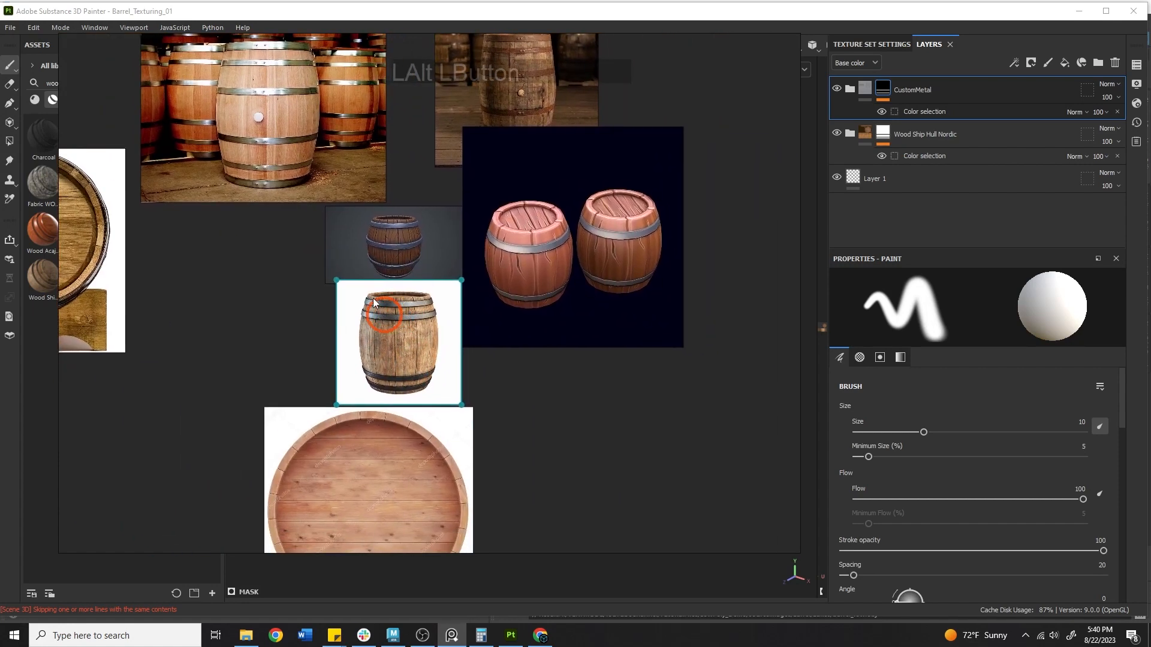
{"action": "scroll", "coordinate": [381, 248], "scroll_direction": "up", "scroll_amount": 5}
{"action": "left_click_drag", "start_coordinate": [507, 336], "coordinate": [387, 271], "text": "alt"}
{"action": "scroll", "coordinate": [442, 259], "scroll_direction": "down", "scroll_amount": 2}
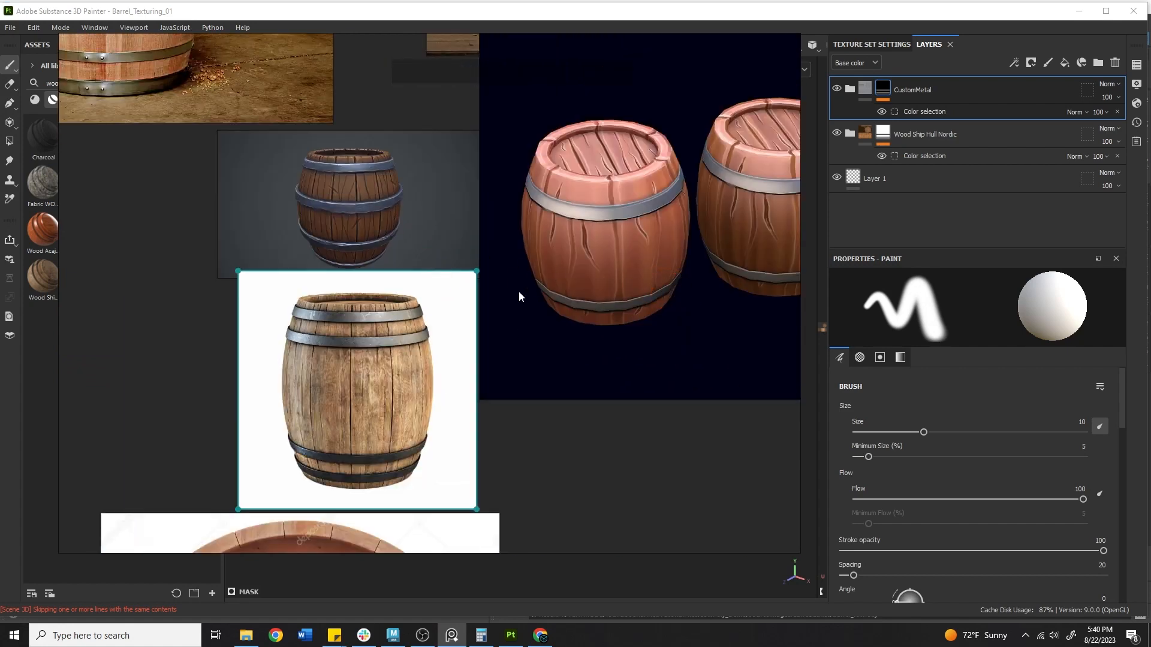
{"action": "right_click_drag", "start_coordinate": [706, 302], "coordinate": [0, 306]}
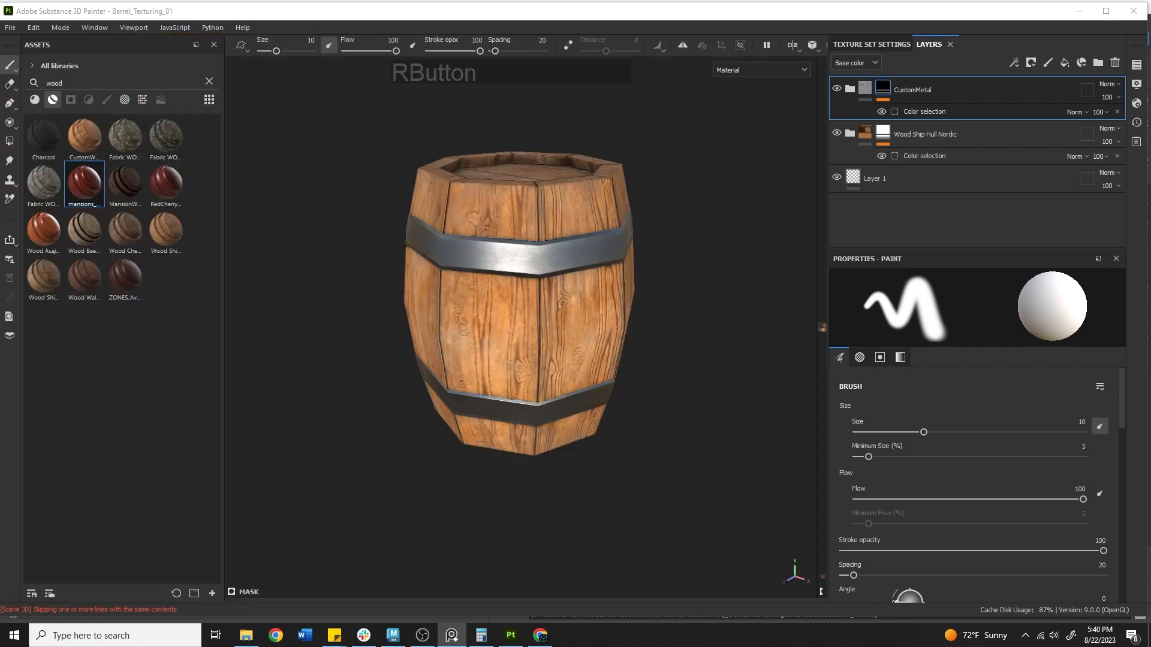
{"action": "left_click", "coordinate": [991, 127], "text": "shift"}
Delete both material layers, filter assets to materials, and try then undo Wood Slice
{"action": "key", "text": "Delete"}
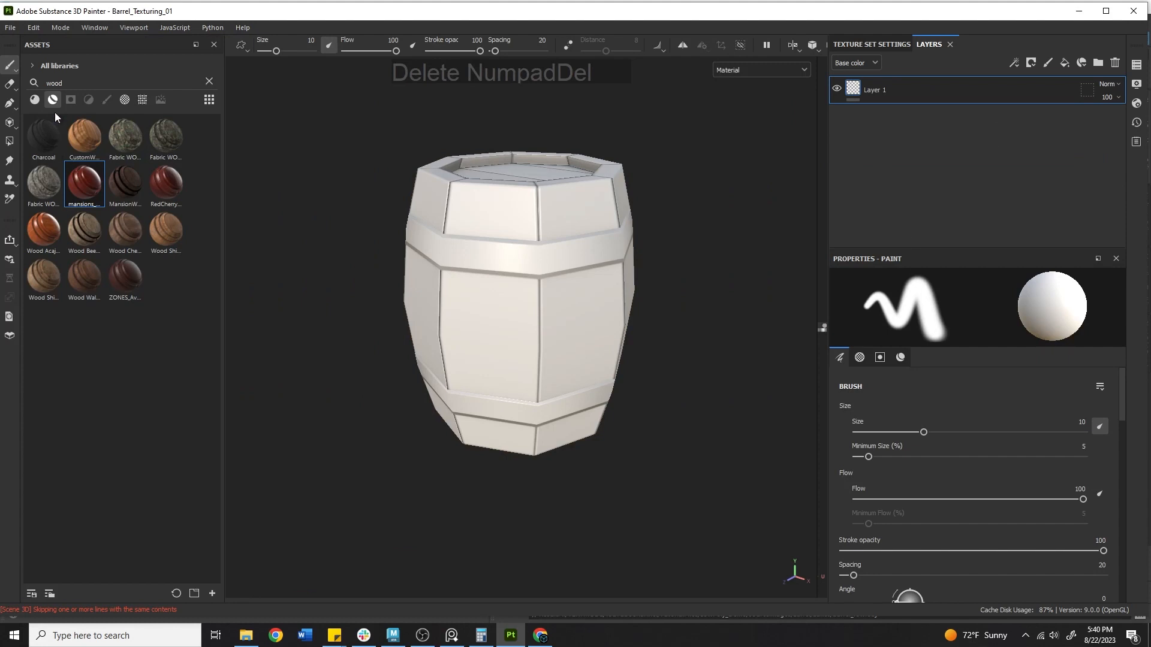
{"action": "left_click", "coordinate": [34, 101]}
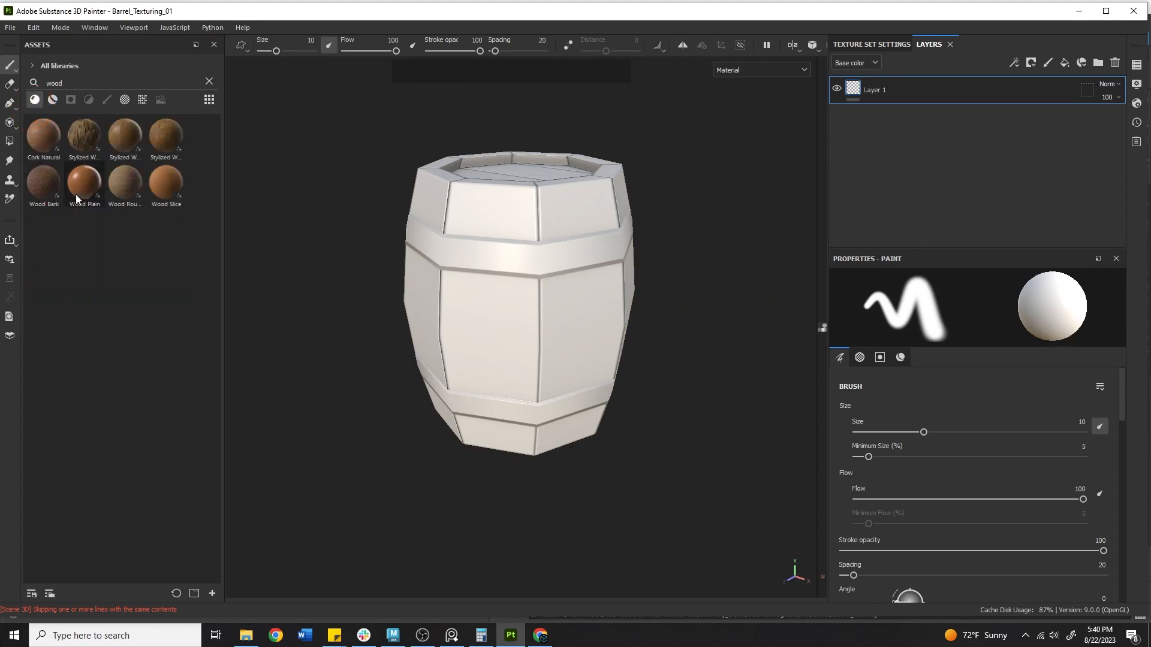
{"action": "left_click_drag", "start_coordinate": [166, 183], "coordinate": [572, 270]}
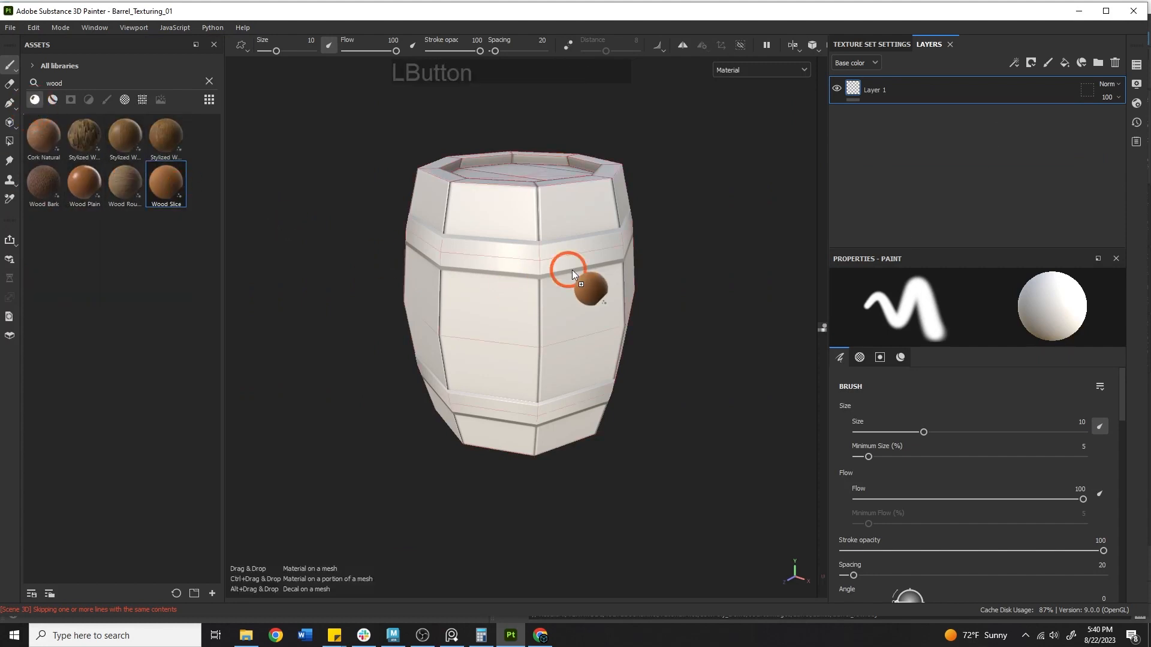
{"action": "left_click_drag", "start_coordinate": [527, 225], "coordinate": [594, 236]}
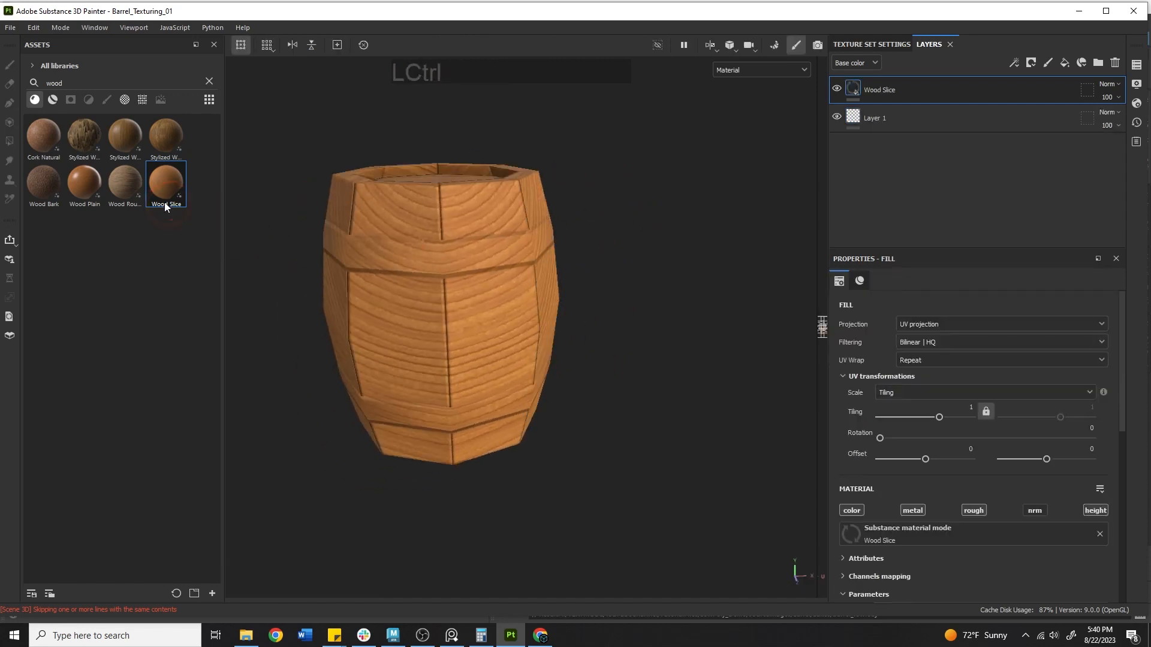
{"action": "key", "text": "ctrl+z"}
Apply Stylized Wood Plain to the barrel and set its tiling to 1.23
{"action": "left_click_drag", "start_coordinate": [119, 139], "coordinate": [437, 285]}
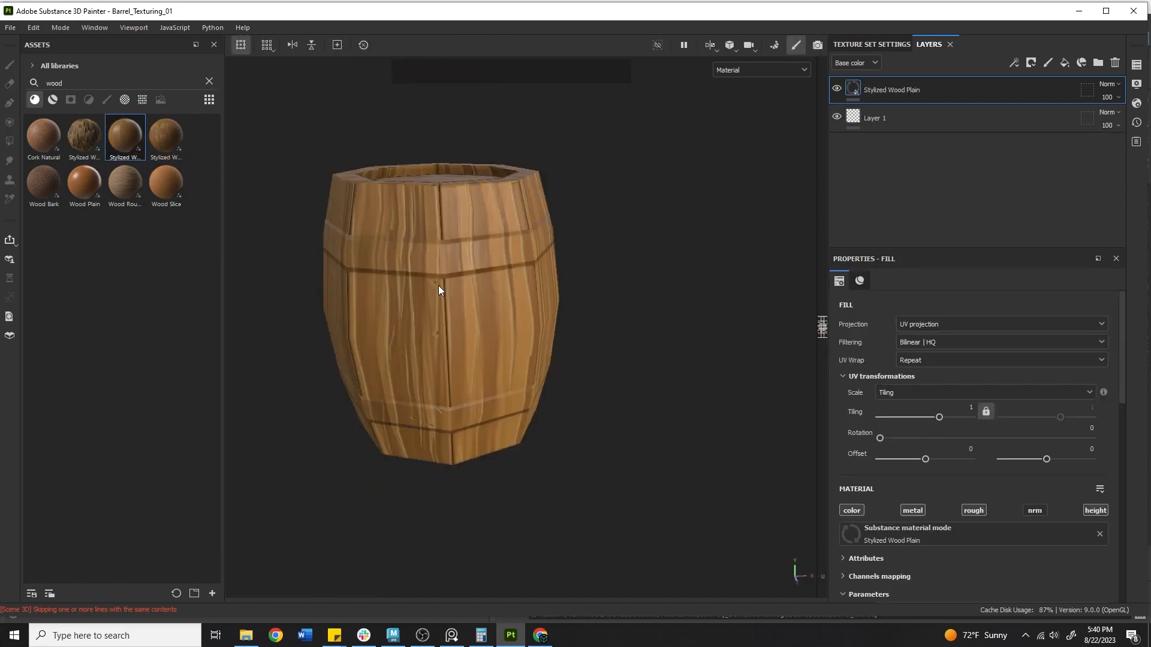
{"action": "right_click_drag", "start_coordinate": [440, 254], "coordinate": [953, 375], "text": "alt"}
{"action": "left_click_drag", "start_coordinate": [635, 486], "coordinate": [692, 454], "text": "alt"}
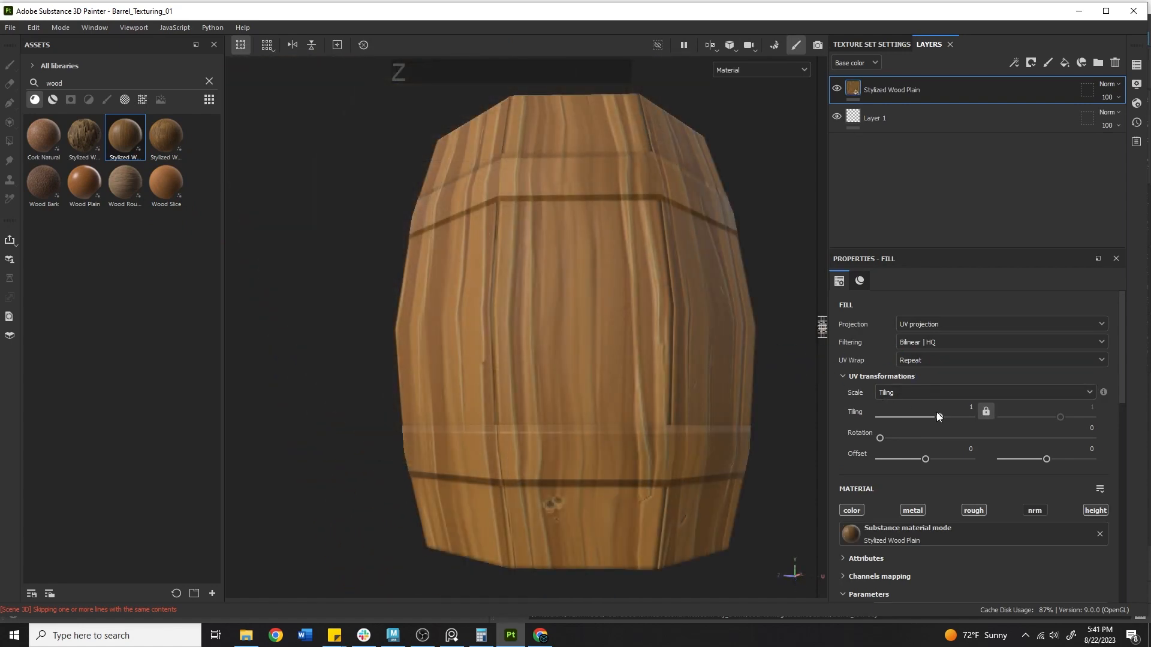
{"action": "left_click_drag", "start_coordinate": [936, 416], "coordinate": [939, 416]}
{"action": "right_click_drag", "start_coordinate": [590, 374], "coordinate": [541, 381], "text": "alt"}
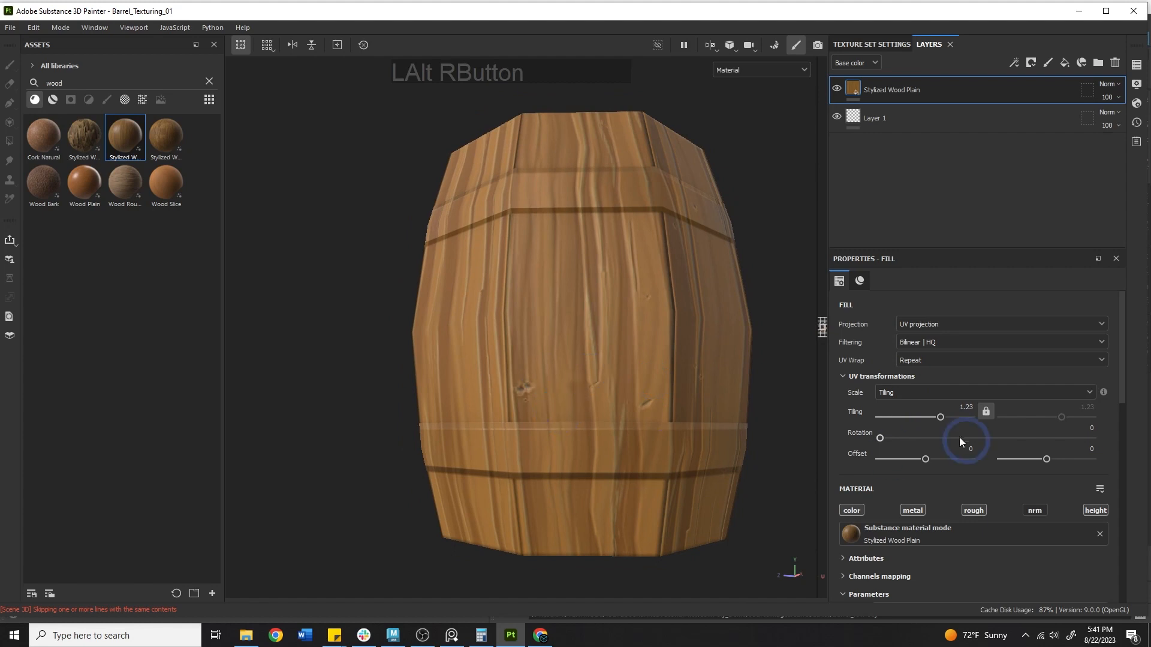
{"action": "scroll", "coordinate": [958, 437], "scroll_direction": "down", "scroll_amount": 5}
{"action": "left_click_drag", "start_coordinate": [995, 499], "coordinate": [1103, 499]}
Test Wood Roughness Variations, returning it to 0.1, and adjust Wood Fiber Amount
{"action": "right_click_drag", "start_coordinate": [689, 397], "coordinate": [655, 354], "text": "alt"}
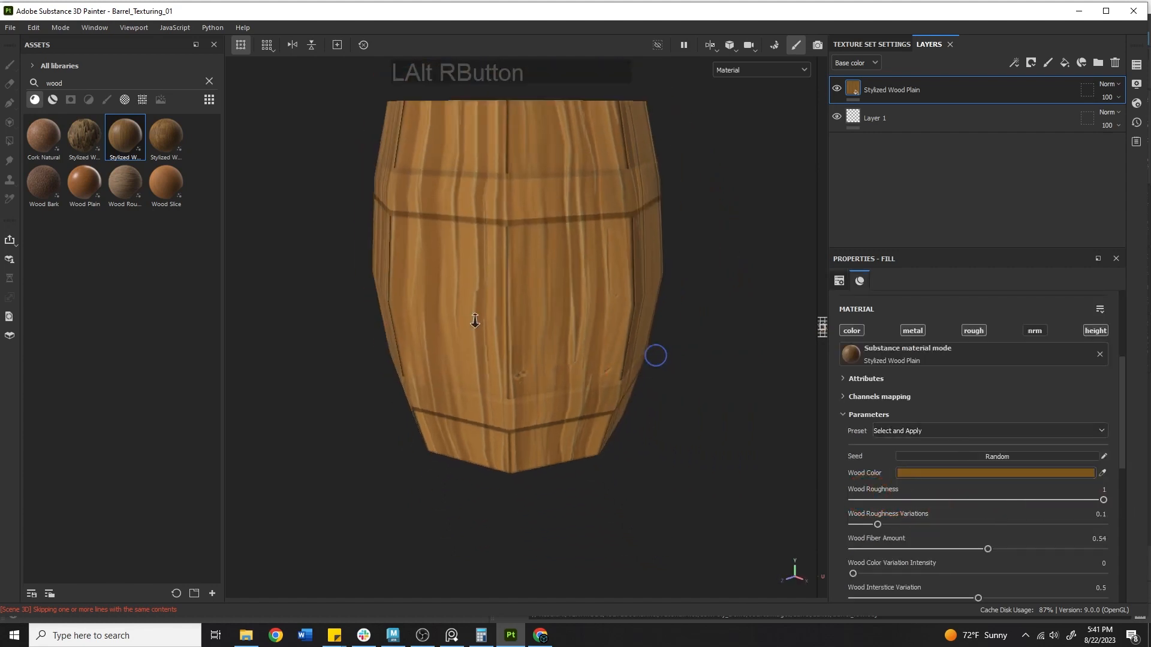
{"action": "left_click_drag", "start_coordinate": [656, 354], "coordinate": [727, 462], "text": "alt"}
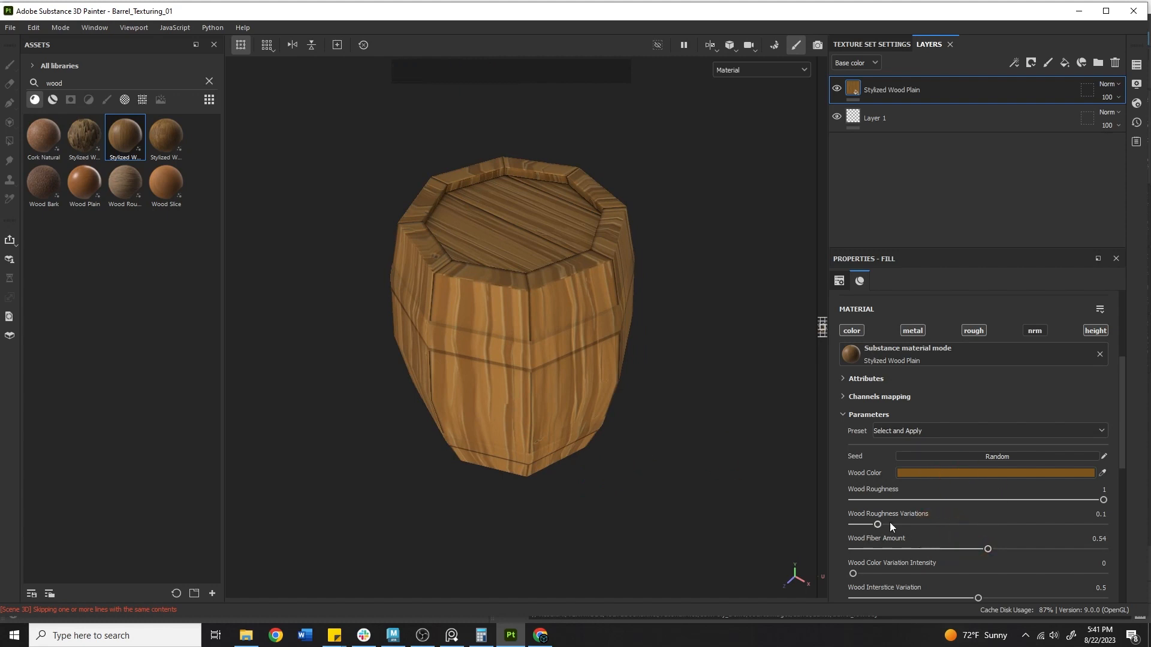
{"action": "mouse_move", "coordinate": [879, 524]}
{"action": "left_mouse_down"}
{"action": "mouse_move", "coordinate": [963, 522]}
{"action": "mouse_move", "coordinate": [853, 522]}
{"action": "mouse_move", "coordinate": [1002, 525]}
{"action": "mouse_move", "coordinate": [877, 524]}
{"action": "left_mouse_up"}
{"action": "left_click_drag", "start_coordinate": [988, 549], "coordinate": [1040, 518]}
{"action": "left_click_drag", "start_coordinate": [629, 431], "coordinate": [477, 388], "text": "alt"}
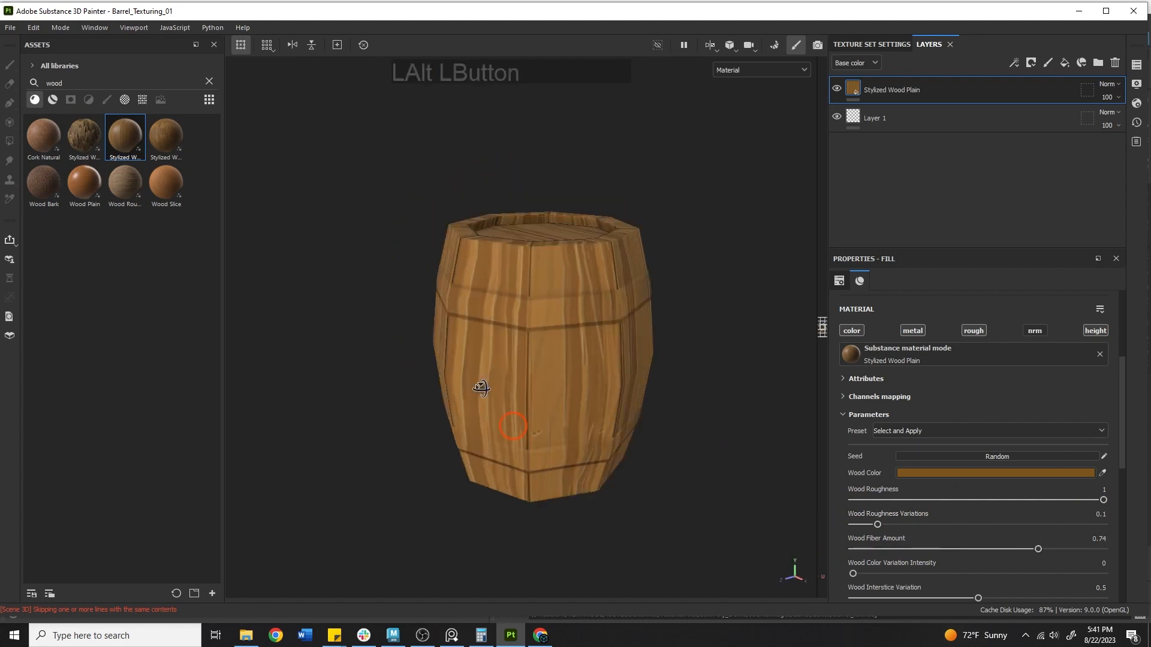
{"action": "middle_click_drag", "start_coordinate": [477, 387], "coordinate": [577, 360], "text": "alt"}
{"action": "right_click_drag", "start_coordinate": [578, 360], "coordinate": [829, 501], "text": "alt"}
{"action": "left_click", "coordinate": [1038, 549]}
{"action": "left_click_drag", "start_coordinate": [1037, 549], "coordinate": [975, 547]}
{"action": "scroll", "coordinate": [912, 482], "scroll_direction": "down", "scroll_amount": 3}
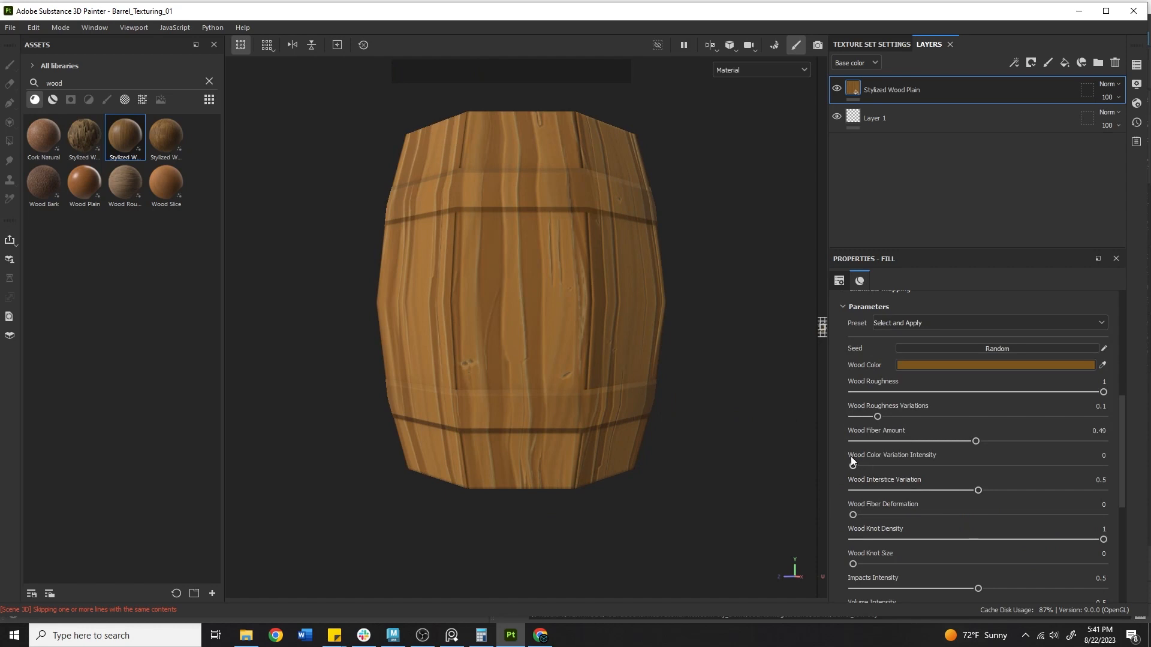
Settle Wood Fiber Amount at 0.65 and raise Wood Interstice Variation to 0.56
{"action": "left_click_drag", "start_coordinate": [852, 466], "coordinate": [894, 476]}
{"action": "scroll", "coordinate": [916, 458], "scroll_direction": "down", "scroll_amount": 4}
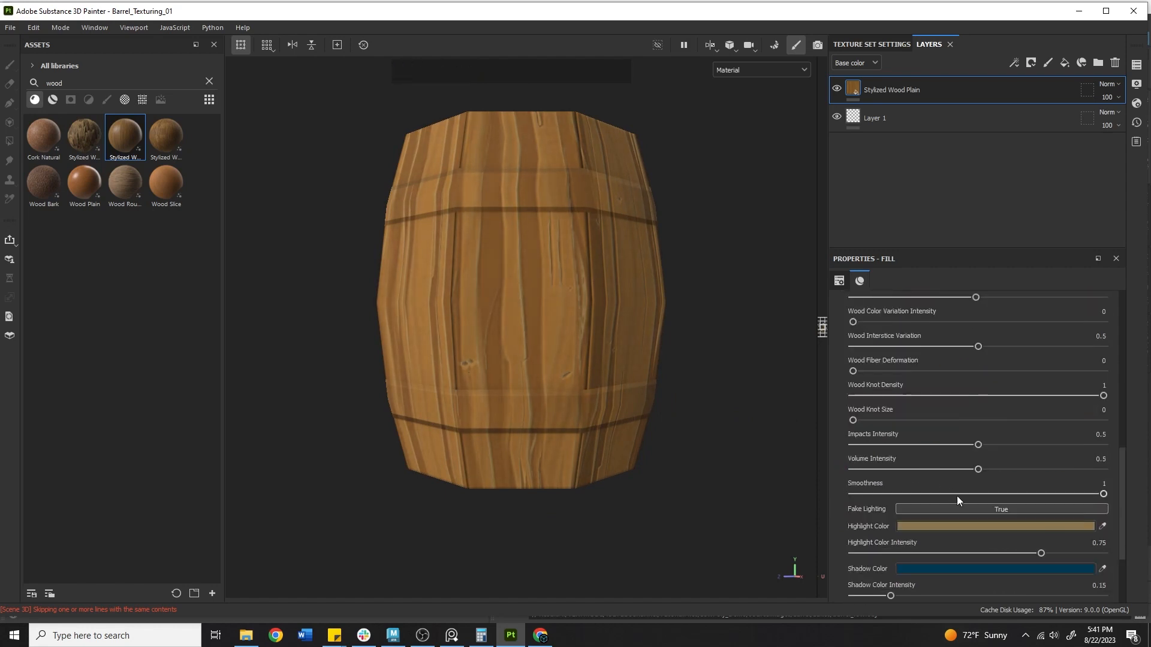
{"action": "scroll", "coordinate": [906, 463], "scroll_direction": "down", "scroll_amount": 3}
{"action": "scroll", "coordinate": [1037, 402], "scroll_direction": "up", "scroll_amount": 10}
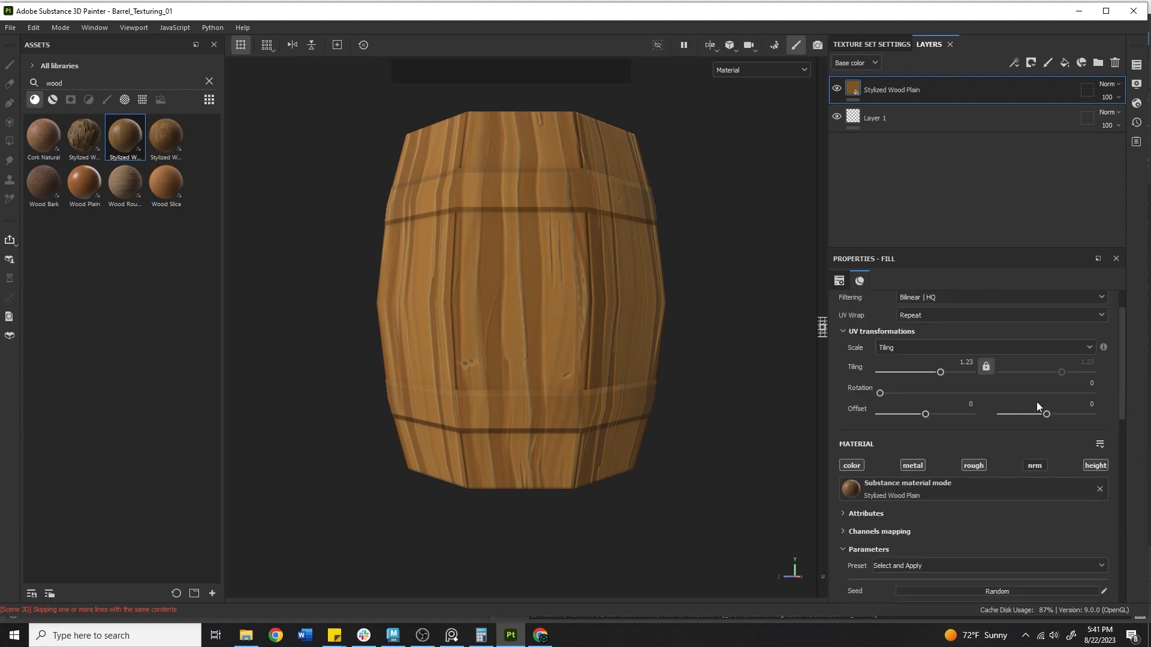
{"action": "scroll", "coordinate": [922, 395], "scroll_direction": "down", "scroll_amount": 5}
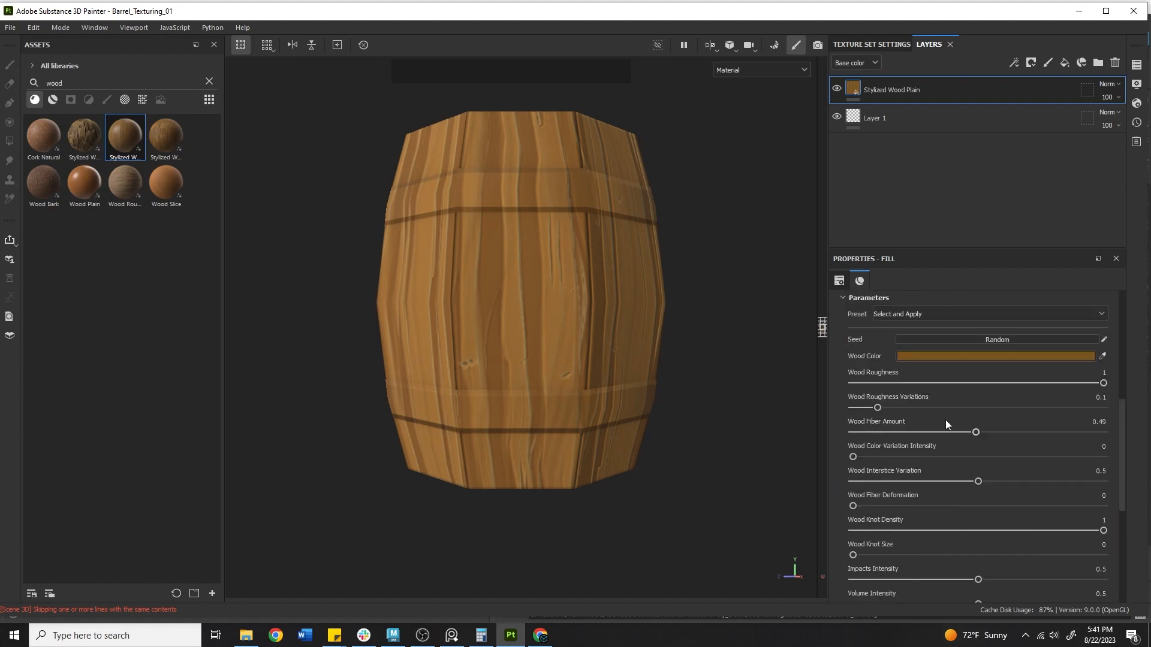
{"action": "left_click_drag", "start_coordinate": [944, 431], "coordinate": [1023, 448]}
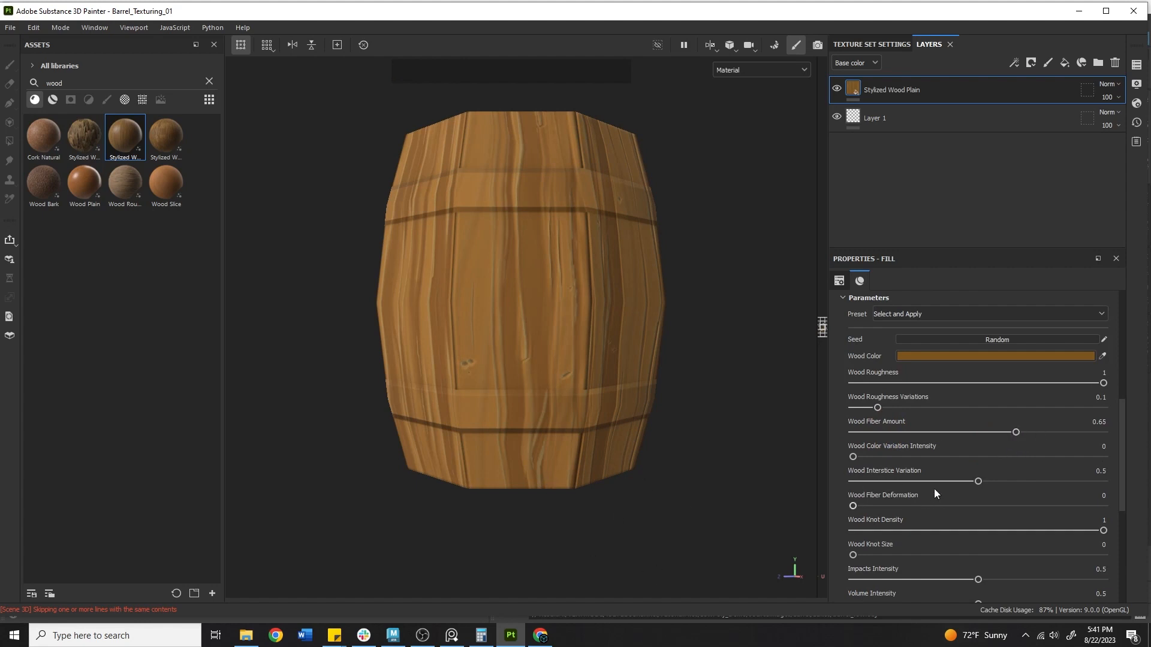
{"action": "mouse_move", "coordinate": [978, 482]}
{"action": "left_mouse_down"}
{"action": "mouse_move", "coordinate": [937, 478]}
{"action": "mouse_move", "coordinate": [994, 471]}
{"action": "left_mouse_up"}
{"action": "middle_click_drag", "start_coordinate": [619, 421], "coordinate": [642, 505], "text": "alt"}
{"action": "left_click_drag", "start_coordinate": [642, 505], "coordinate": [432, 513], "text": "alt"}
{"action": "right_click_drag", "start_coordinate": [404, 366], "coordinate": [286, 362], "text": "alt"}
{"action": "left_click_drag", "start_coordinate": [600, 362], "coordinate": [540, 318], "text": "alt"}
{"action": "left_click", "coordinate": [923, 86]}
Replace the wood layer with a new fill layer using a sampled red-brown base colour
{"action": "key", "text": "Delete"}
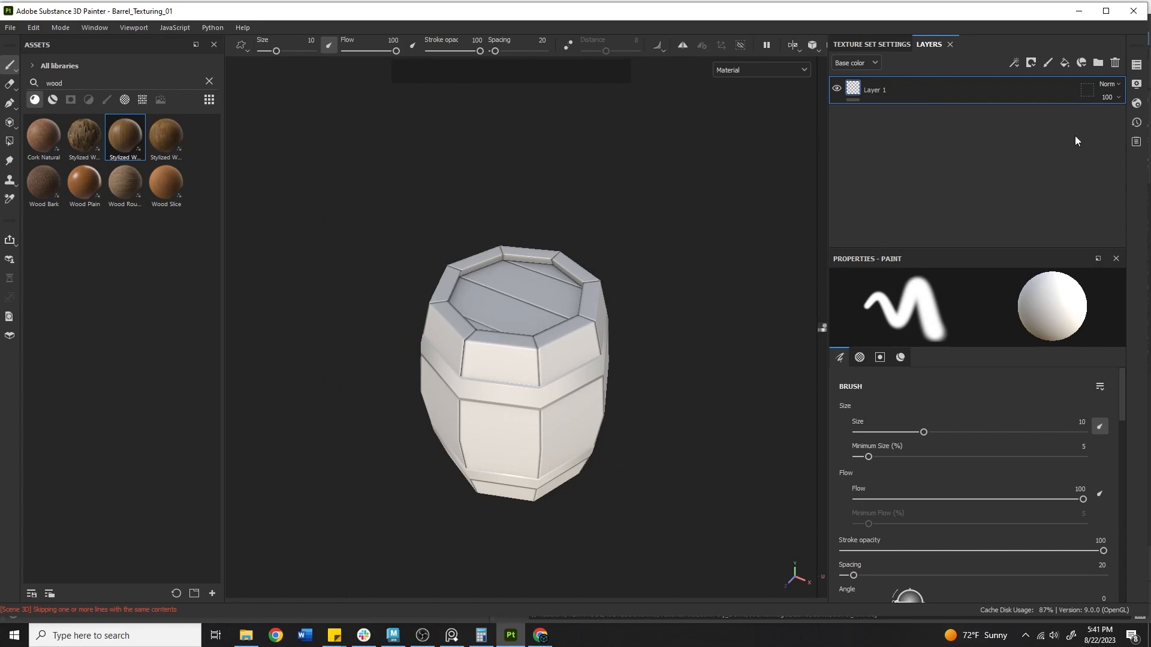
{"action": "left_click", "coordinate": [1065, 64]}
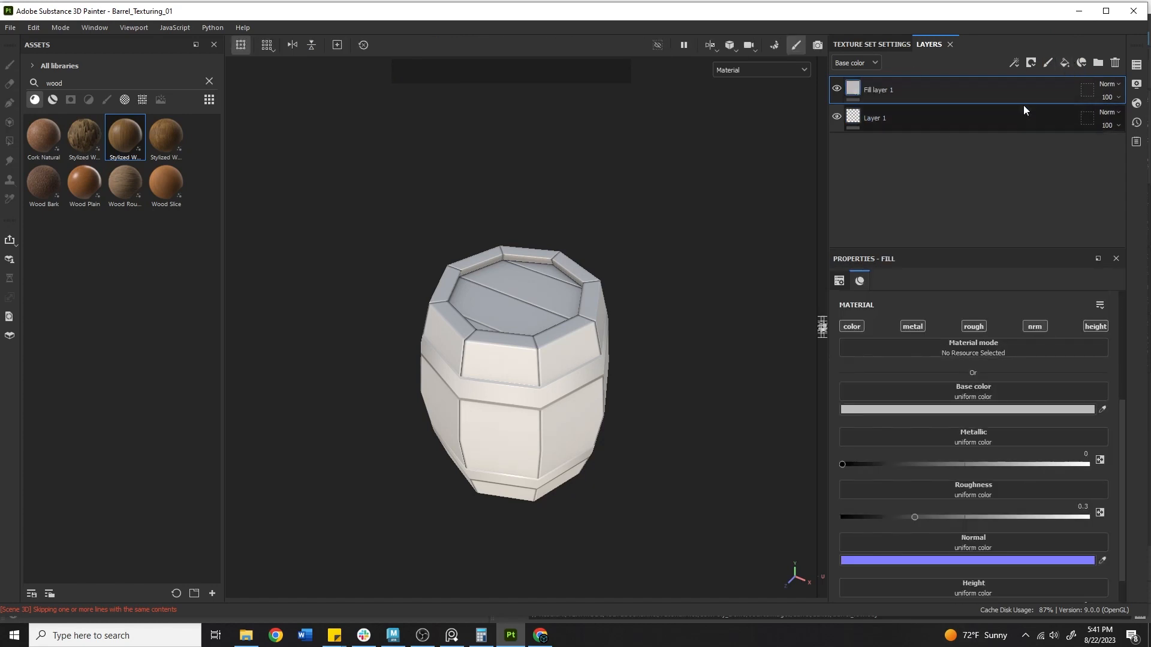
{"action": "left_click", "coordinate": [1101, 410]}
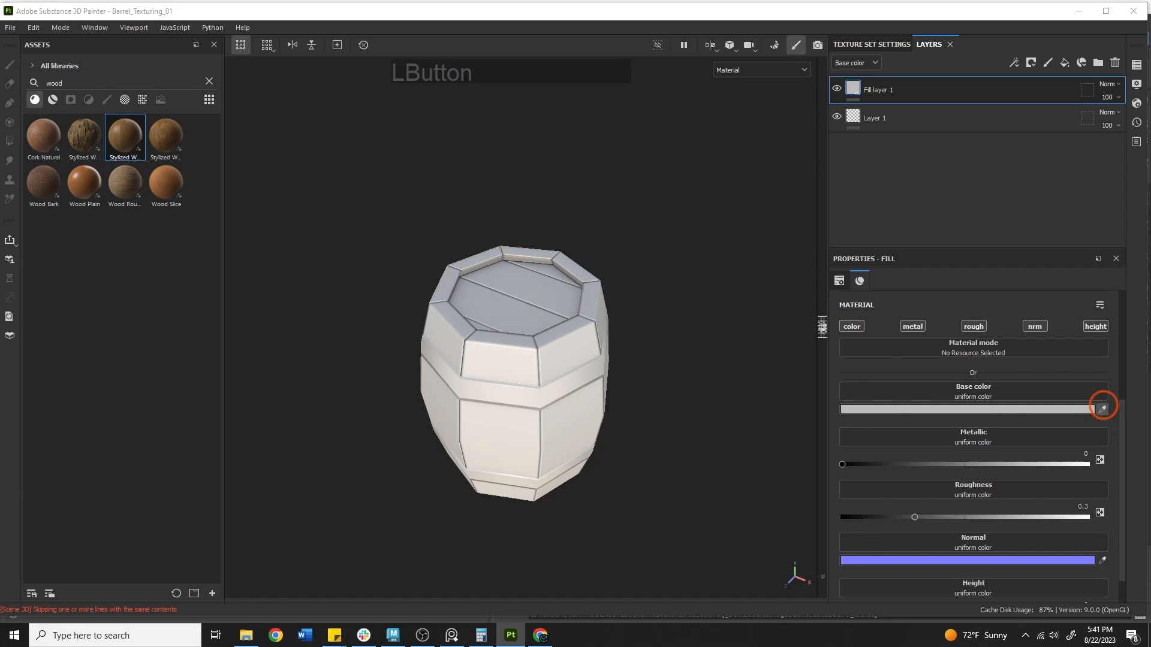
{"action": "left_click", "coordinate": [1103, 408]}
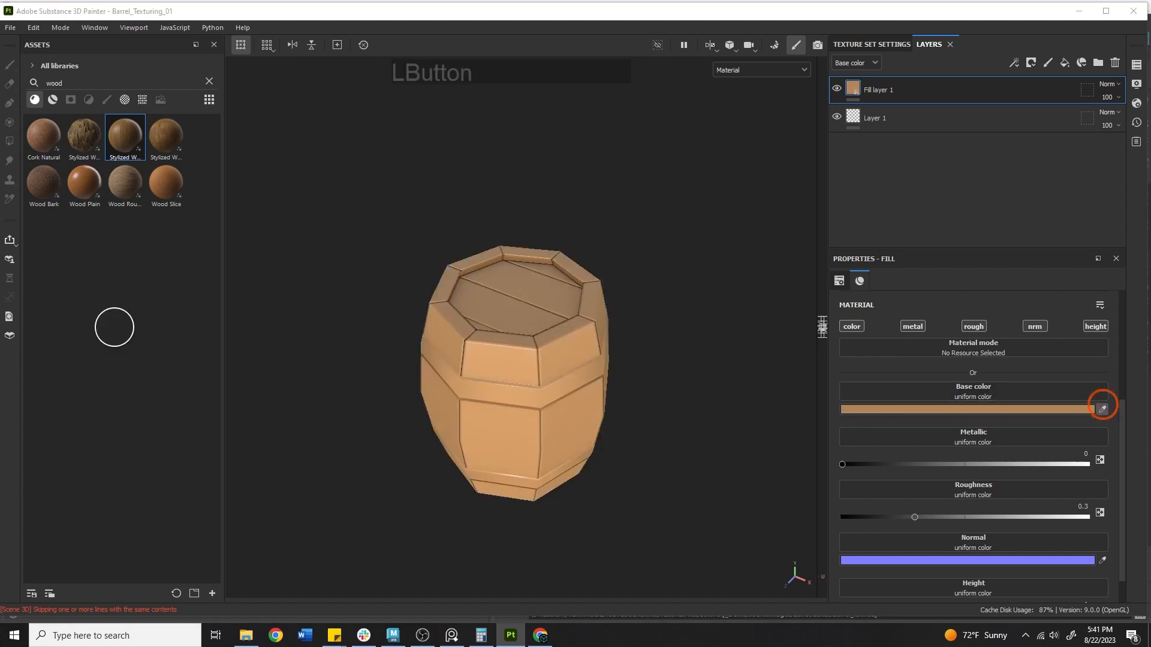
{"action": "left_click", "coordinate": [0, 287]}
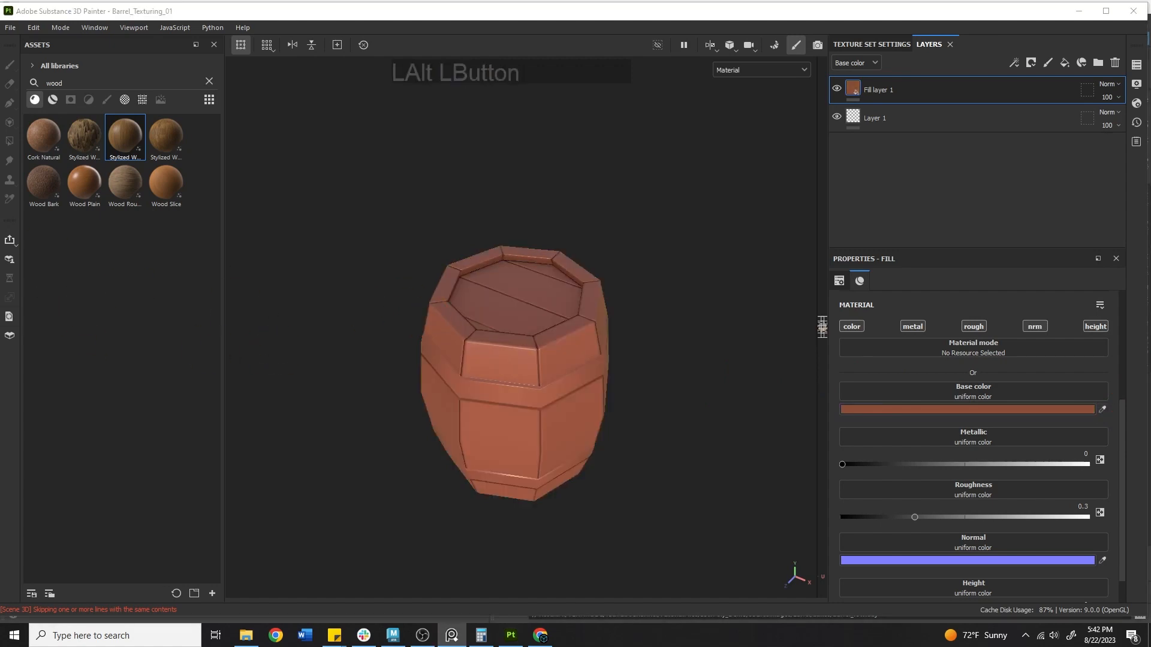
{"action": "left_click", "coordinate": [1102, 409]}
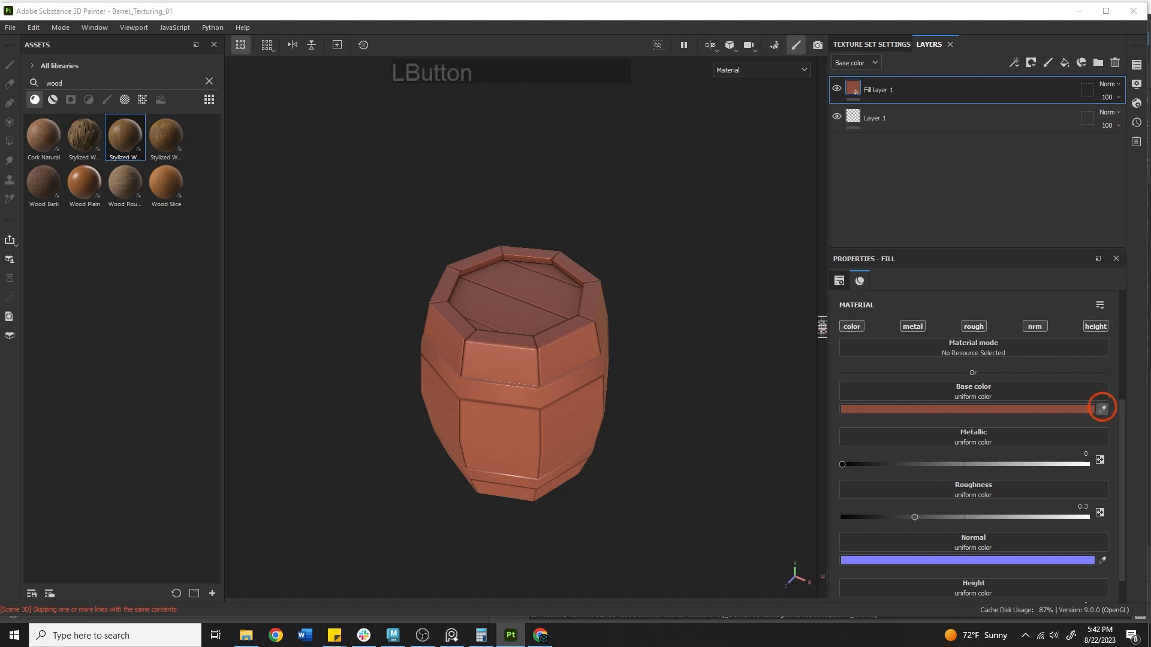
{"action": "left_click_drag", "start_coordinate": [634, 308], "coordinate": [624, 229], "text": "alt"}
{"action": "middle_click_drag", "start_coordinate": [596, 266], "coordinate": [558, 293], "text": "alt"}
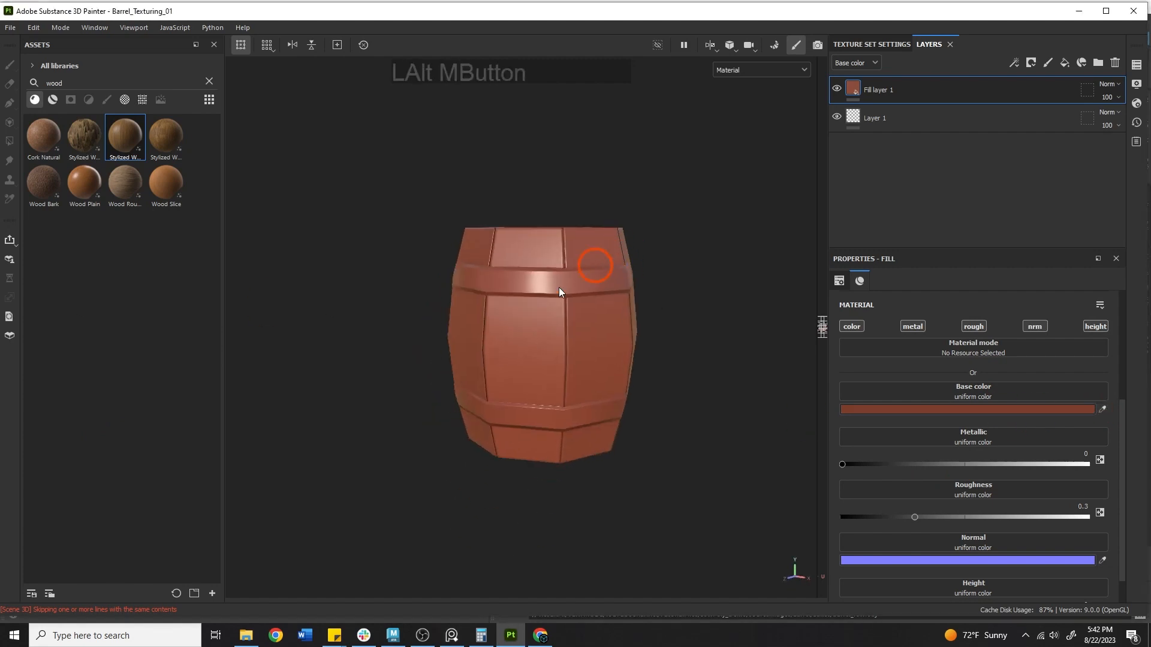
Rename the fill layer to WoodBase and try a higher metallic value
{"action": "double_click", "coordinate": [879, 90]}
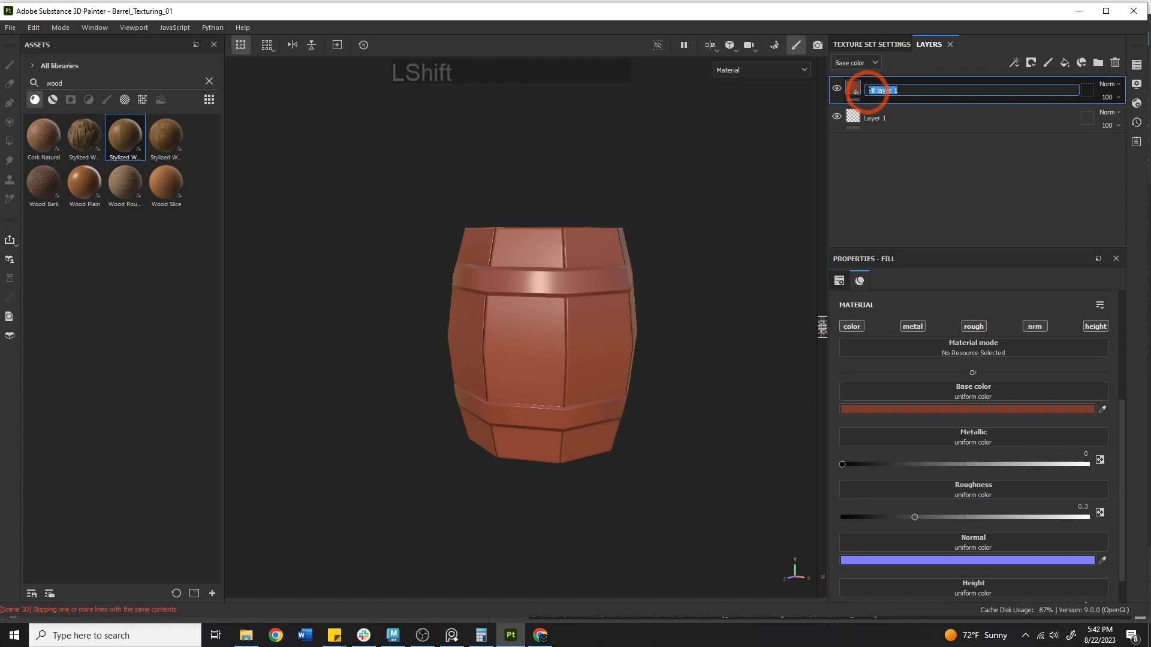
{"action": "type", "text": "WoodBase"}
{"action": "key", "text": "Return"}
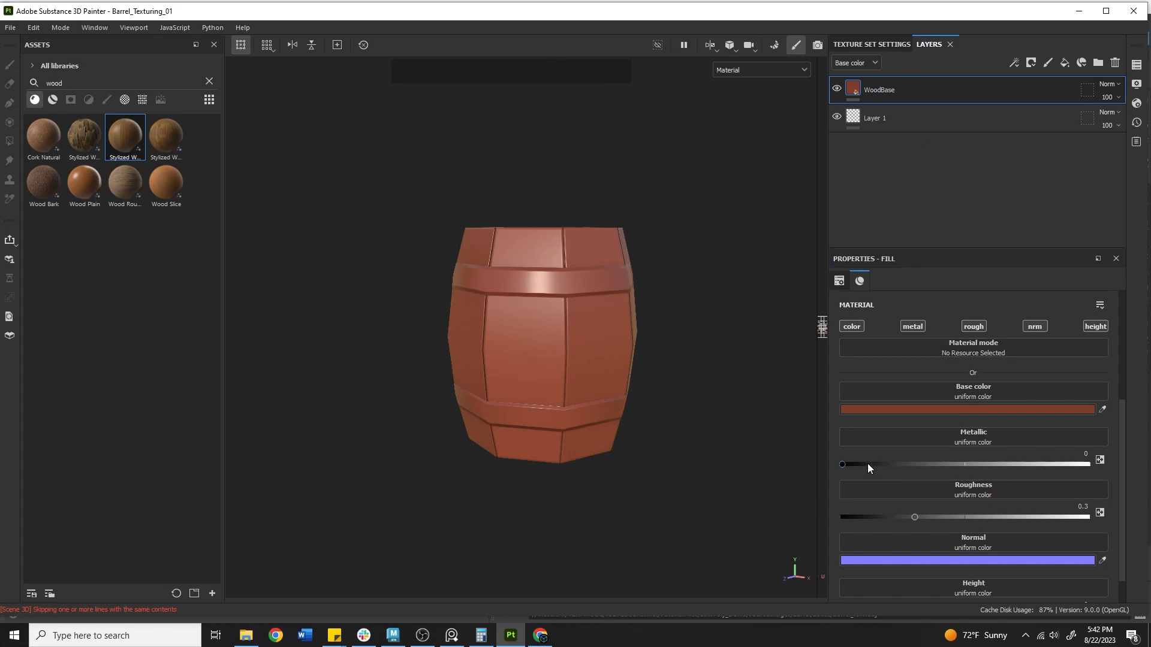
{"action": "left_click_drag", "start_coordinate": [868, 465], "coordinate": [724, 440]}
Raise WoodBase roughness to about 0.7, then browse the PureRef barrel references and move the board aside
{"action": "mouse_move", "coordinate": [914, 517]}
{"action": "left_mouse_down"}
{"action": "mouse_move", "coordinate": [1044, 514]}
{"action": "mouse_move", "coordinate": [1016, 509]}
{"action": "left_mouse_up"}
{"action": "left_click", "coordinate": [451, 635]}
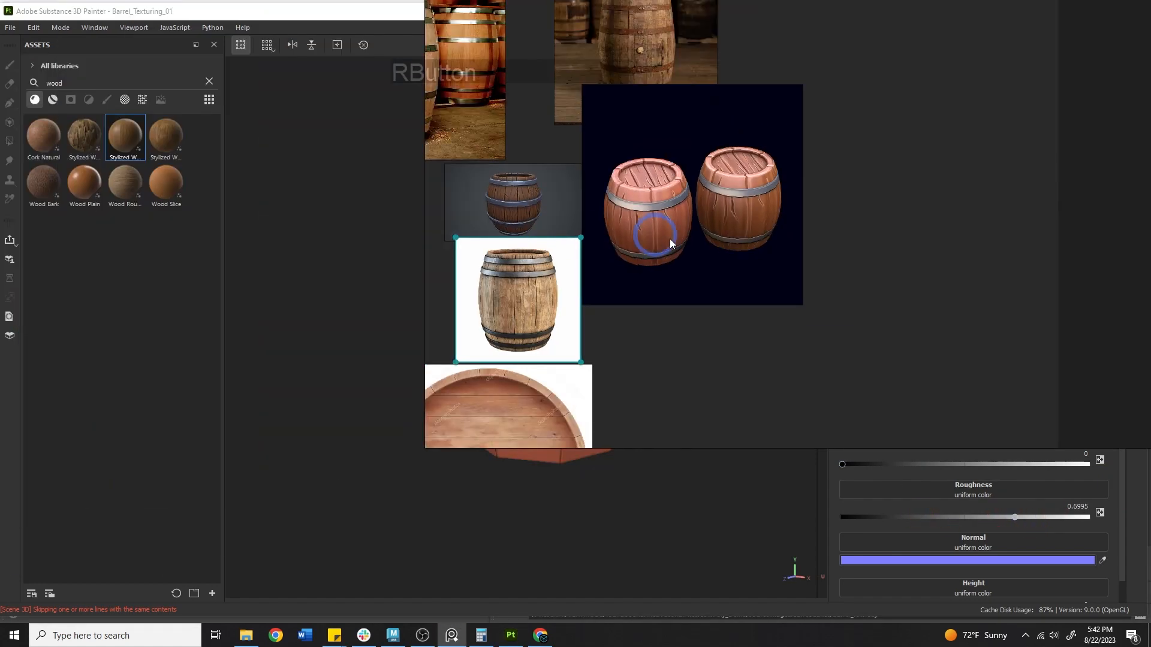
{"action": "left_click_drag", "start_coordinate": [551, 317], "coordinate": [733, 259], "text": "alt"}
{"action": "double_click", "coordinate": [734, 260]}
{"action": "left_click_drag", "start_coordinate": [558, 172], "coordinate": [700, 484], "text": "alt"}
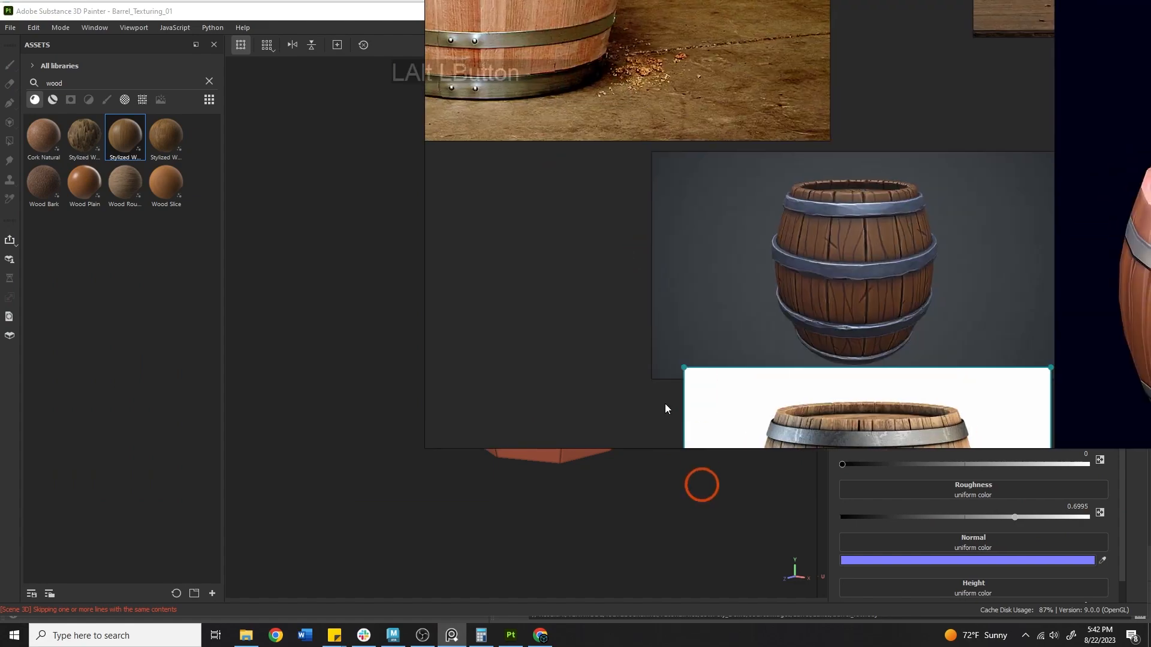
{"action": "left_click_drag", "start_coordinate": [647, 81], "coordinate": [920, 459], "text": "alt"}
{"action": "scroll", "coordinate": [810, 163], "scroll_direction": "down", "scroll_amount": 5}
{"action": "mouse_move", "coordinate": [899, 292]}
{"action": "left_mouse_down", "text": "alt"}
{"action": "mouse_move", "coordinate": [850, 162]}
{"action": "mouse_move", "coordinate": [645, 119]}
{"action": "left_mouse_up", "text": "alt"}
{"action": "left_click_drag", "start_coordinate": [798, 163], "coordinate": [764, 216], "text": "alt"}
{"action": "mouse_move", "coordinate": [826, 233]}
{"action": "right_mouse_down"}
{"action": "mouse_move", "coordinate": [378, 279]}
{"action": "mouse_move", "coordinate": [0, 282]}
{"action": "right_mouse_up"}
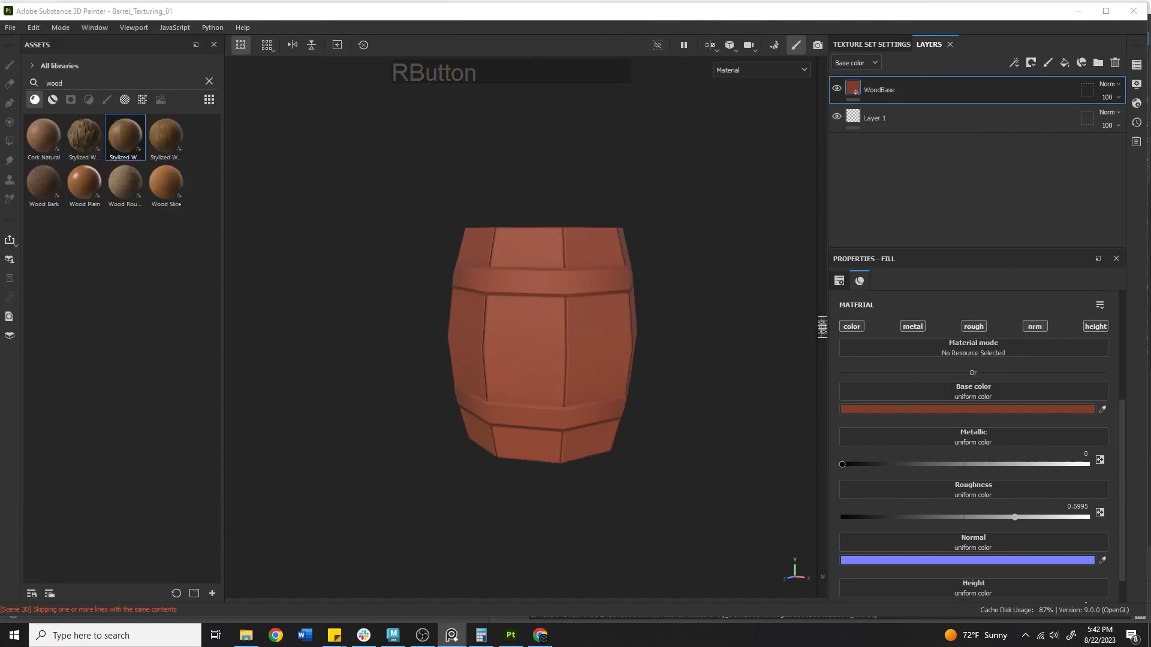
Lower WoodBase roughness to about 0.613 and group the layer into Folder 1 with Ctrl+G
{"action": "left_click_drag", "start_coordinate": [1016, 514], "coordinate": [992, 500]}
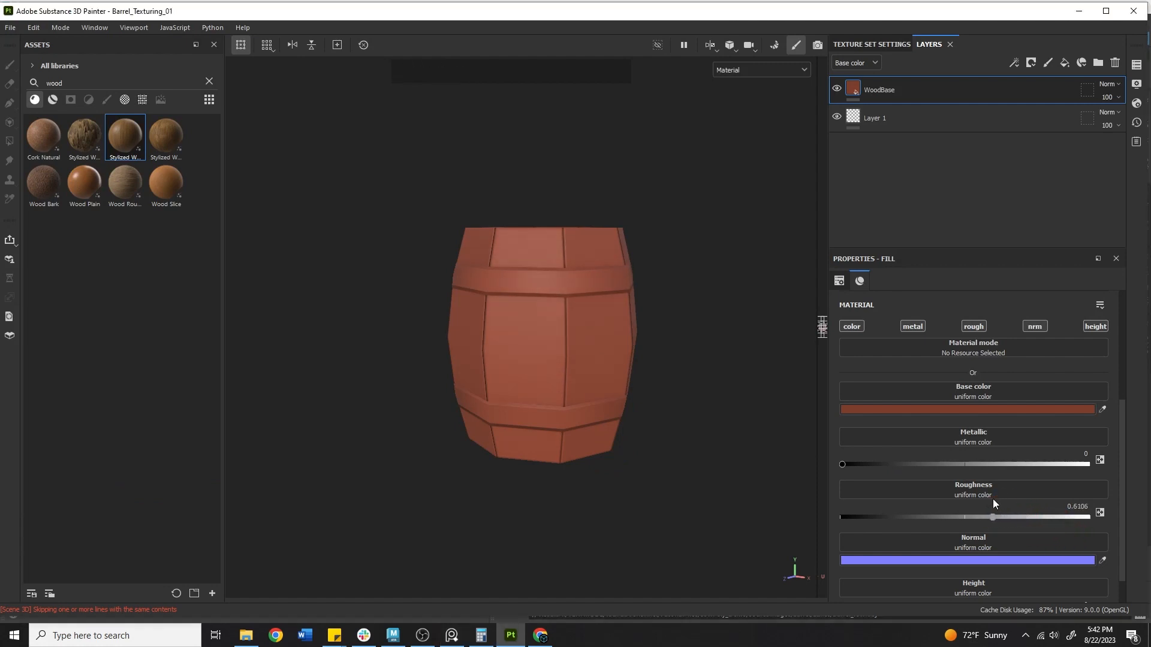
{"action": "left_click_drag", "start_coordinate": [555, 295], "coordinate": [619, 405], "text": "alt"}
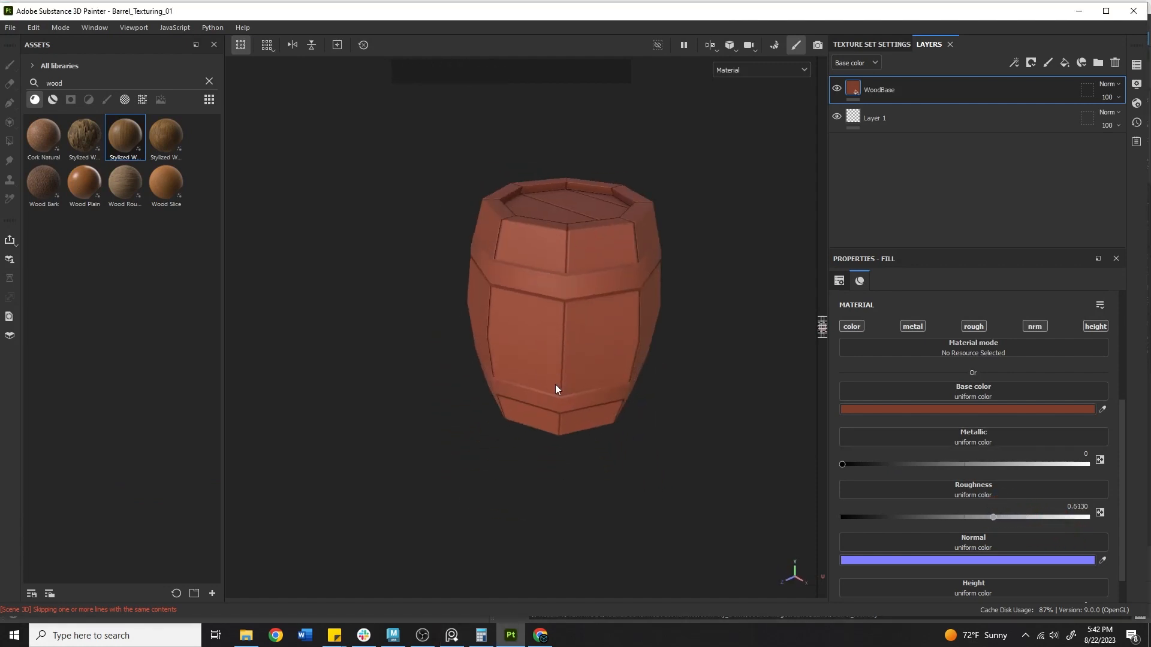
{"action": "mouse_move", "coordinate": [556, 389]}
{"action": "middle_mouse_down", "text": "alt"}
{"action": "mouse_move", "coordinate": [772, 406]}
{"action": "mouse_move", "coordinate": [570, 385]}
{"action": "middle_mouse_up", "text": "alt"}
{"action": "scroll", "coordinate": [977, 440], "scroll_direction": "down", "scroll_amount": 1}
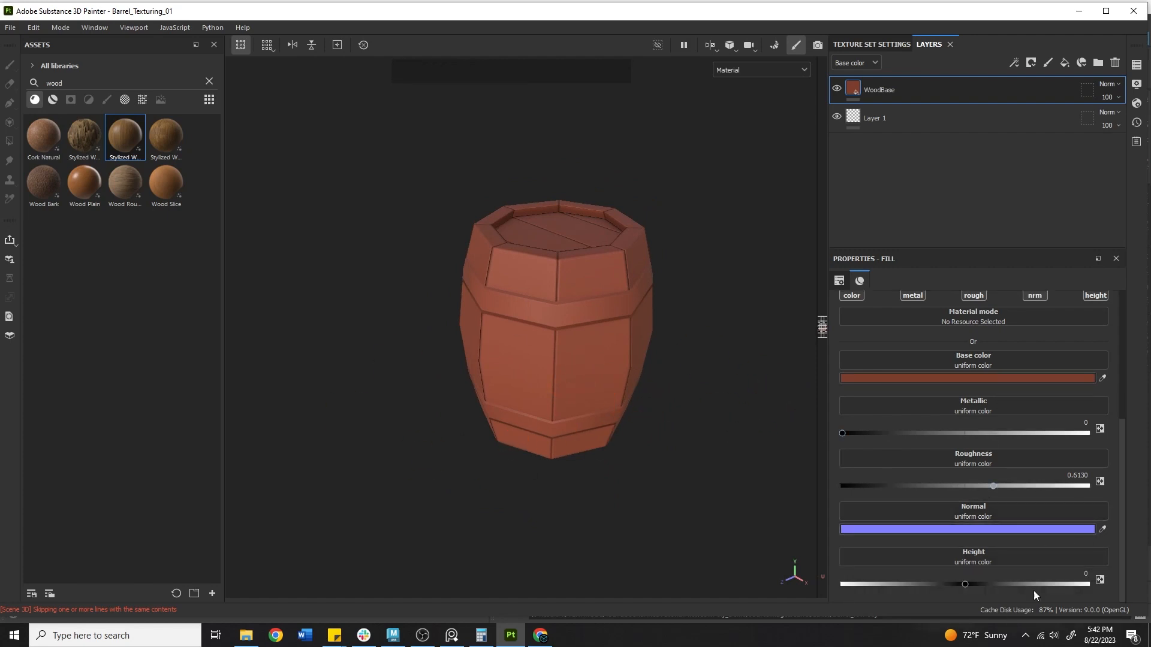
{"action": "scroll", "coordinate": [1010, 401], "scroll_direction": "up", "scroll_amount": 7}
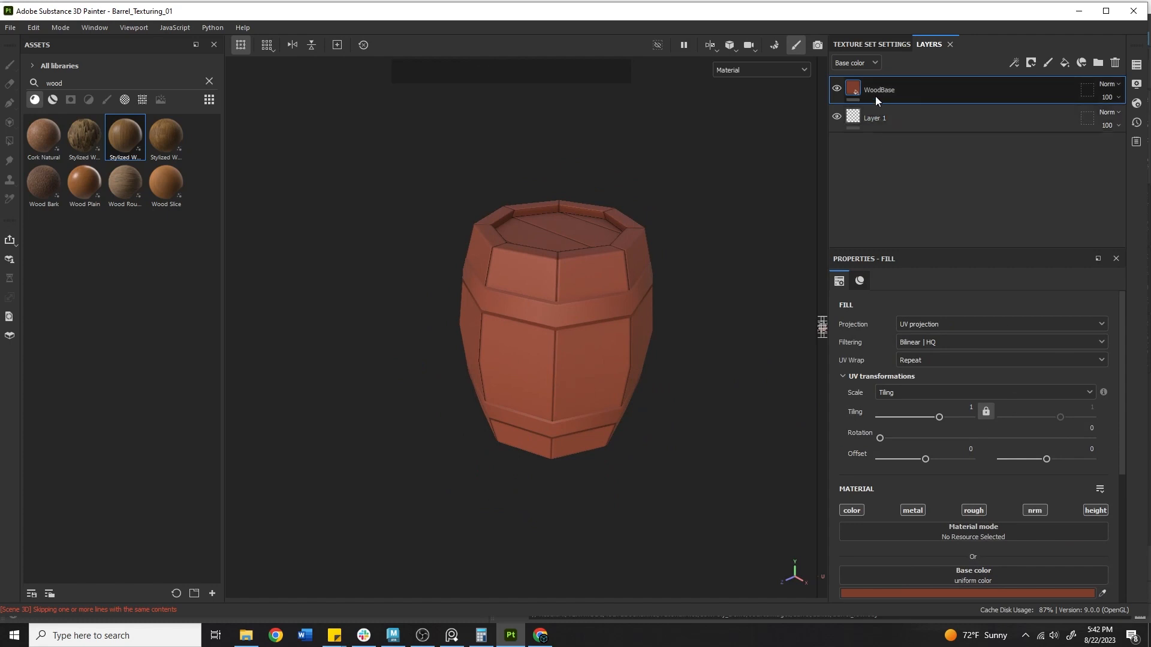
{"action": "left_click", "coordinate": [935, 92]}
{"action": "key", "text": "ctrl+g"}
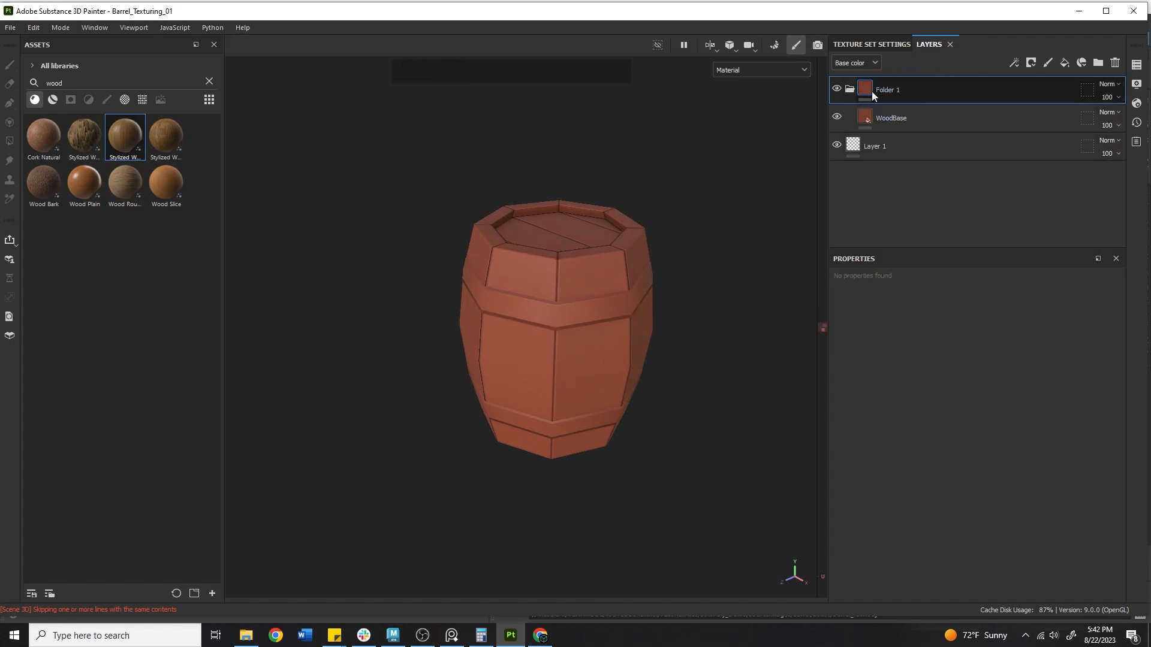
{"action": "double_click", "coordinate": [882, 90]}
Name the folder Wood and give it a colour-selection mask picking the red ID staves
{"action": "type", "text": "Wood"}
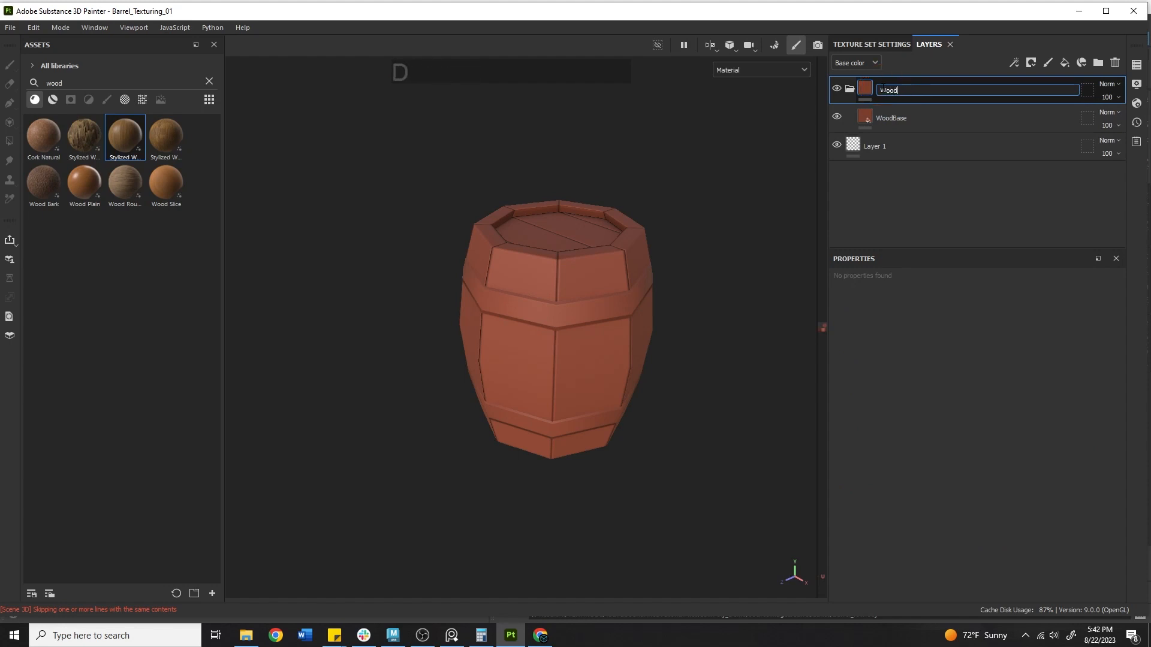
{"action": "key", "text": "Return"}
{"action": "right_click", "coordinate": [971, 85]}
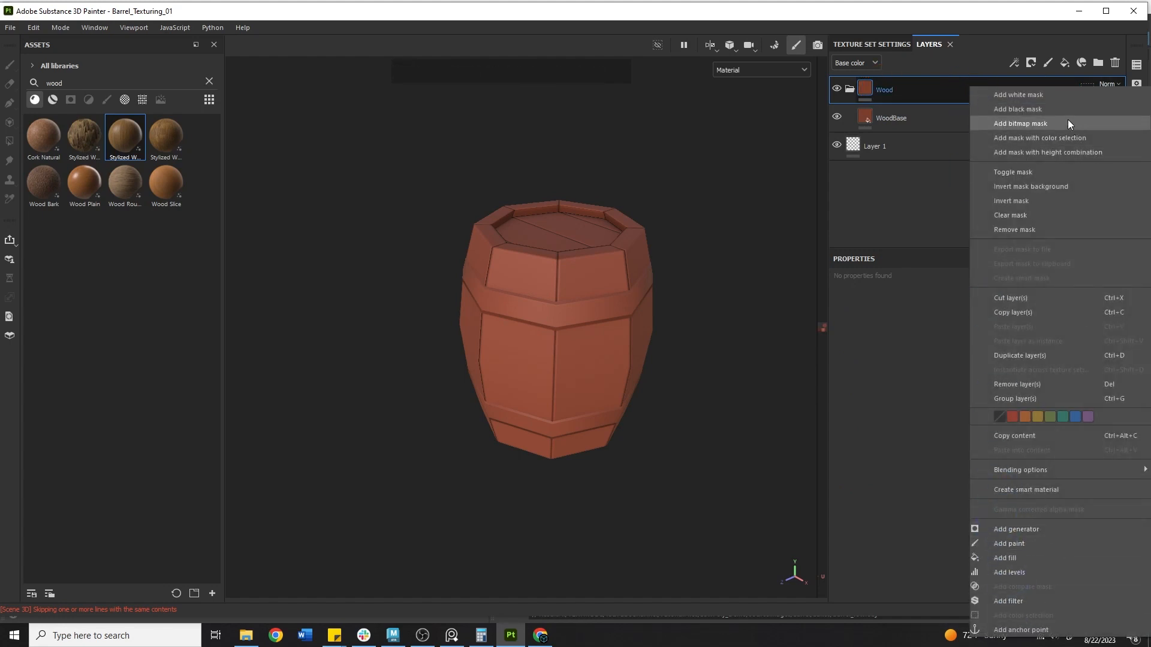
{"action": "left_click", "coordinate": [1052, 138]}
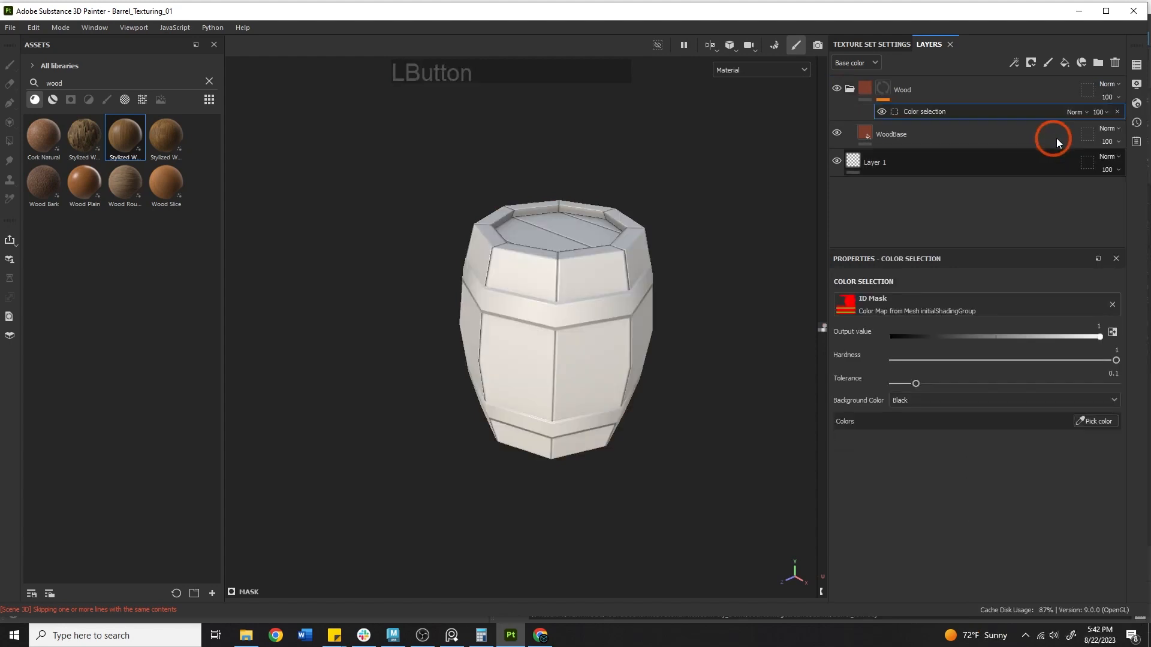
{"action": "left_click", "coordinate": [1099, 425]}
{"action": "left_click", "coordinate": [552, 265]}
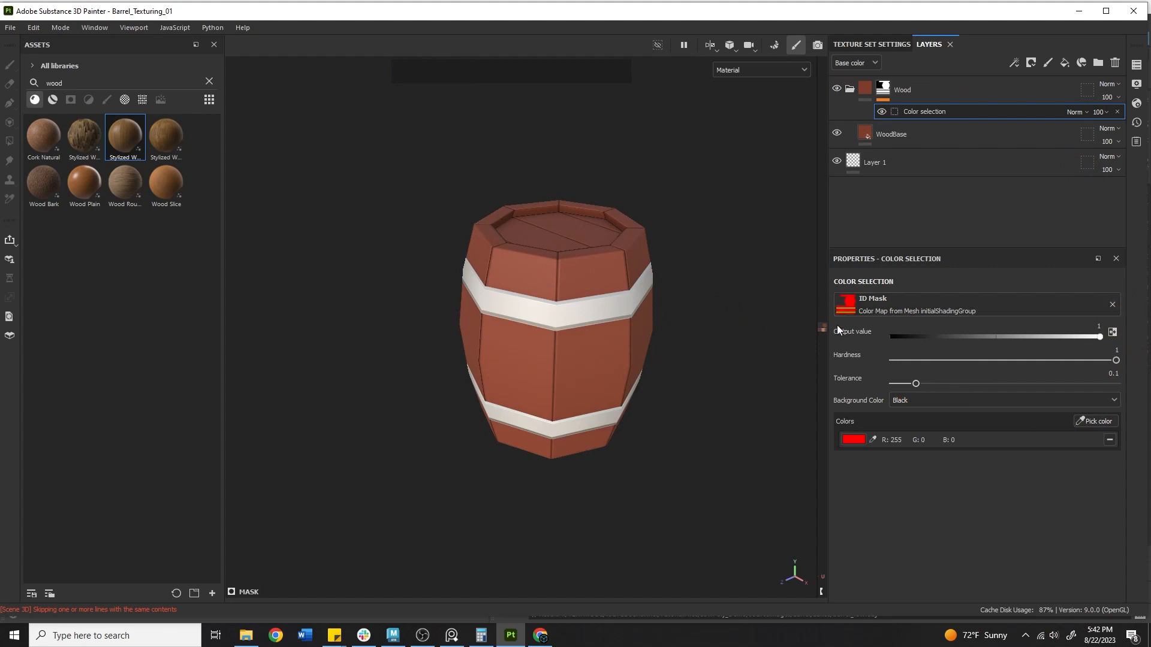
{"action": "middle_click_drag", "start_coordinate": [477, 269], "coordinate": [483, 342], "text": "alt"}
{"action": "right_click_drag", "start_coordinate": [483, 343], "coordinate": [624, 360], "text": "alt"}
{"action": "left_click_drag", "start_coordinate": [665, 344], "coordinate": [770, 288], "text": "alt"}
{"action": "middle_click_drag", "start_coordinate": [620, 367], "coordinate": [596, 220], "text": "alt"}
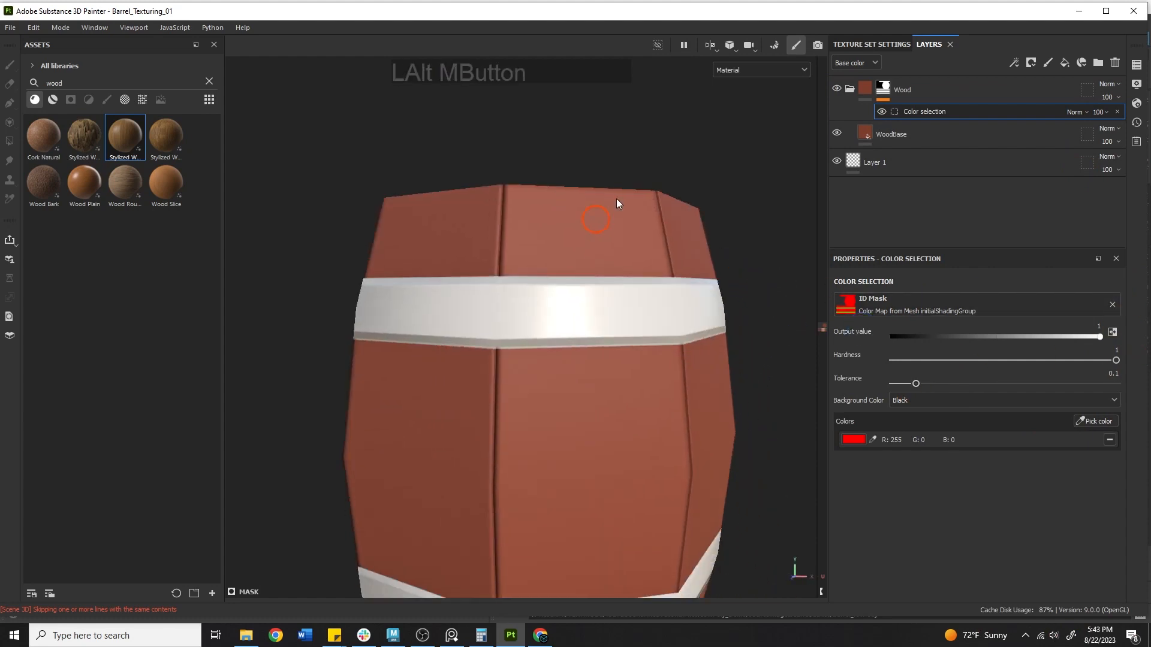
{"action": "right_click_drag", "start_coordinate": [623, 198], "coordinate": [362, 237], "text": "alt"}
{"action": "left_click_drag", "start_coordinate": [407, 308], "coordinate": [840, 329], "text": "alt"}
{"action": "middle_click_drag", "start_coordinate": [804, 359], "coordinate": [770, 321], "text": "alt"}
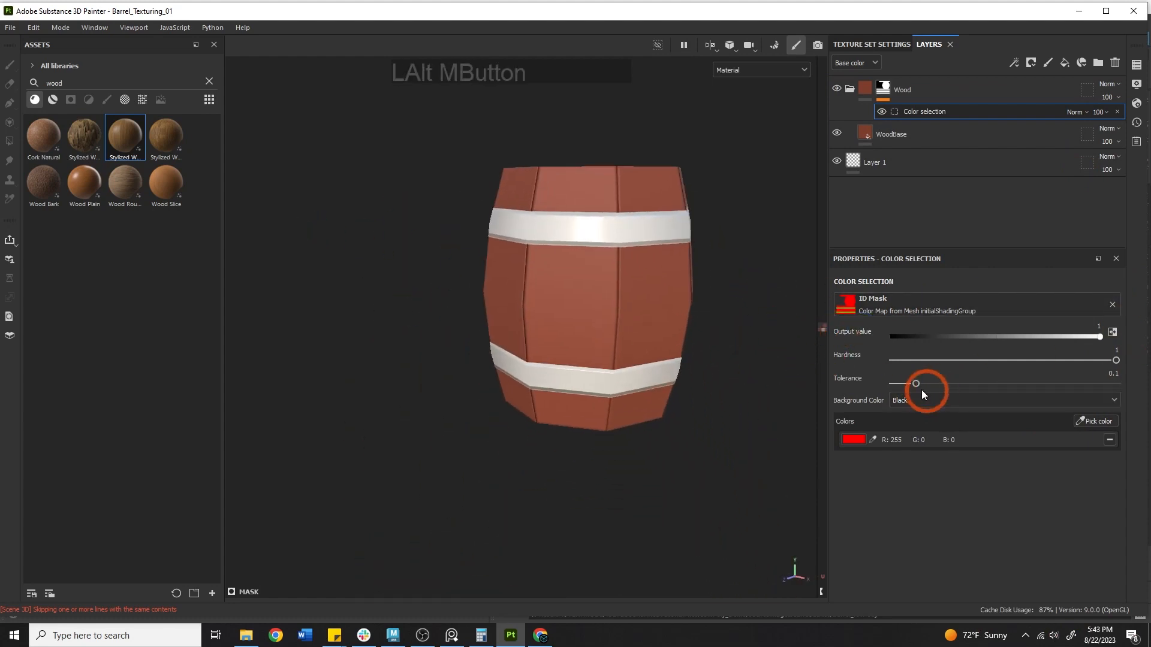
Set the mask Tolerance and Hardness to 1, collapse the folder, and add a fill layer
{"action": "left_click_drag", "start_coordinate": [922, 389], "coordinate": [1141, 368]}
{"action": "left_click", "coordinate": [959, 360]}
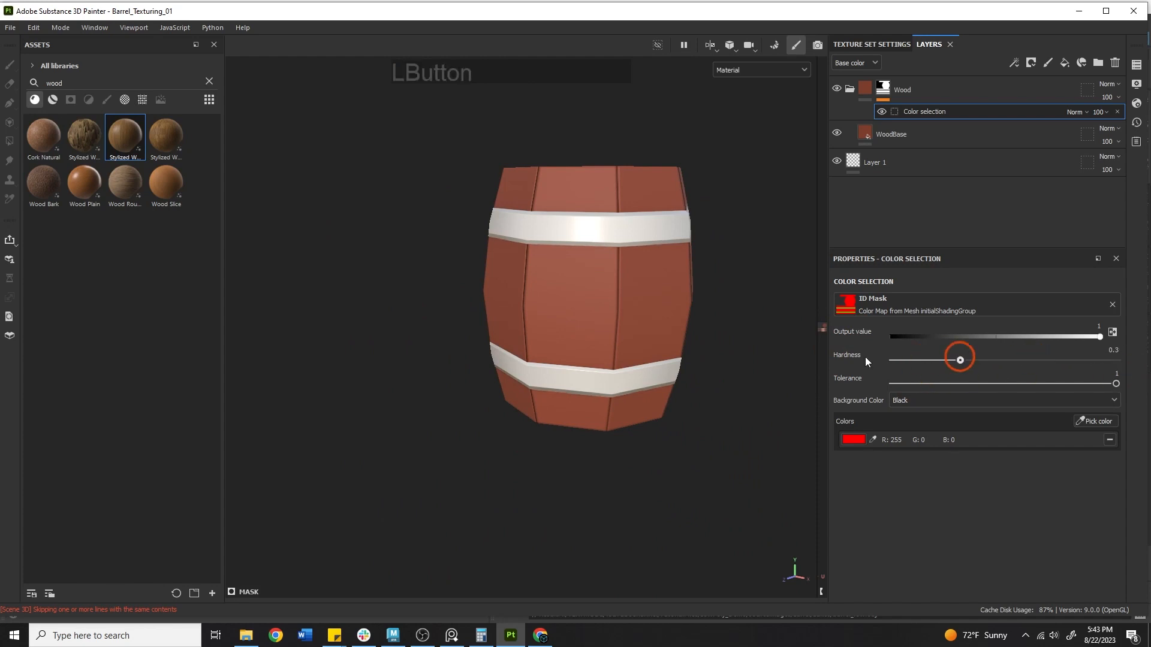
{"action": "left_click_drag", "start_coordinate": [865, 359], "coordinate": [1048, 350]}
{"action": "right_click_drag", "start_coordinate": [539, 355], "coordinate": [672, 366], "text": "alt"}
{"action": "left_click_drag", "start_coordinate": [672, 366], "coordinate": [740, 297], "text": "alt"}
{"action": "left_click_drag", "start_coordinate": [1047, 359], "coordinate": [1142, 360]}
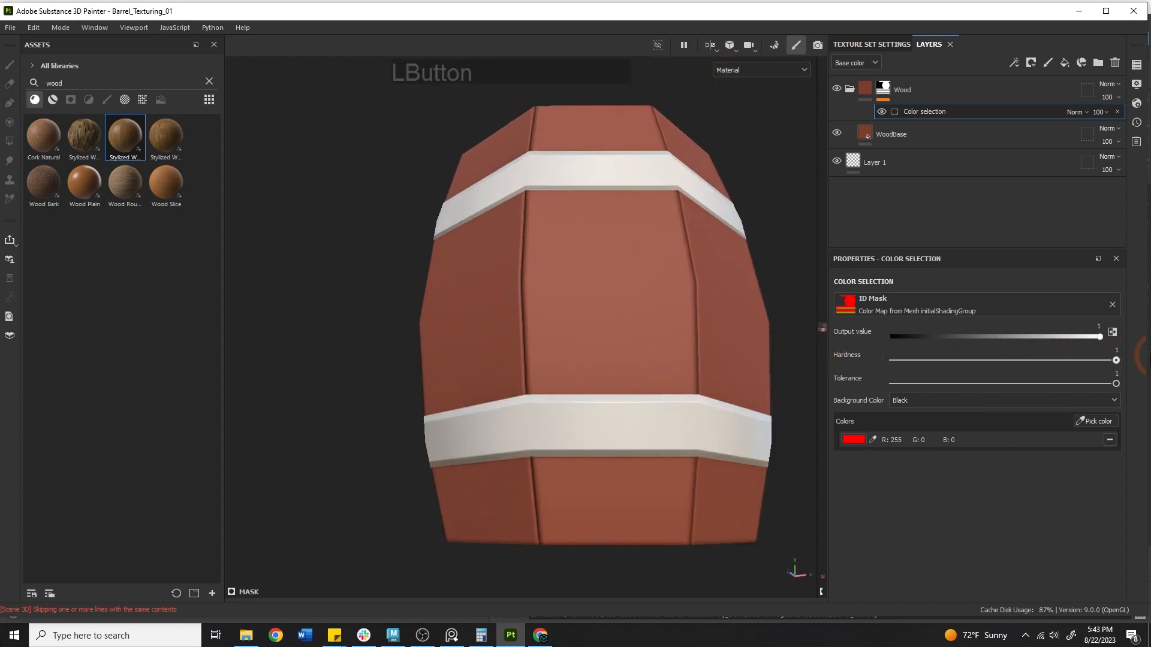
{"action": "middle_click_drag", "start_coordinate": [509, 300], "coordinate": [689, 298], "text": "alt"}
{"action": "left_click_drag", "start_coordinate": [689, 297], "coordinate": [590, 400], "text": "alt"}
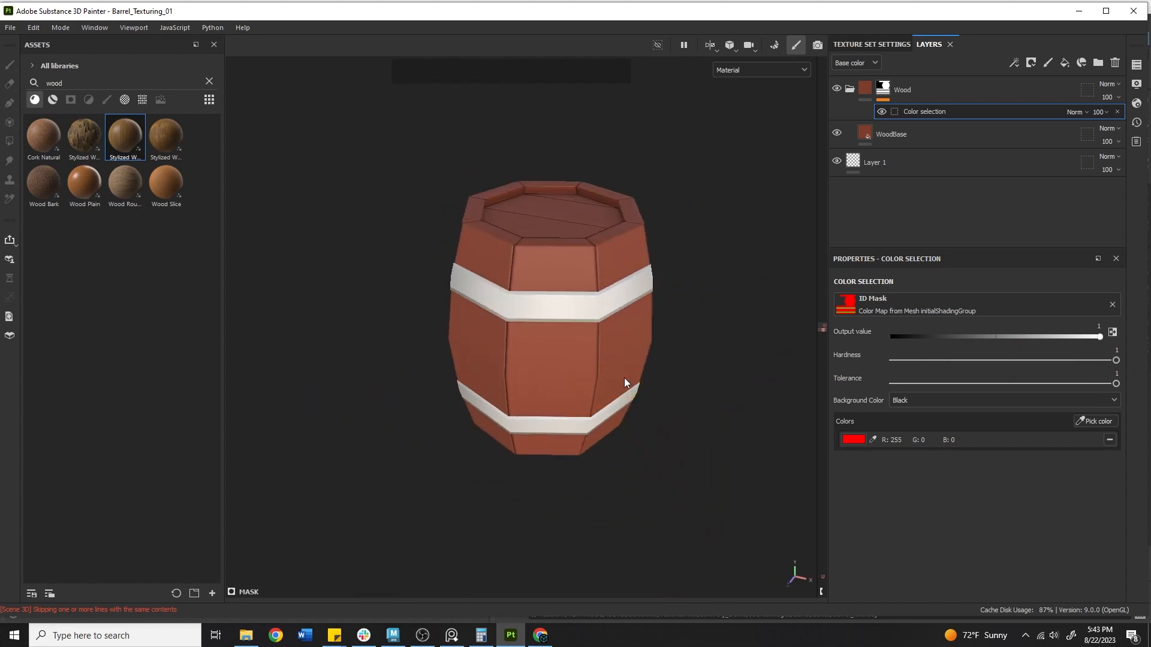
{"action": "left_click", "coordinate": [851, 89]}
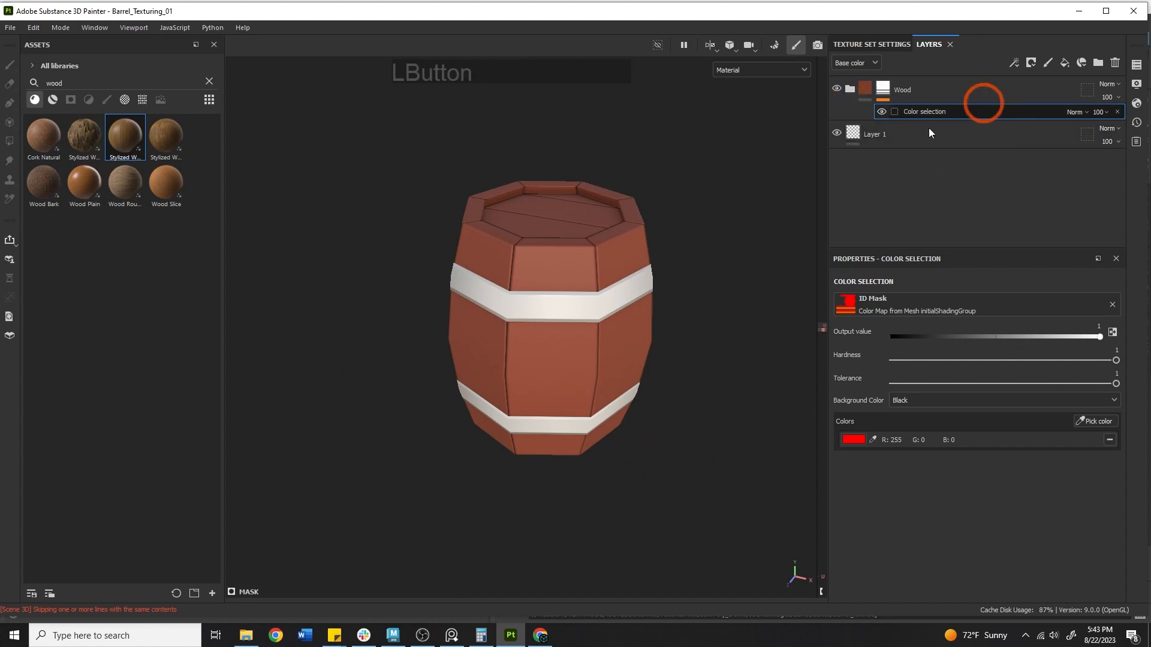
{"action": "left_click", "coordinate": [1064, 62]}
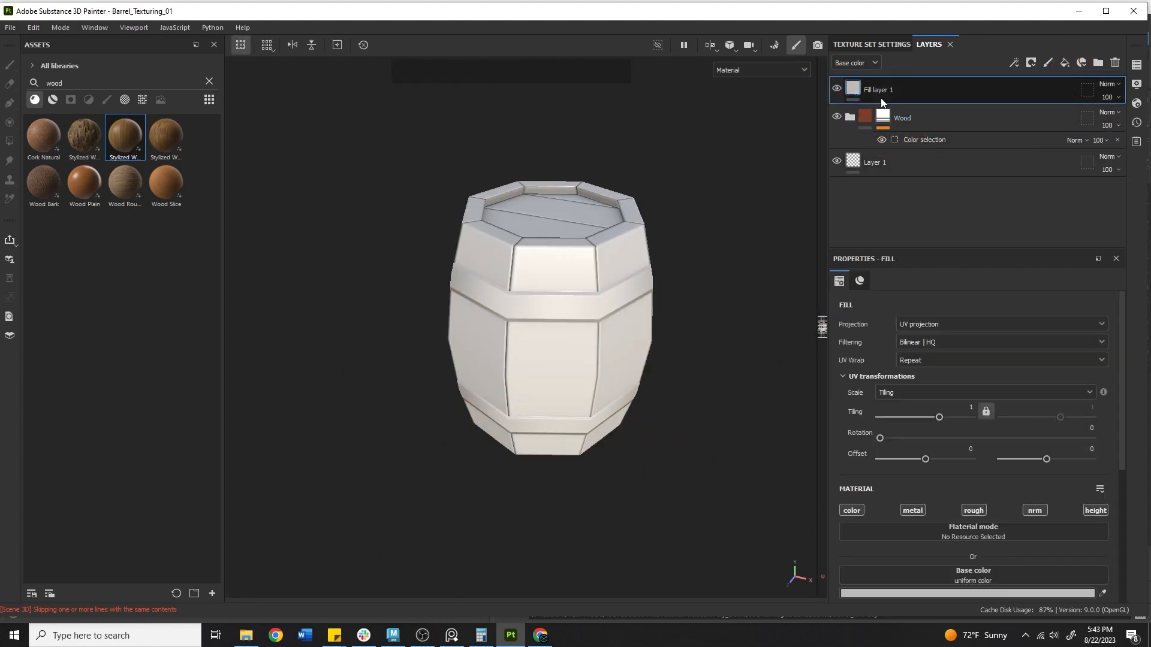
Rename the new fill layer MetalBase and give it a darker grey base colour
{"action": "left_click", "coordinate": [876, 94]}
{"action": "double_click", "coordinate": [876, 95]}
{"action": "type", "text": "Met"}
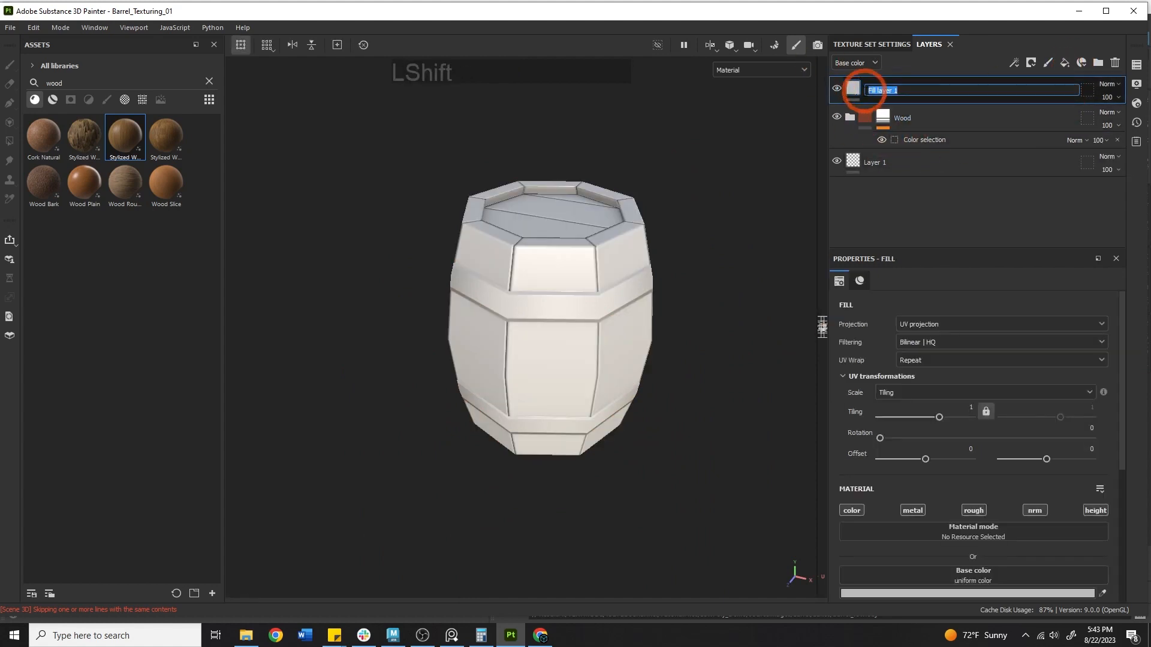
{"action": "type", "text": "alBase"}
{"action": "key", "text": "Return"}
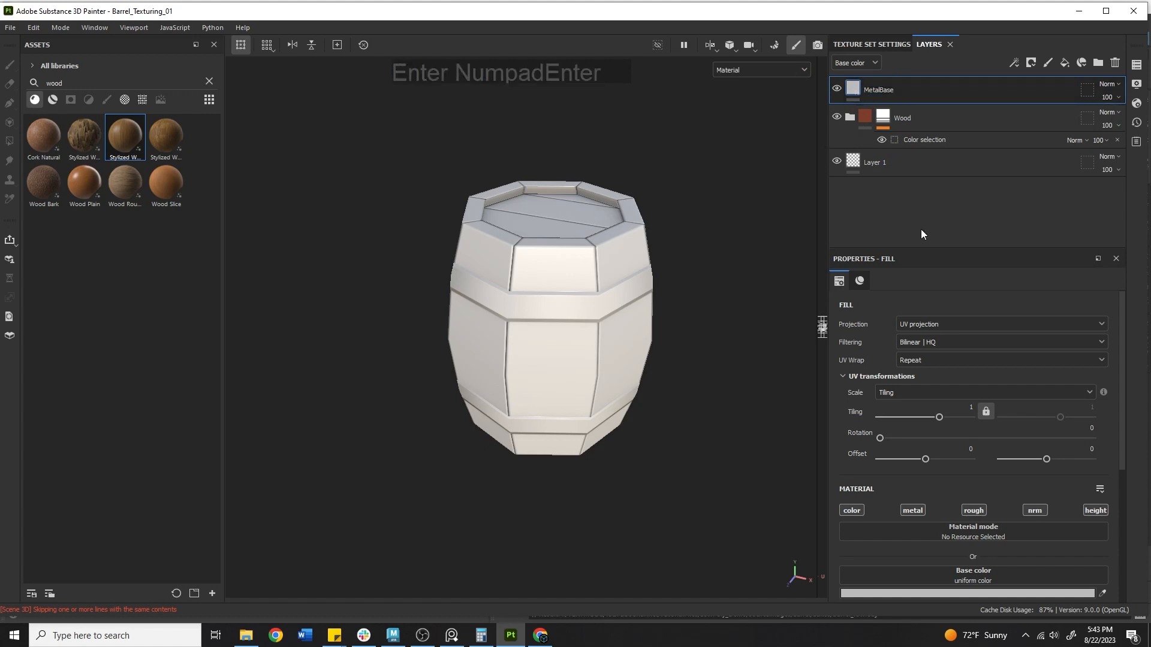
{"action": "scroll", "coordinate": [1059, 435], "scroll_direction": "down", "scroll_amount": 3}
{"action": "left_click", "coordinate": [1102, 448]}
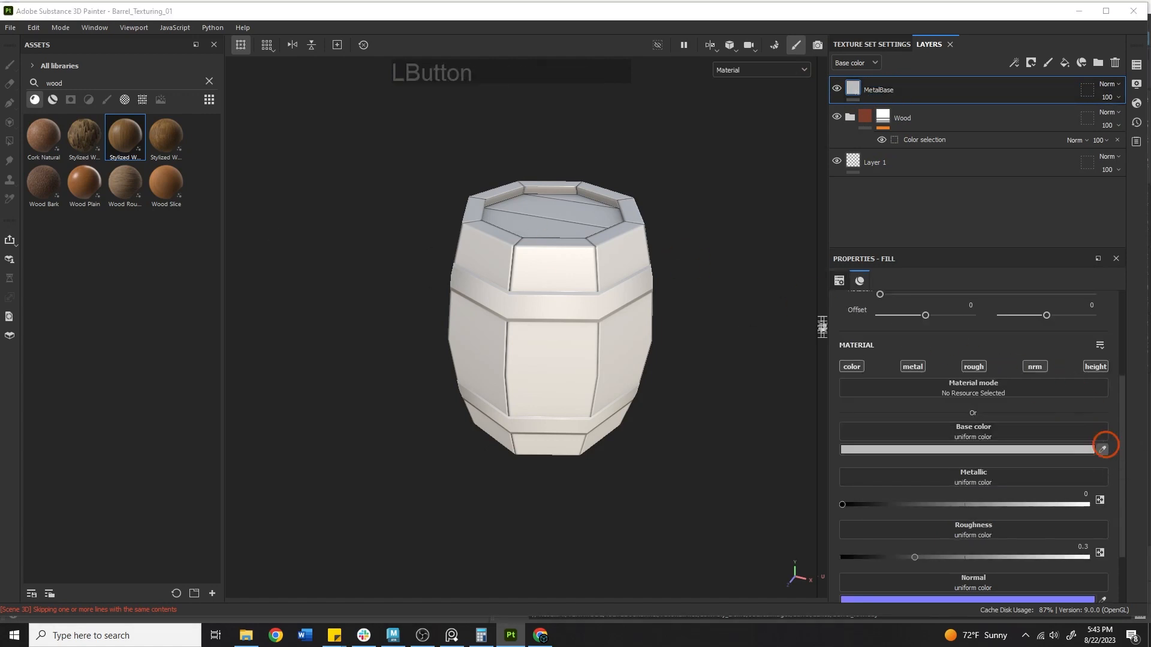
{"action": "left_click", "coordinate": [23, 266]}
Set MetalBase to Metallic 1 and Roughness about 0.4
{"action": "right_click_drag", "start_coordinate": [650, 180], "coordinate": [929, 180], "text": "alt"}
{"action": "left_click_drag", "start_coordinate": [558, 264], "coordinate": [635, 149], "text": "alt"}
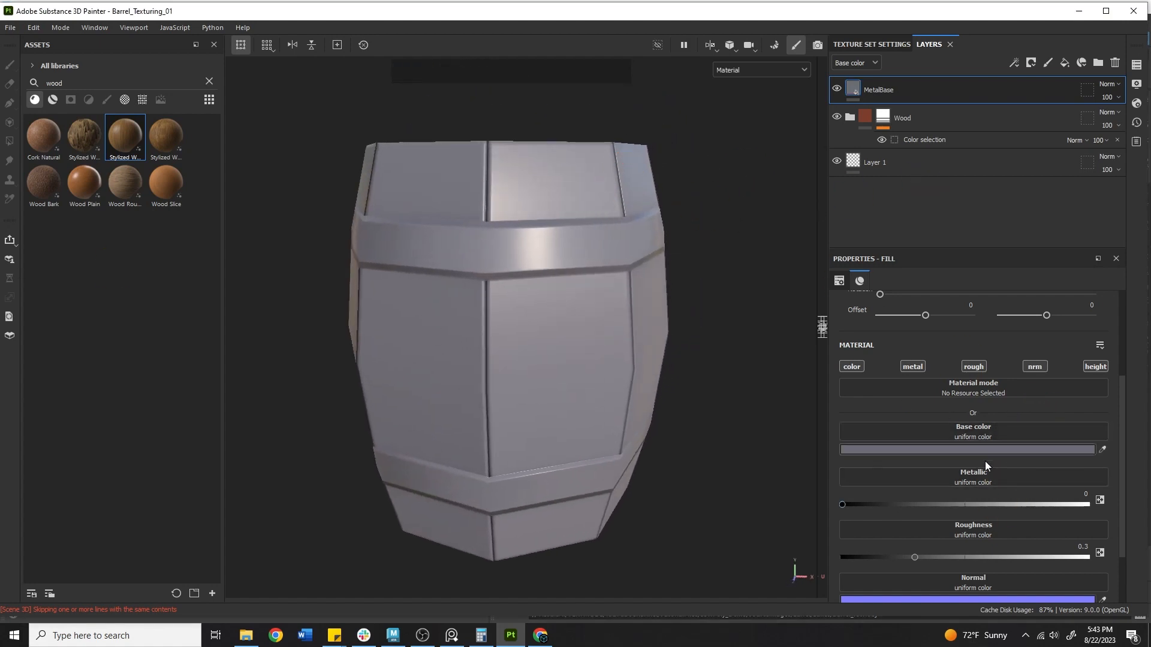
{"action": "left_click_drag", "start_coordinate": [861, 506], "coordinate": [1091, 477]}
{"action": "right_click_drag", "start_coordinate": [654, 435], "coordinate": [513, 384], "text": "alt"}
{"action": "middle_click_drag", "start_coordinate": [722, 359], "coordinate": [731, 308], "text": "alt"}
{"action": "left_click_drag", "start_coordinate": [732, 306], "coordinate": [752, 327], "text": "alt"}
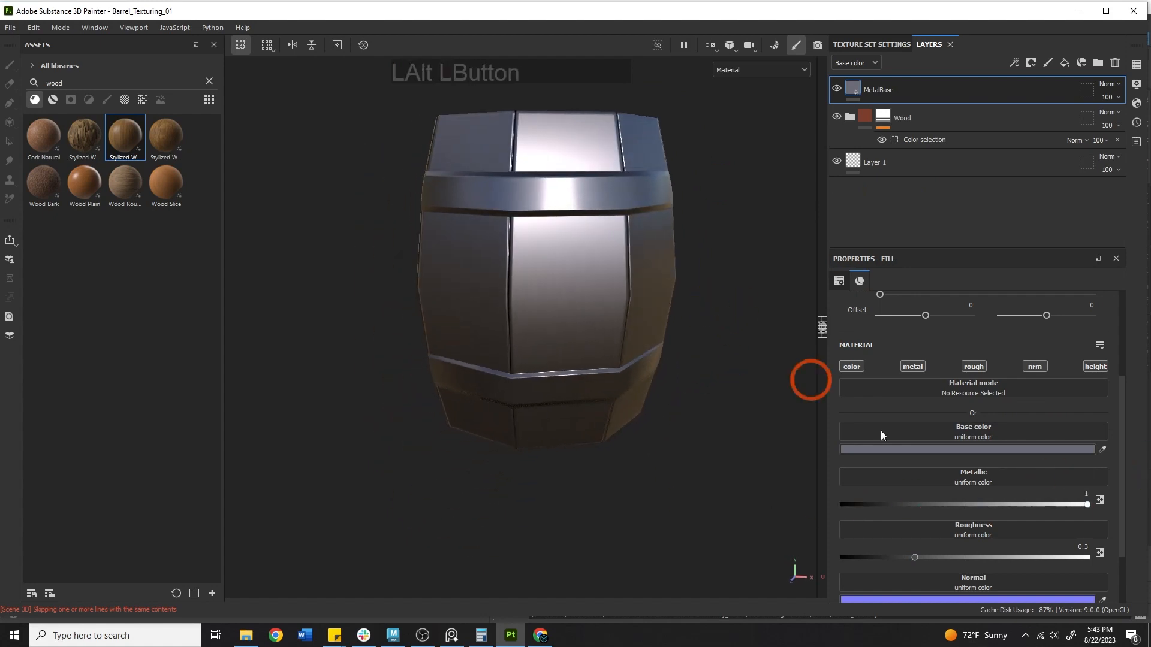
{"action": "left_click_drag", "start_coordinate": [933, 558], "coordinate": [940, 556]}
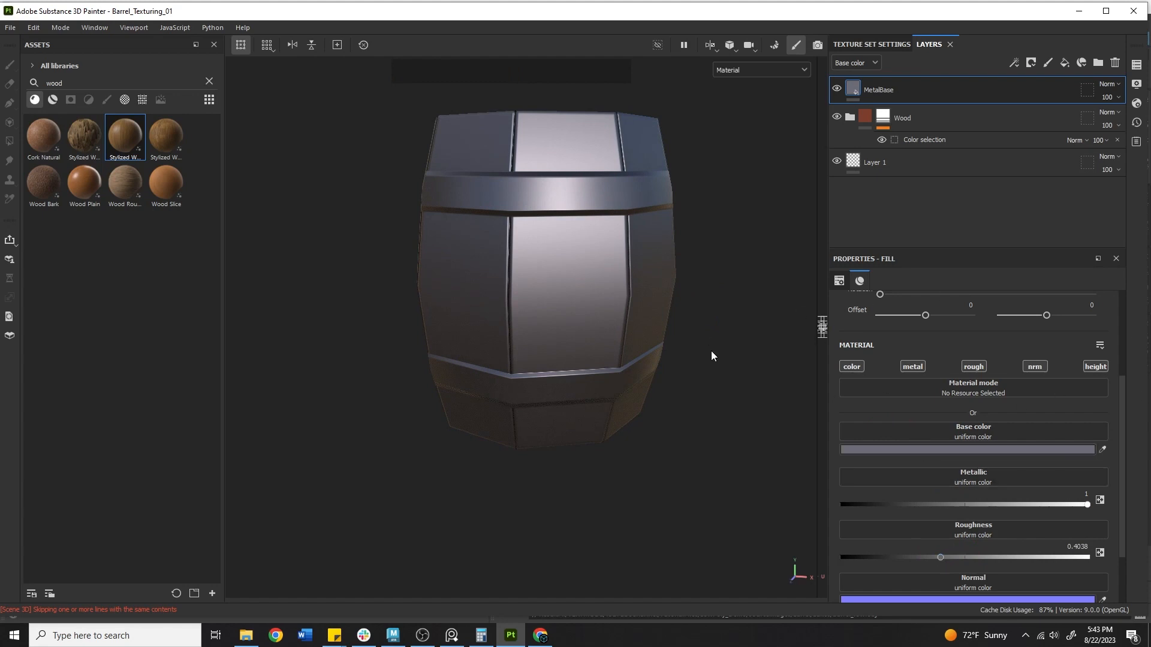
Group the MetalBase layer into a new folder with Ctrl+G
{"action": "left_click", "coordinate": [909, 87]}
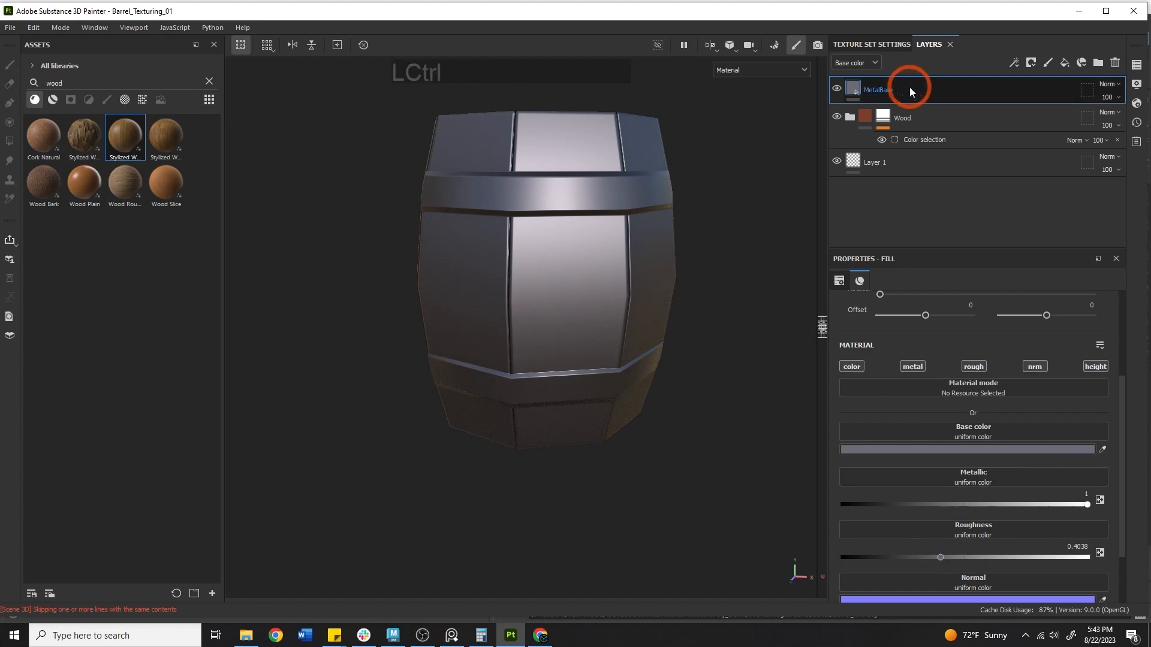
{"action": "key", "text": "ctrl+g"}
{"action": "double_click", "coordinate": [888, 90]}
Name the folder Metal and mask it by colour selection to the green ID bands
{"action": "type", "text": "Metal"}
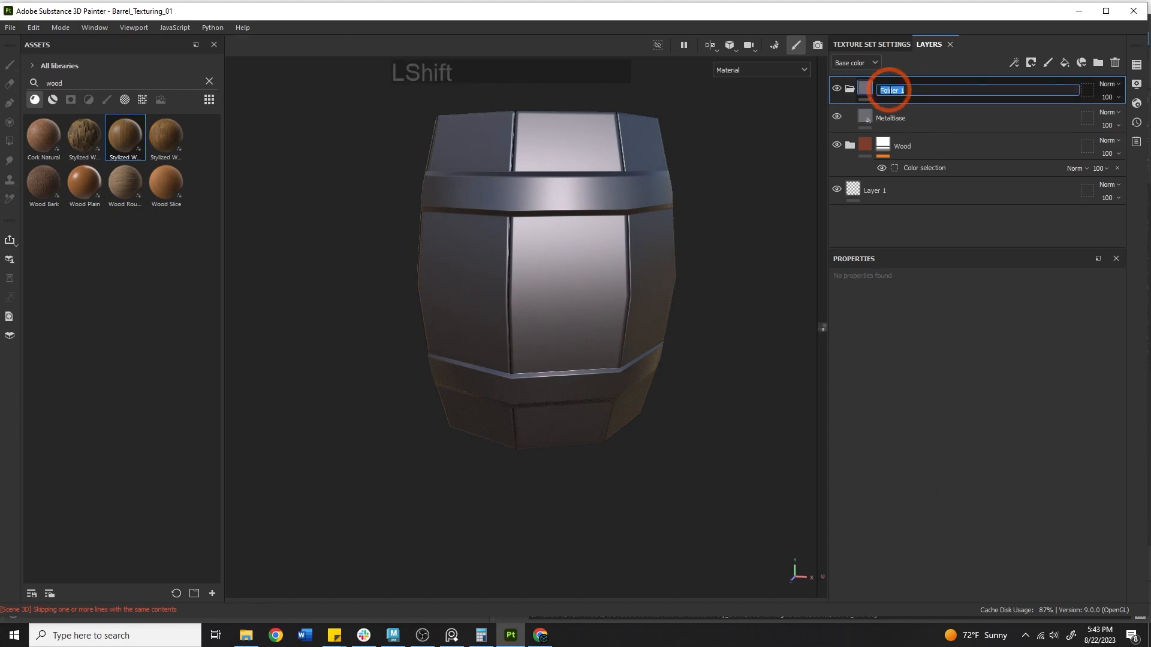
{"action": "key", "text": "Return"}
{"action": "right_click", "coordinate": [890, 90]}
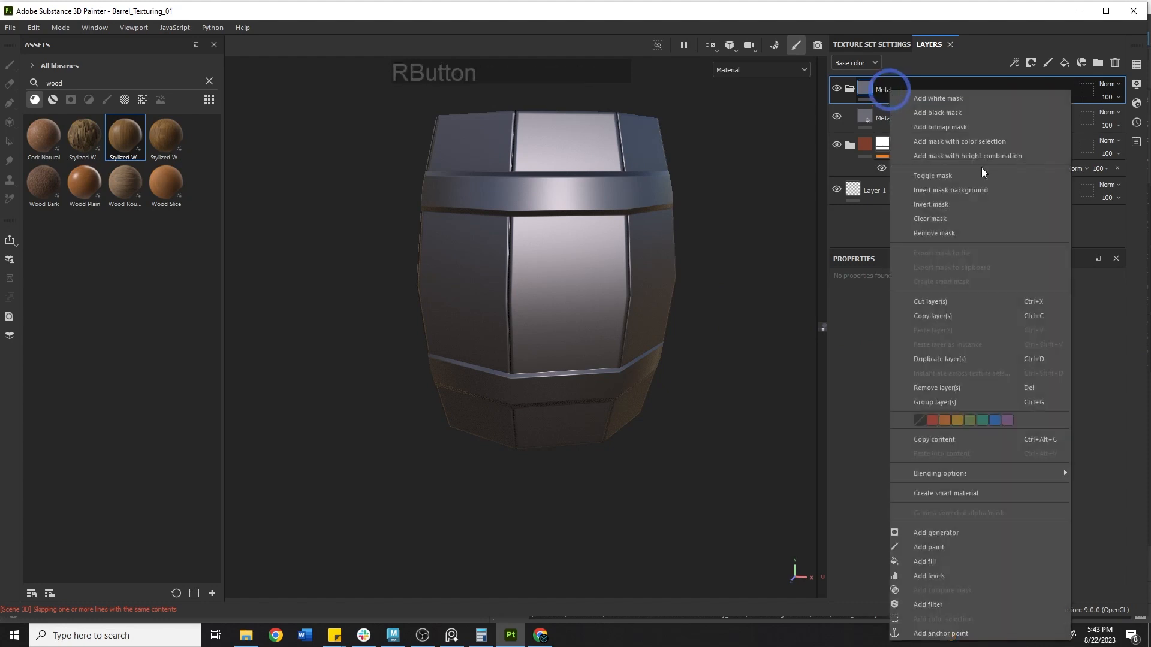
{"action": "left_click", "coordinate": [976, 139]}
{"action": "left_click", "coordinate": [1102, 420]}
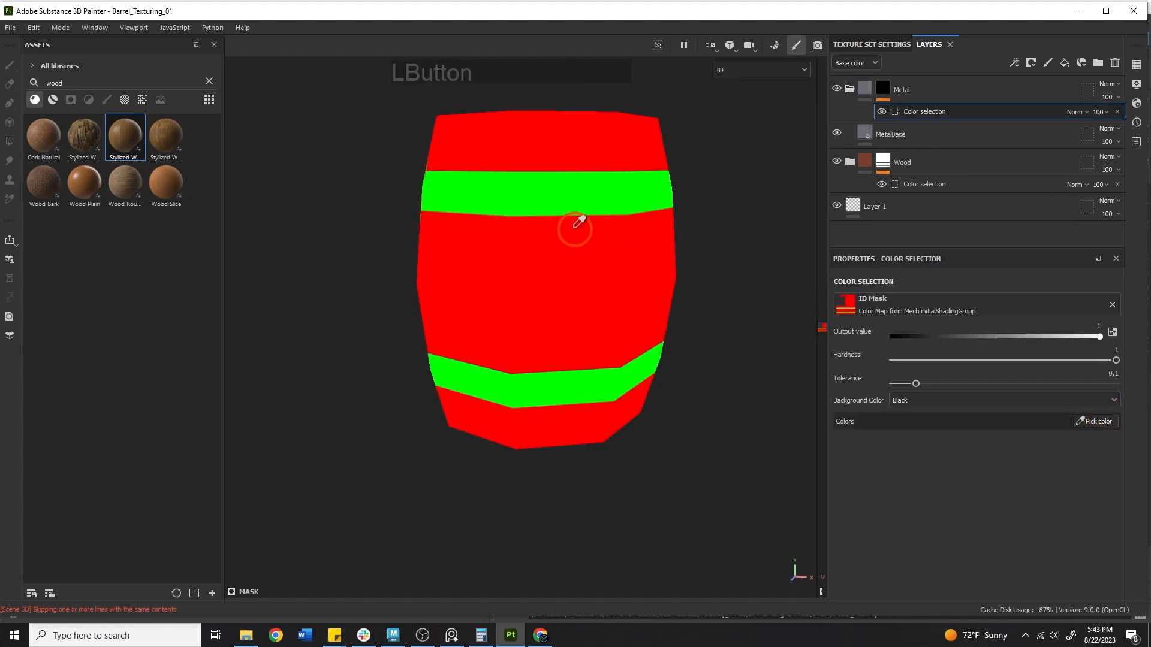
{"action": "left_click", "coordinate": [504, 194]}
Orbit around the barrel and rotate the lighting to inspect the wood and metal bands
{"action": "right_click_drag", "start_coordinate": [504, 195], "coordinate": [482, 208], "text": "alt"}
{"action": "left_click_drag", "start_coordinate": [481, 208], "coordinate": [514, 282], "text": "alt"}
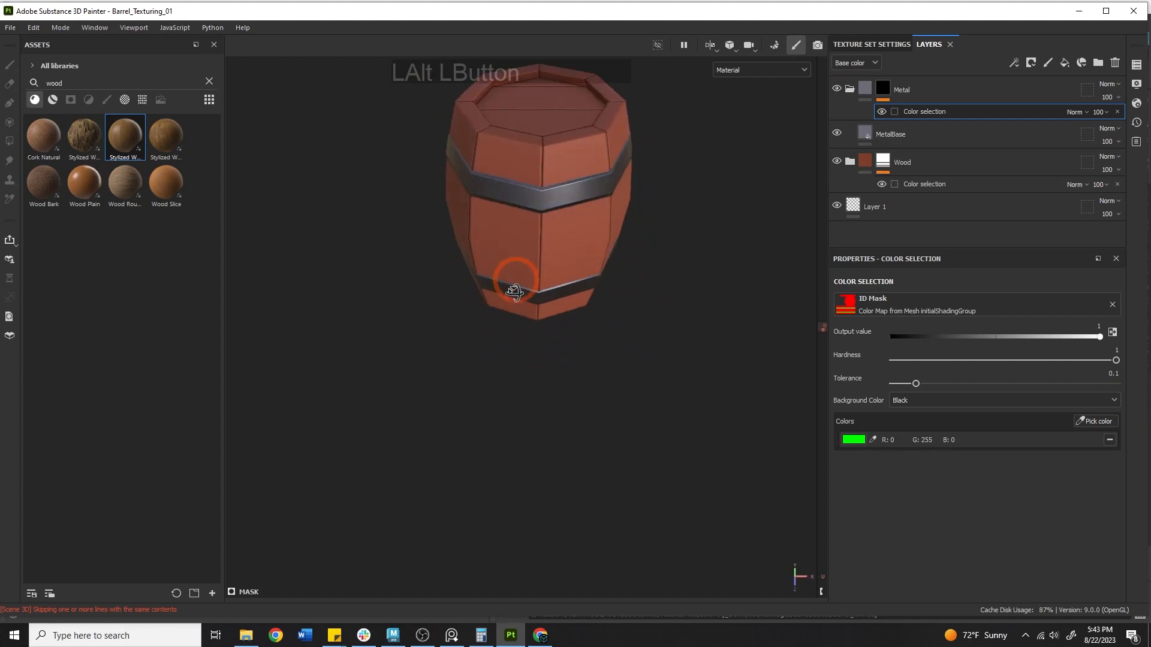
{"action": "middle_click_drag", "start_coordinate": [514, 282], "coordinate": [300, 228], "text": "alt"}
{"action": "left_click_drag", "start_coordinate": [300, 229], "coordinate": [379, 246], "text": "alt"}
{"action": "right_click_drag", "start_coordinate": [641, 264], "coordinate": [645, 238], "text": "shift"}
{"action": "left_click_drag", "start_coordinate": [530, 238], "coordinate": [519, 168], "text": "alt"}
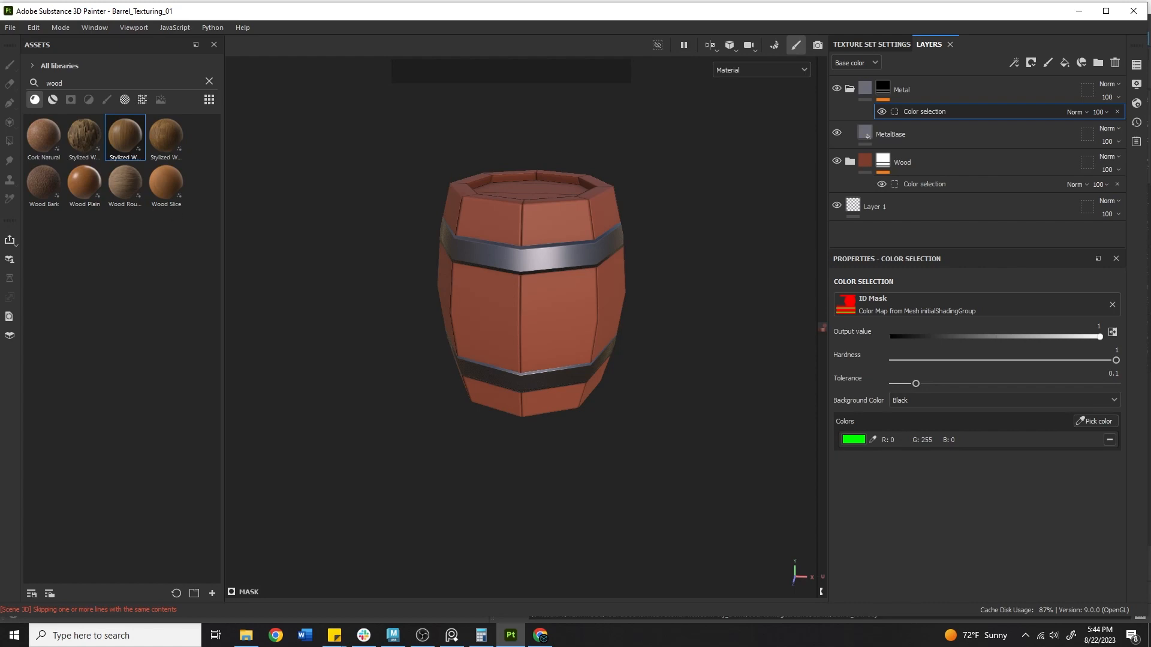
{"action": "right_click_drag", "start_coordinate": [0, 314], "coordinate": [833, 201]}
{"action": "scroll", "coordinate": [808, 304], "scroll_direction": "up", "scroll_amount": 6}
{"action": "mouse_move", "coordinate": [630, 293]}
{"action": "middle_mouse_down"}
{"action": "mouse_move", "coordinate": [705, 414]}
{"action": "mouse_move", "coordinate": [674, 143]}
{"action": "middle_mouse_up"}
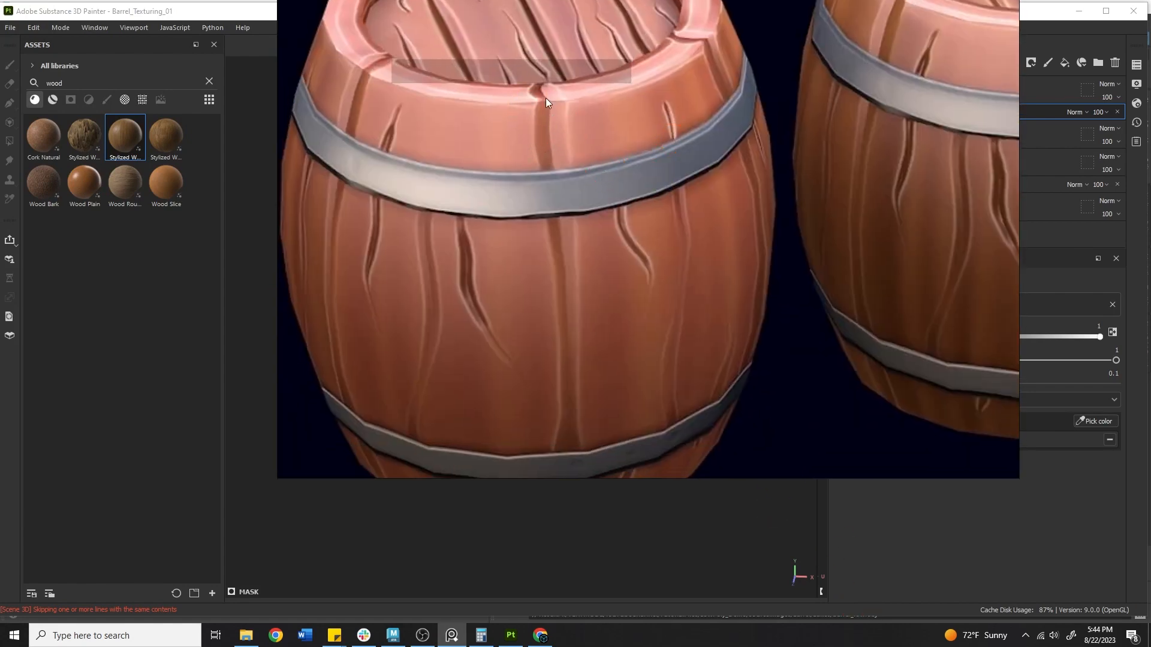
{"action": "scroll", "coordinate": [491, 175], "scroll_direction": "down", "scroll_amount": 5}
{"action": "middle_click_drag", "start_coordinate": [492, 175], "coordinate": [845, 159]}
{"action": "middle_click_drag", "start_coordinate": [585, 126], "coordinate": [620, 220]}
{"action": "scroll", "coordinate": [619, 197], "scroll_direction": "up", "scroll_amount": 7}
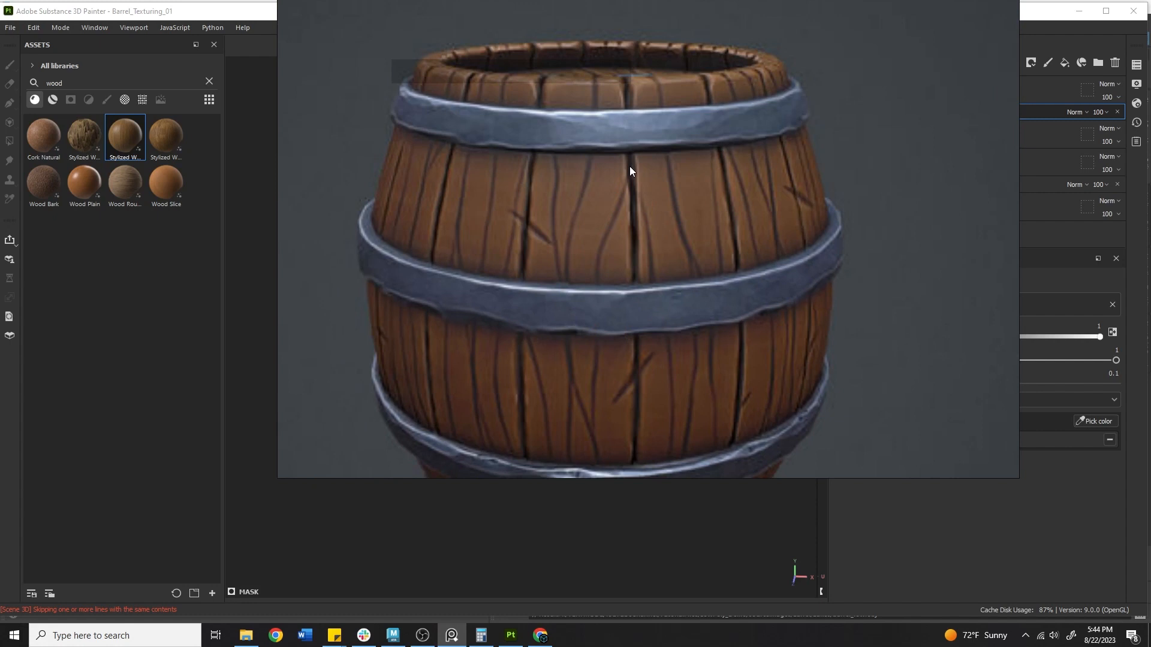
{"action": "scroll", "coordinate": [806, 155], "scroll_direction": "down", "scroll_amount": 8}
{"action": "scroll", "coordinate": [803, 163], "scroll_direction": "up", "scroll_amount": 1}
{"action": "middle_click_drag", "start_coordinate": [576, 118], "coordinate": [635, 285]}
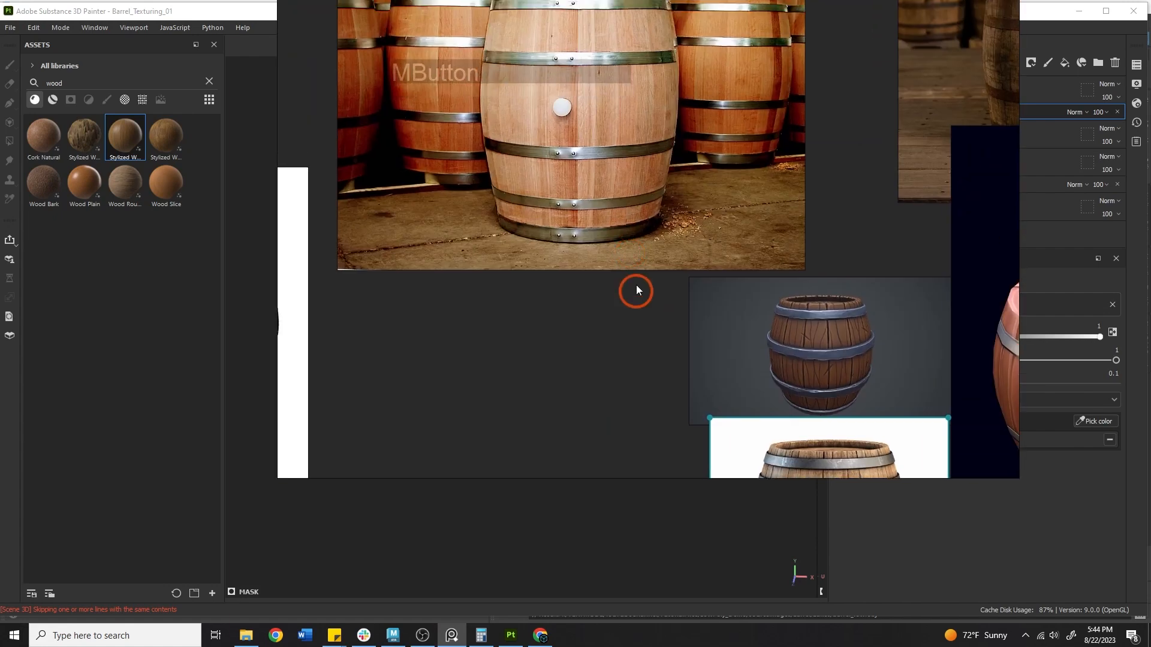
{"action": "middle_click_drag", "start_coordinate": [841, 385], "coordinate": [601, 126]}
{"action": "middle_click_drag", "start_coordinate": [628, 222], "coordinate": [603, 150]}
{"action": "scroll", "coordinate": [603, 171], "scroll_direction": "up", "scroll_amount": 10}
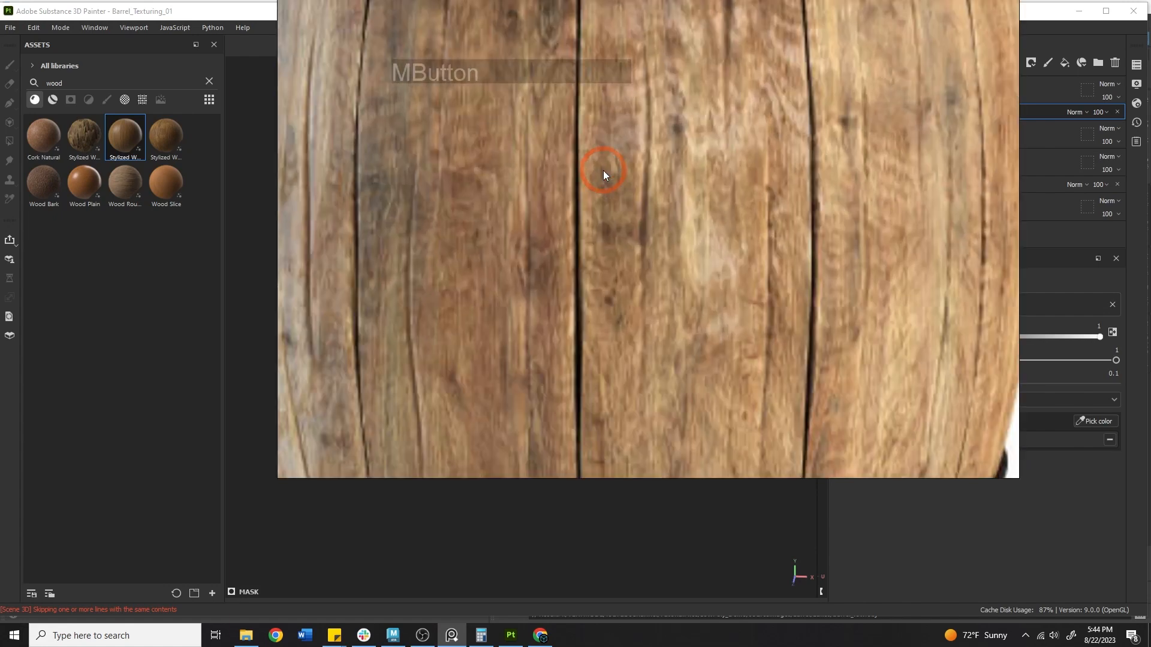
{"action": "double_click", "coordinate": [570, 184]}
{"action": "scroll", "coordinate": [724, 221], "scroll_direction": "up", "scroll_amount": 10}
{"action": "left_click_drag", "start_coordinate": [429, 202], "coordinate": [912, 375], "text": "alt"}
{"action": "left_click", "coordinate": [521, 276], "text": "alt"}
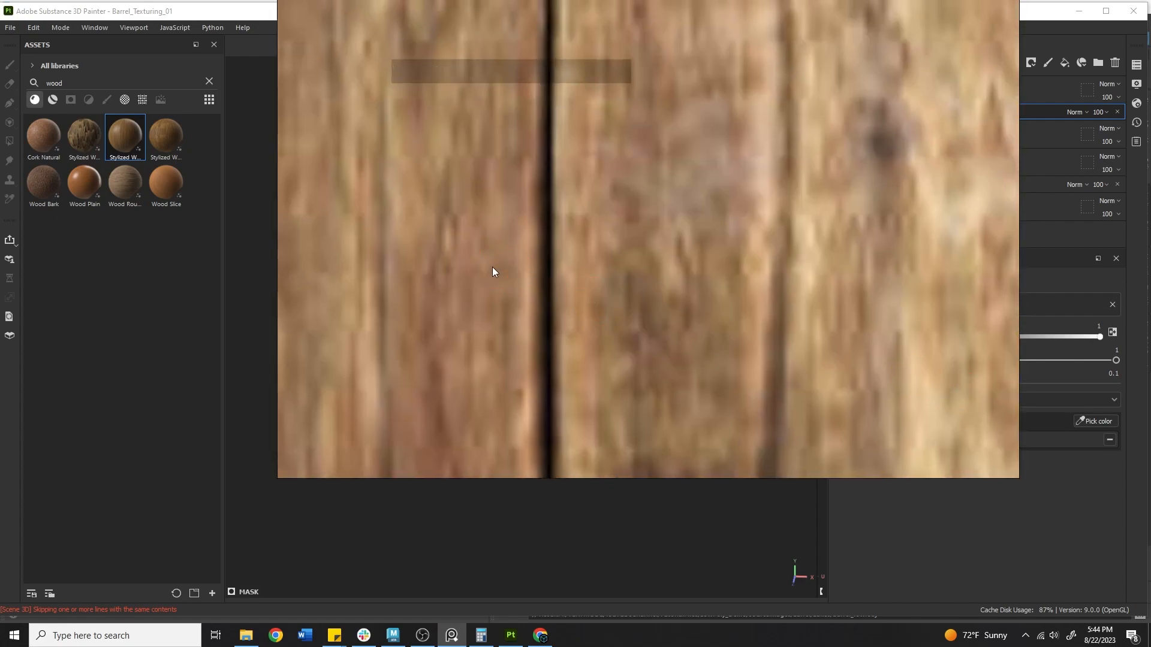
{"action": "left_click", "coordinate": [495, 353]}
{"action": "scroll", "coordinate": [519, 310], "scroll_direction": "down", "scroll_amount": 15}
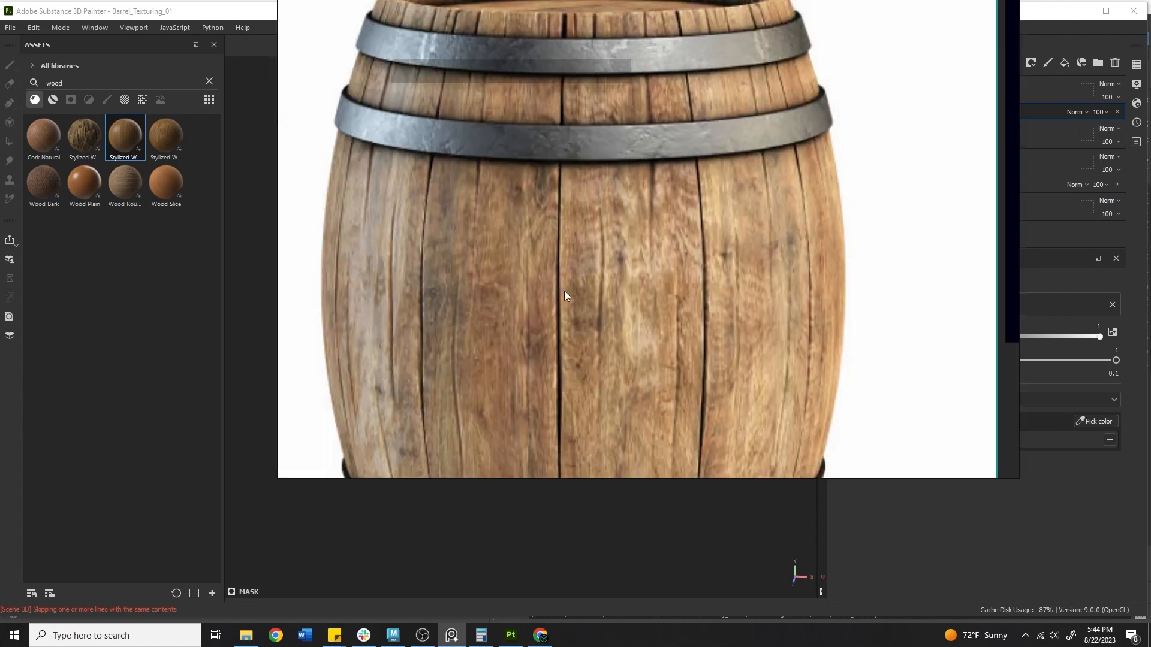
{"action": "middle_click_drag", "start_coordinate": [577, 334], "coordinate": [577, 185]}
{"action": "right_click_drag", "start_coordinate": [887, 147], "coordinate": [248, 299]}
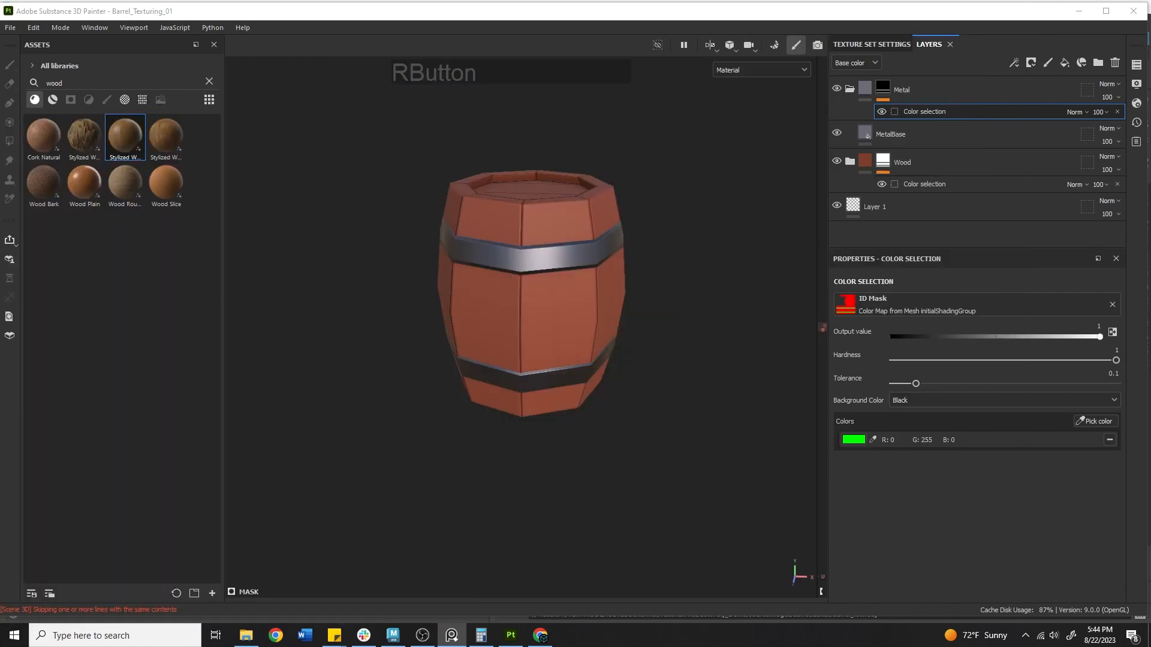
Add a new fill layer on top and name it Curvature
{"action": "left_click", "coordinate": [909, 88]}
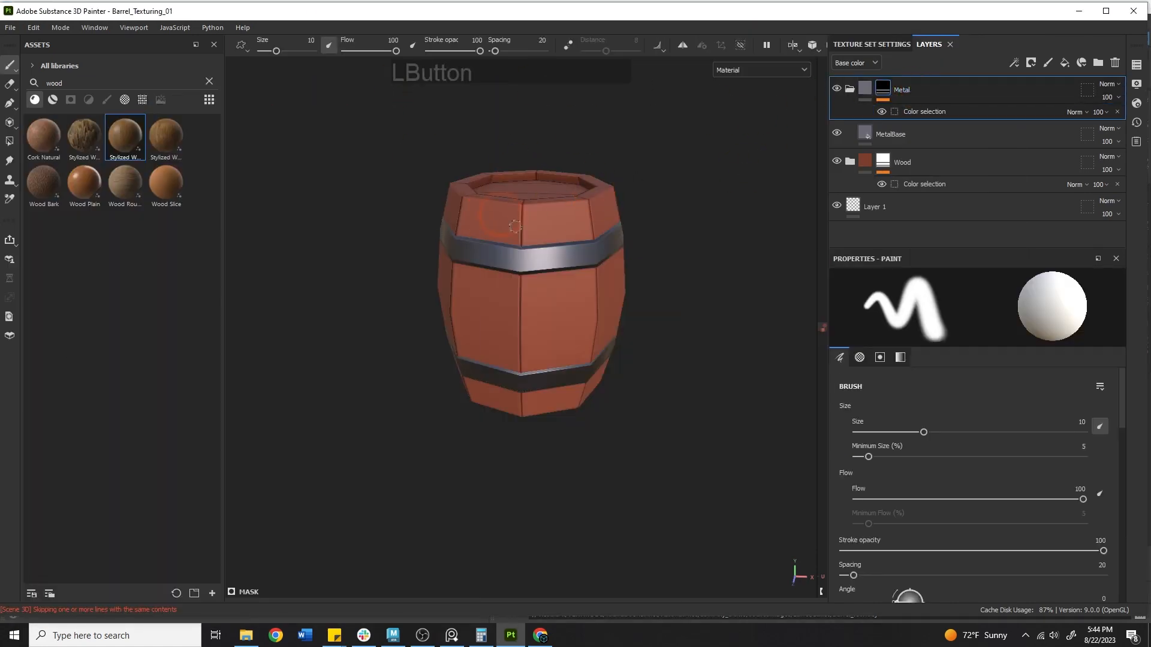
{"action": "left_click", "coordinate": [1064, 63]}
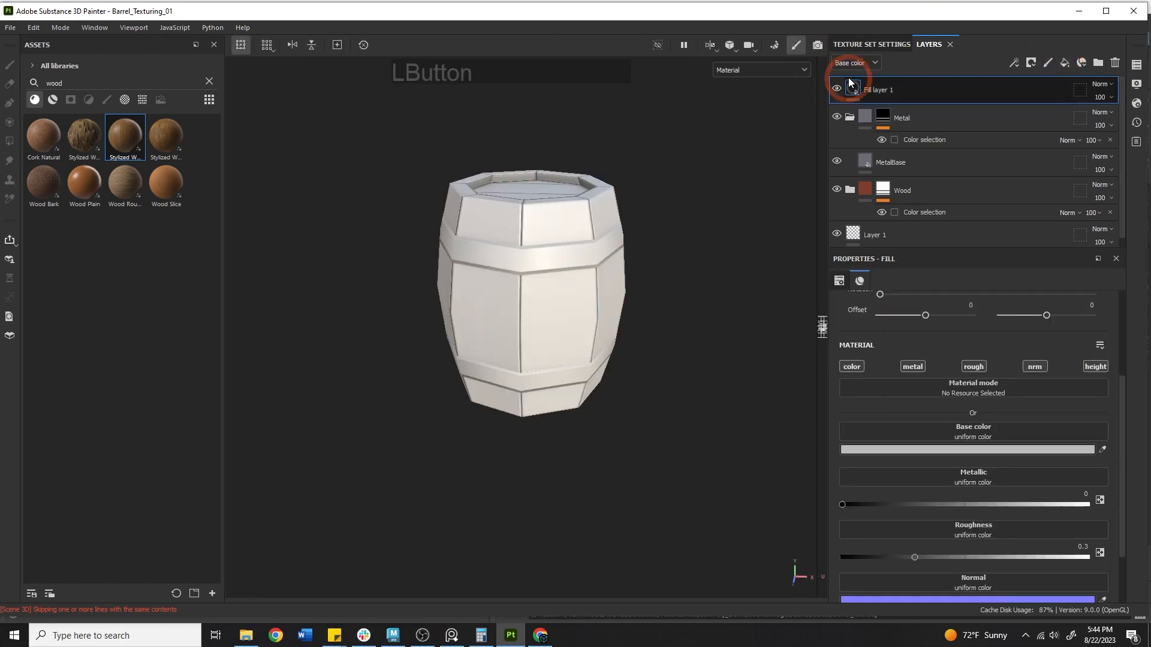
{"action": "double_click", "coordinate": [867, 90]}
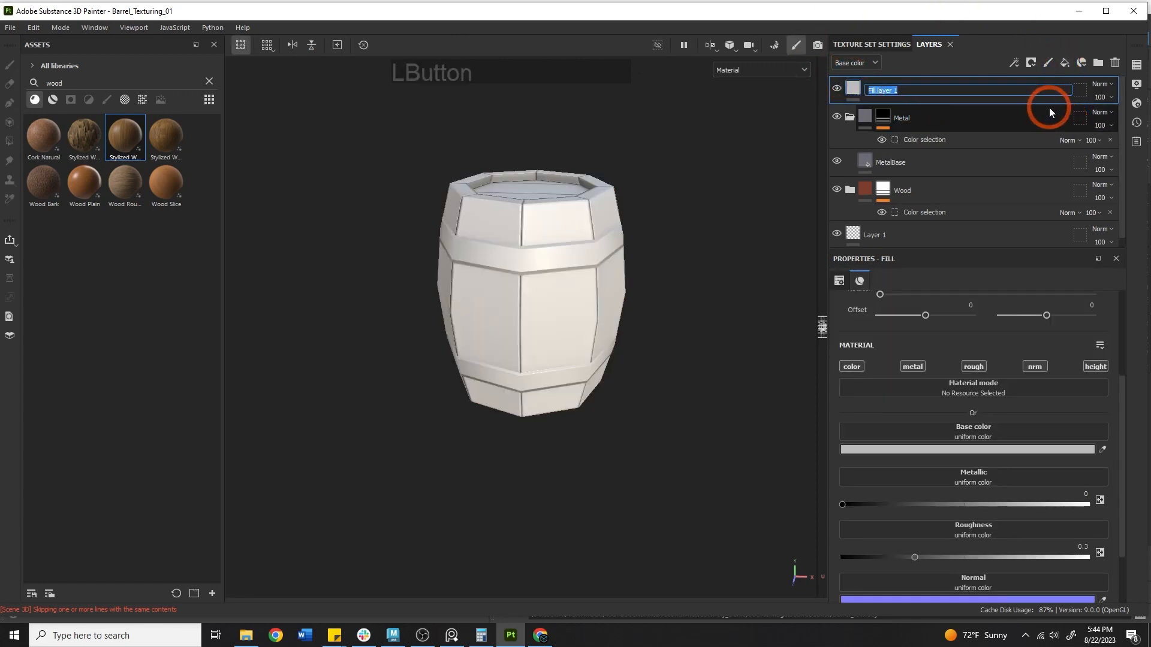
{"action": "type", "text": "Edg"}
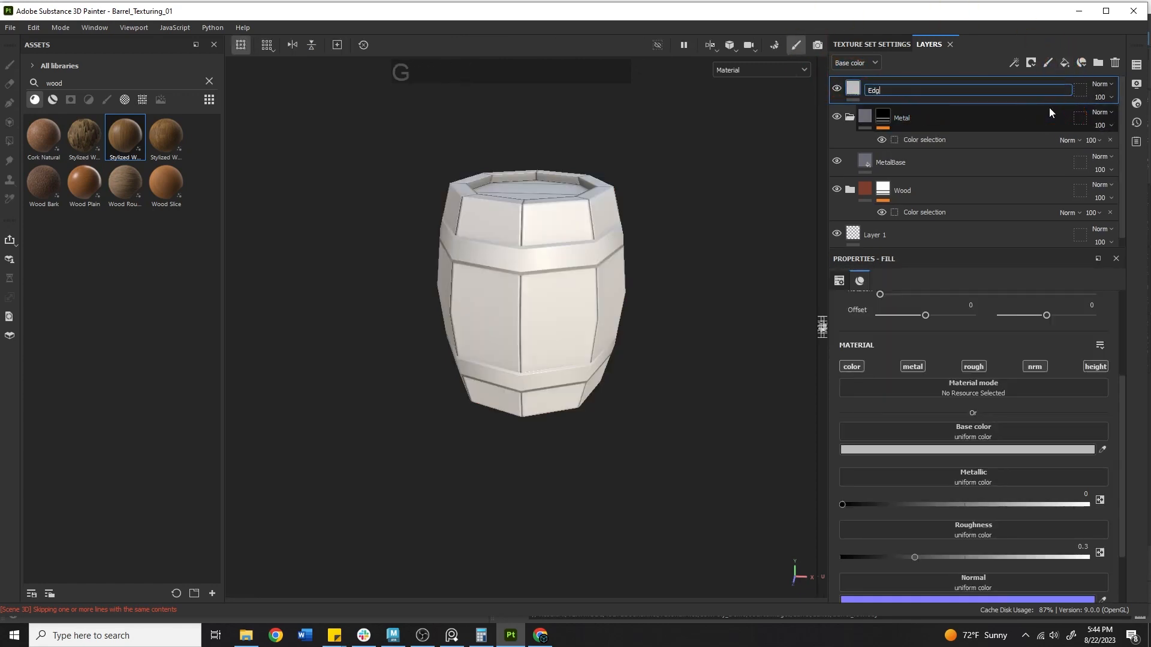
{"action": "type", "text": "e"}
{"action": "key", "text": "BackSpace"}
{"action": "key", "text": "BackSpace"}
{"action": "key", "text": "BackSpace"}
{"action": "key", "text": "BackSpace"}
{"action": "type", "text": "Curvature"}
{"action": "key", "text": "Return"}
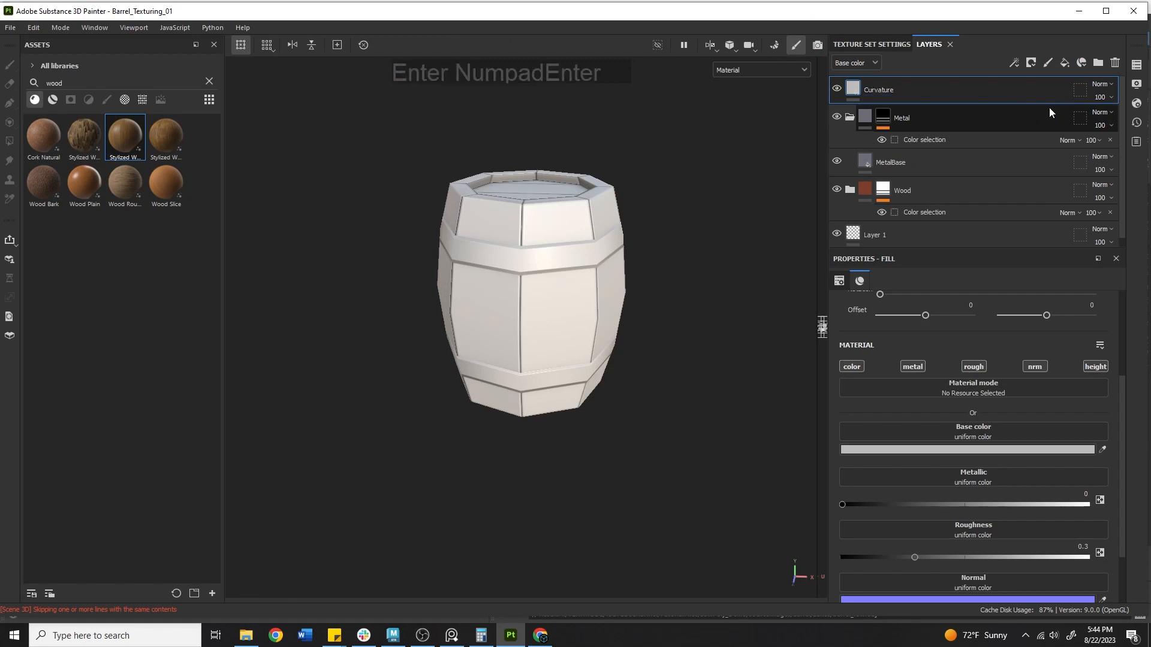
Turn off metal, rough, nrm and height on Curvature, and clear the asset search
{"action": "left_click", "coordinate": [911, 367]}
{"action": "left_click", "coordinate": [980, 364]}
{"action": "left_click", "coordinate": [1032, 366]}
{"action": "left_click", "coordinate": [1086, 366]}
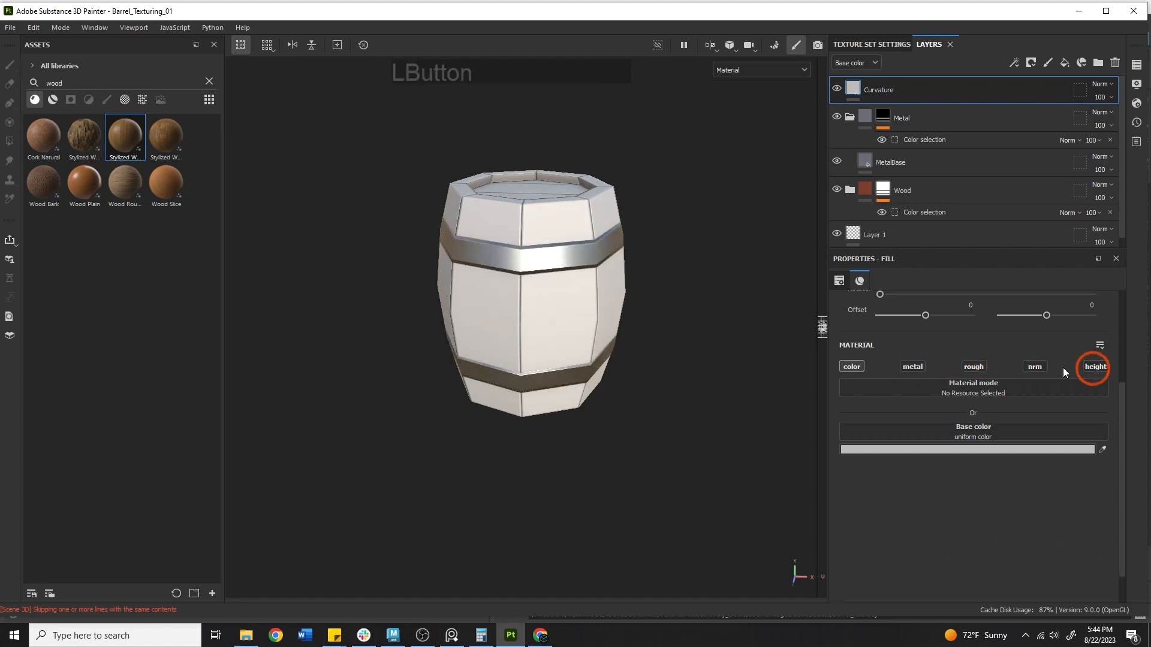
{"action": "left_click", "coordinate": [909, 363]}
{"action": "left_click", "coordinate": [916, 368]}
{"action": "double_click", "coordinate": [59, 84]}
{"action": "key", "text": "BackSpace"}
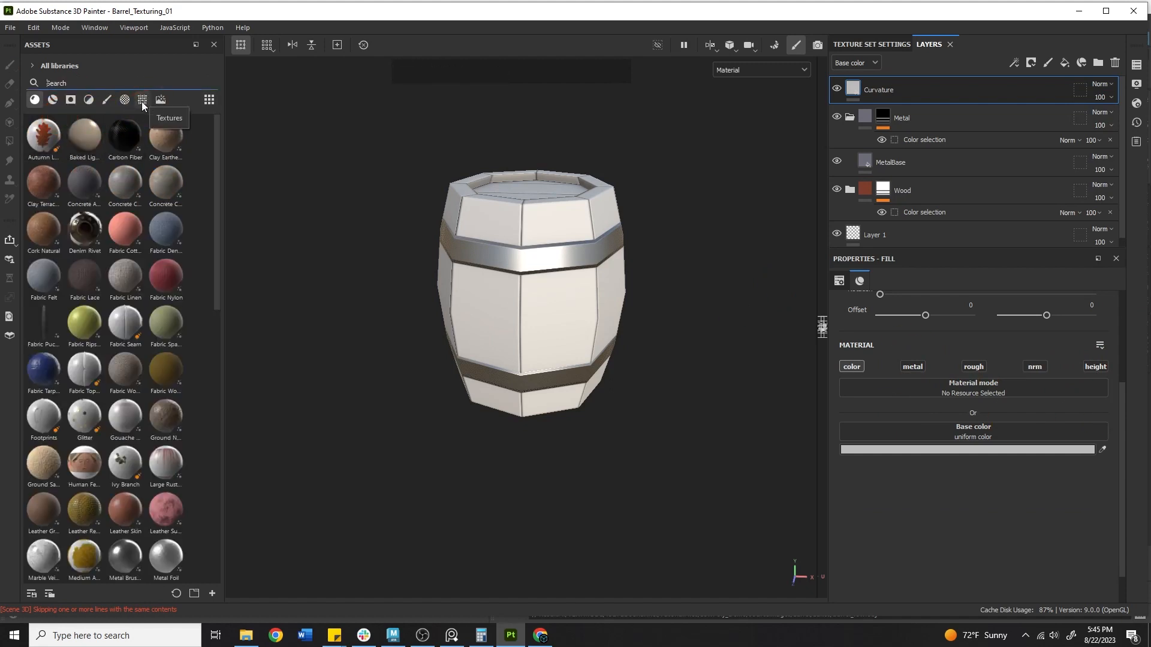
Search textures for 'curv' and drop the Curvature map into the layer's Base color
{"action": "left_click", "coordinate": [142, 100]}
{"action": "left_click", "coordinate": [106, 100]}
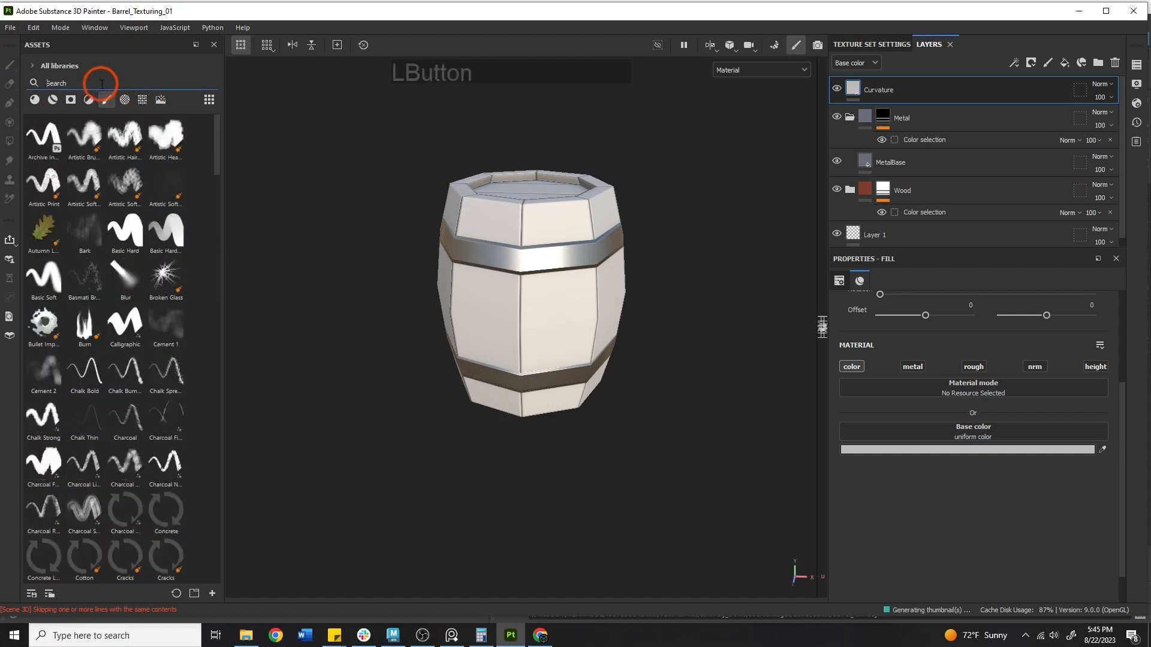
{"action": "left_click", "coordinate": [143, 99]}
{"action": "left_click", "coordinate": [110, 84]}
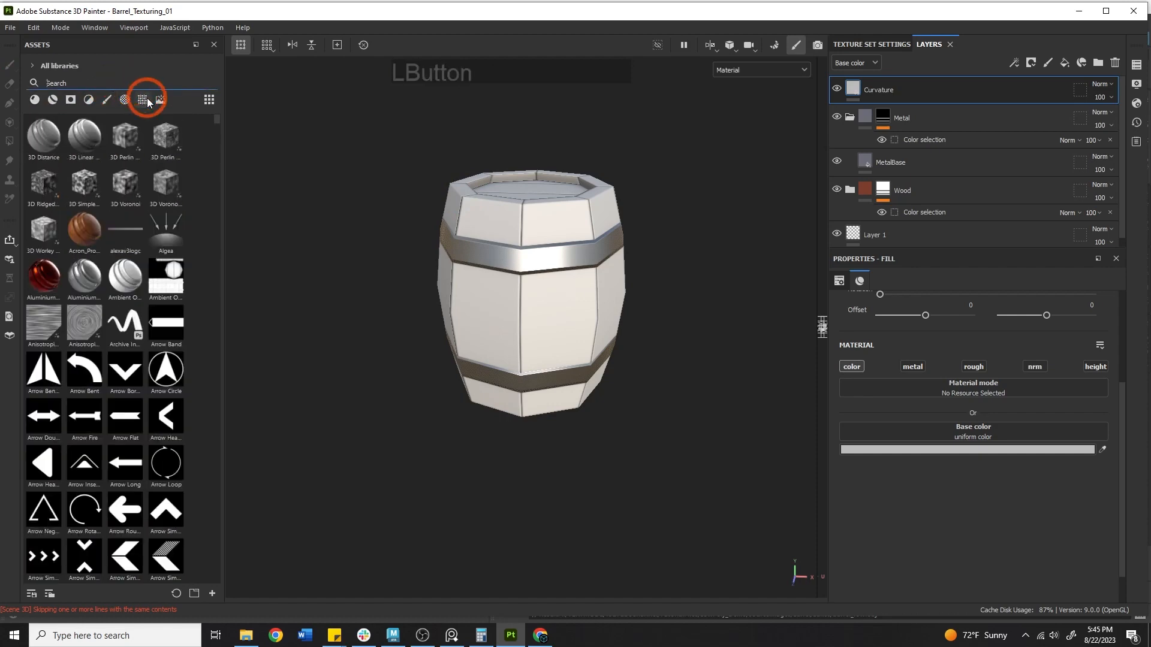
{"action": "left_click", "coordinate": [133, 82]}
{"action": "type", "text": "curv"}
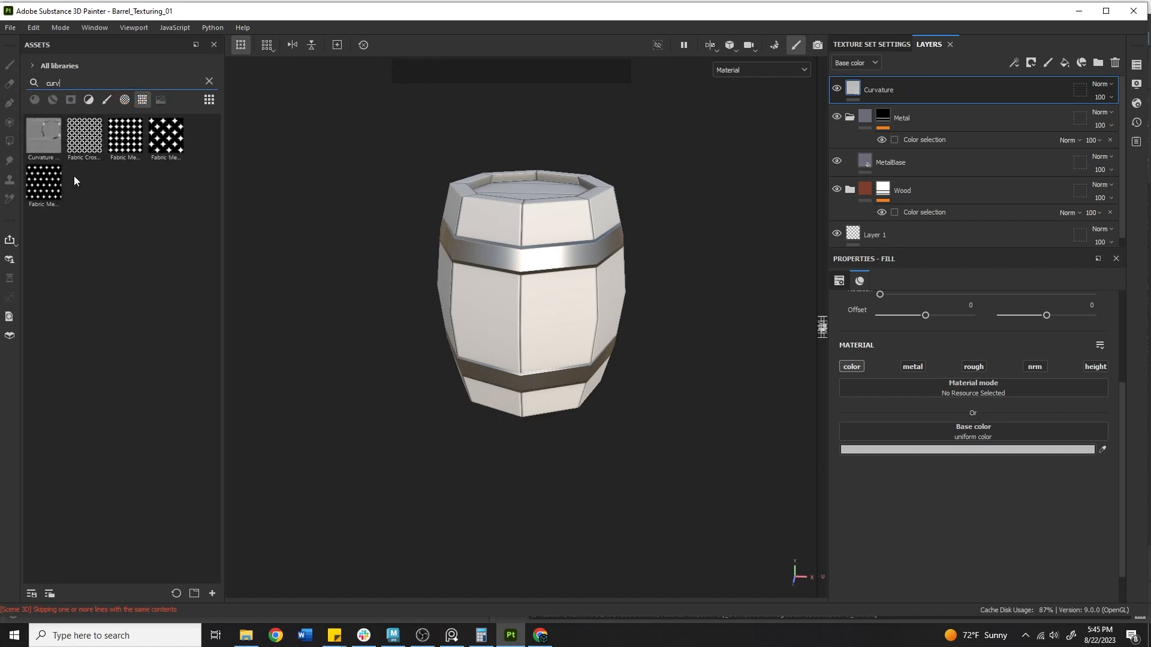
{"action": "left_click_drag", "start_coordinate": [38, 135], "coordinate": [956, 446]}
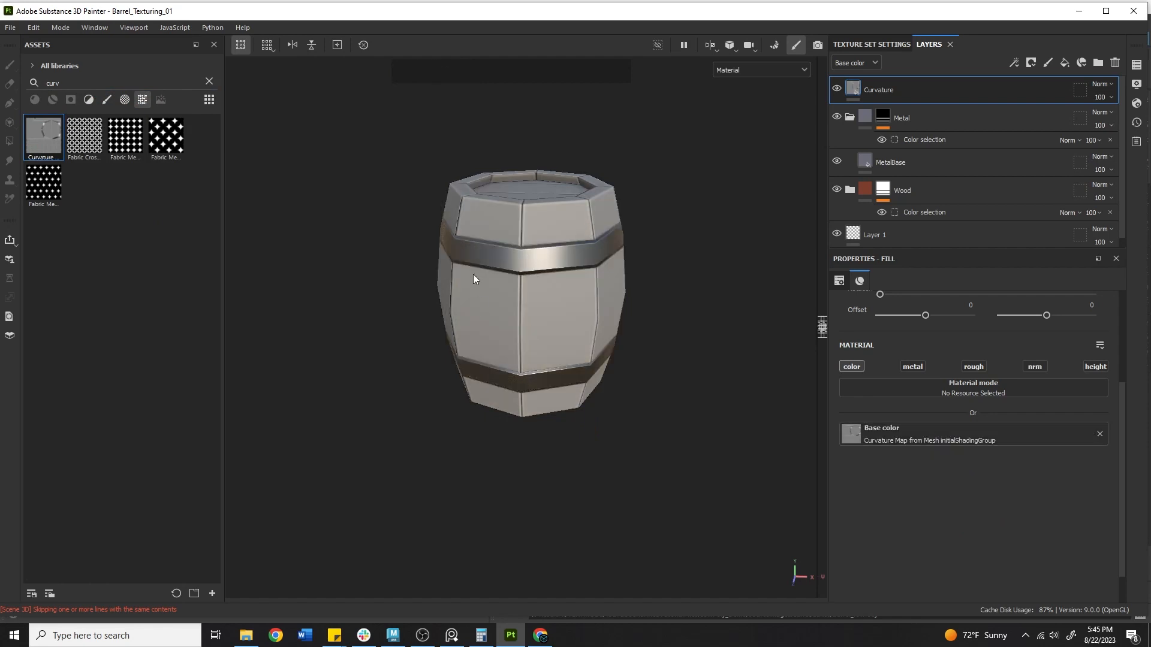
{"action": "right_click_drag", "start_coordinate": [512, 364], "coordinate": [652, 364], "text": "alt"}
{"action": "left_click_drag", "start_coordinate": [652, 363], "coordinate": [611, 300], "text": "alt"}
{"action": "mouse_move", "coordinate": [612, 301]}
{"action": "right_mouse_down", "text": "alt"}
{"action": "mouse_move", "coordinate": [457, 298]}
{"action": "mouse_move", "coordinate": [634, 299]}
{"action": "right_mouse_up", "text": "alt"}
Set the Curvature layer's blend mode to Overlay
{"action": "left_click", "coordinate": [1102, 83]}
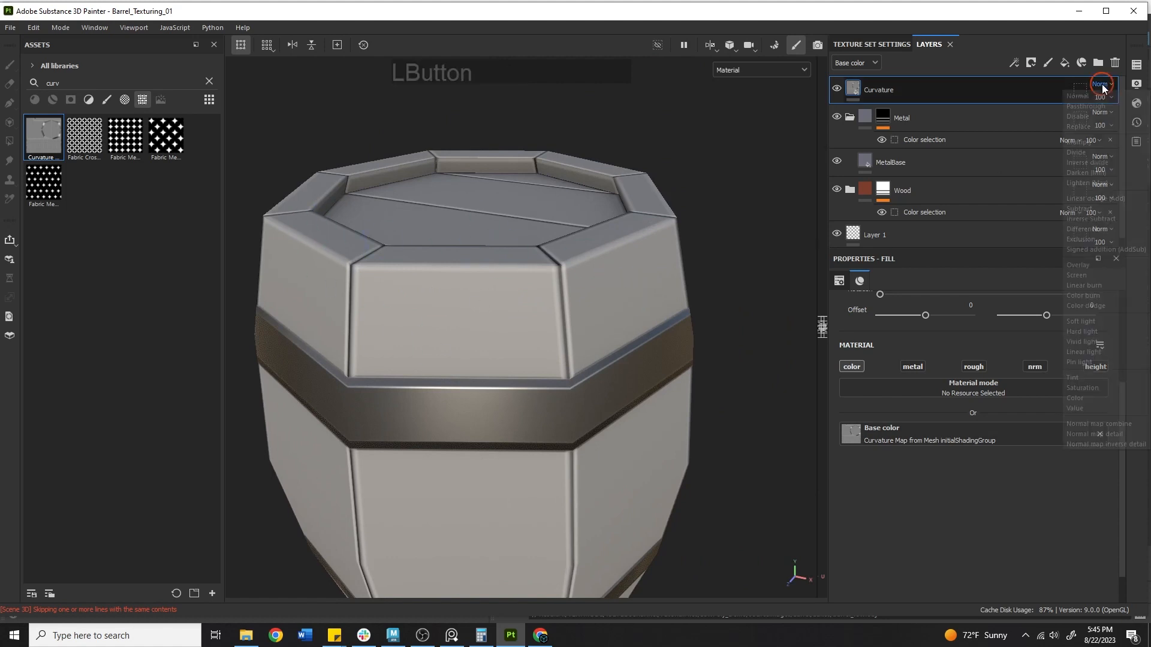
{"action": "left_click", "coordinate": [1077, 267]}
{"action": "middle_click_drag", "start_coordinate": [602, 264], "coordinate": [640, 235], "text": "alt"}
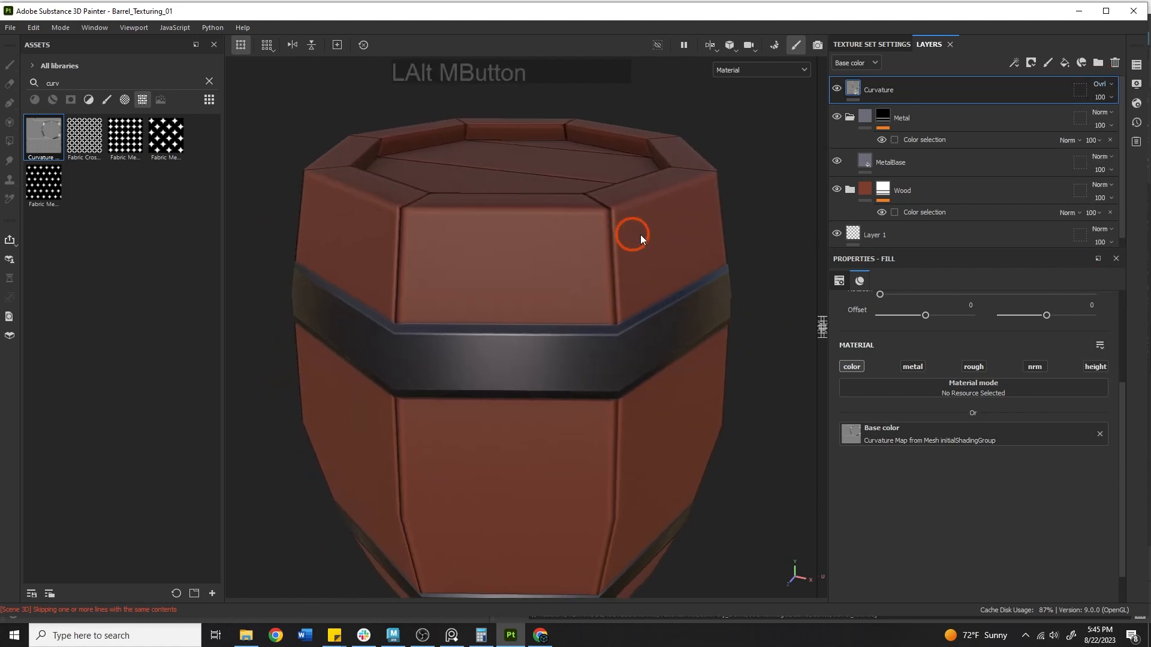
{"action": "right_click_drag", "start_coordinate": [640, 235], "coordinate": [530, 241], "text": "alt"}
{"action": "left_click_drag", "start_coordinate": [531, 241], "coordinate": [503, 200], "text": "alt"}
Preview the Base color channel on the metal band, then return to Material view
{"action": "left_click", "coordinate": [735, 70]}
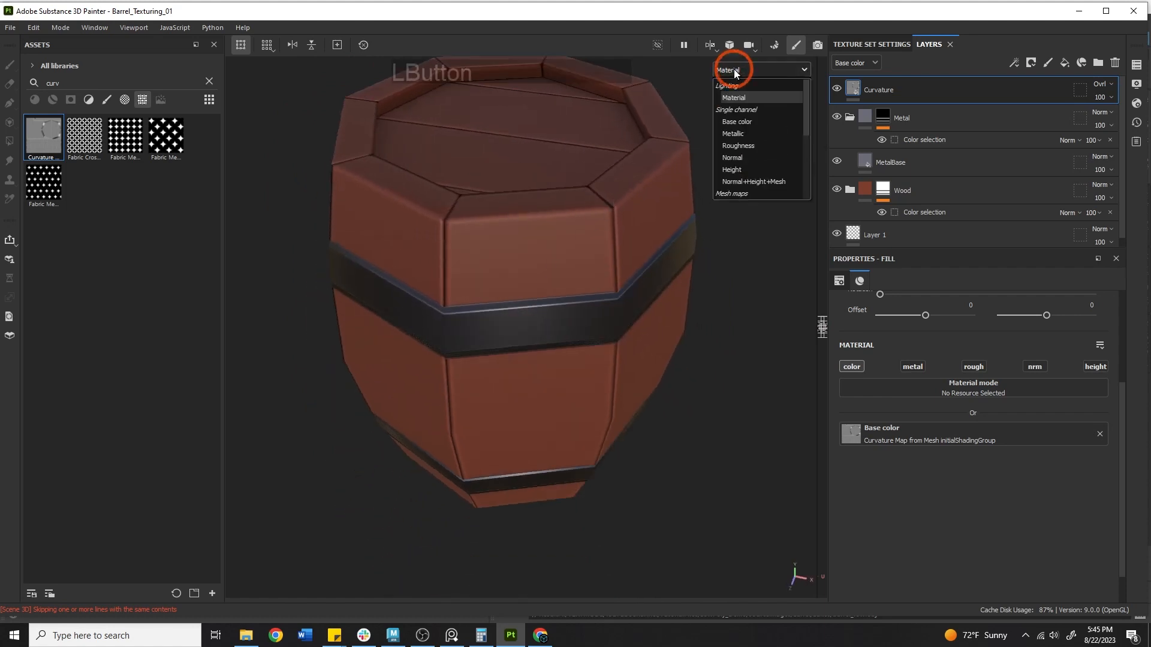
{"action": "left_click", "coordinate": [745, 121]}
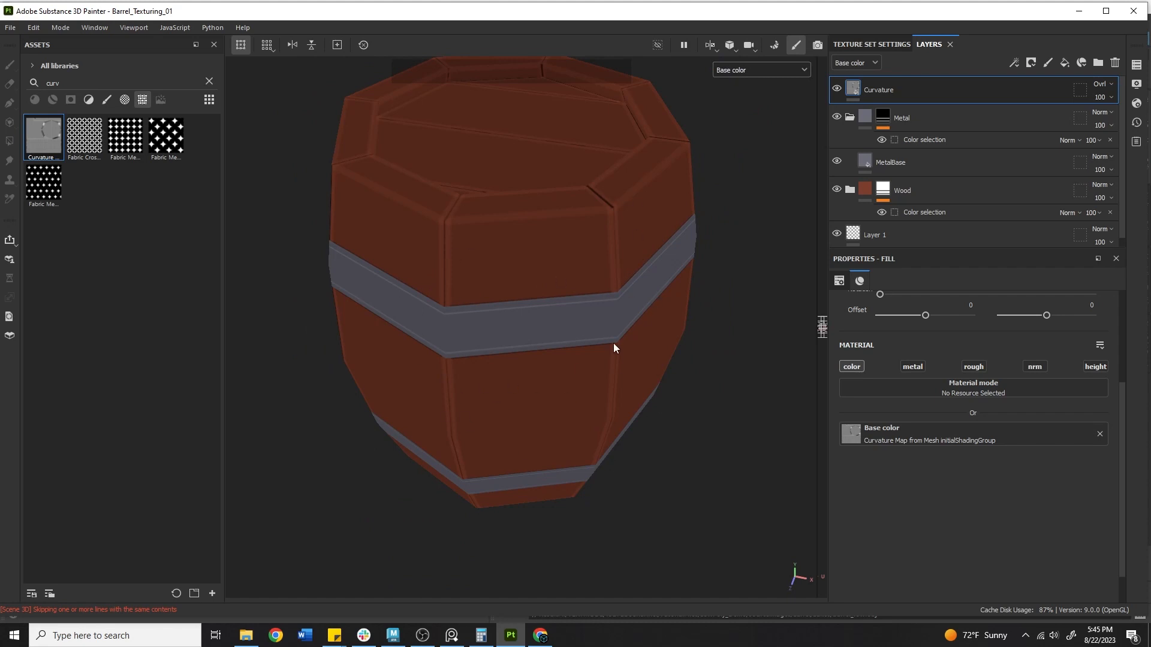
{"action": "left_click_drag", "start_coordinate": [614, 343], "coordinate": [616, 258], "text": "alt"}
{"action": "middle_click_drag", "start_coordinate": [617, 257], "coordinate": [598, 295], "text": "alt"}
{"action": "right_click_drag", "start_coordinate": [599, 296], "coordinate": [408, 260], "text": "alt"}
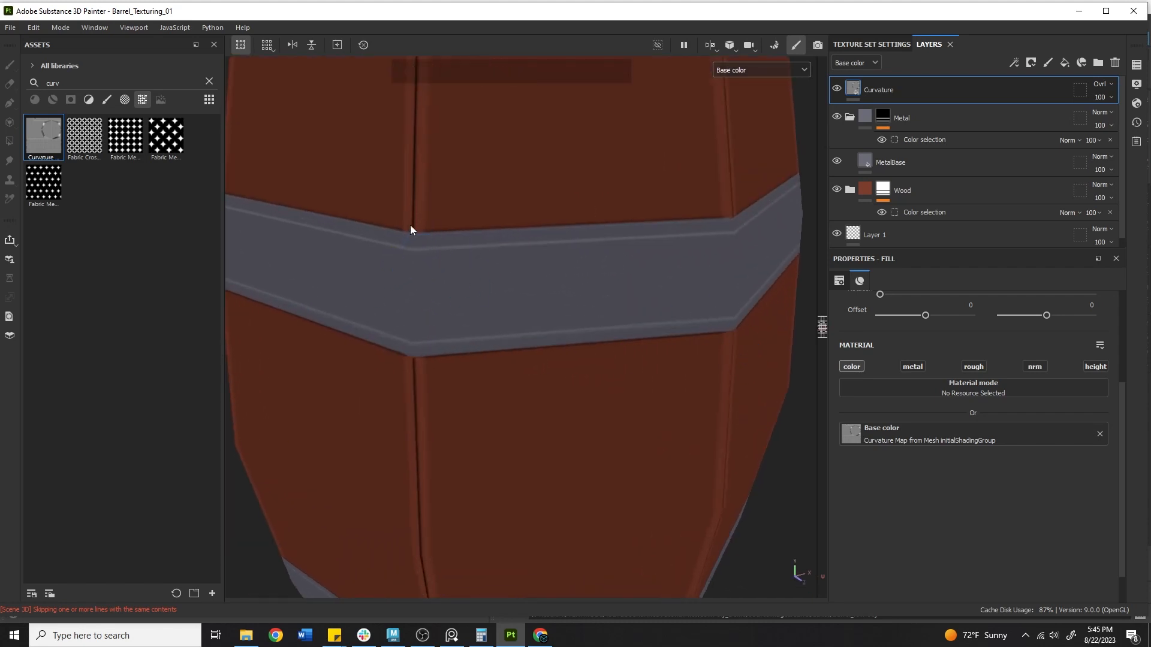
{"action": "left_click_drag", "start_coordinate": [565, 240], "coordinate": [316, 300], "text": "alt"}
{"action": "left_click", "coordinate": [734, 70]}
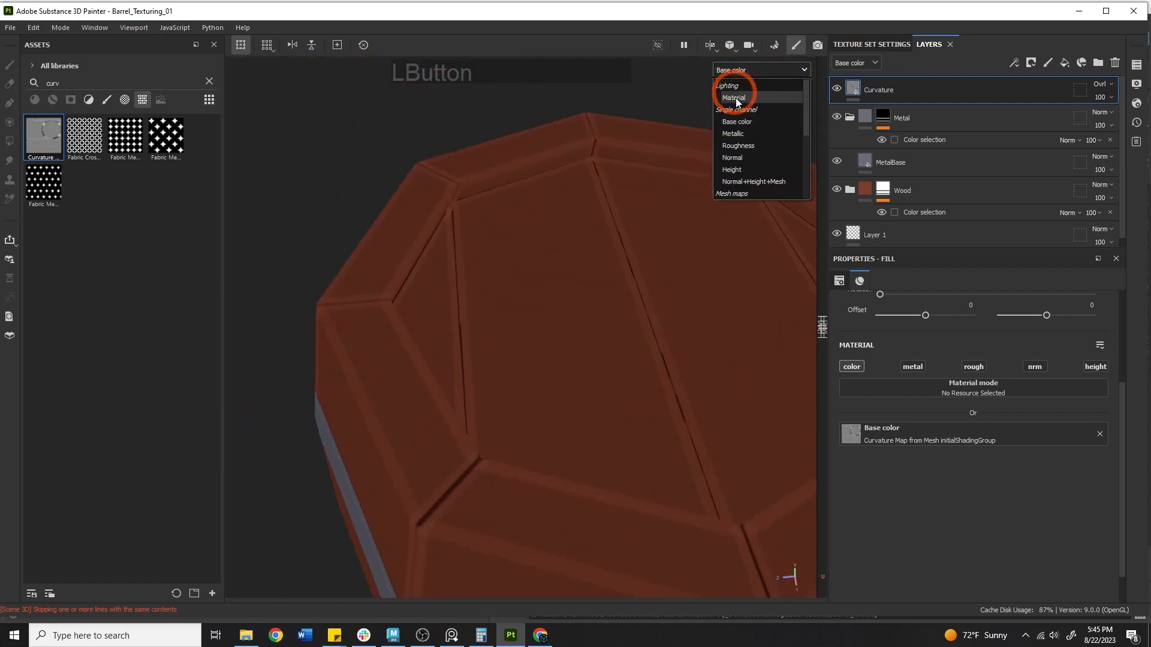
{"action": "left_click", "coordinate": [735, 98]}
Hide and reshow the Curvature layer to compare its effect on the barrel
{"action": "left_click_drag", "start_coordinate": [557, 231], "coordinate": [719, 164], "text": "alt"}
{"action": "middle_click", "coordinate": [534, 275], "text": "alt"}
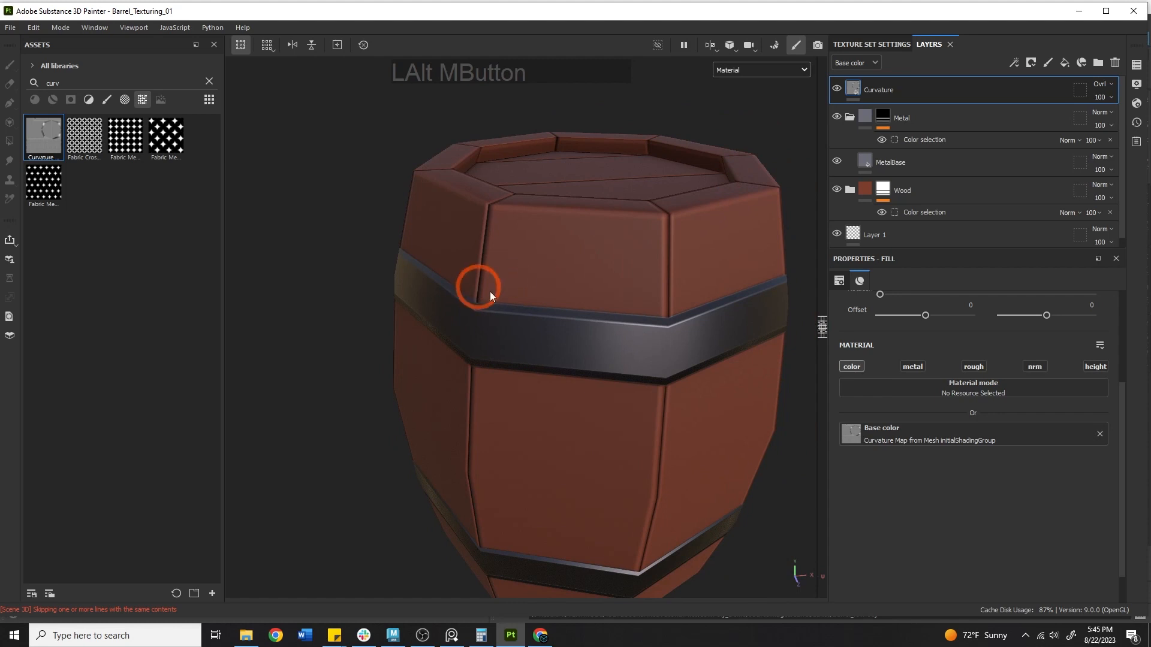
{"action": "left_click", "coordinate": [423, 635]}
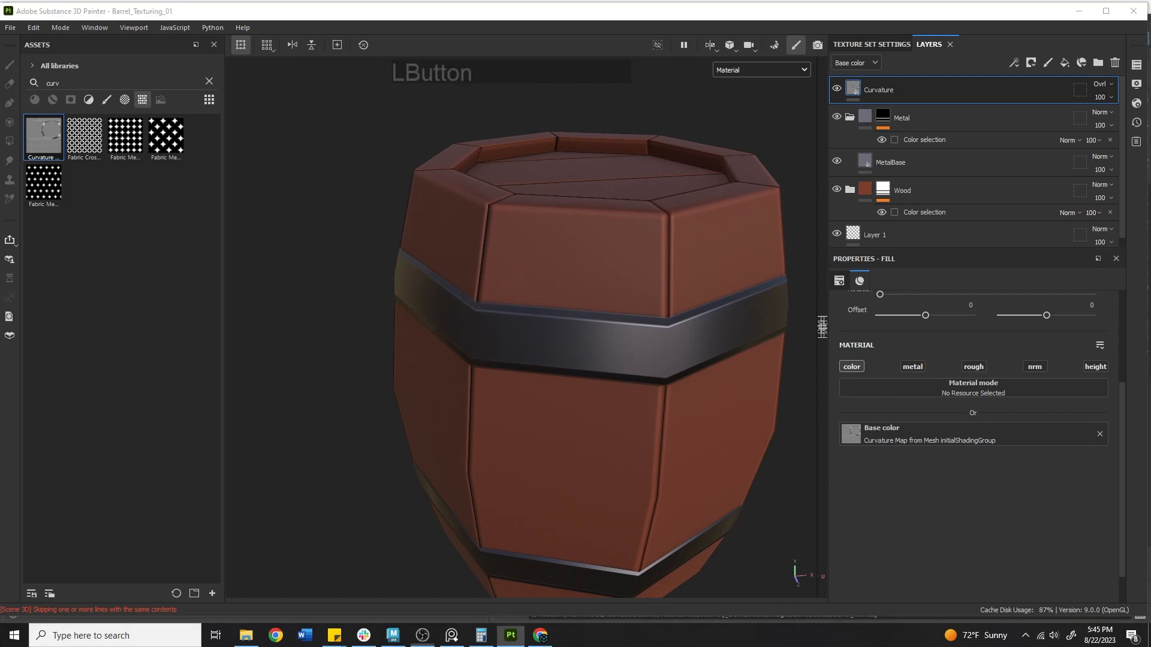
{"action": "left_click", "coordinate": [836, 89]}
{"action": "left_click", "coordinate": [836, 89]}
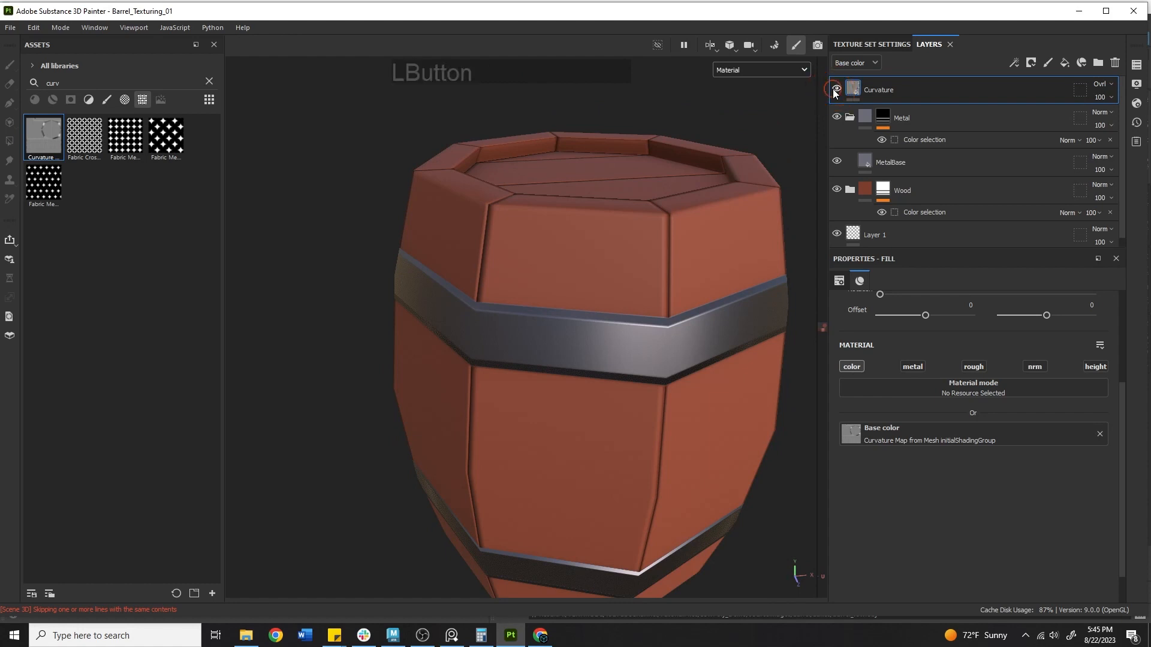
Add a black mask to Curvature and paint a dark patch on the stave above the upper band
{"action": "right_click", "coordinate": [910, 92]}
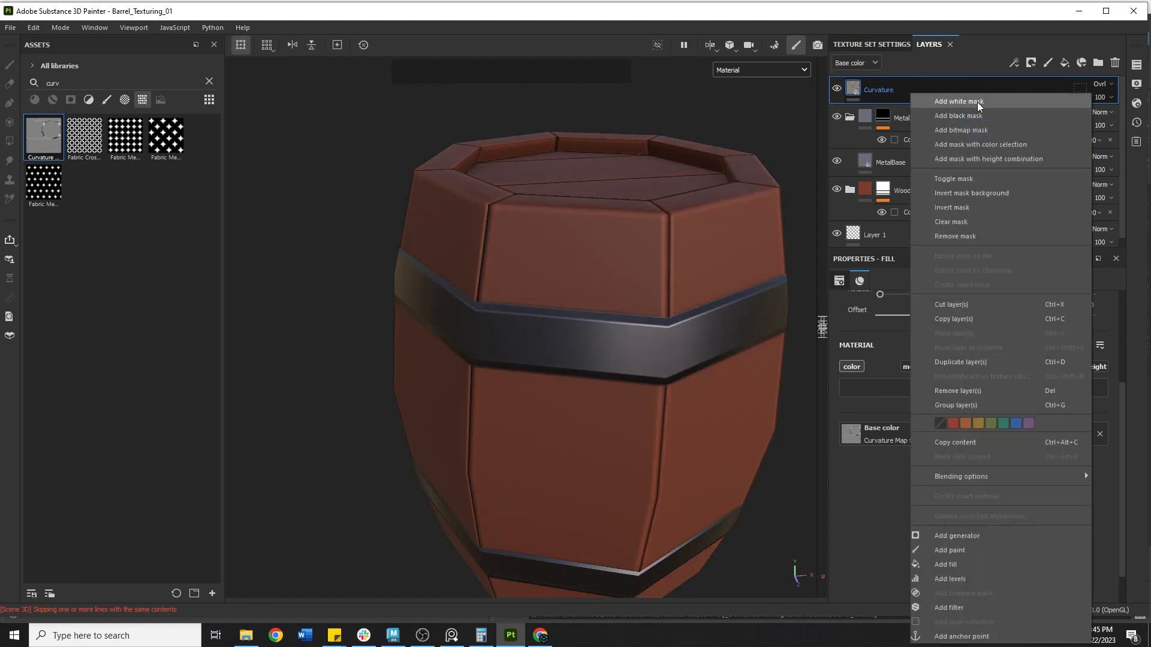
{"action": "left_click", "coordinate": [961, 115]}
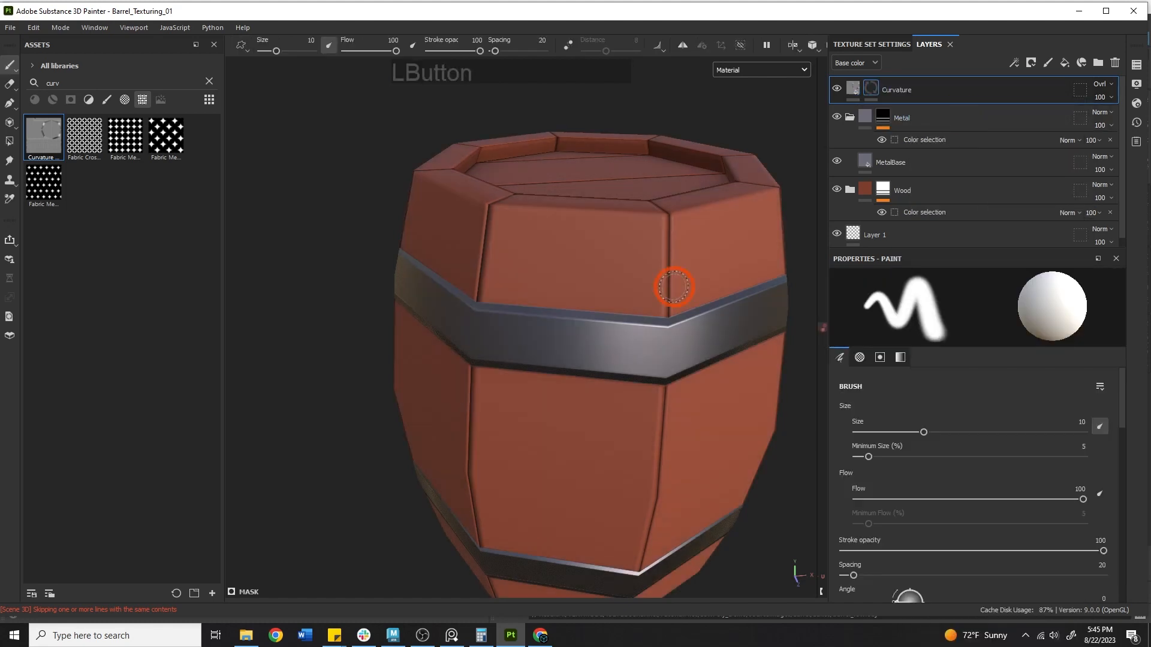
{"action": "left_click_drag", "start_coordinate": [655, 262], "coordinate": [665, 276]}
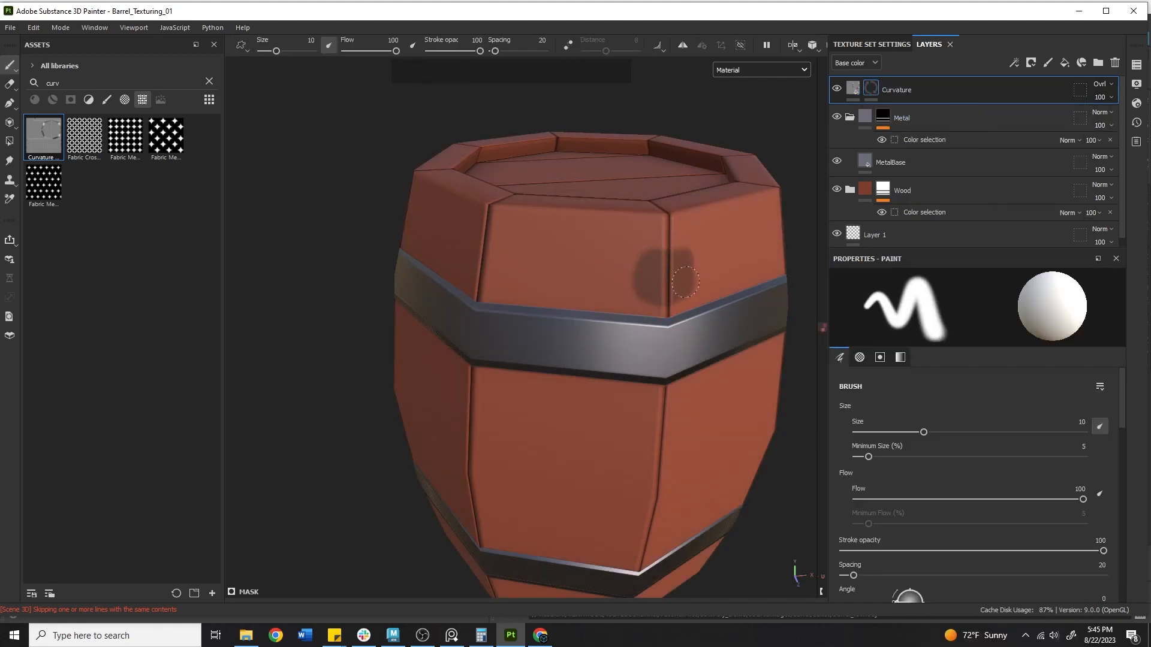
{"action": "right_click_drag", "start_coordinate": [662, 254], "coordinate": [483, 260], "text": "alt"}
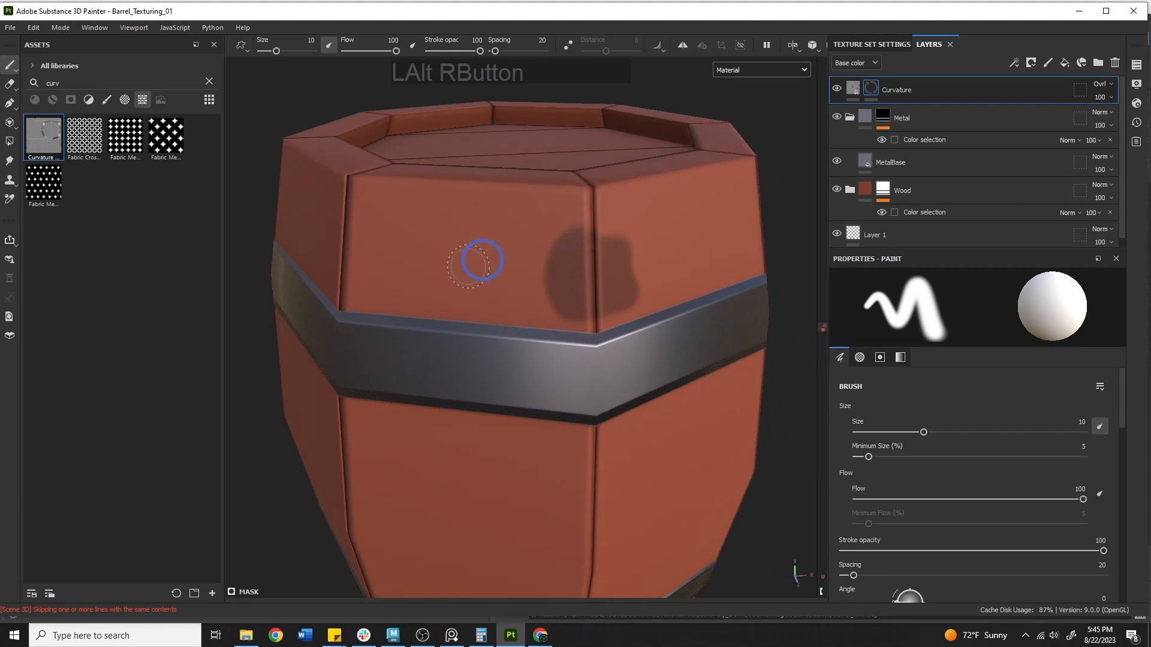
{"action": "left_click", "coordinate": [854, 99]}
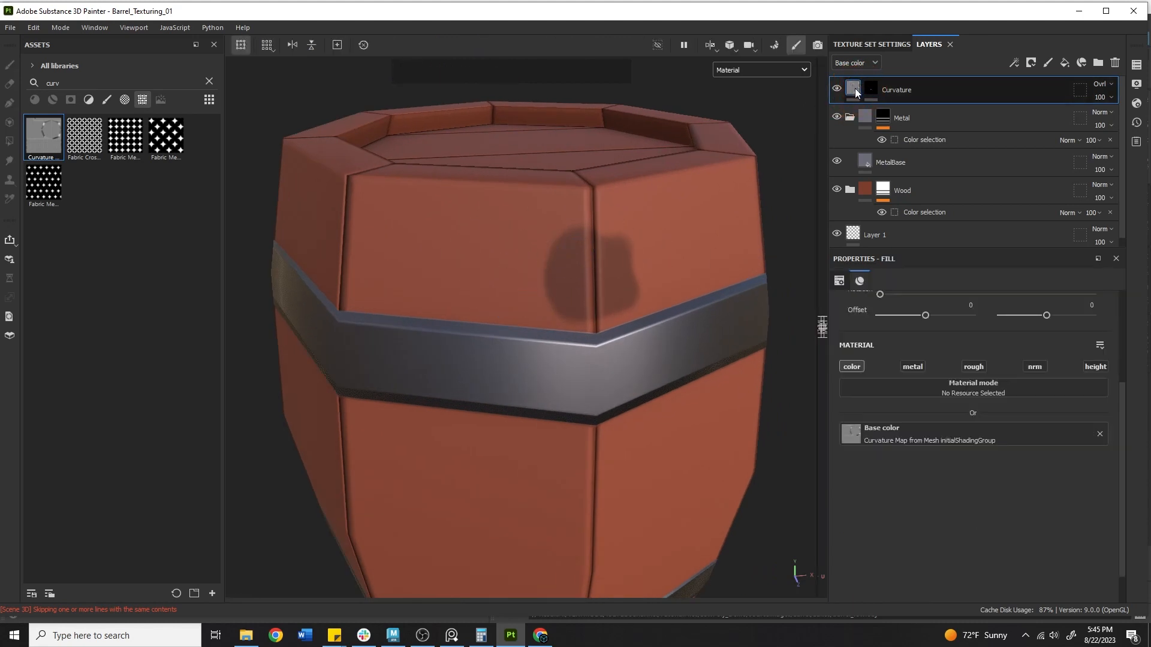
Add a Levels effect on Curvature's base colour with the midtone moved to 0.466
{"action": "right_click", "coordinate": [852, 90]}
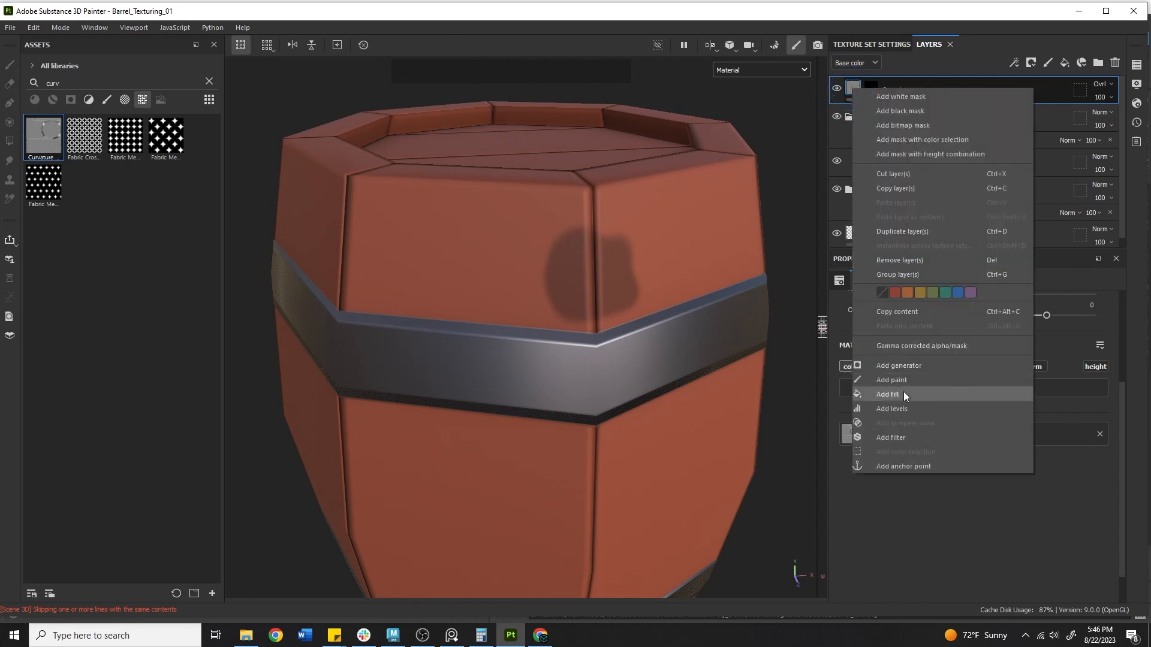
{"action": "left_click", "coordinate": [908, 408]}
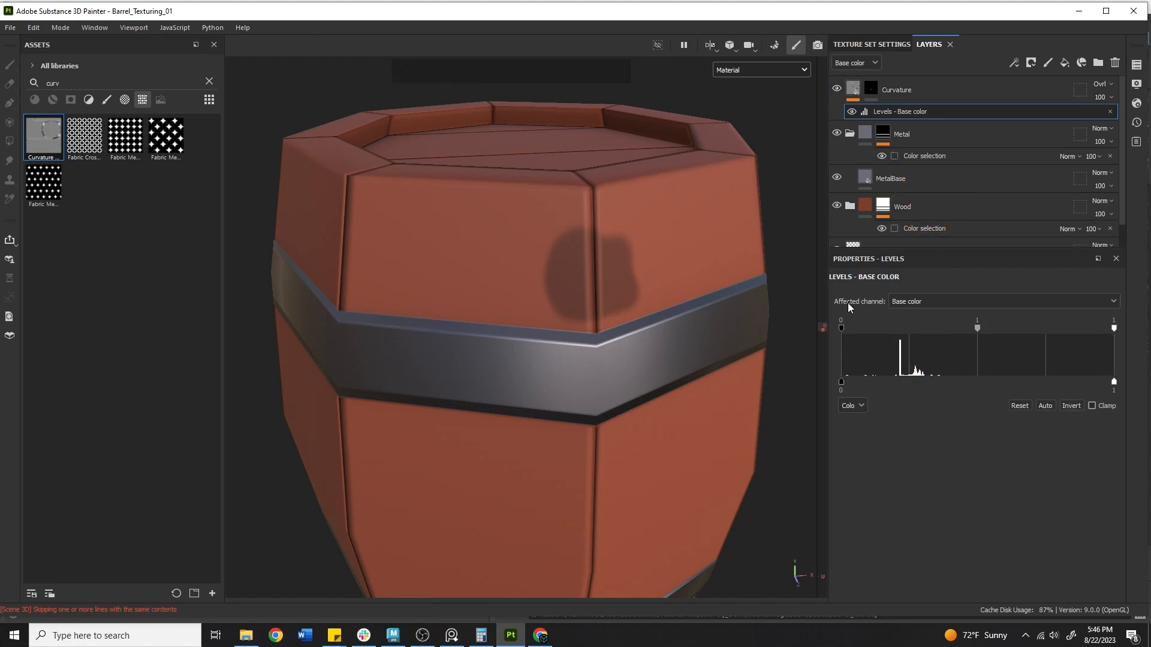
{"action": "left_click_drag", "start_coordinate": [977, 328], "coordinate": [900, 326]}
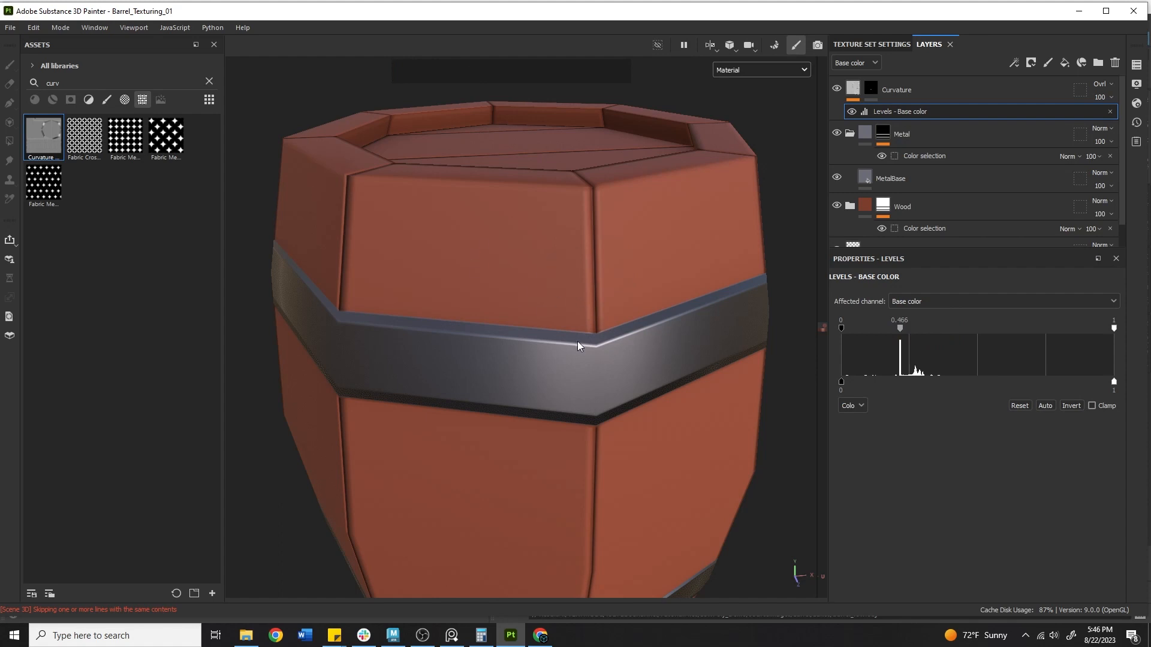
{"action": "right_click_drag", "start_coordinate": [504, 334], "coordinate": [585, 380], "text": "alt"}
{"action": "left_click_drag", "start_coordinate": [585, 380], "coordinate": [441, 295], "text": "alt"}
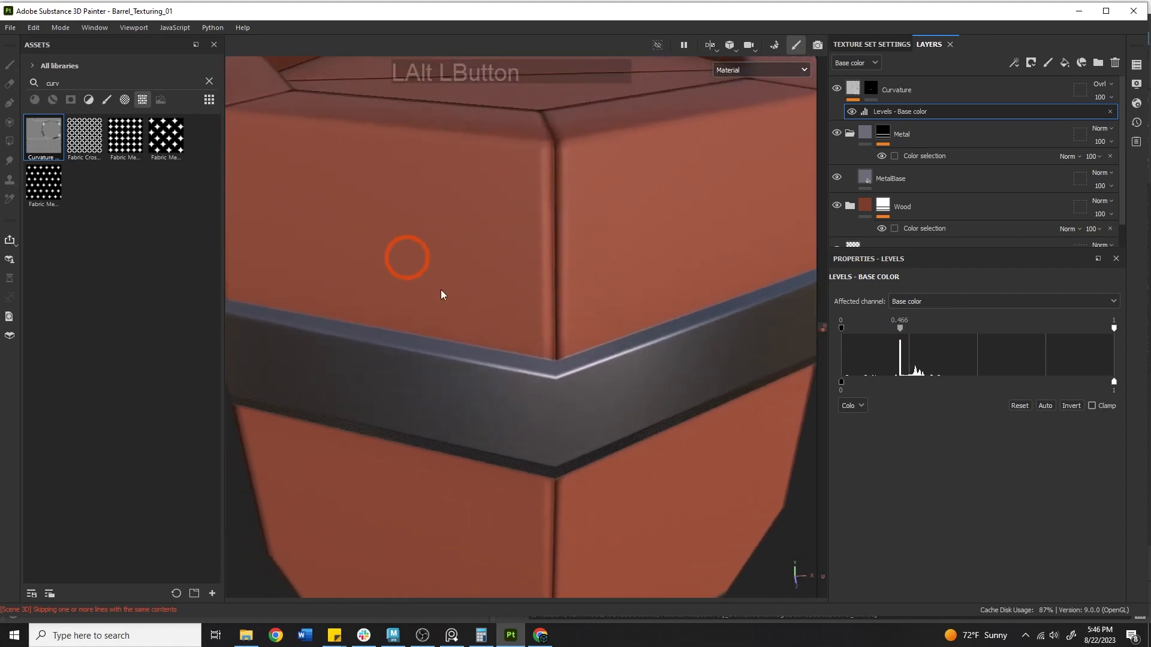
{"action": "left_click", "coordinate": [760, 70]}
{"action": "left_click", "coordinate": [756, 117]}
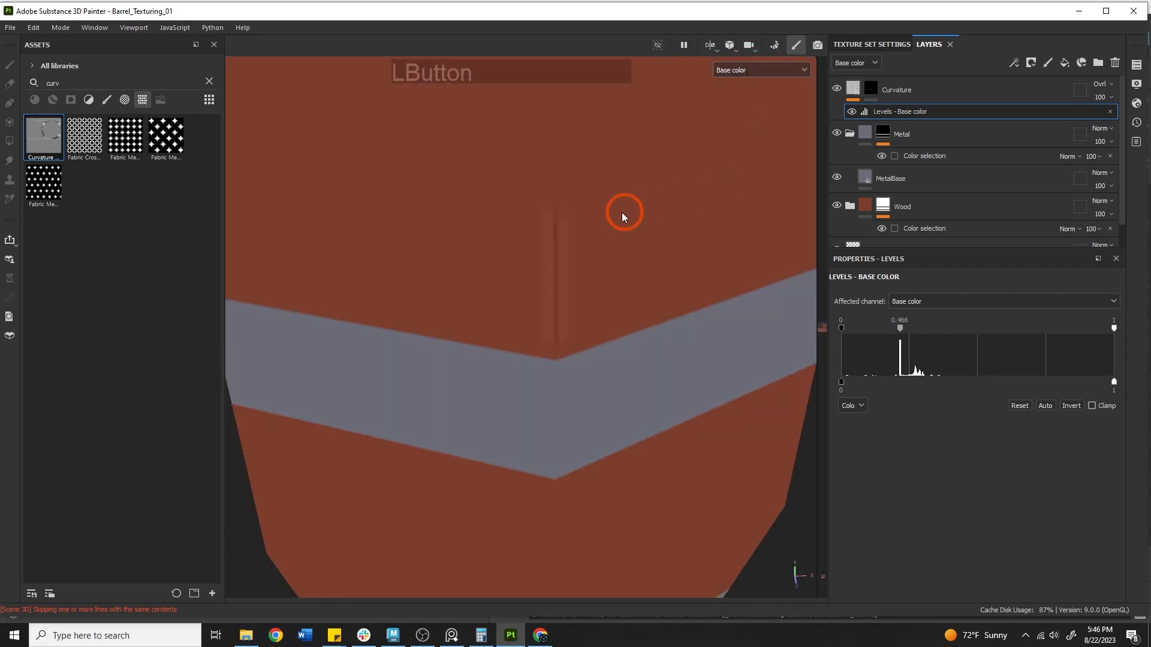
{"action": "left_click", "coordinate": [560, 289]}
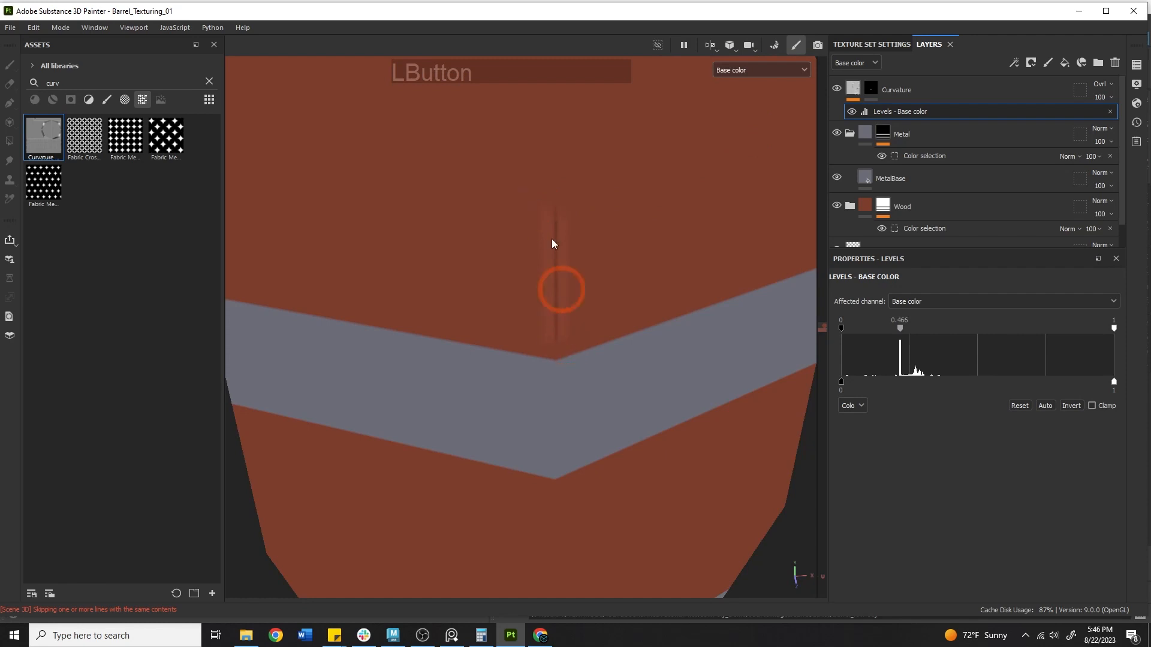
{"action": "left_click", "coordinate": [871, 90]}
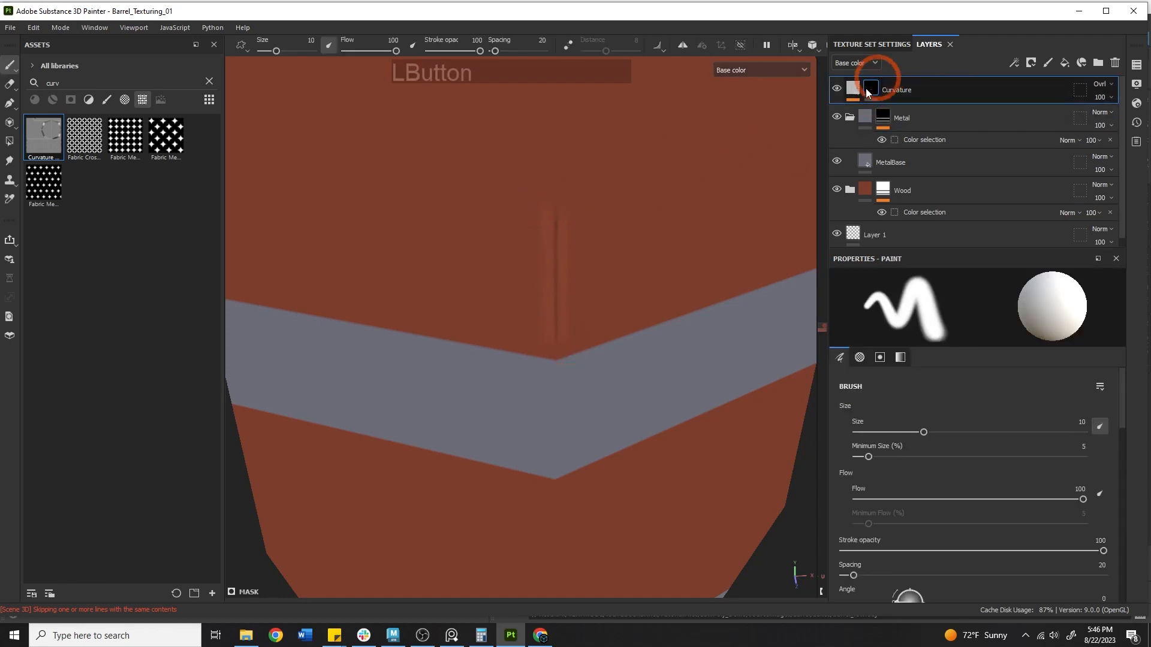
{"action": "right_click", "coordinate": [871, 90]}
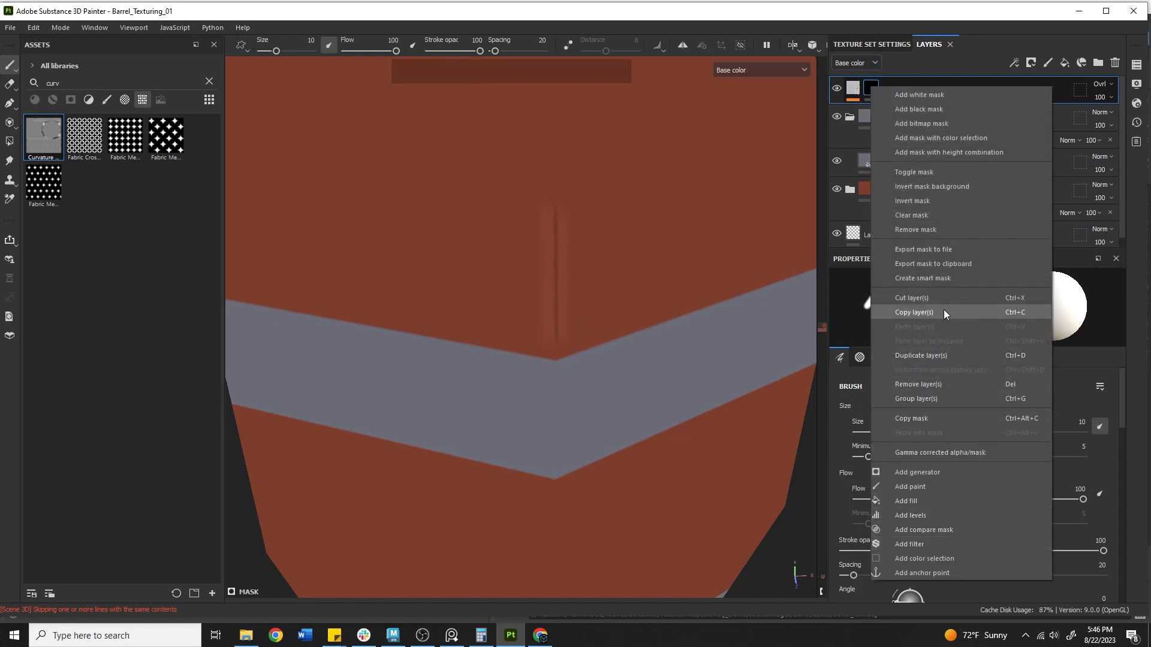
{"action": "left_click", "coordinate": [943, 228]}
{"action": "right_click_drag", "start_coordinate": [720, 314], "coordinate": [624, 251], "text": "alt"}
{"action": "left_click_drag", "start_coordinate": [624, 252], "coordinate": [567, 339], "text": "alt"}
{"action": "left_click", "coordinate": [837, 89]}
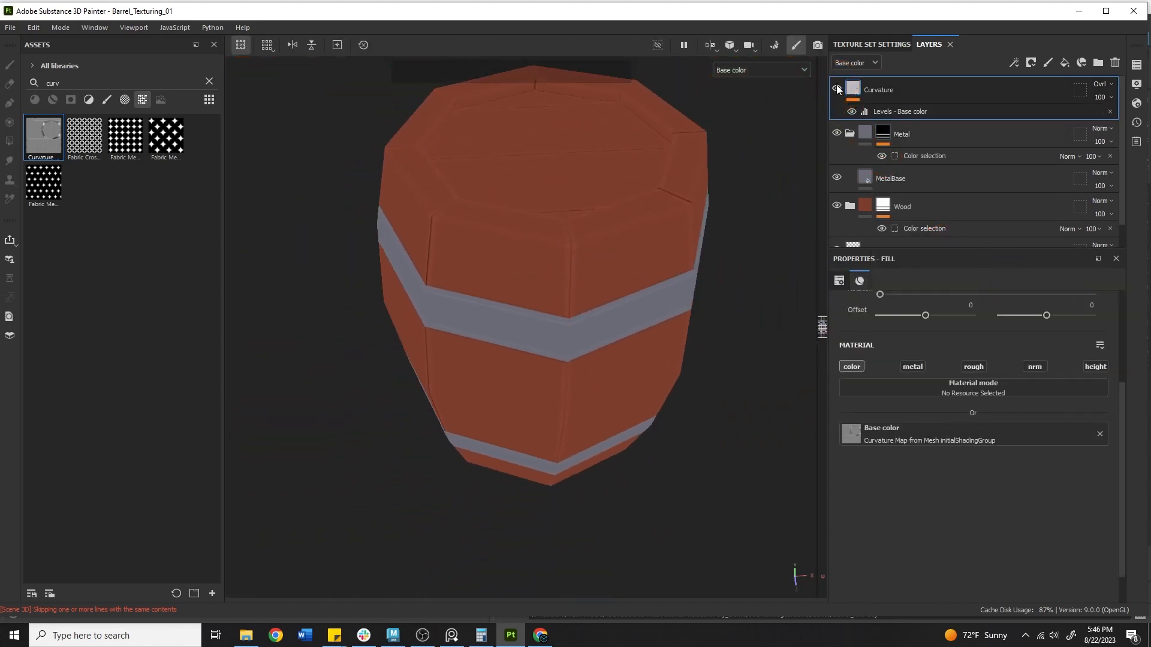
{"action": "left_click", "coordinate": [836, 88]}
{"action": "left_click", "coordinate": [755, 70]}
{"action": "left_click", "coordinate": [753, 139]}
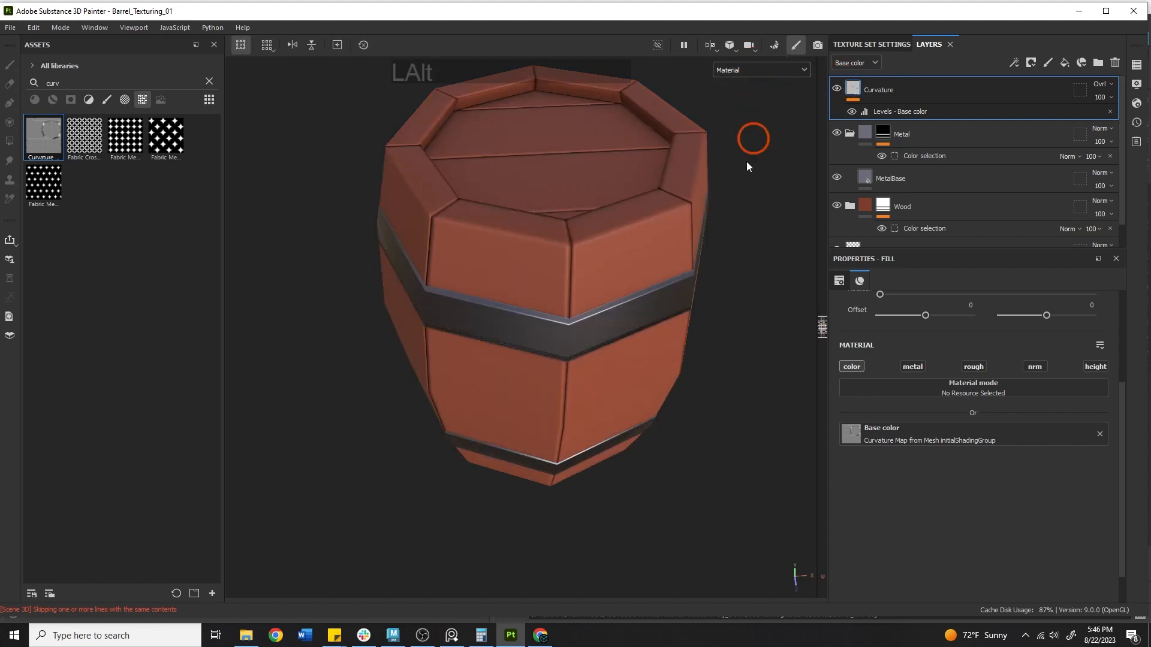
{"action": "left_click_drag", "start_coordinate": [746, 160], "coordinate": [577, 207], "text": "alt"}
{"action": "right_click_drag", "start_coordinate": [577, 207], "coordinate": [721, 222], "text": "shift"}
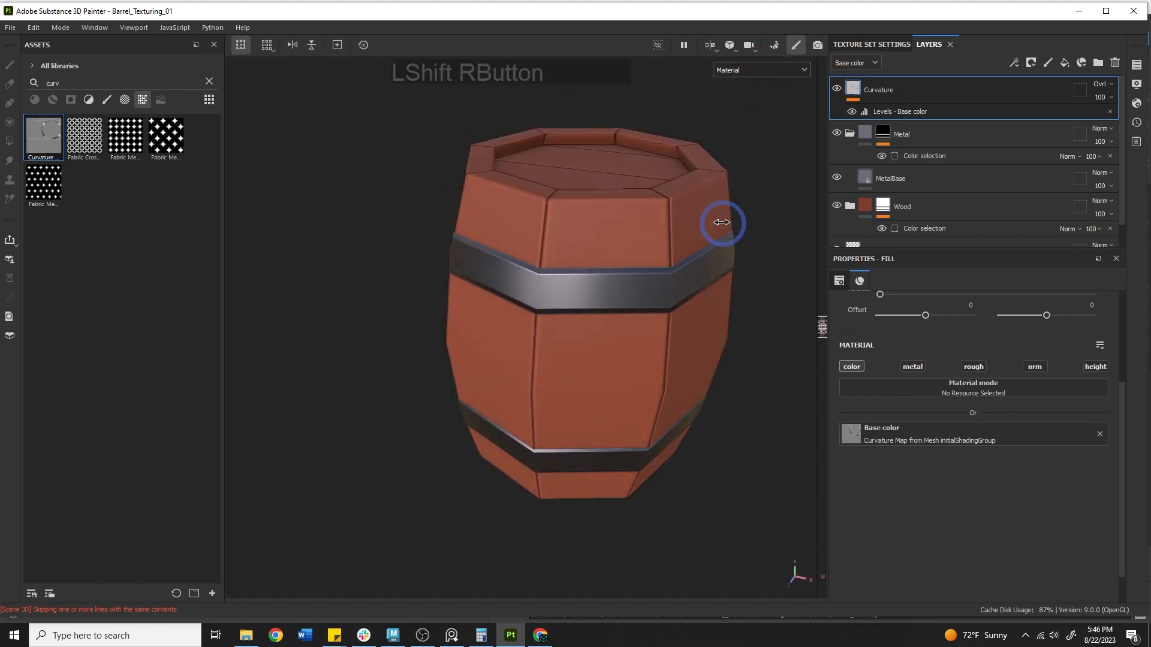
{"action": "left_click_drag", "start_coordinate": [575, 232], "coordinate": [706, 178], "text": "alt"}
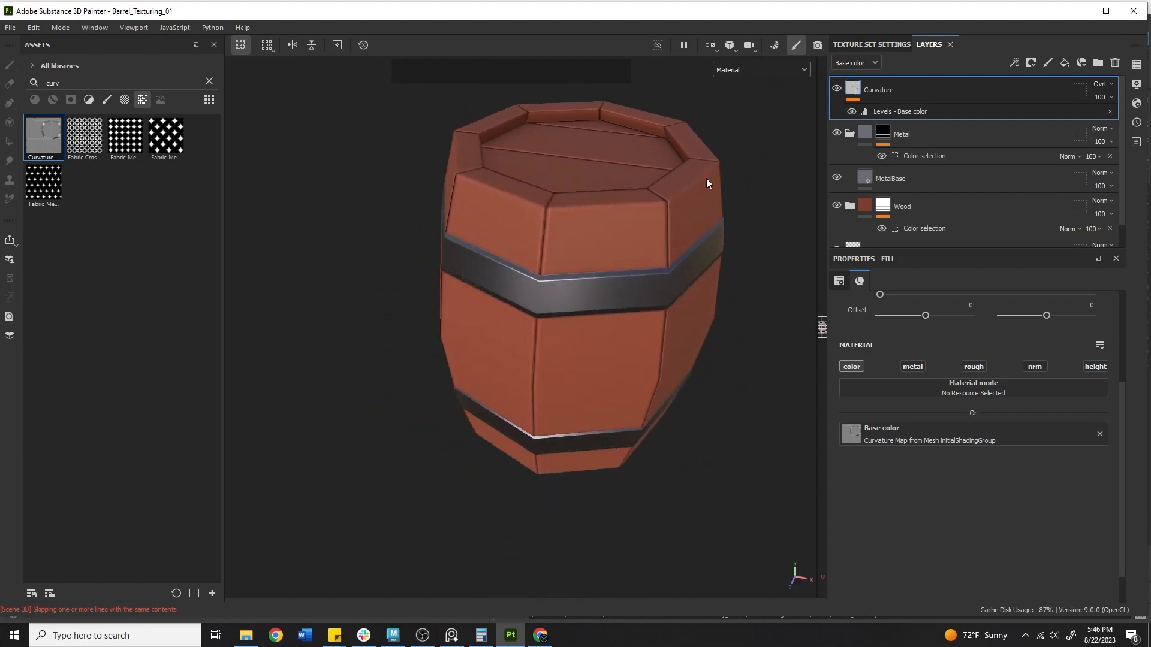
{"action": "left_click", "coordinate": [774, 70]}
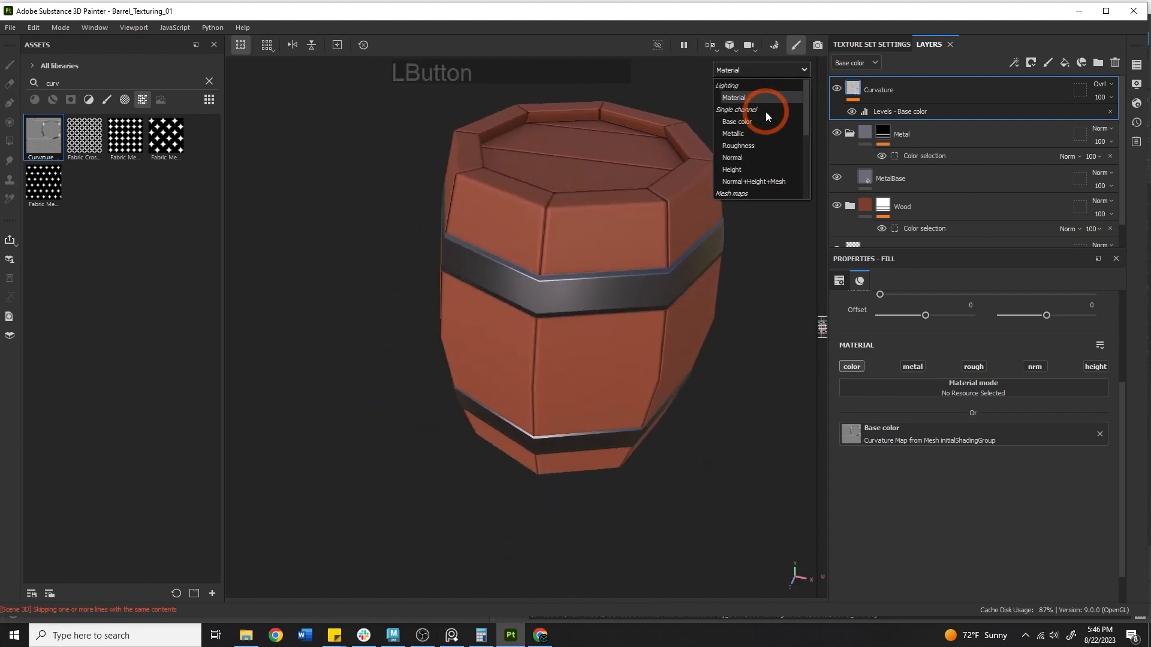
{"action": "left_click", "coordinate": [762, 112]}
{"action": "left_click", "coordinate": [735, 71]}
{"action": "left_click", "coordinate": [747, 121]}
{"action": "middle_click_drag", "start_coordinate": [561, 192], "coordinate": [561, 207], "text": "alt"}
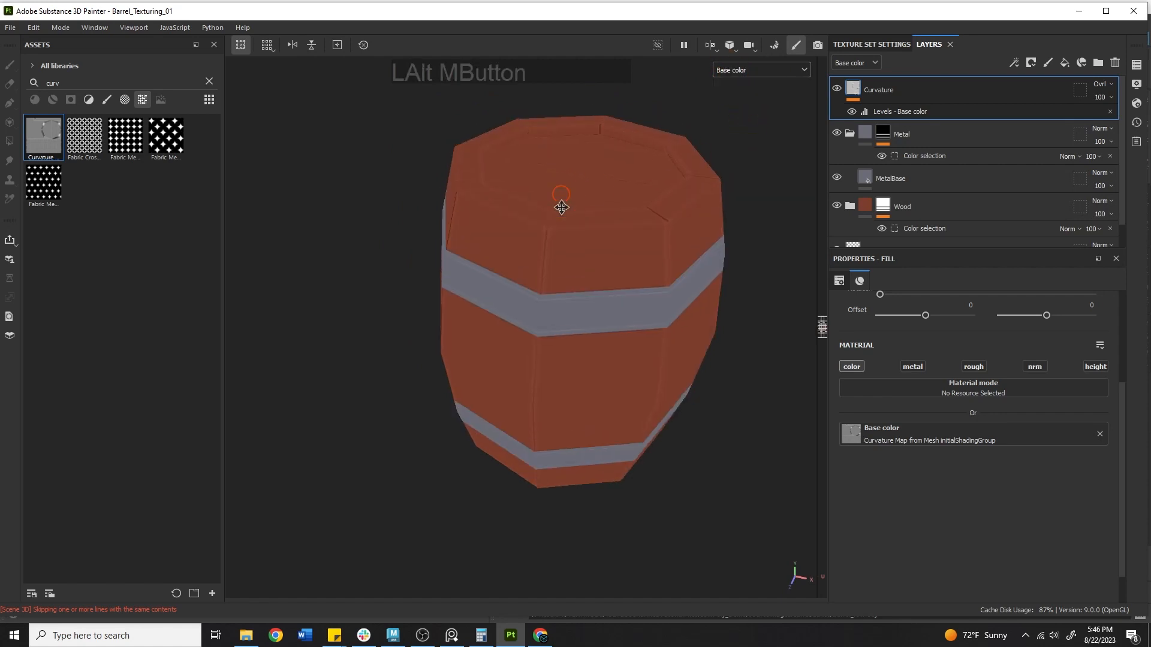
{"action": "left_click_drag", "start_coordinate": [561, 207], "coordinate": [713, 169], "text": "alt"}
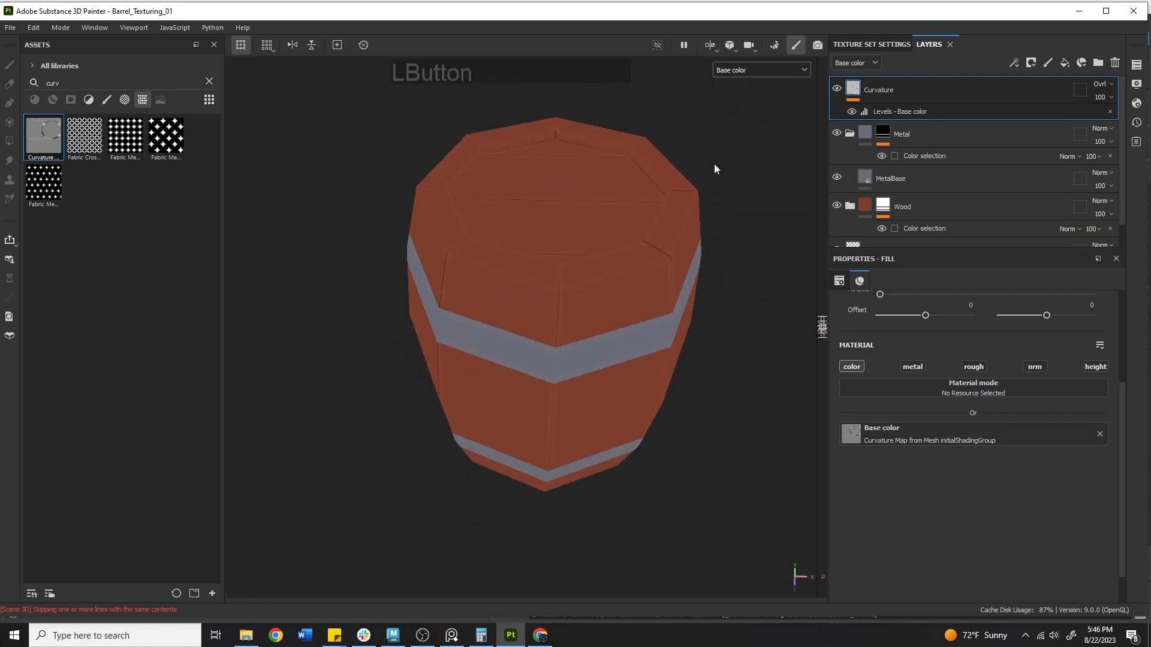
{"action": "left_click", "coordinate": [729, 74]}
{"action": "left_click", "coordinate": [732, 95]}
Switch the viewport display from Base color back to Material
{"action": "left_click", "coordinate": [541, 257]}
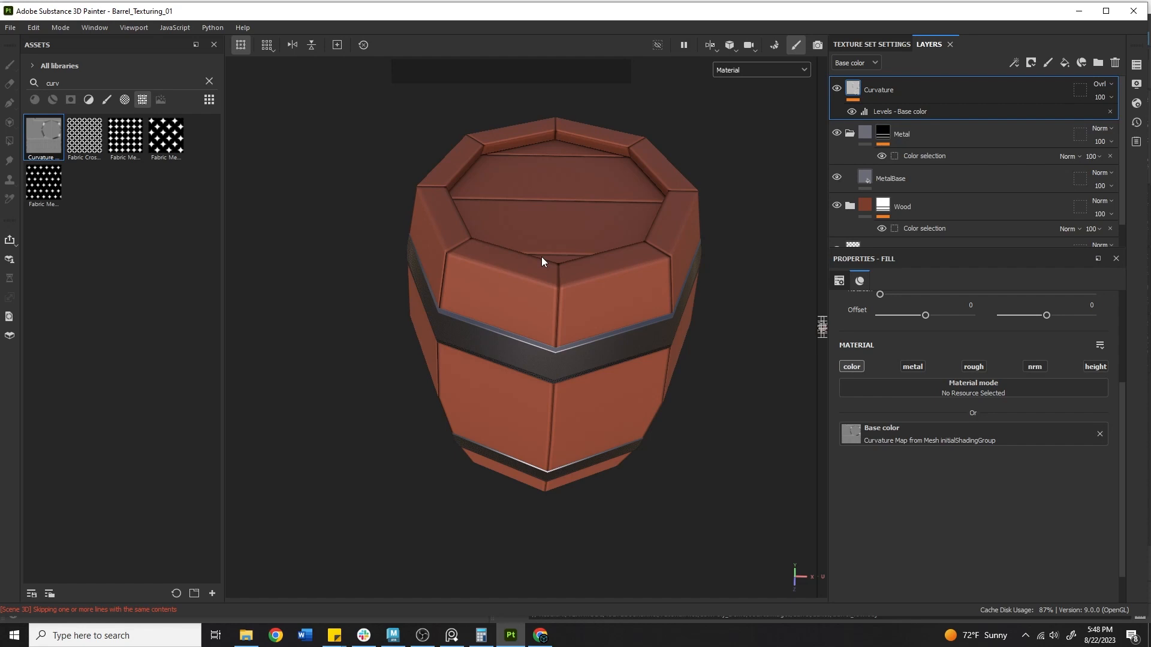
Add a new fill layer on top and name it AO
{"action": "key", "text": "Delete"}
{"action": "left_click", "coordinate": [1064, 62]}
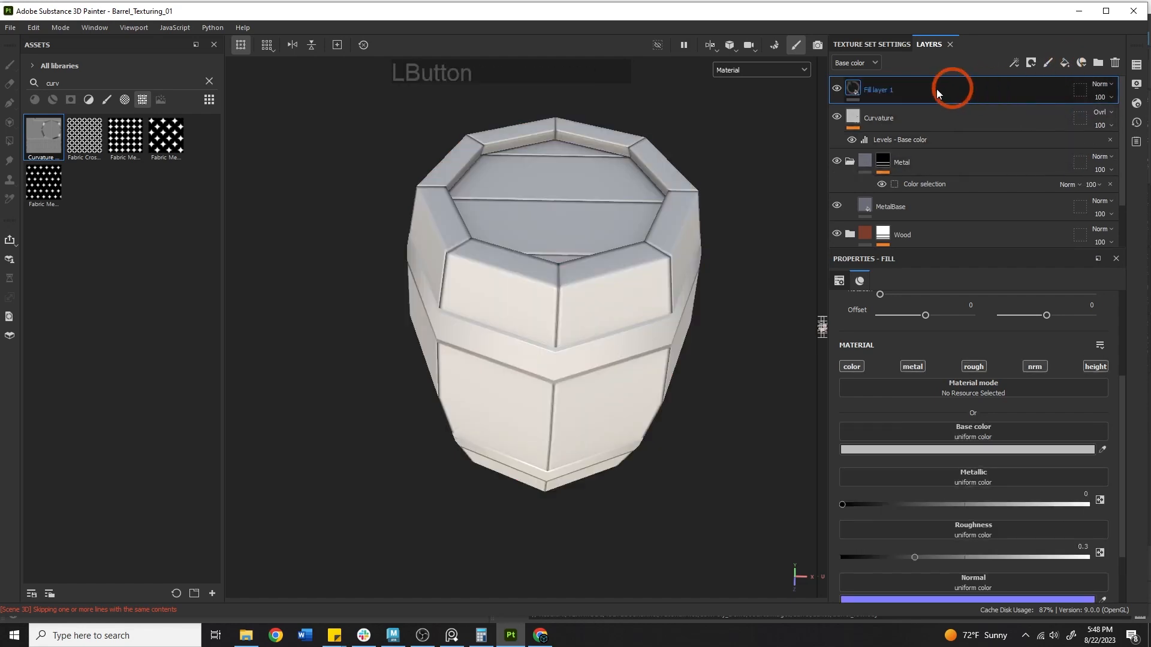
{"action": "double_click", "coordinate": [891, 90]}
{"action": "type", "text": "AO"}
{"action": "key", "text": "Return"}
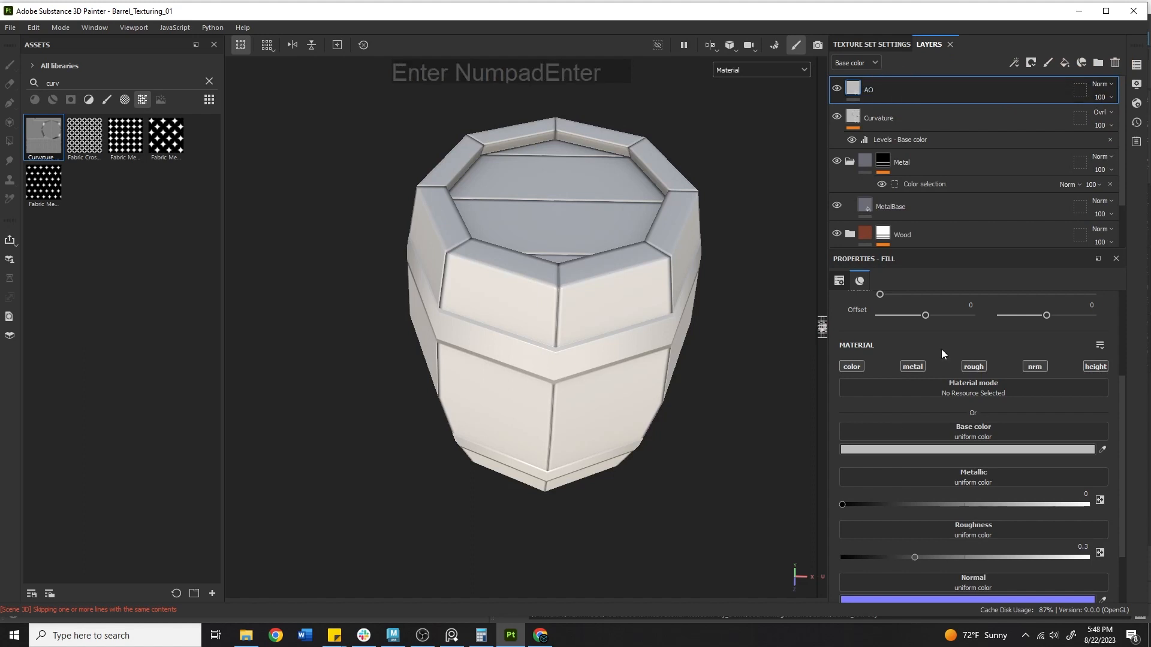
Turn off metal, rough, nrm and height so AO affects only colour
{"action": "left_click", "coordinate": [922, 363]}
{"action": "left_click", "coordinate": [983, 363]}
{"action": "left_click", "coordinate": [1037, 365]}
{"action": "left_click", "coordinate": [1103, 367]}
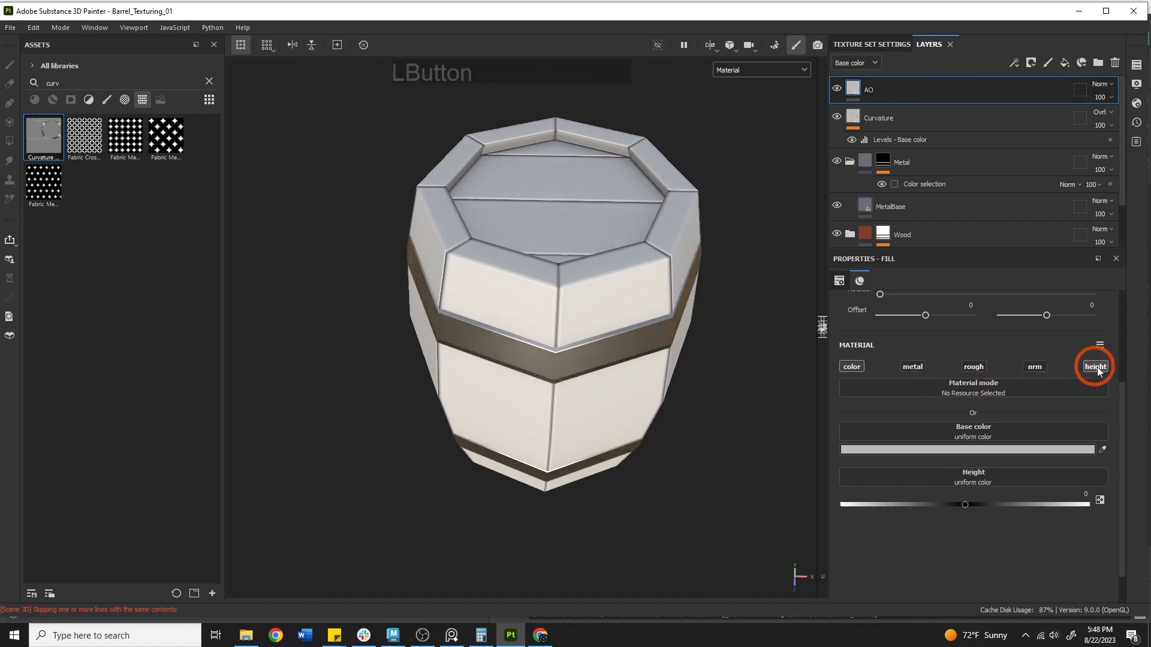
{"action": "left_click", "coordinate": [118, 196]}
Search assets for 'amb' and use the Ambient Occlusion map as AO's base colour
{"action": "left_click_drag", "start_coordinate": [80, 82], "coordinate": [25, 76]}
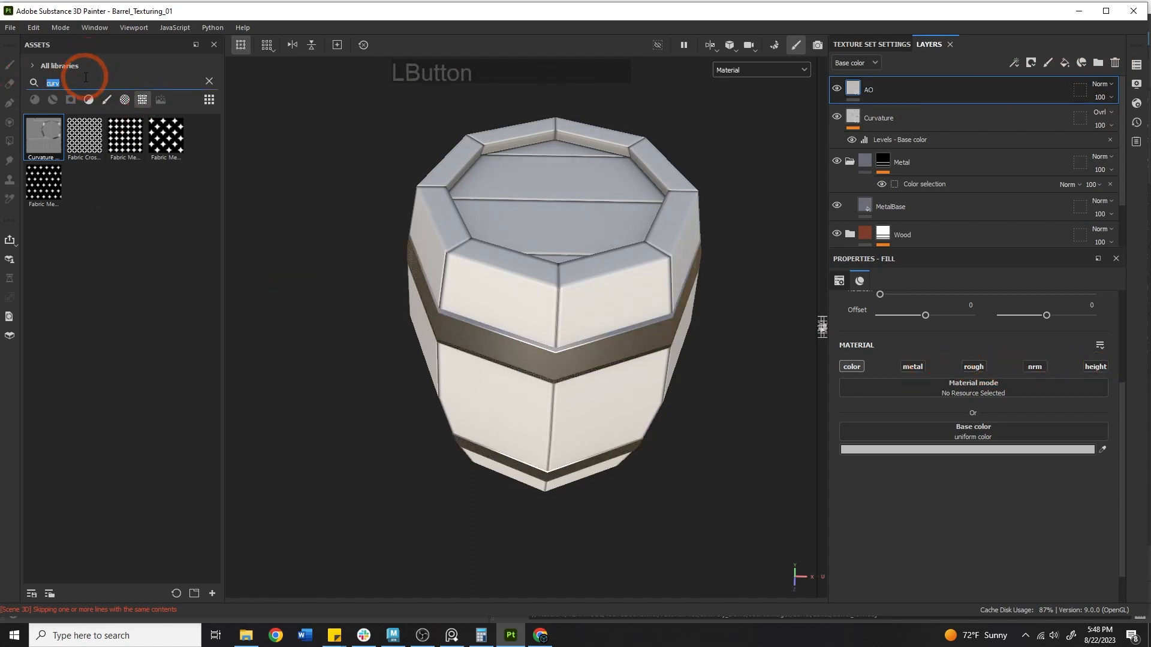
{"action": "type", "text": "amb"}
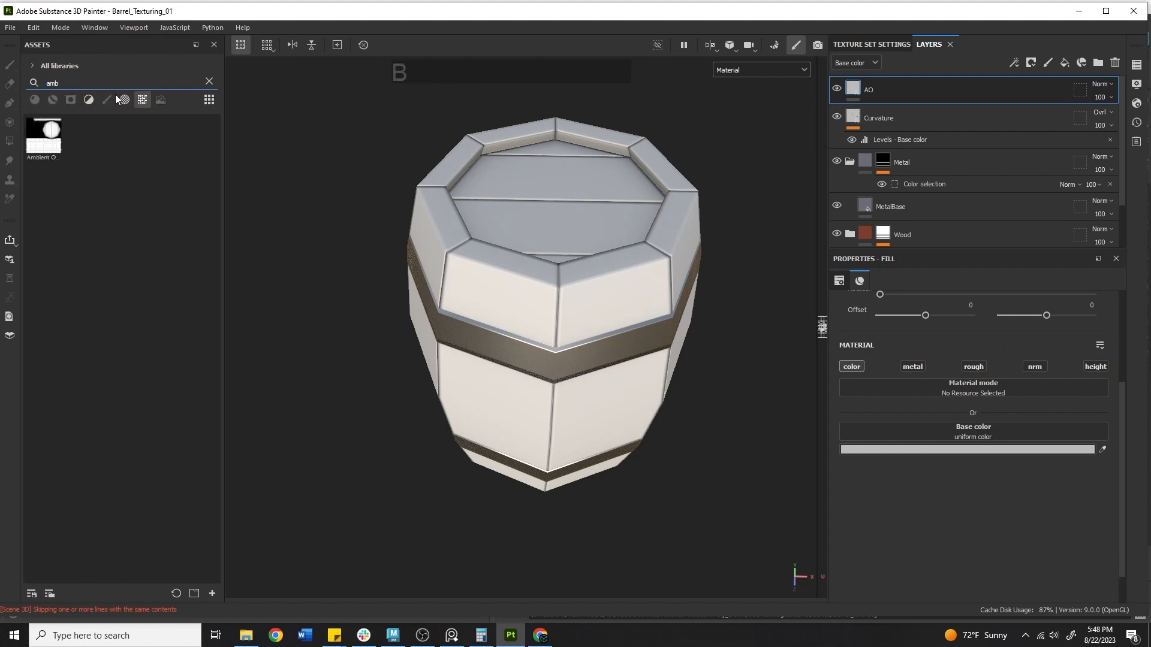
{"action": "mouse_move", "coordinate": [51, 148]}
{"action": "left_mouse_down"}
{"action": "mouse_move", "coordinate": [947, 414]}
{"action": "mouse_move", "coordinate": [954, 431]}
{"action": "left_mouse_up"}
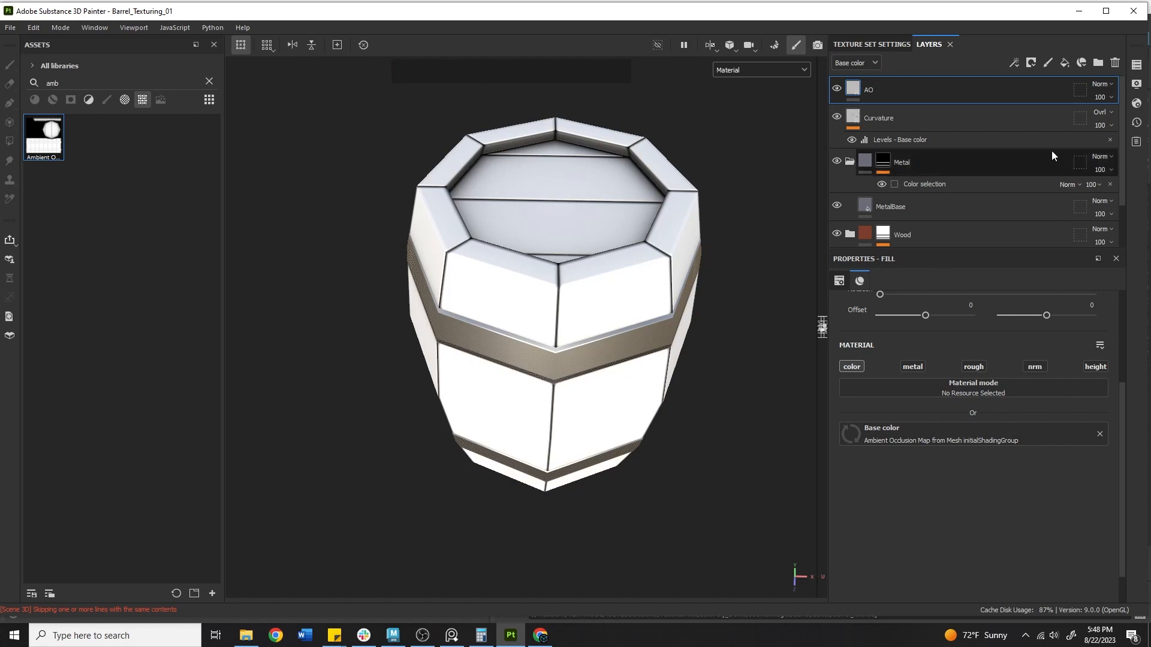
{"action": "left_click", "coordinate": [1102, 85]}
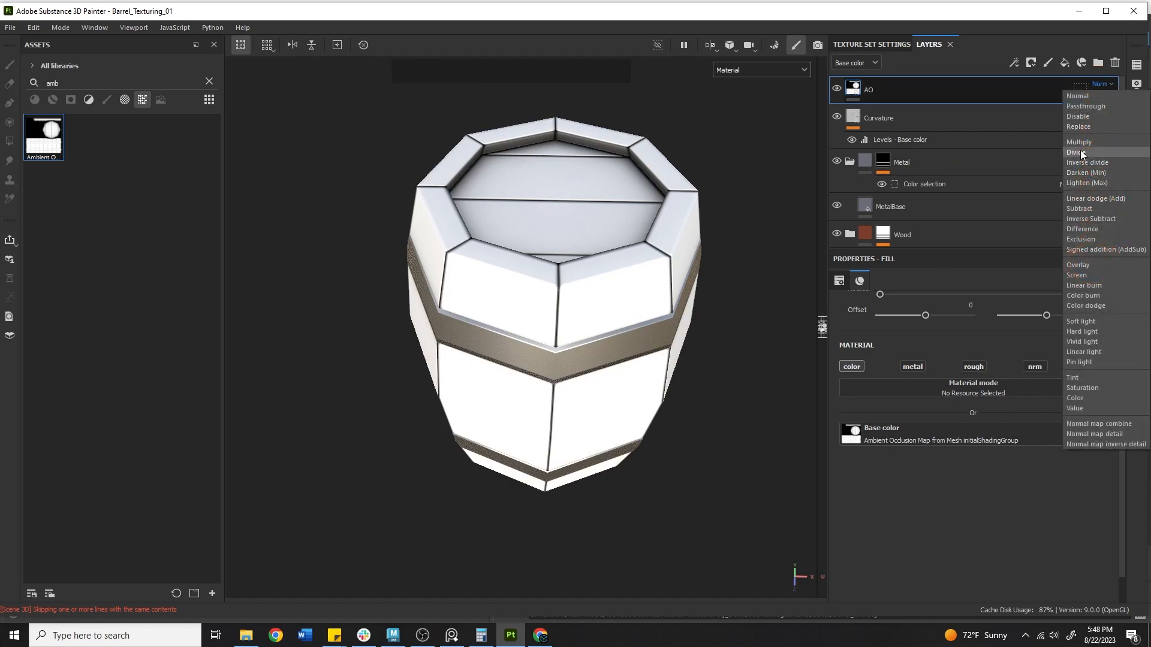
Set the AO layer to Multiply and view the Base color channel
{"action": "left_click", "coordinate": [1075, 144]}
{"action": "middle_click_drag", "start_coordinate": [524, 242], "coordinate": [524, 242], "text": "alt"}
{"action": "left_click_drag", "start_coordinate": [524, 242], "coordinate": [357, 267], "text": "alt"}
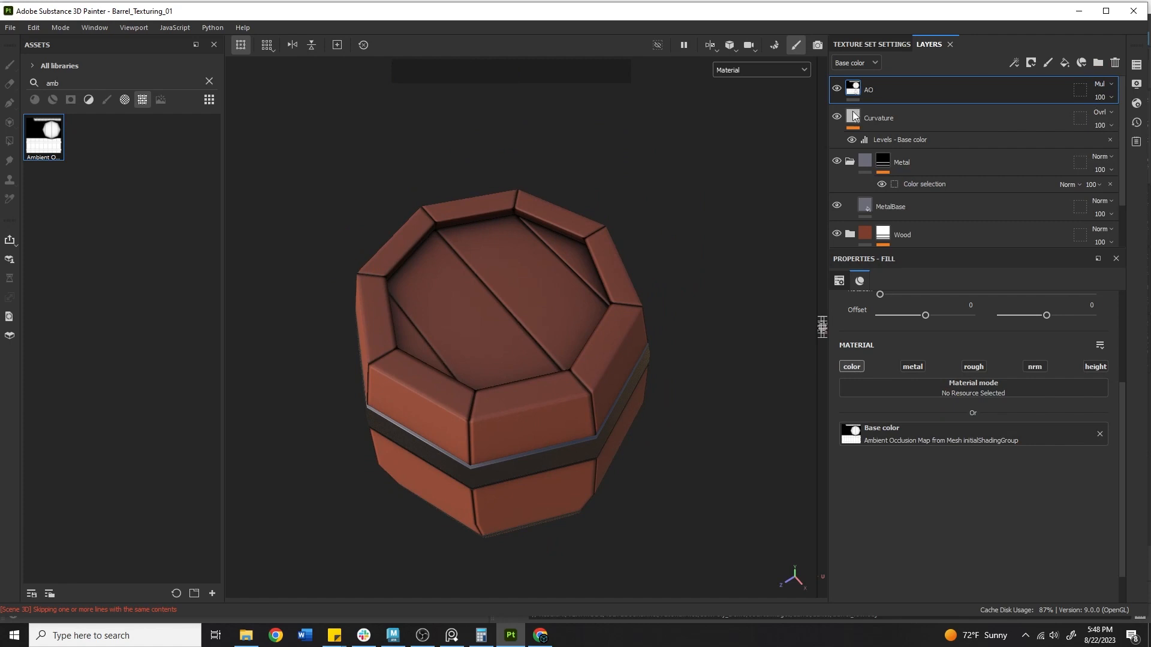
{"action": "left_click", "coordinate": [736, 71]}
{"action": "left_click", "coordinate": [745, 121]}
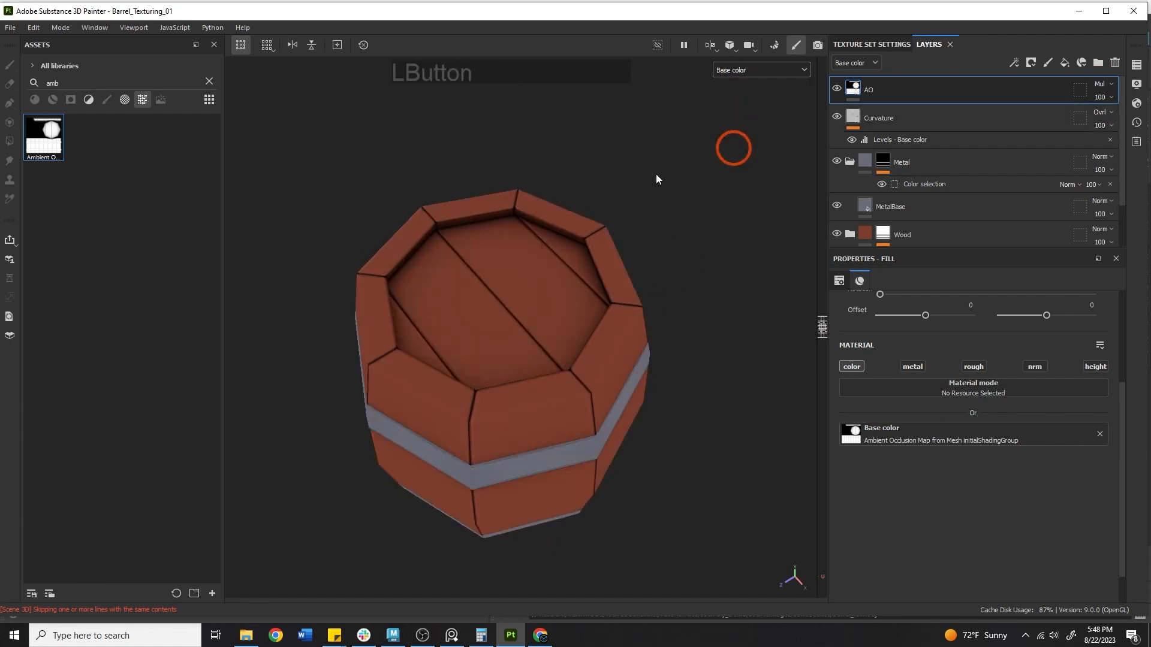
{"action": "middle_click_drag", "start_coordinate": [656, 174], "coordinate": [617, 185], "text": "alt"}
{"action": "left_click_drag", "start_coordinate": [616, 185], "coordinate": [536, 220], "text": "alt"}
Lower the AO layer's opacity to 54
{"action": "left_click", "coordinate": [1098, 97]}
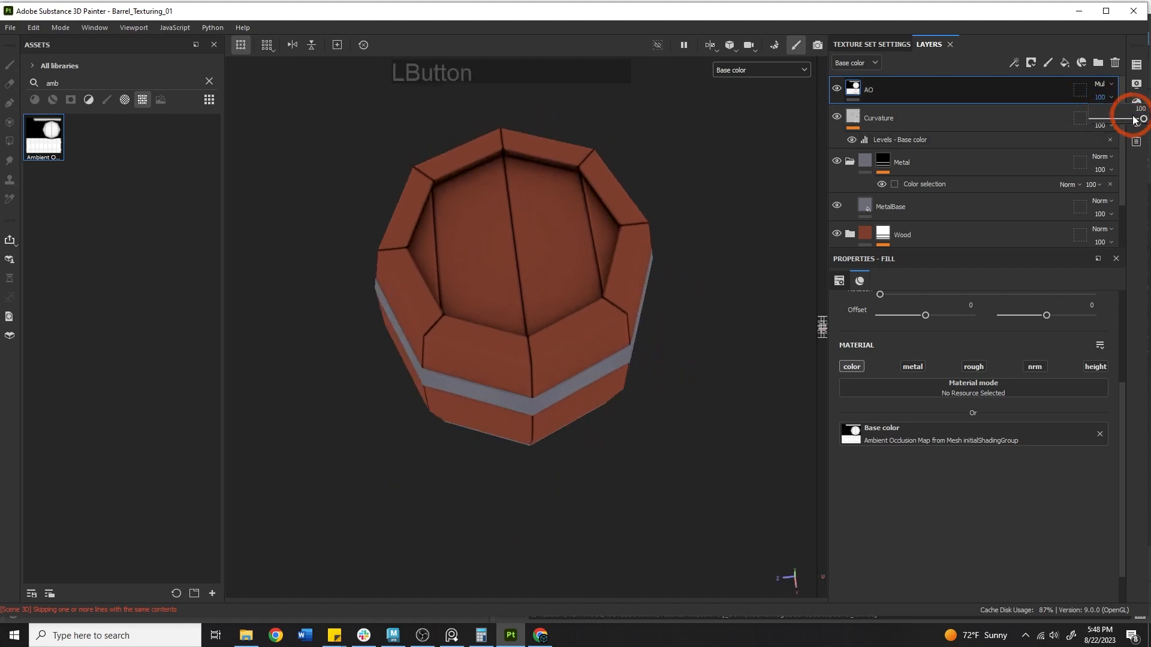
{"action": "left_click_drag", "start_coordinate": [1142, 119], "coordinate": [1113, 119]}
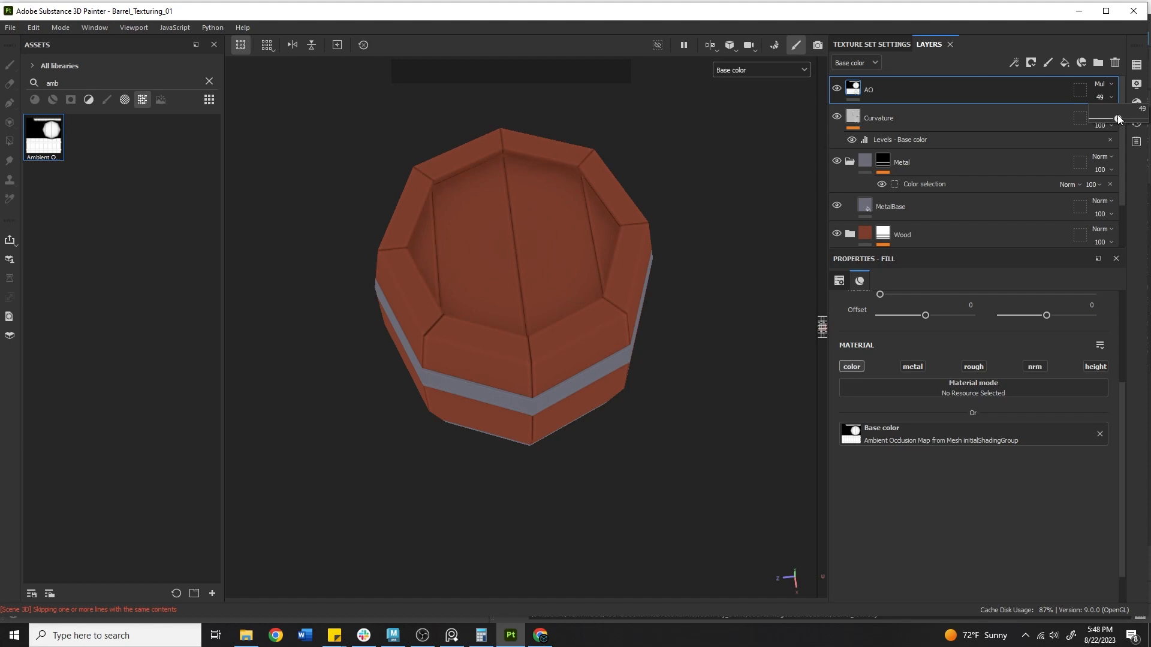
{"action": "left_click_drag", "start_coordinate": [1120, 118], "coordinate": [1121, 118]}
{"action": "left_click_drag", "start_coordinate": [599, 285], "coordinate": [549, 188], "text": "alt"}
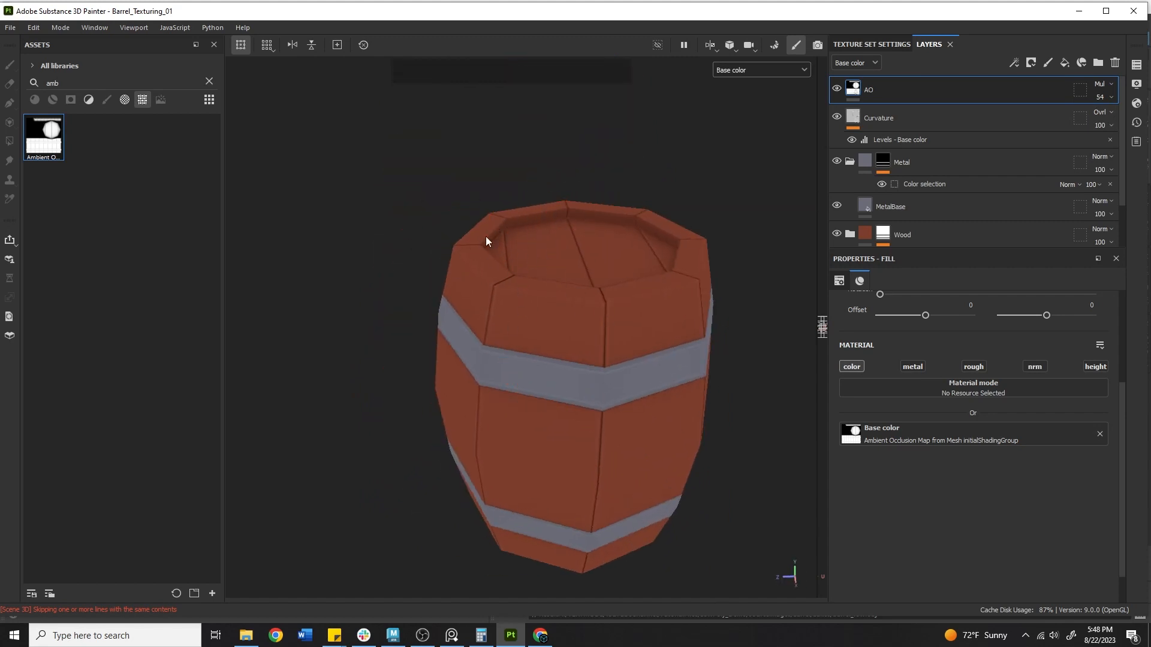
{"action": "right_click_drag", "start_coordinate": [470, 361], "coordinate": [451, 259], "text": "alt"}
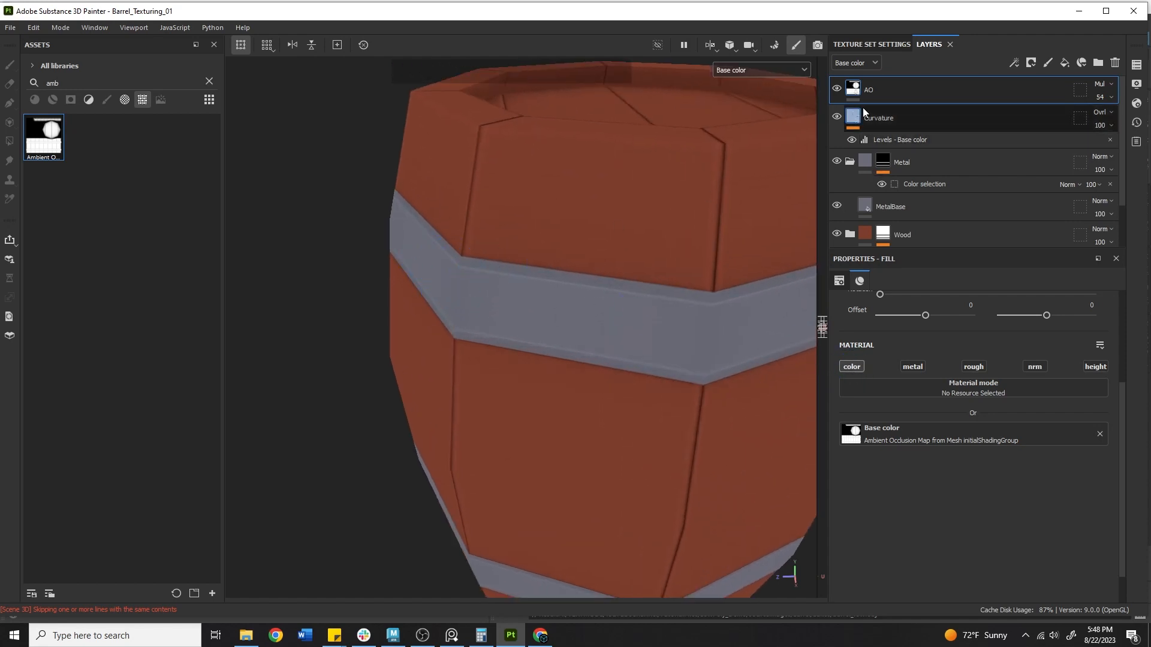
Toggle the AO layer's visibility repeatedly to compare the barrel with and without it
{"action": "left_click", "coordinate": [836, 89]}
{"action": "left_click", "coordinate": [836, 90]}
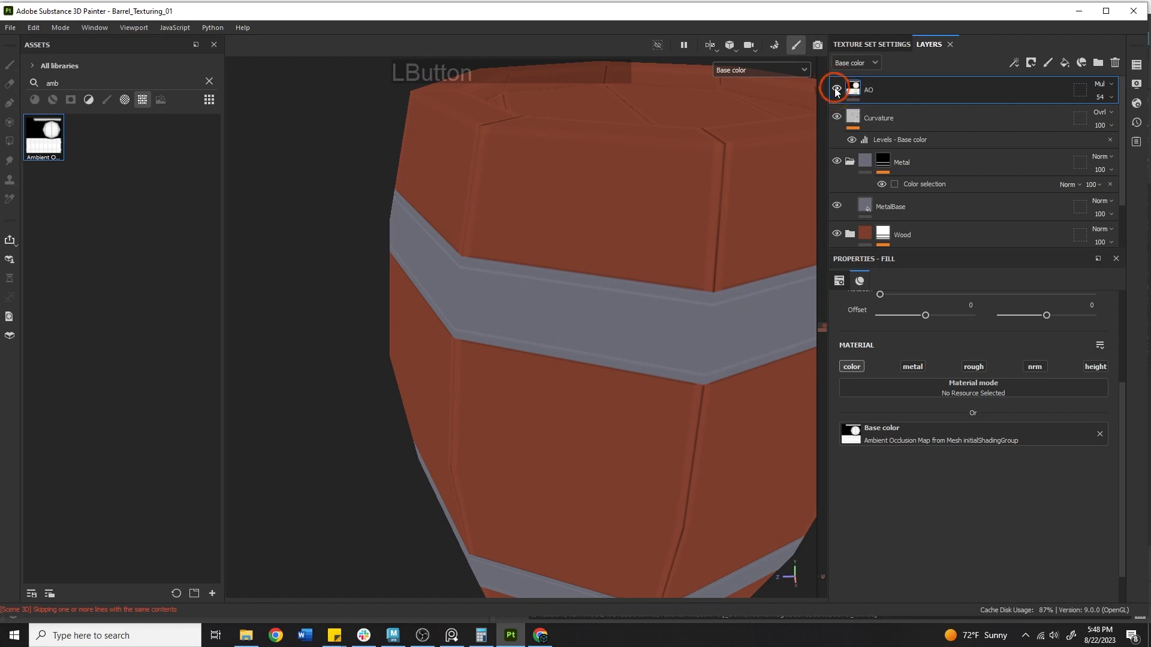
{"action": "left_click", "coordinate": [836, 90]}
{"action": "left_click", "coordinate": [836, 90]}
{"action": "right_click_drag", "start_coordinate": [513, 286], "coordinate": [539, 279], "text": "alt"}
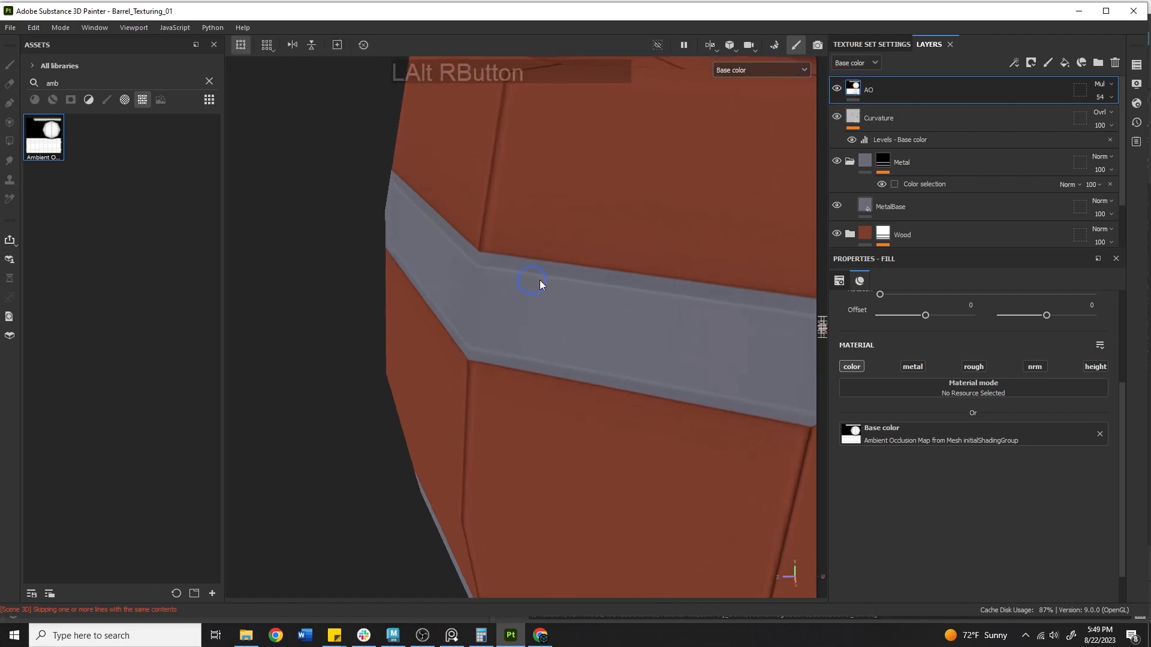
{"action": "left_click_drag", "start_coordinate": [584, 273], "coordinate": [500, 265], "text": "alt"}
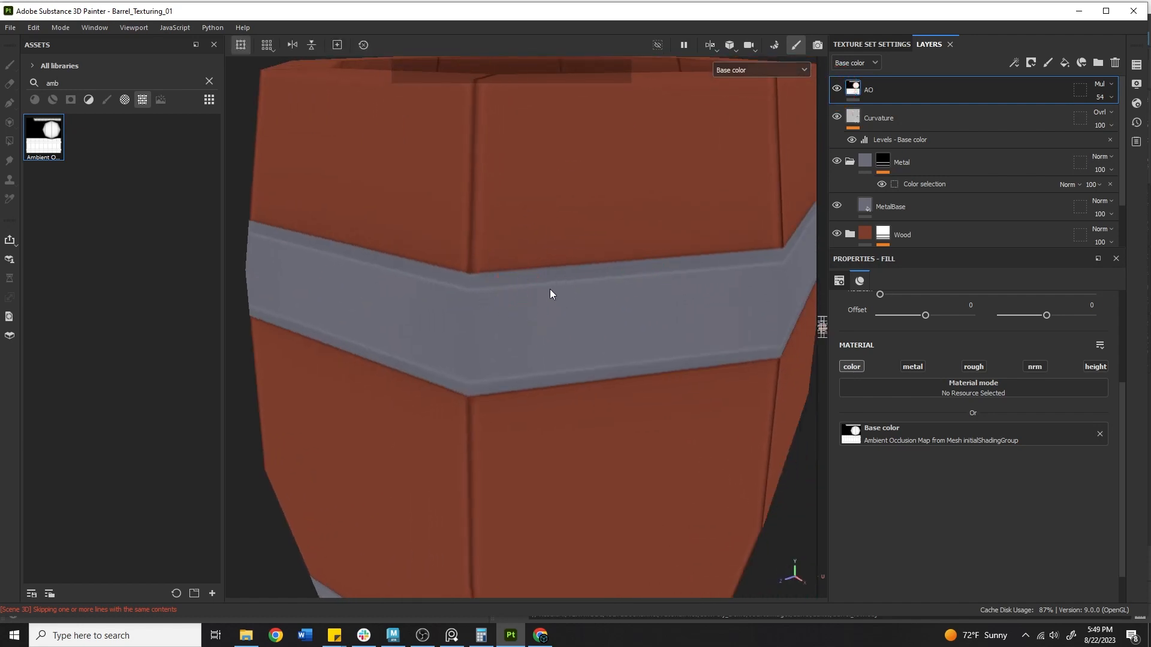
{"action": "left_click", "coordinate": [835, 89]}
{"action": "left_click", "coordinate": [834, 89]}
{"action": "left_click", "coordinate": [834, 89]}
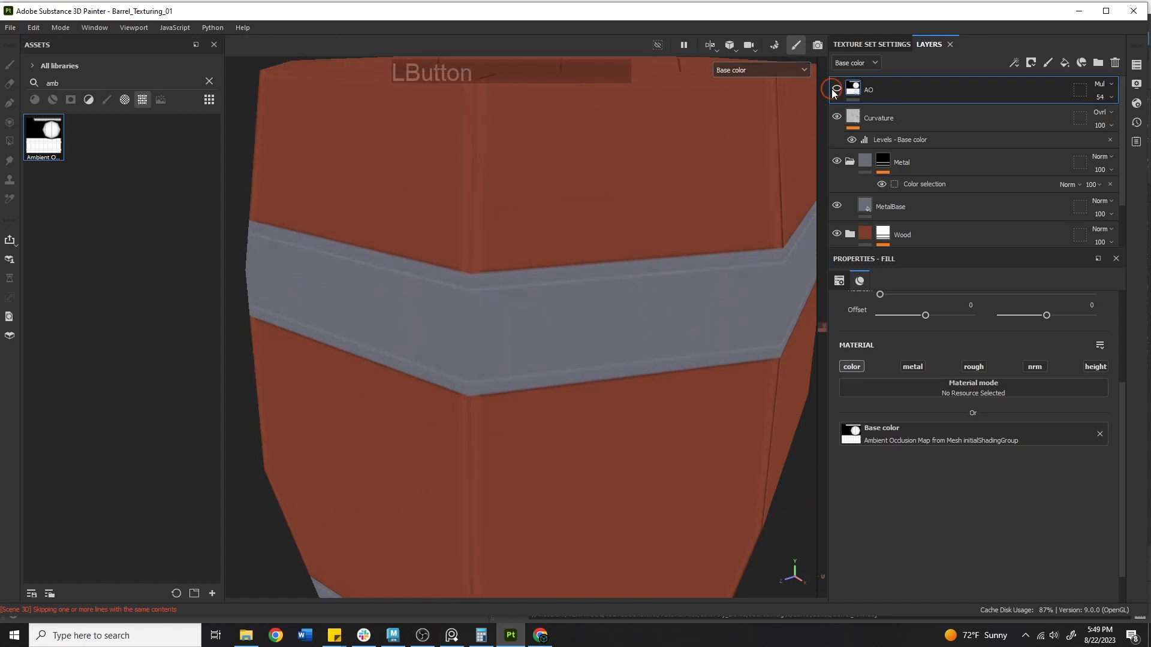
{"action": "left_click", "coordinate": [834, 89]}
Move the AO layer below Curvature and above the Metal group
{"action": "left_click_drag", "start_coordinate": [867, 85], "coordinate": [921, 155]}
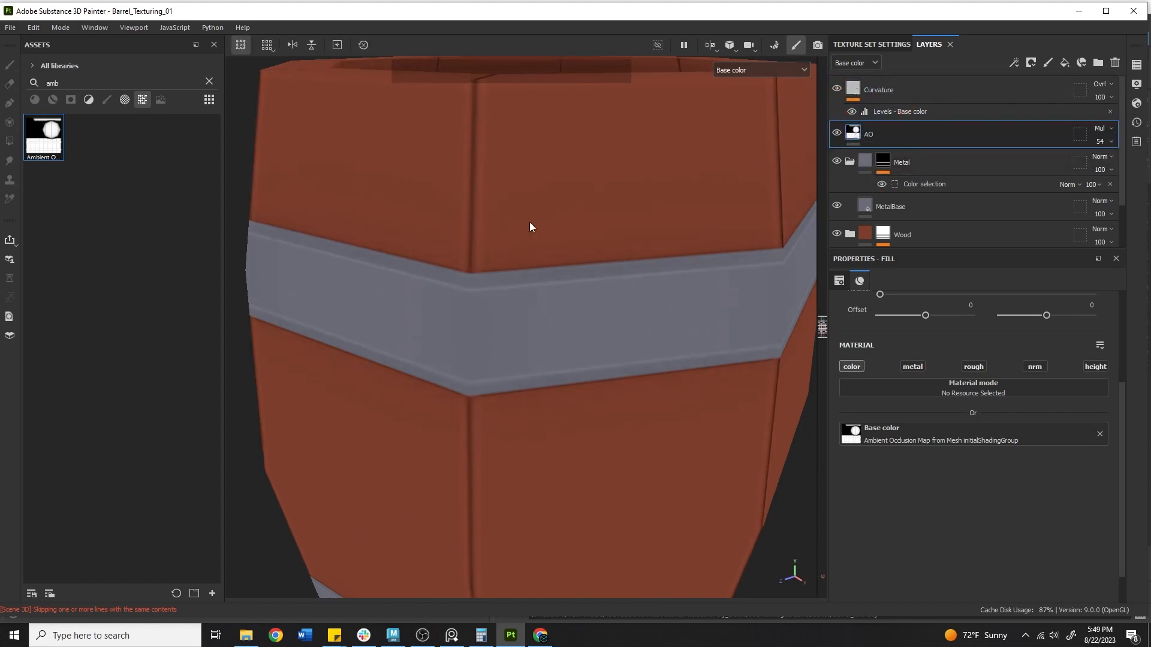
{"action": "right_click_drag", "start_coordinate": [530, 226], "coordinate": [464, 194], "text": "alt"}
{"action": "left_click_drag", "start_coordinate": [464, 194], "coordinate": [341, 285], "text": "alt"}
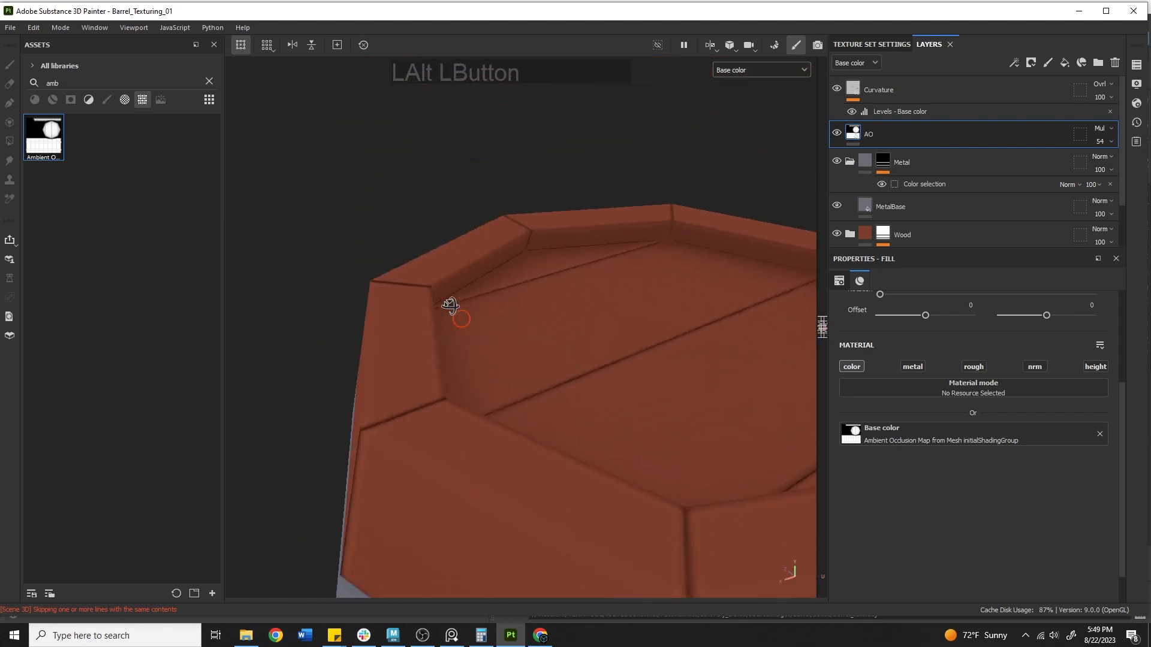
{"action": "right_click_drag", "start_coordinate": [341, 285], "coordinate": [578, 303], "text": "alt"}
{"action": "left_click_drag", "start_coordinate": [577, 303], "coordinate": [398, 383], "text": "alt"}
{"action": "right_click_drag", "start_coordinate": [398, 383], "coordinate": [595, 347], "text": "alt"}
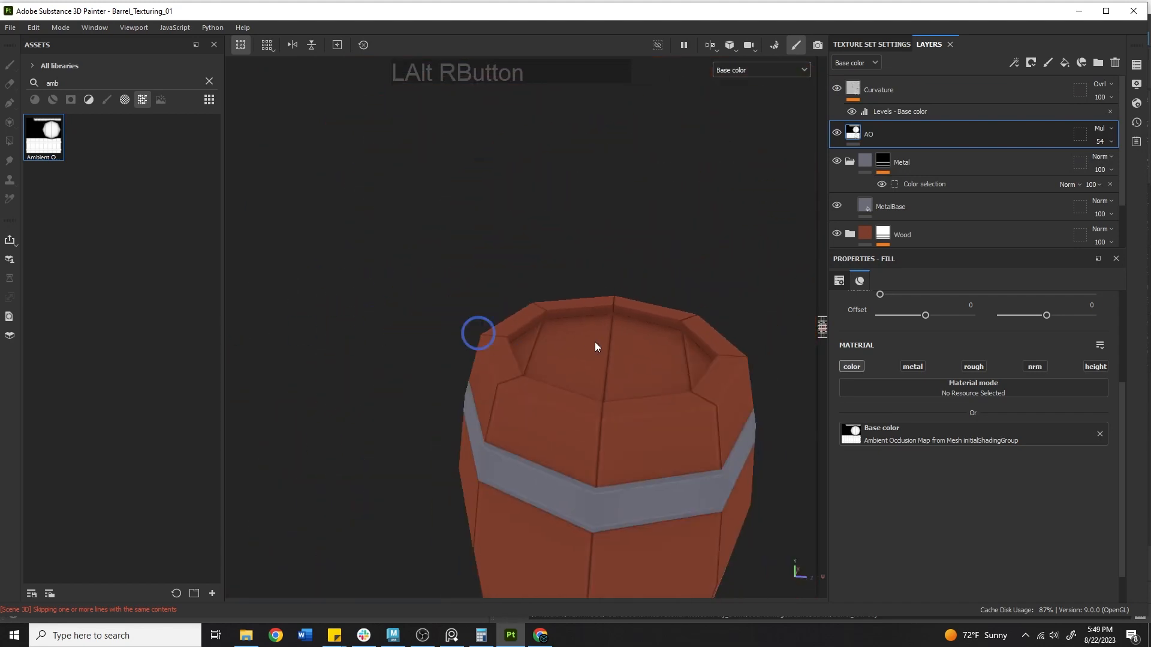
{"action": "middle_click_drag", "start_coordinate": [595, 346], "coordinate": [621, 227], "text": "alt"}
{"action": "left_click_drag", "start_coordinate": [620, 227], "coordinate": [725, 142], "text": "alt"}
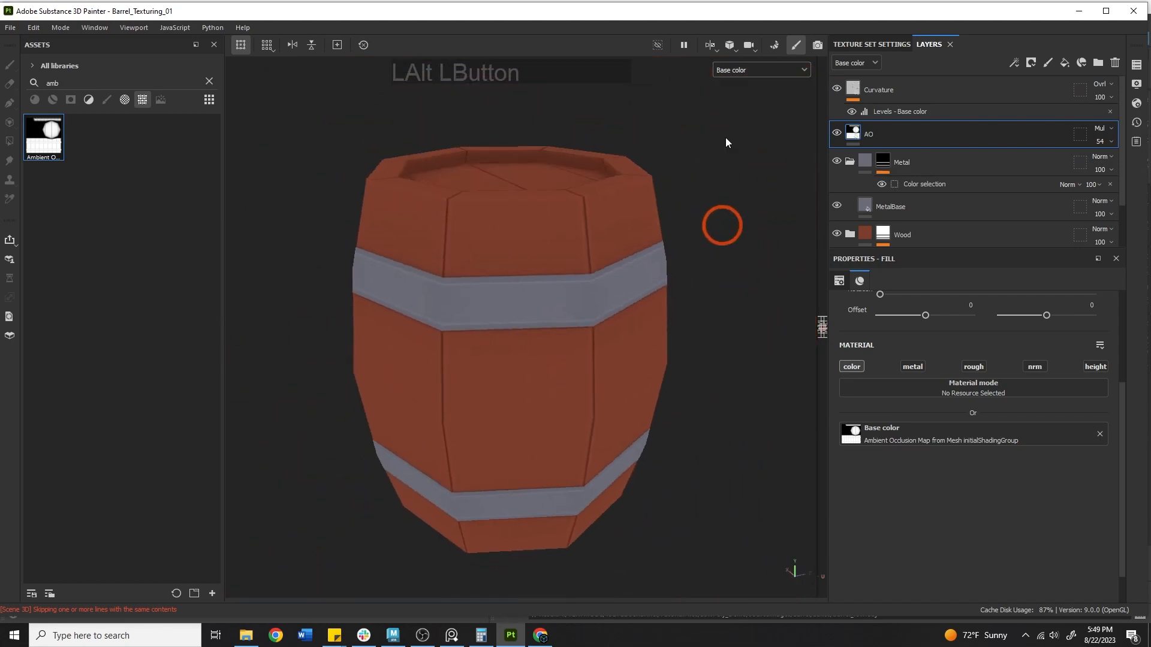
Switch the viewport back to the full lit Material display
{"action": "left_click", "coordinate": [743, 69]}
{"action": "left_click", "coordinate": [745, 95]}
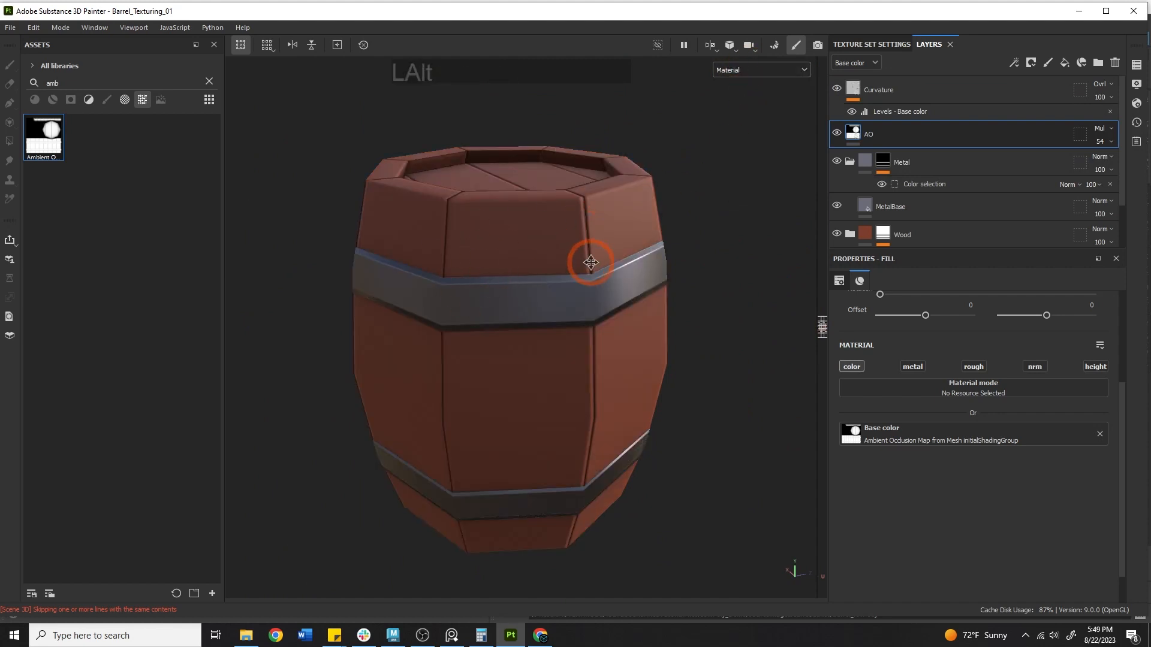
{"action": "middle_click_drag", "start_coordinate": [589, 262], "coordinate": [625, 297], "text": "alt"}
{"action": "mouse_move", "coordinate": [624, 297]}
{"action": "right_mouse_down", "text": "shift"}
{"action": "mouse_move", "coordinate": [676, 311]}
{"action": "mouse_move", "coordinate": [636, 302]}
{"action": "right_mouse_up", "text": "shift"}
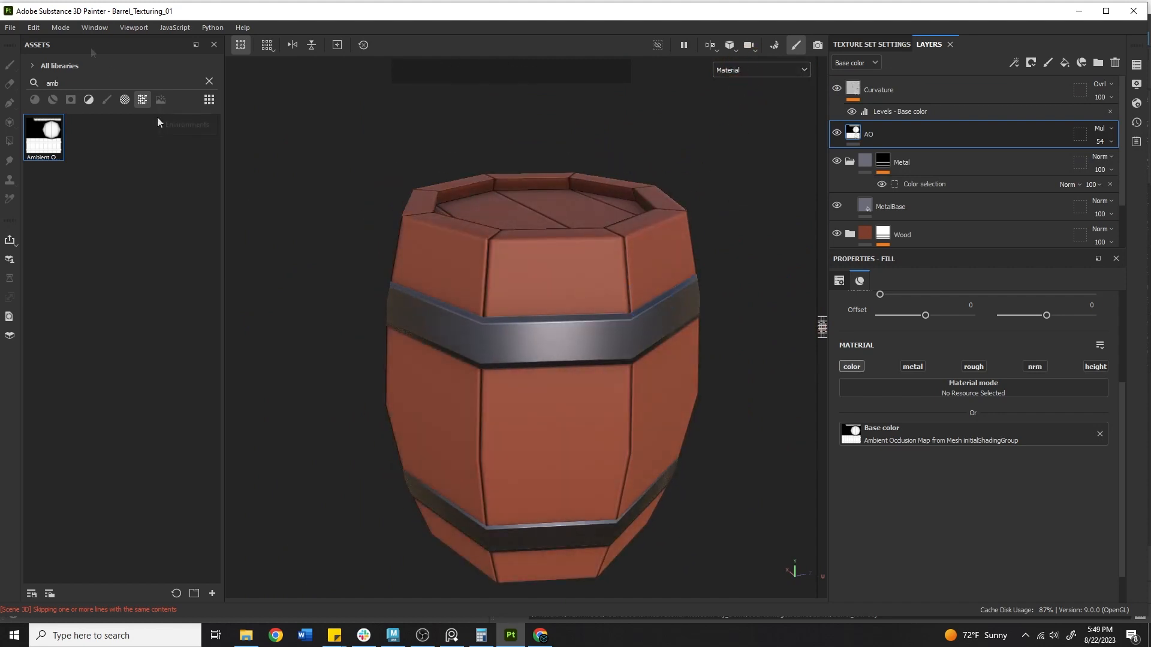
Save the project from the File menu
{"action": "left_click", "coordinate": [10, 27]}
{"action": "left_click", "coordinate": [41, 120]}
{"action": "middle_click_drag", "start_coordinate": [560, 249], "coordinate": [557, 200], "text": "alt"}
{"action": "right_click_drag", "start_coordinate": [727, 263], "coordinate": [606, 258], "text": "alt"}
{"action": "left_click_drag", "start_coordinate": [534, 300], "coordinate": [556, 284], "text": "alt"}
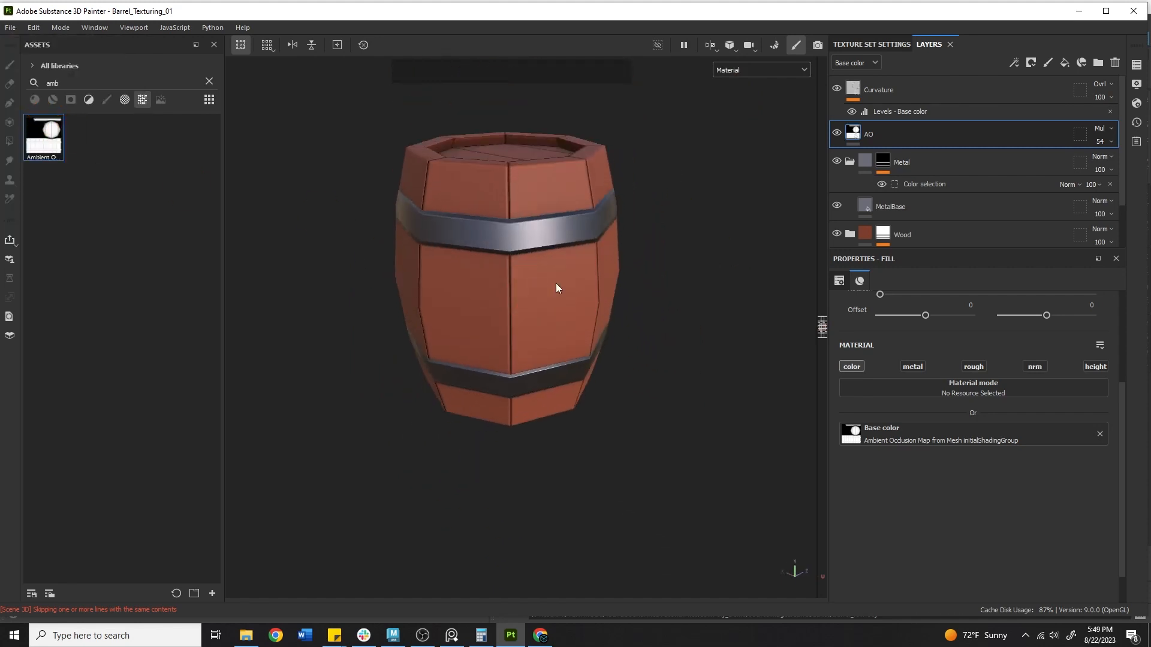
Review the Texture Set Settings mesh maps, from Normal and World space normal down to Thickness
{"action": "left_click", "coordinate": [916, 89]}
{"action": "left_click", "coordinate": [835, 49]}
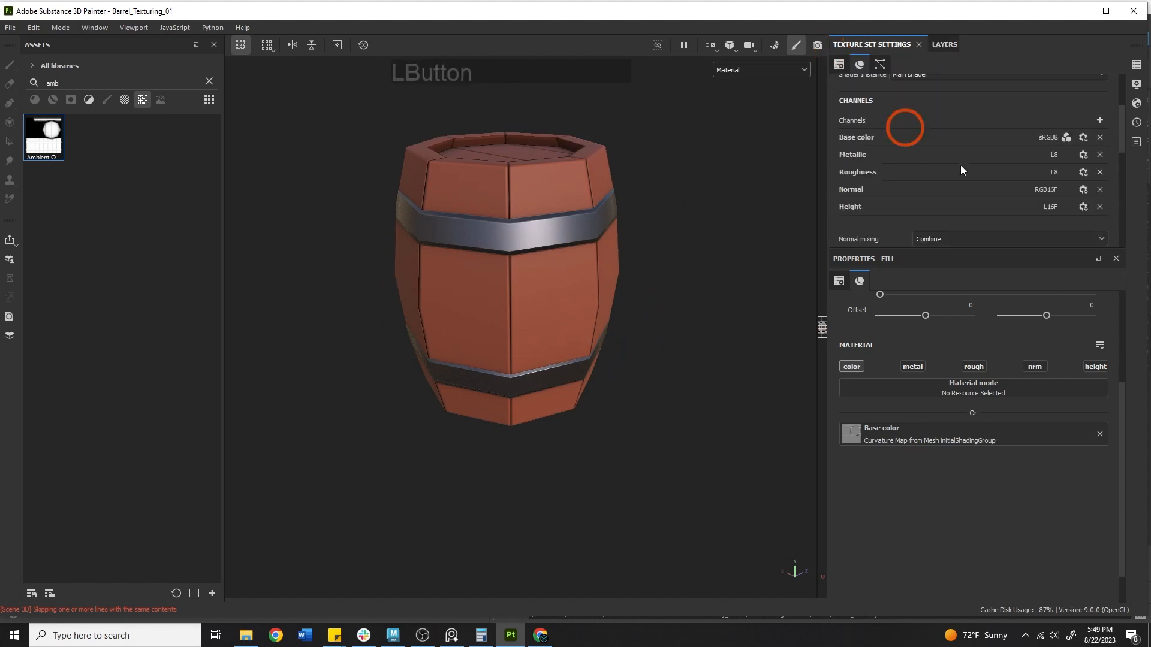
{"action": "scroll", "coordinate": [986, 161], "scroll_direction": "down", "scroll_amount": 2}
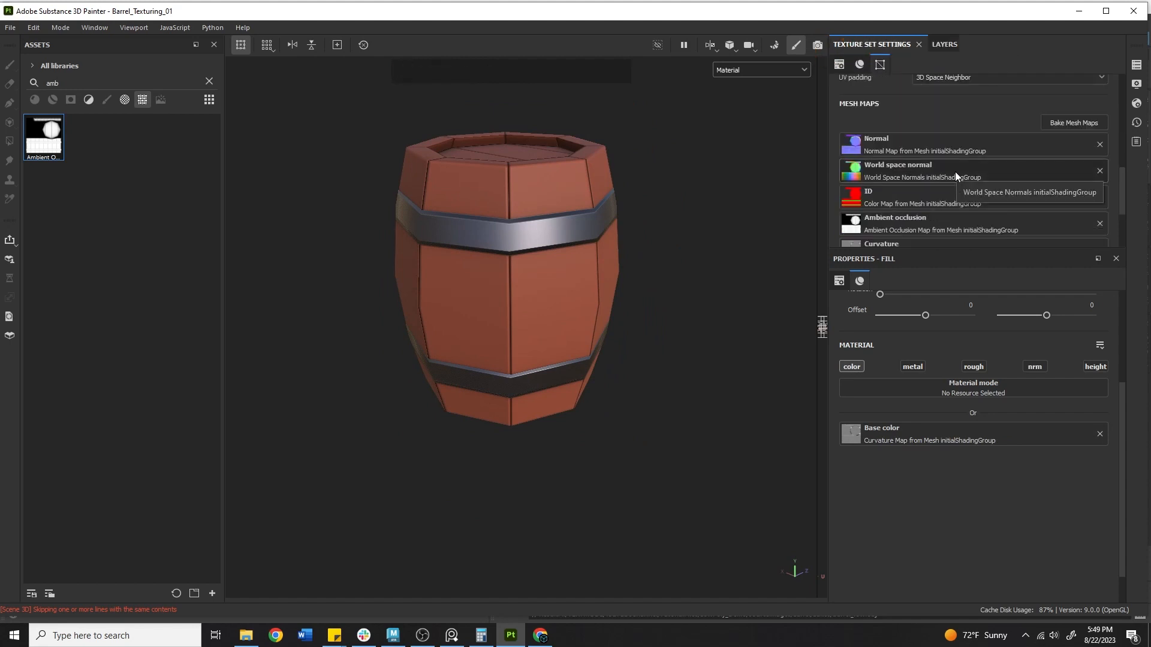
{"action": "scroll", "coordinate": [916, 164], "scroll_direction": "down", "scroll_amount": 3}
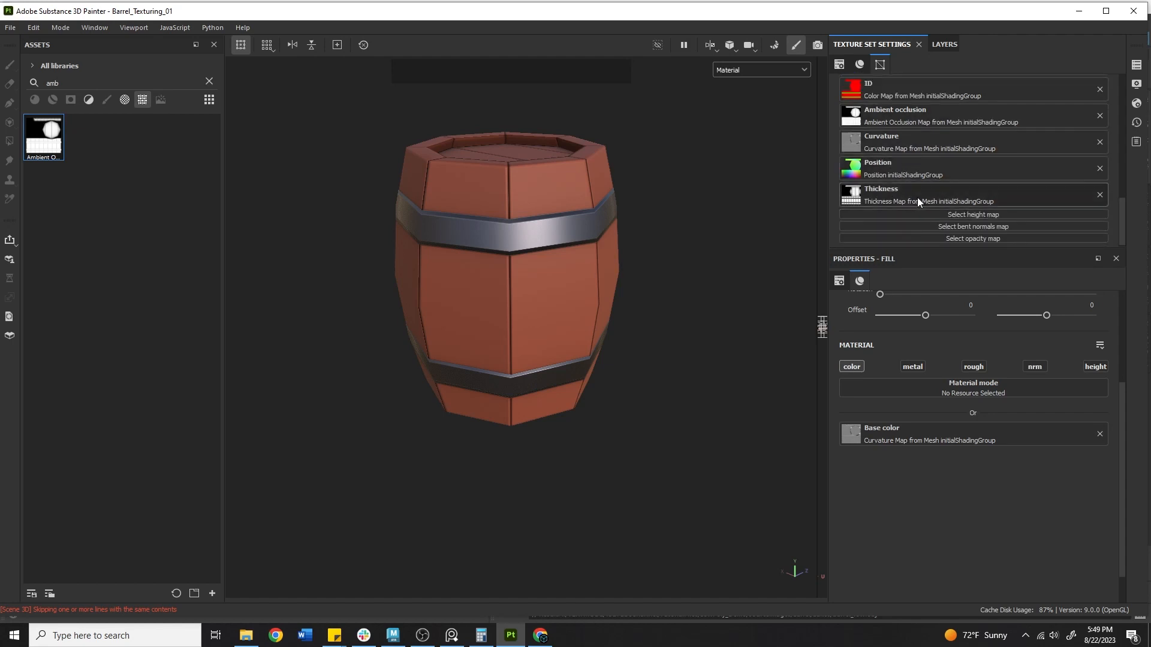
{"action": "scroll", "coordinate": [942, 181], "scroll_direction": "up", "scroll_amount": 3}
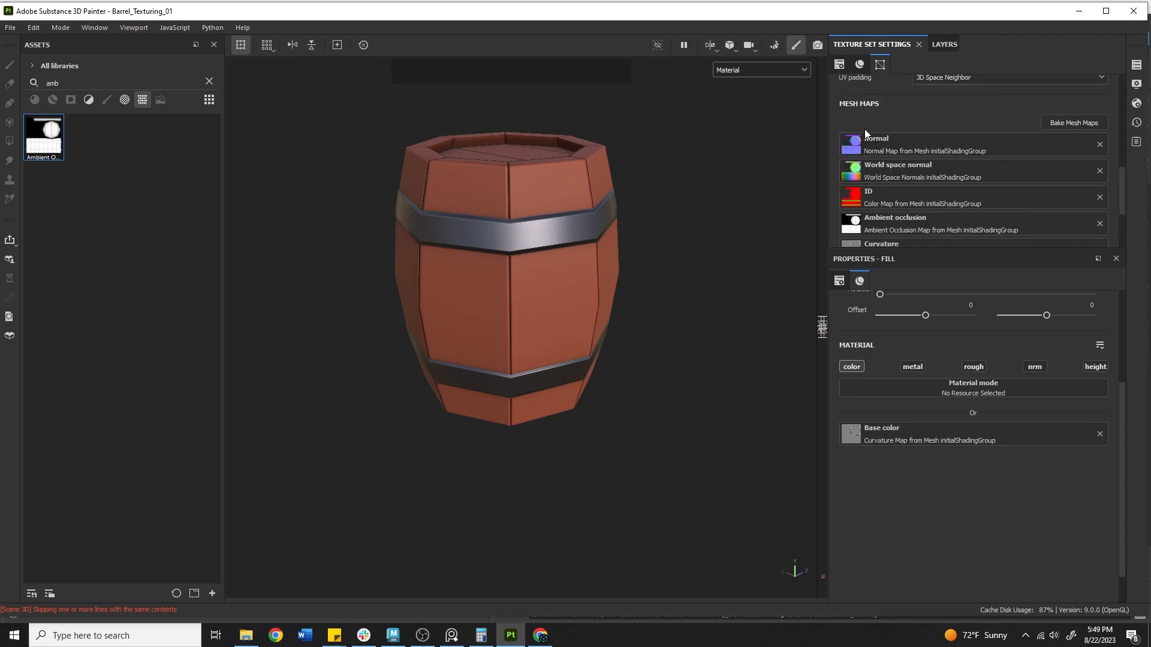
{"action": "scroll", "coordinate": [901, 142], "scroll_direction": "down", "scroll_amount": 1}
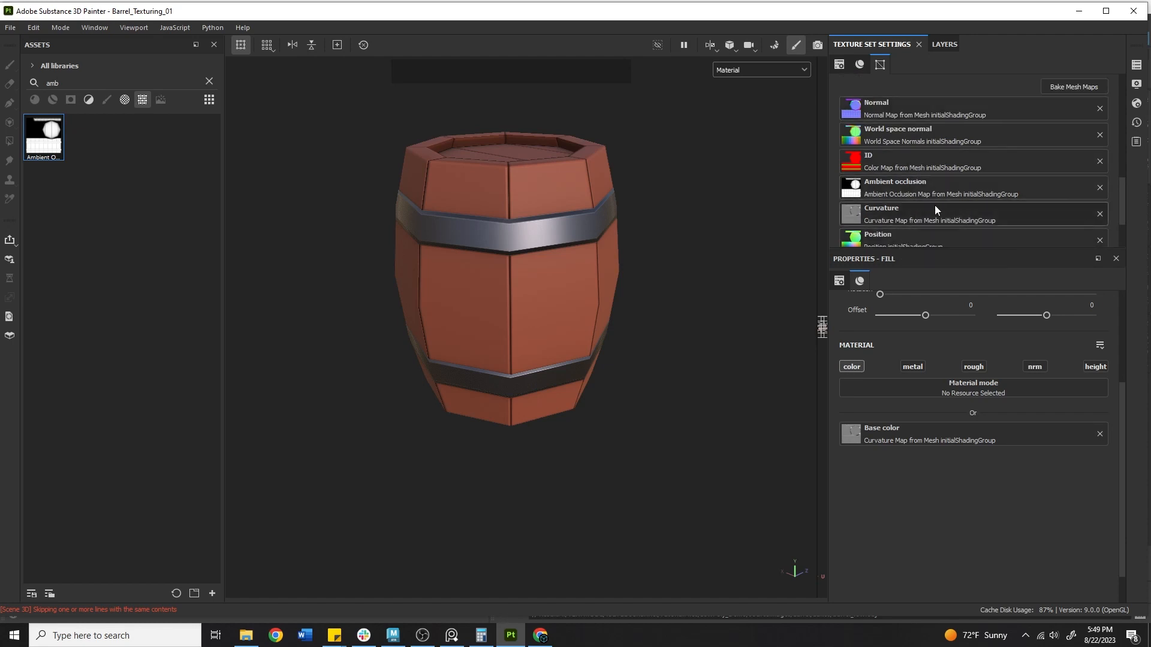
{"action": "scroll", "coordinate": [934, 209], "scroll_direction": "down", "scroll_amount": 2}
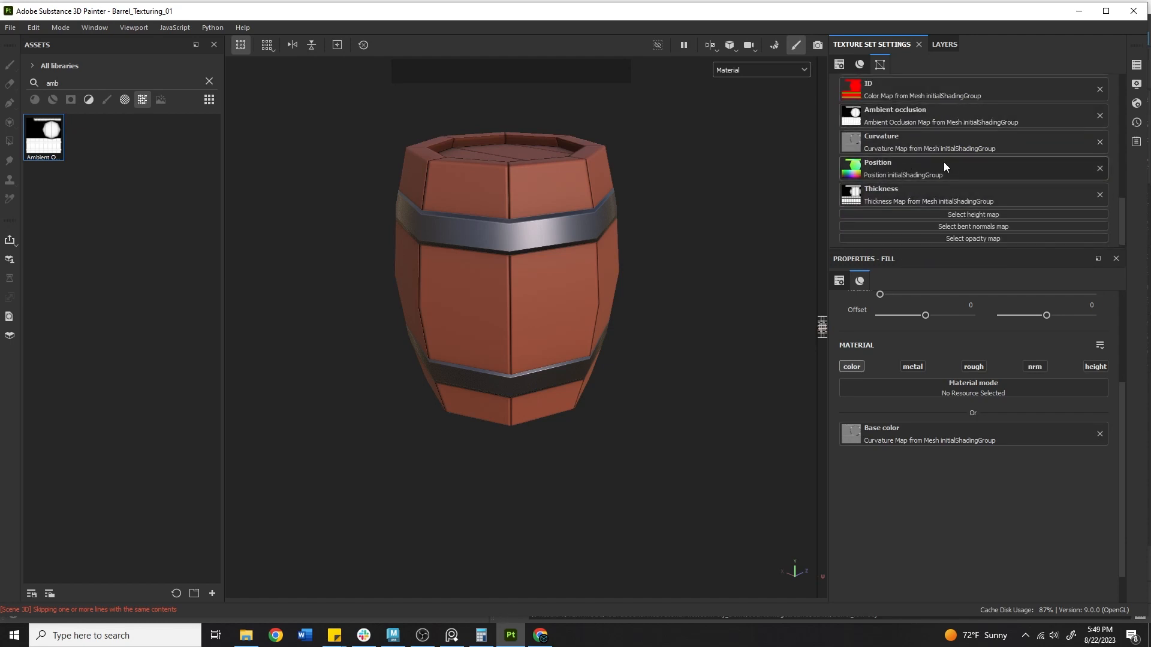
{"action": "scroll", "coordinate": [936, 161], "scroll_direction": "up", "scroll_amount": 6}
{"action": "left_click", "coordinate": [933, 42]}
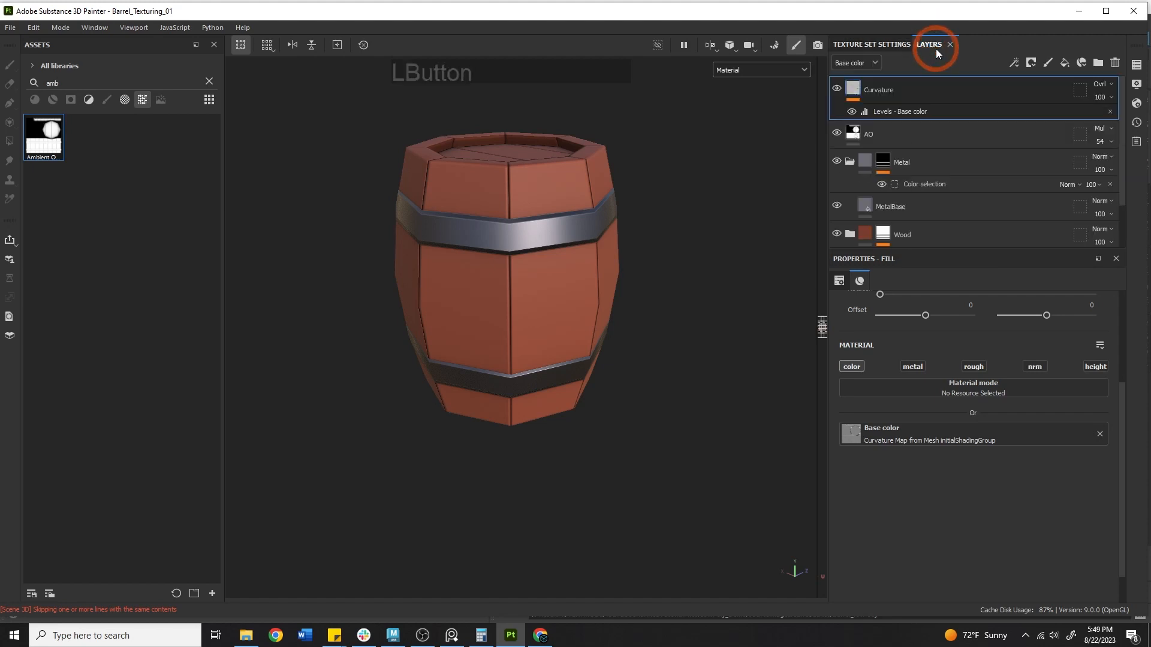
{"action": "left_click", "coordinate": [876, 44]}
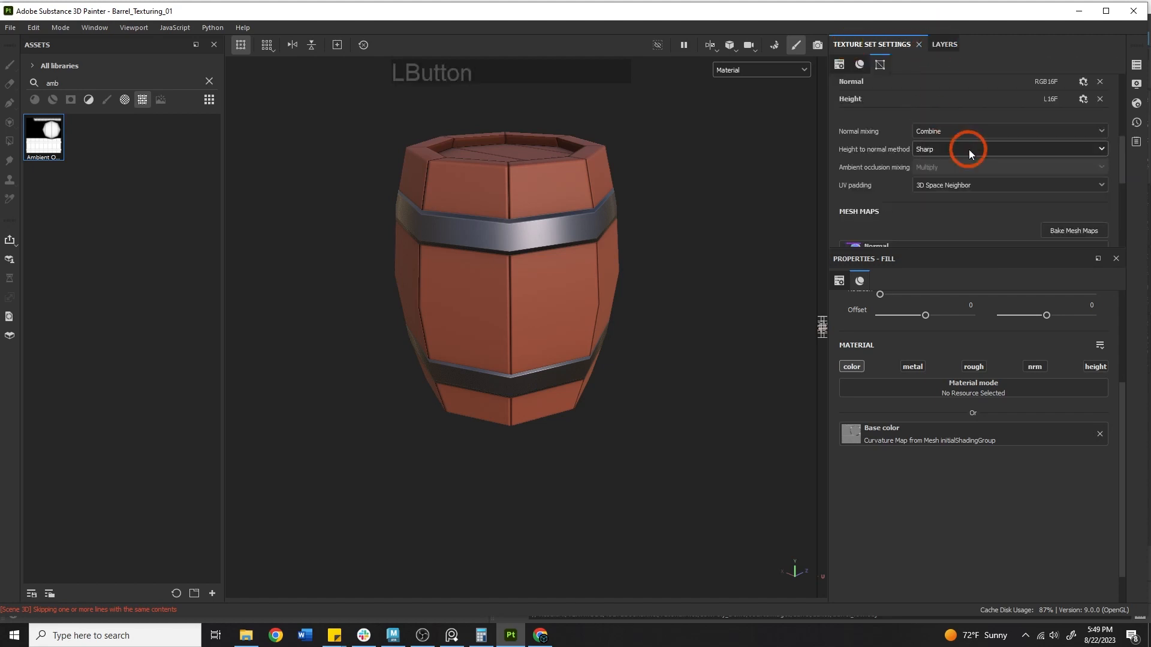
{"action": "scroll", "coordinate": [965, 147], "scroll_direction": "down", "scroll_amount": 4}
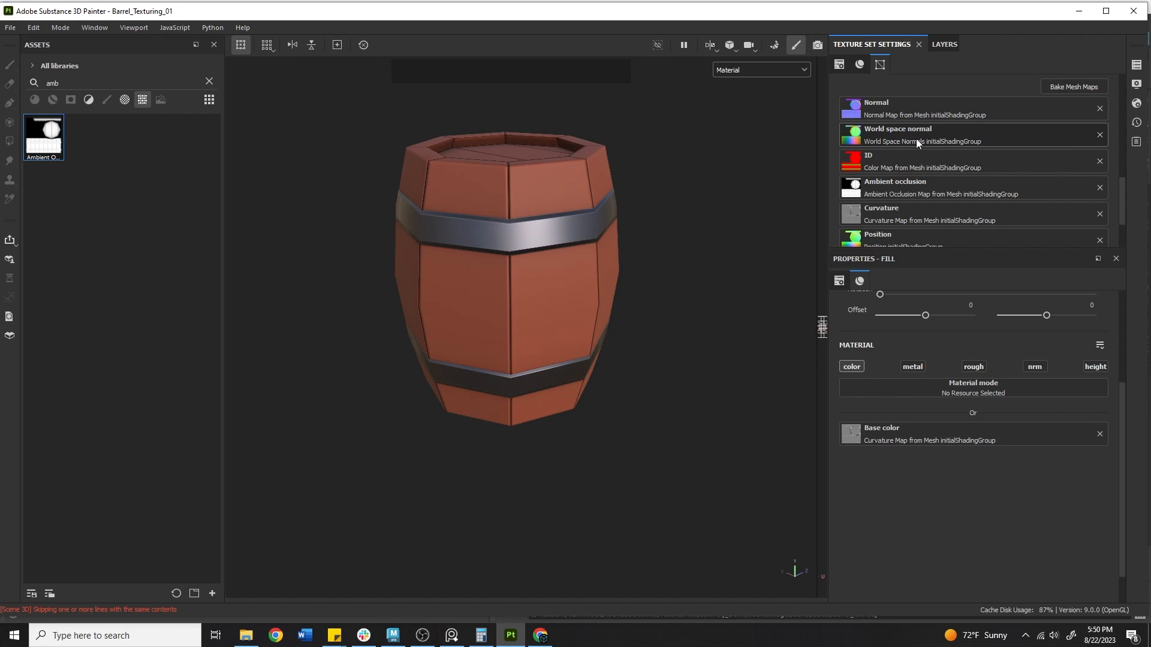
Add a new fill layer at the top of the stack, deleting an accidental paint layer
{"action": "left_click", "coordinate": [945, 44]}
{"action": "left_click", "coordinate": [84, 76]}
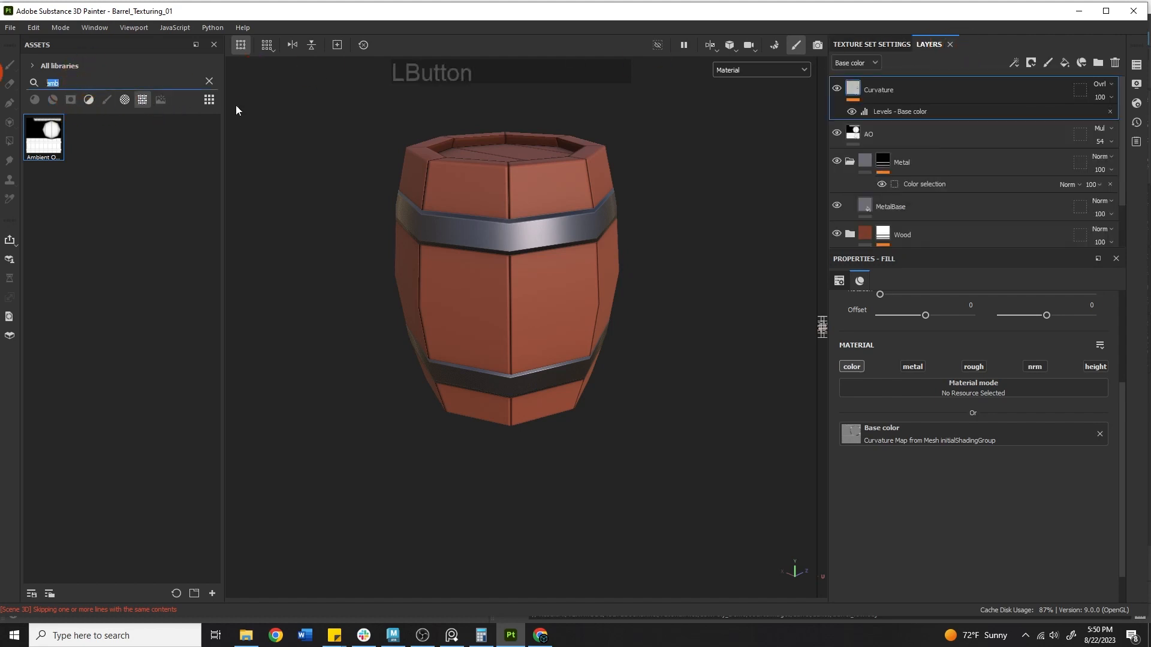
{"action": "left_click", "coordinate": [1065, 61]}
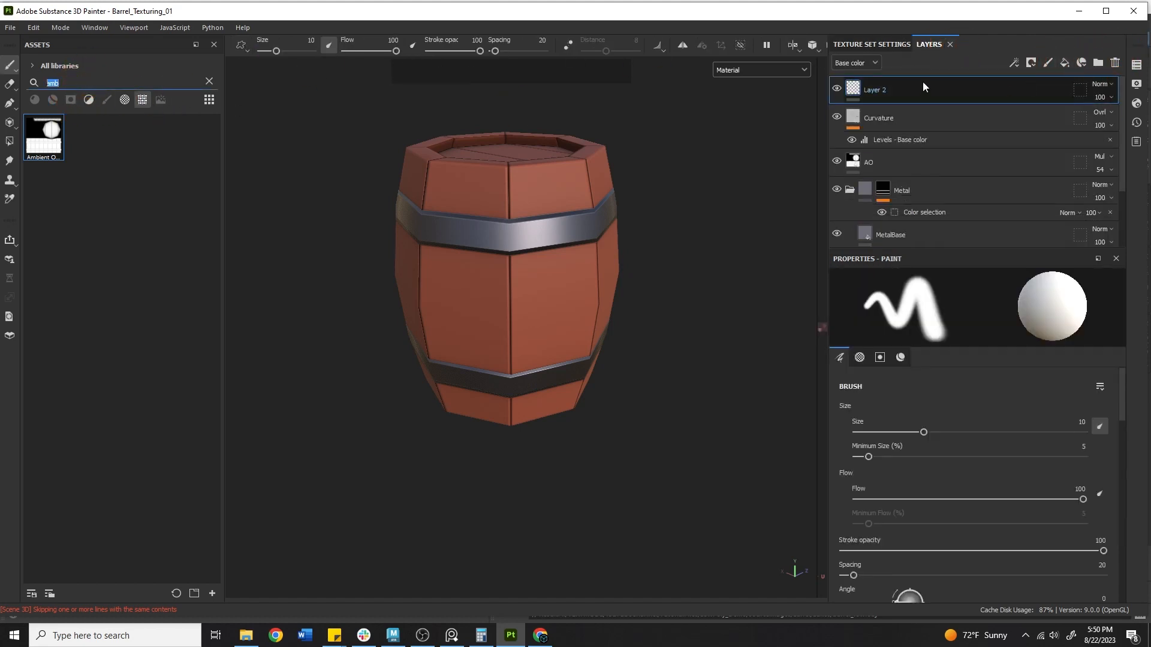
{"action": "left_click", "coordinate": [922, 81]}
{"action": "key", "text": "Delete"}
{"action": "left_click", "coordinate": [1063, 65]}
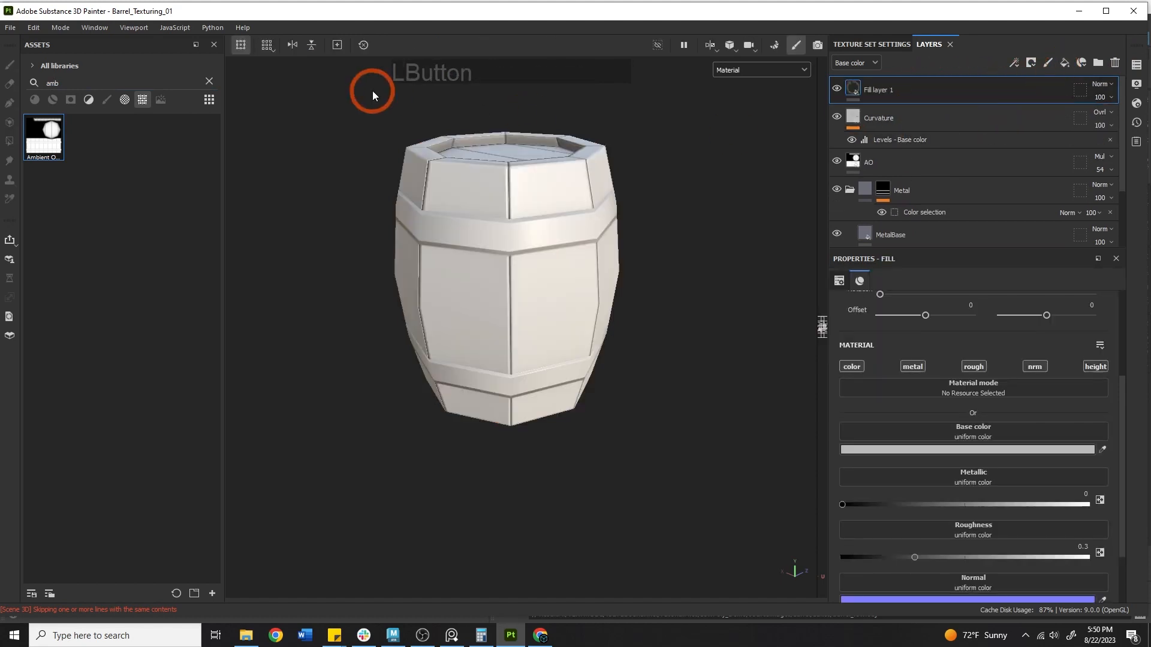
Use the World Space Normals map as the fill's base color, disabling metal, rough, nrm and height
{"action": "left_click_drag", "start_coordinate": [72, 82], "coordinate": [5, 81]}
{"action": "type", "text": "world"}
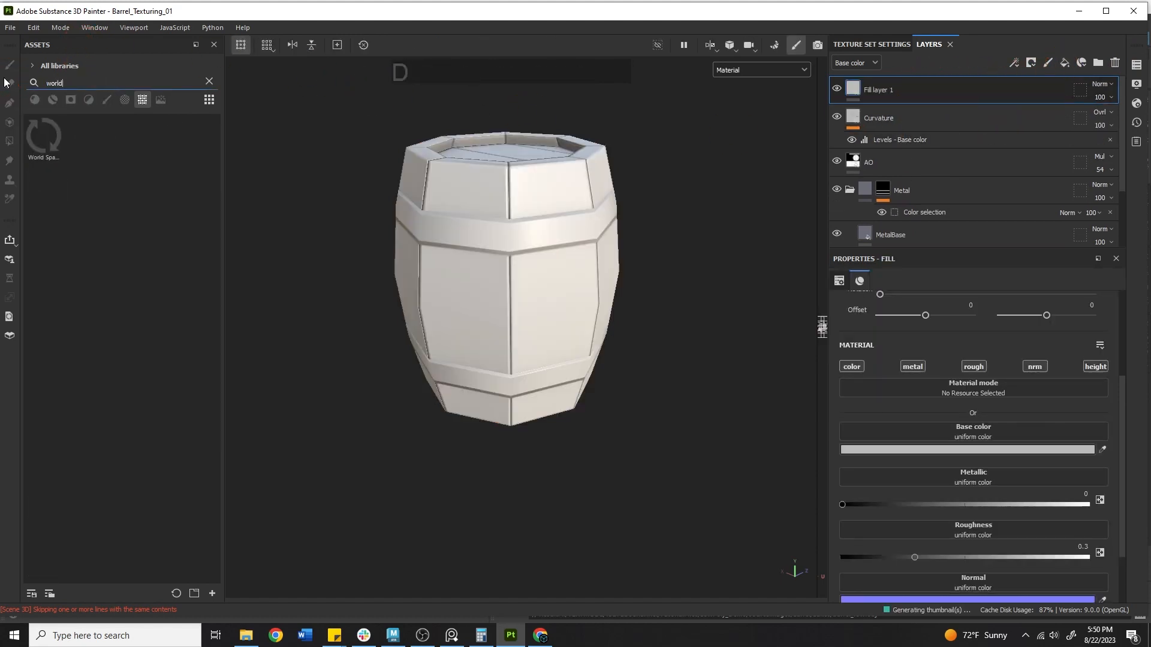
{"action": "left_click_drag", "start_coordinate": [48, 145], "coordinate": [886, 430]}
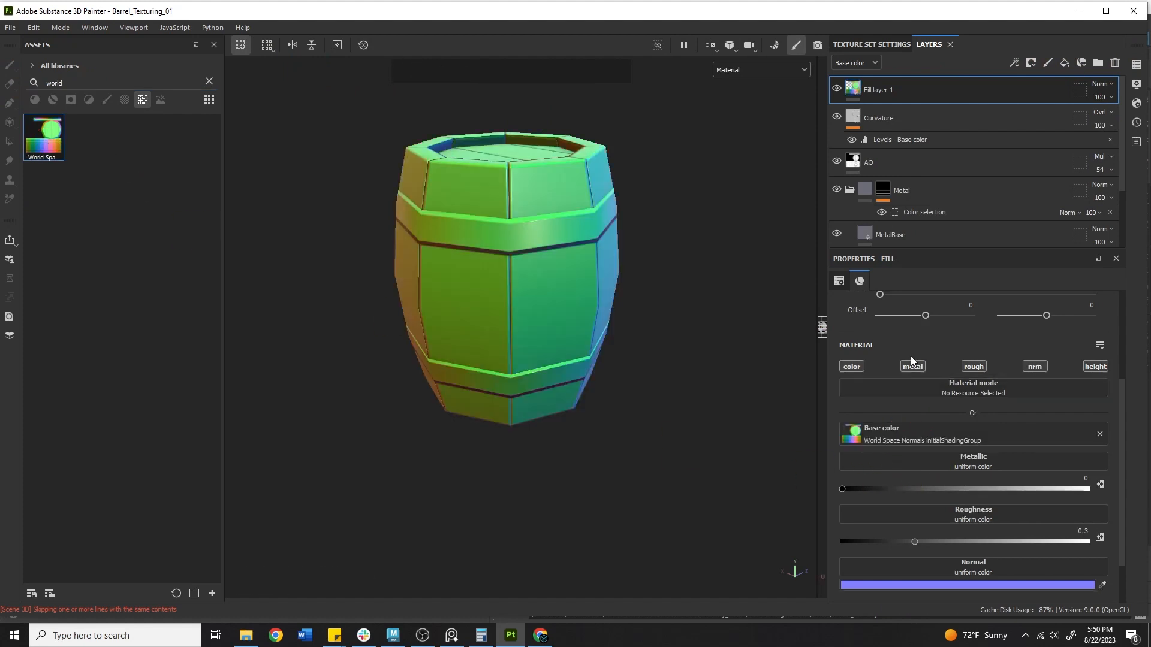
{"action": "left_click", "coordinate": [912, 367]}
{"action": "left_click", "coordinate": [981, 366]}
{"action": "left_click", "coordinate": [1031, 366]}
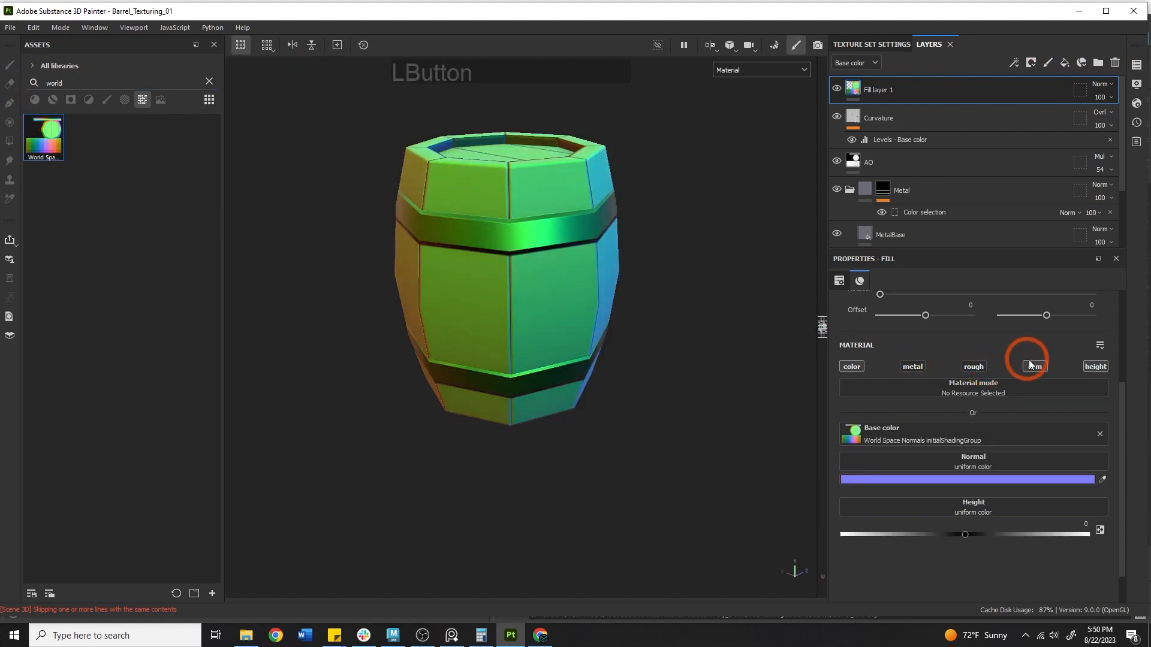
{"action": "left_click", "coordinate": [1092, 366]}
Orbit around the barrel to inspect its green, blue and orange world-normal tinting
{"action": "left_click_drag", "start_coordinate": [505, 226], "coordinate": [787, 236], "text": "alt"}
{"action": "right_click_drag", "start_coordinate": [787, 236], "coordinate": [413, 172], "text": "alt"}
{"action": "middle_click_drag", "start_coordinate": [414, 172], "coordinate": [519, 225], "text": "alt"}
{"action": "left_click_drag", "start_coordinate": [518, 224], "coordinate": [740, 235], "text": "alt"}
{"action": "middle_click_drag", "start_coordinate": [557, 247], "coordinate": [429, 251], "text": "alt"}
{"action": "left_click_drag", "start_coordinate": [429, 250], "coordinate": [688, 255], "text": "alt"}
{"action": "middle_click_drag", "start_coordinate": [644, 177], "coordinate": [691, 208], "text": "alt"}
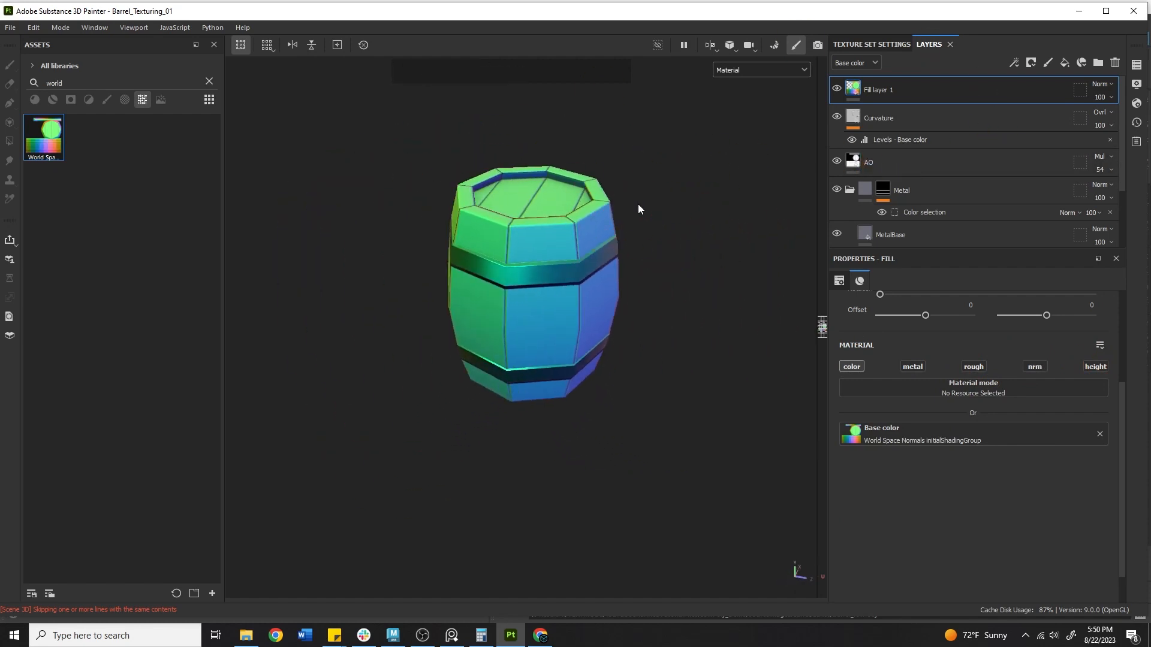
{"action": "left_click_drag", "start_coordinate": [432, 242], "coordinate": [413, 315], "text": "alt"}
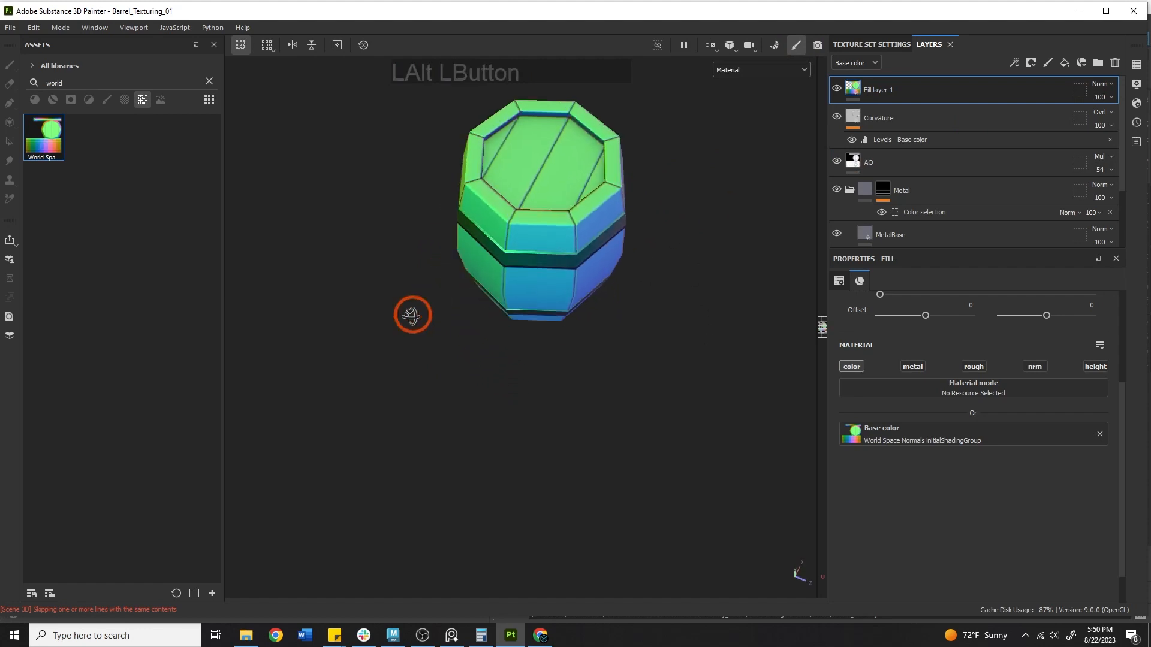
{"action": "middle_click_drag", "start_coordinate": [500, 228], "coordinate": [531, 336], "text": "alt"}
{"action": "right_click_drag", "start_coordinate": [531, 336], "coordinate": [716, 300], "text": "alt"}
{"action": "left_click_drag", "start_coordinate": [716, 288], "coordinate": [623, 193], "text": "alt"}
{"action": "middle_click_drag", "start_coordinate": [606, 222], "coordinate": [498, 282], "text": "alt"}
{"action": "left_click_drag", "start_coordinate": [497, 283], "coordinate": [361, 287], "text": "alt"}
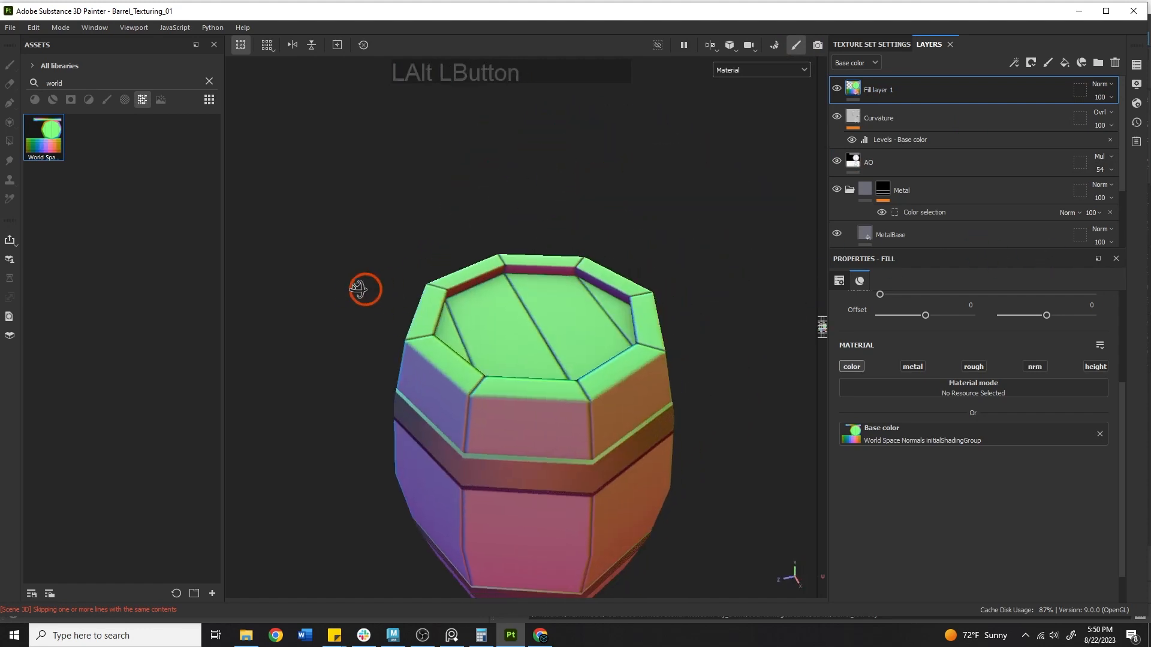
{"action": "left_click_drag", "start_coordinate": [563, 299], "coordinate": [346, 280], "text": "alt"}
{"action": "middle_click_drag", "start_coordinate": [513, 260], "coordinate": [539, 180], "text": "alt"}
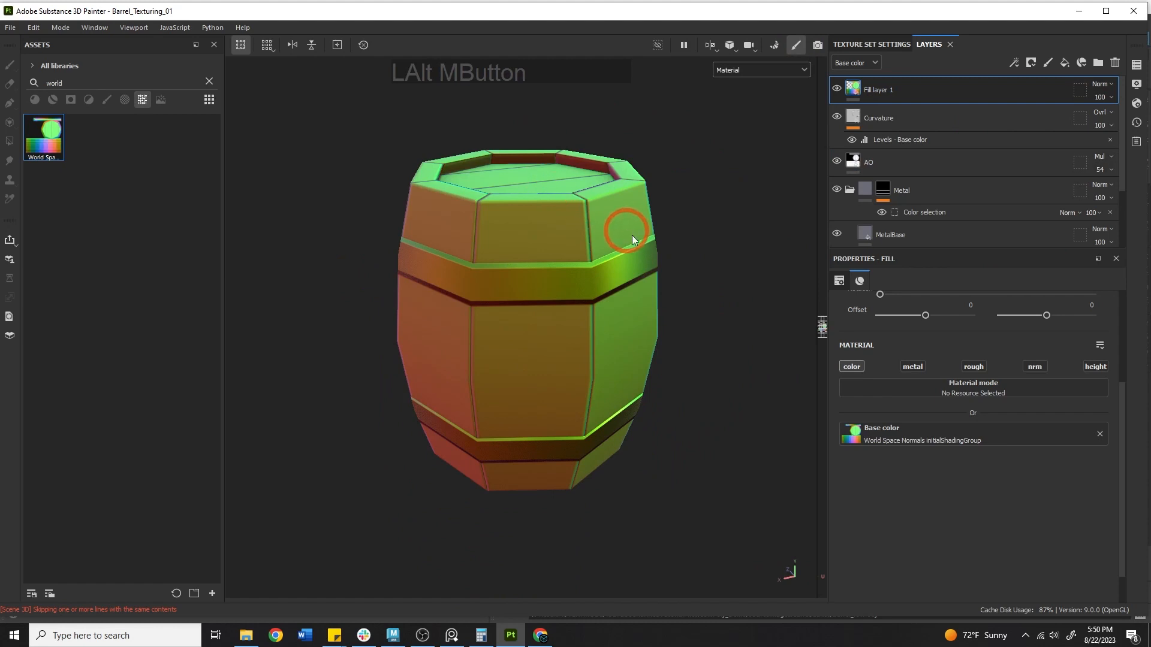
{"action": "left_click_drag", "start_coordinate": [631, 235], "coordinate": [419, 212], "text": "alt"}
{"action": "middle_click_drag", "start_coordinate": [657, 224], "coordinate": [567, 243], "text": "alt"}
{"action": "left_click_drag", "start_coordinate": [567, 243], "coordinate": [465, 249], "text": "alt"}
{"action": "mouse_move", "coordinate": [599, 281]}
{"action": "middle_mouse_down", "text": "alt"}
{"action": "mouse_move", "coordinate": [621, 295]}
{"action": "mouse_move", "coordinate": [608, 296]}
{"action": "middle_mouse_up", "text": "alt"}
{"action": "right_click_drag", "start_coordinate": [607, 296], "coordinate": [827, 291], "text": "alt"}
{"action": "left_click_drag", "start_coordinate": [501, 316], "coordinate": [544, 287], "text": "alt"}
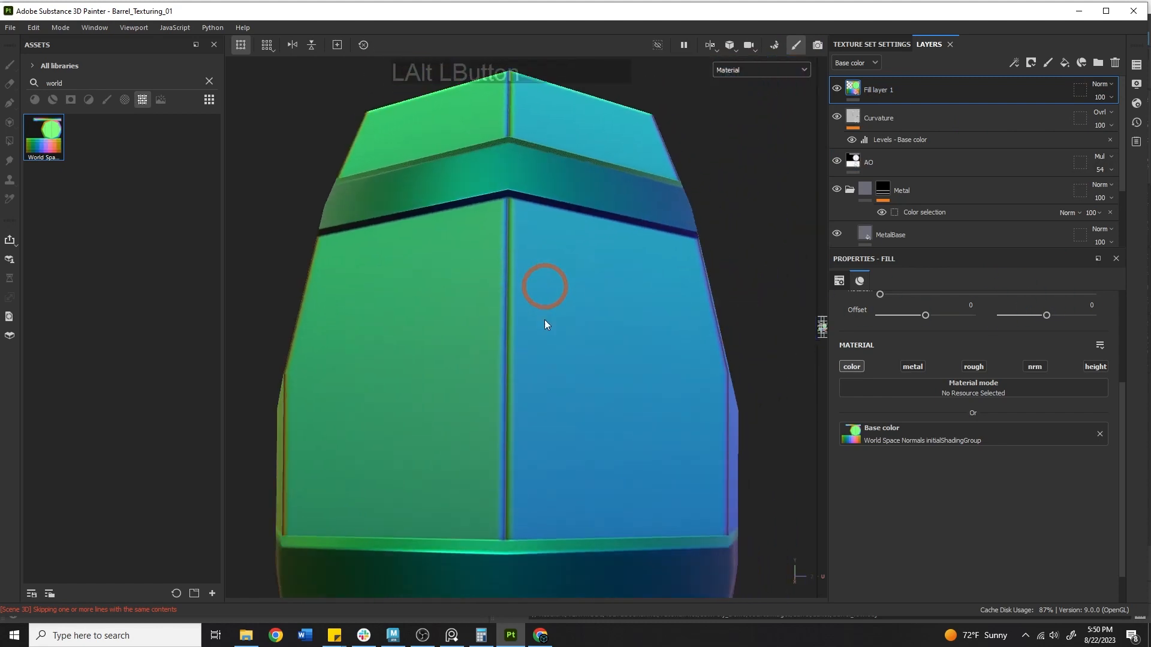
{"action": "right_click_drag", "start_coordinate": [623, 352], "coordinate": [527, 342], "text": "alt"}
{"action": "left_click_drag", "start_coordinate": [628, 303], "coordinate": [618, 308], "text": "alt"}
{"action": "middle_click_drag", "start_coordinate": [620, 307], "coordinate": [496, 357], "text": "alt"}
{"action": "left_click_drag", "start_coordinate": [496, 357], "coordinate": [541, 261], "text": "alt"}
{"action": "middle_click_drag", "start_coordinate": [541, 261], "coordinate": [342, 226], "text": "alt"}
{"action": "left_click_drag", "start_coordinate": [341, 226], "coordinate": [573, 275], "text": "alt"}
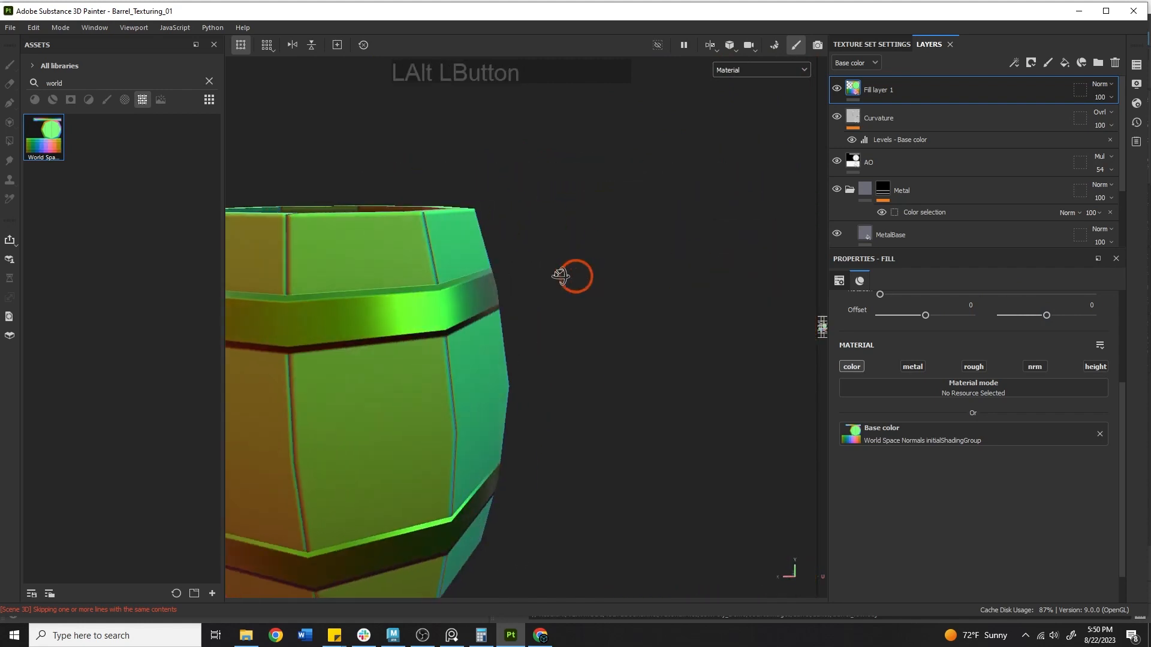
{"action": "middle_click_drag", "start_coordinate": [573, 275], "coordinate": [696, 275], "text": "alt"}
{"action": "right_click_drag", "start_coordinate": [696, 275], "coordinate": [568, 259], "text": "alt"}
{"action": "left_click_drag", "start_coordinate": [568, 259], "coordinate": [606, 281], "text": "alt"}
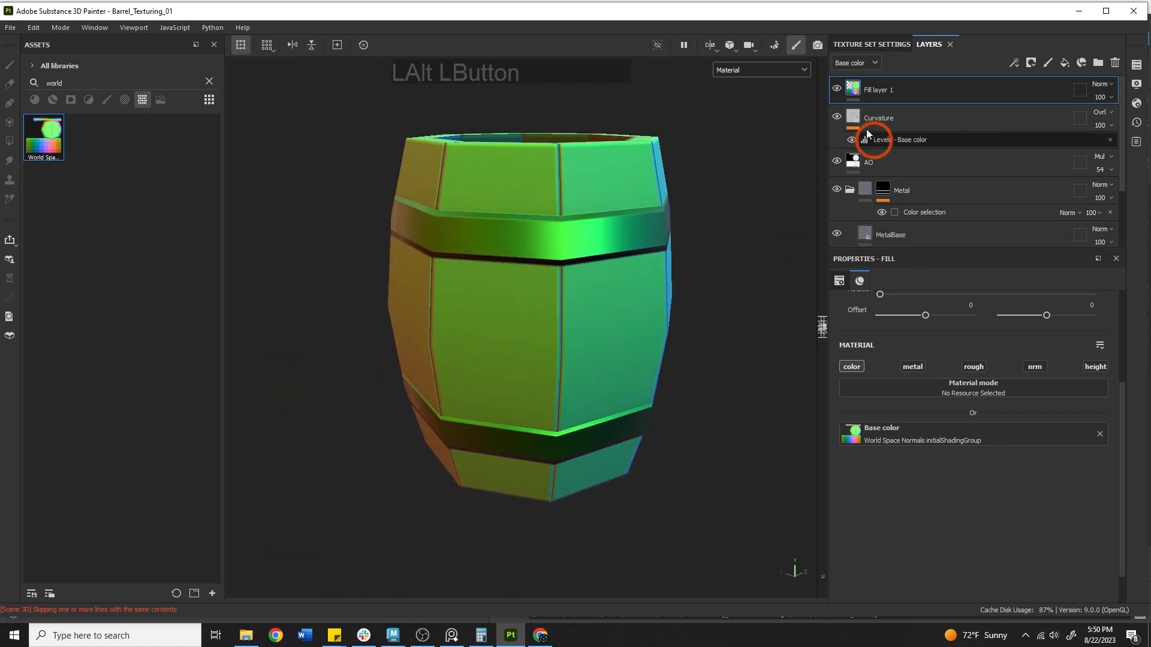
Add a Gradient filter to Fill layer 1, found by searching 'grad'
{"action": "right_click", "coordinate": [851, 89]}
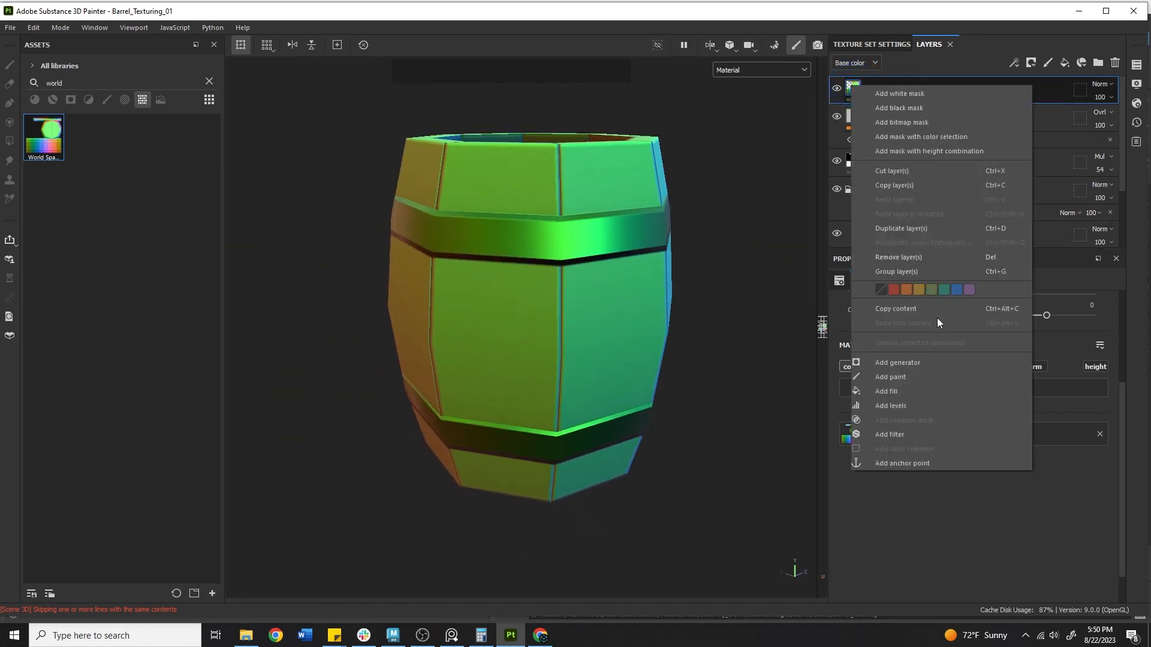
{"action": "left_click", "coordinate": [897, 434]}
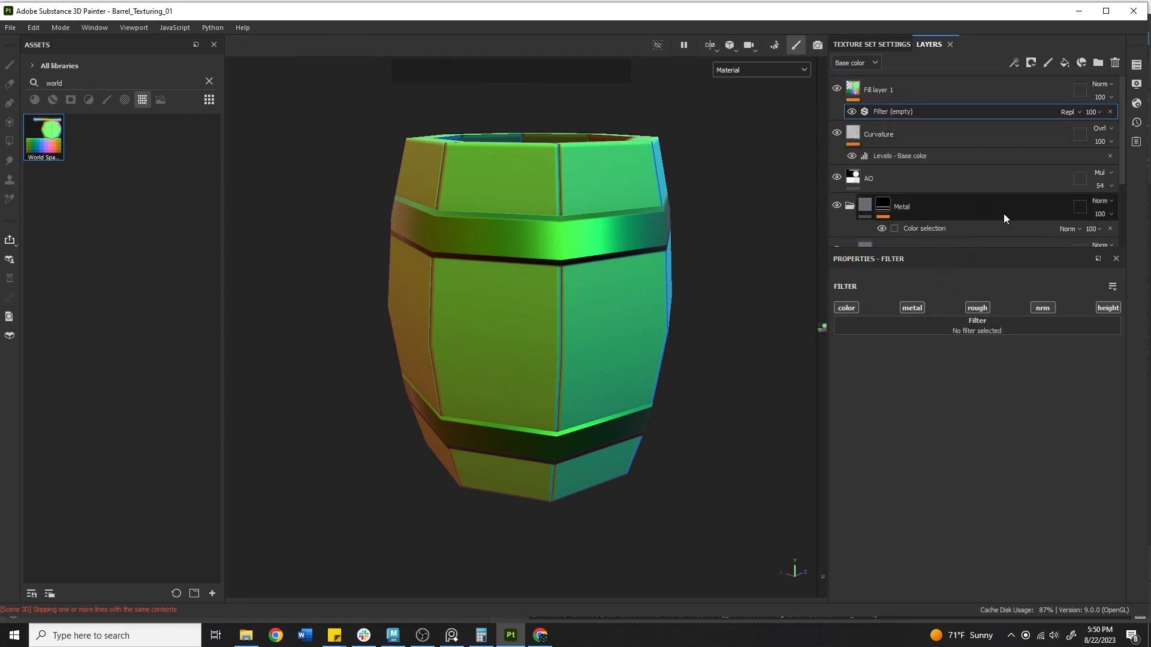
{"action": "left_click", "coordinate": [947, 326]}
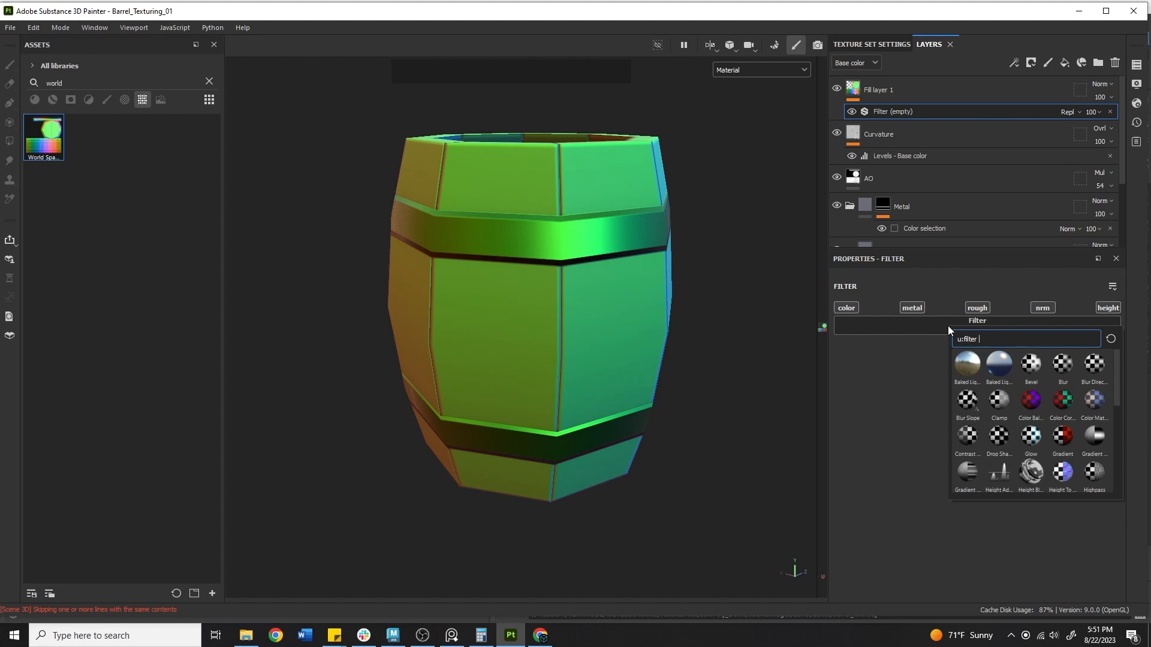
{"action": "type", "text": "grad"}
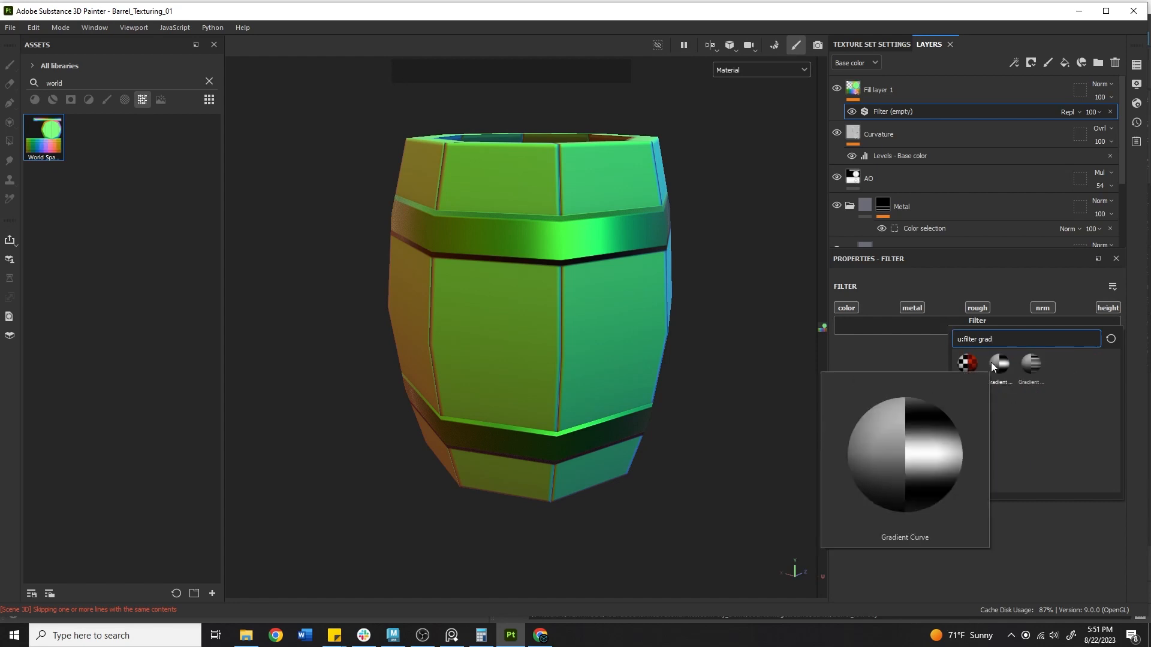
{"action": "mouse_move", "coordinate": [1031, 362]}
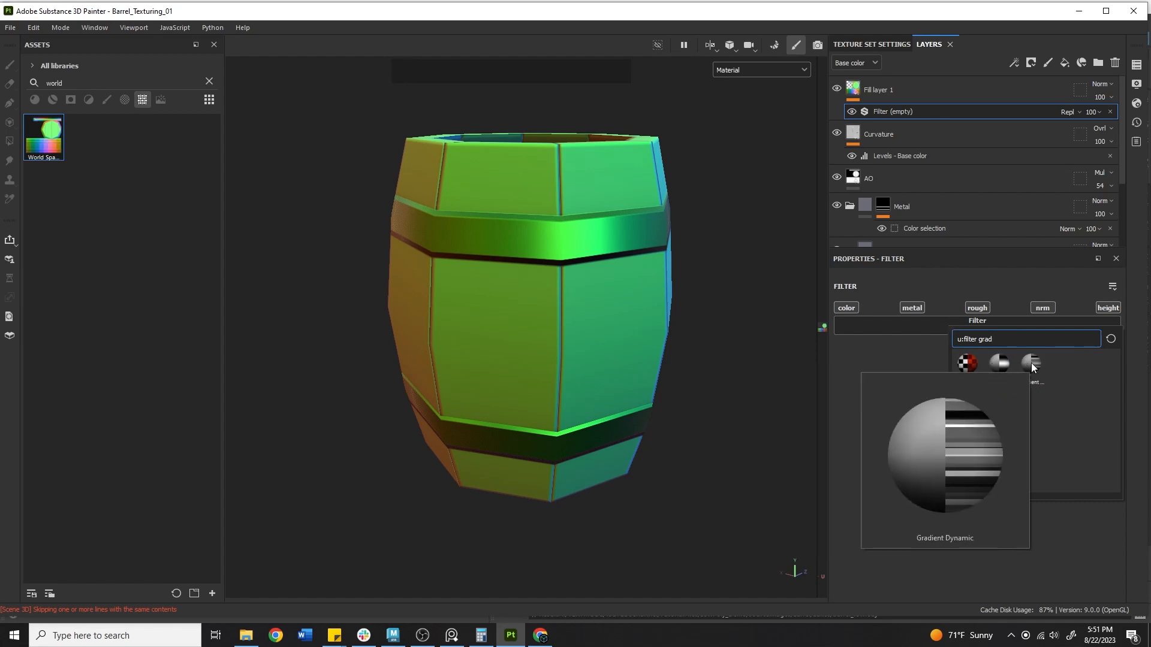
{"action": "left_click", "coordinate": [967, 364]}
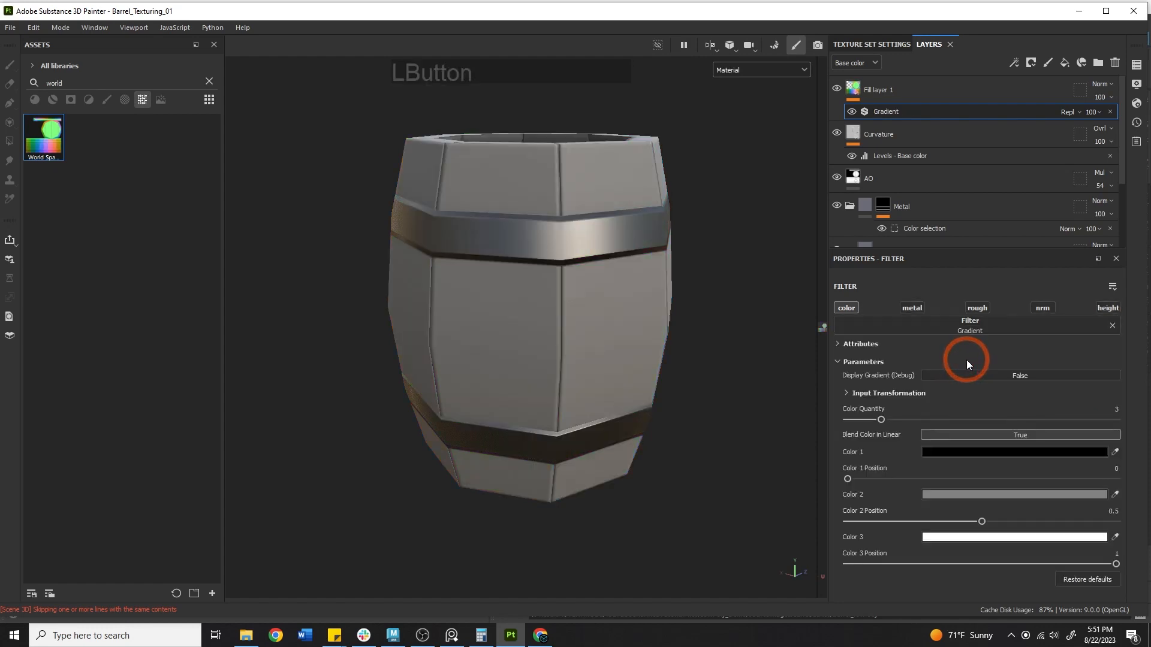
Switch the viewport to the Base Color channel and orbit to inspect the greyed barrel
{"action": "middle_click_drag", "start_coordinate": [692, 183], "coordinate": [692, 207], "text": "alt"}
{"action": "left_click_drag", "start_coordinate": [692, 206], "coordinate": [627, 263], "text": "alt"}
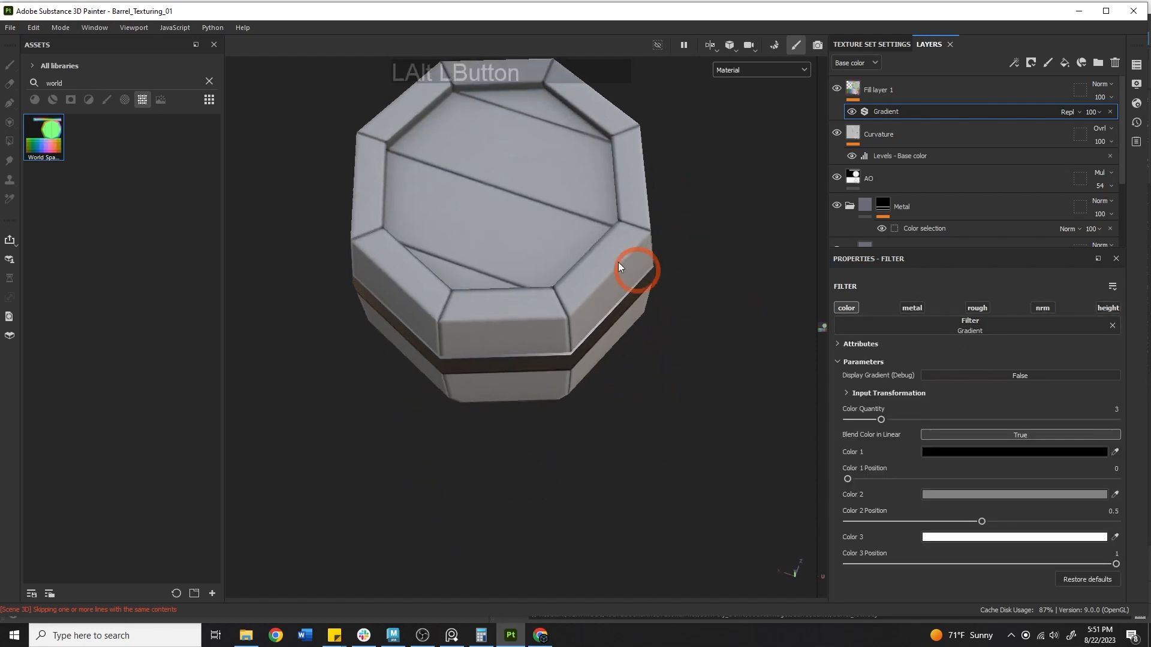
{"action": "left_click", "coordinate": [743, 71]}
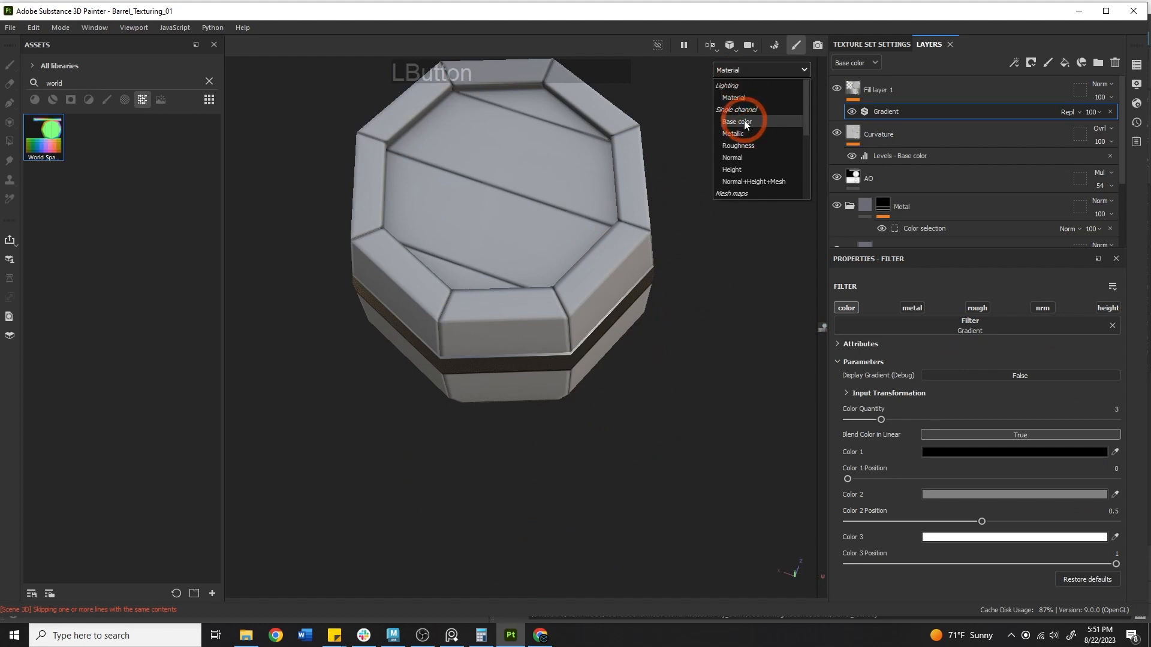
{"action": "left_click", "coordinate": [743, 120]}
{"action": "left_click_drag", "start_coordinate": [745, 174], "coordinate": [517, 95], "text": "alt"}
{"action": "middle_click_drag", "start_coordinate": [547, 282], "coordinate": [613, 137], "text": "alt"}
{"action": "left_click_drag", "start_coordinate": [582, 167], "coordinate": [801, 162], "text": "alt"}
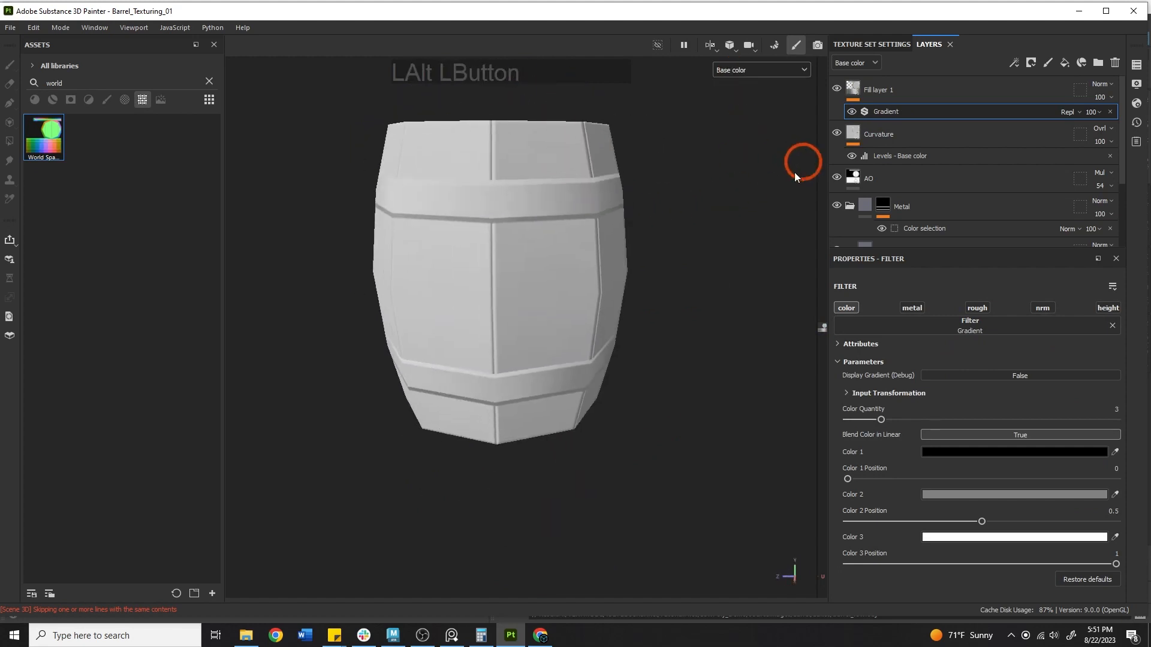
{"action": "left_click_drag", "start_coordinate": [515, 200], "coordinate": [737, 219], "text": "alt"}
{"action": "scroll", "coordinate": [599, 257], "scroll_direction": "down", "scroll_amount": 2}
{"action": "middle_click_drag", "start_coordinate": [519, 274], "coordinate": [658, 214], "text": "alt"}
{"action": "left_click_drag", "start_coordinate": [644, 212], "coordinate": [624, 199], "text": "alt"}
{"action": "middle_click_drag", "start_coordinate": [479, 254], "coordinate": [549, 327], "text": "alt"}
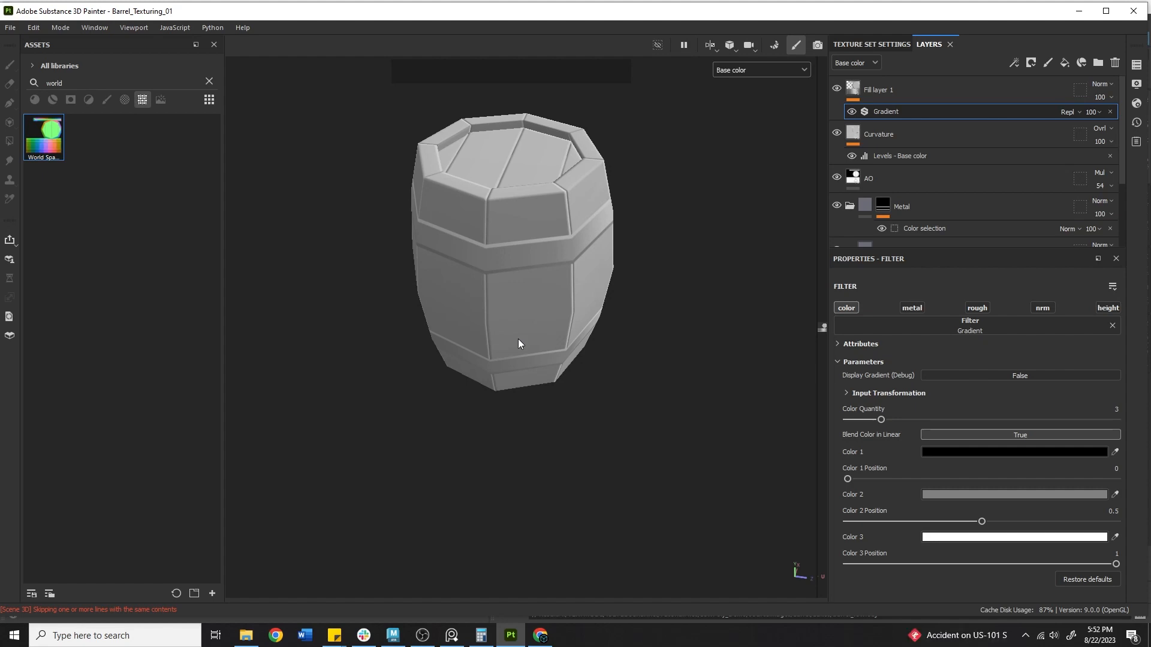
Set Fill layer 1's blend mode to Overlay
{"action": "left_click", "coordinate": [933, 82]}
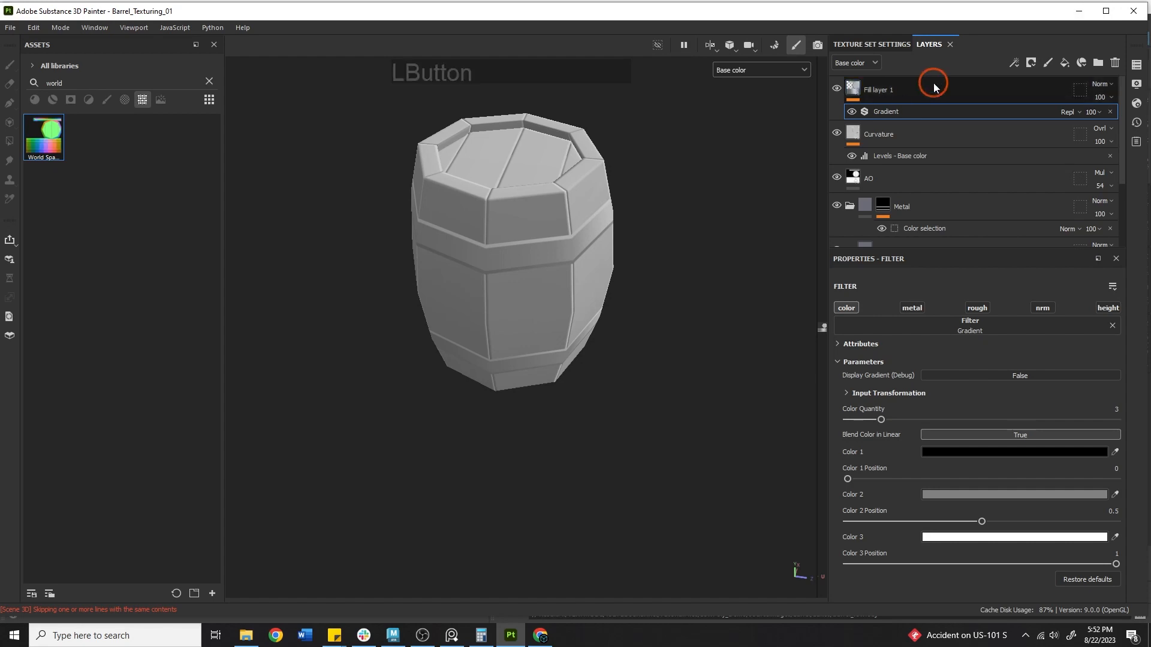
{"action": "left_click", "coordinate": [1100, 84]}
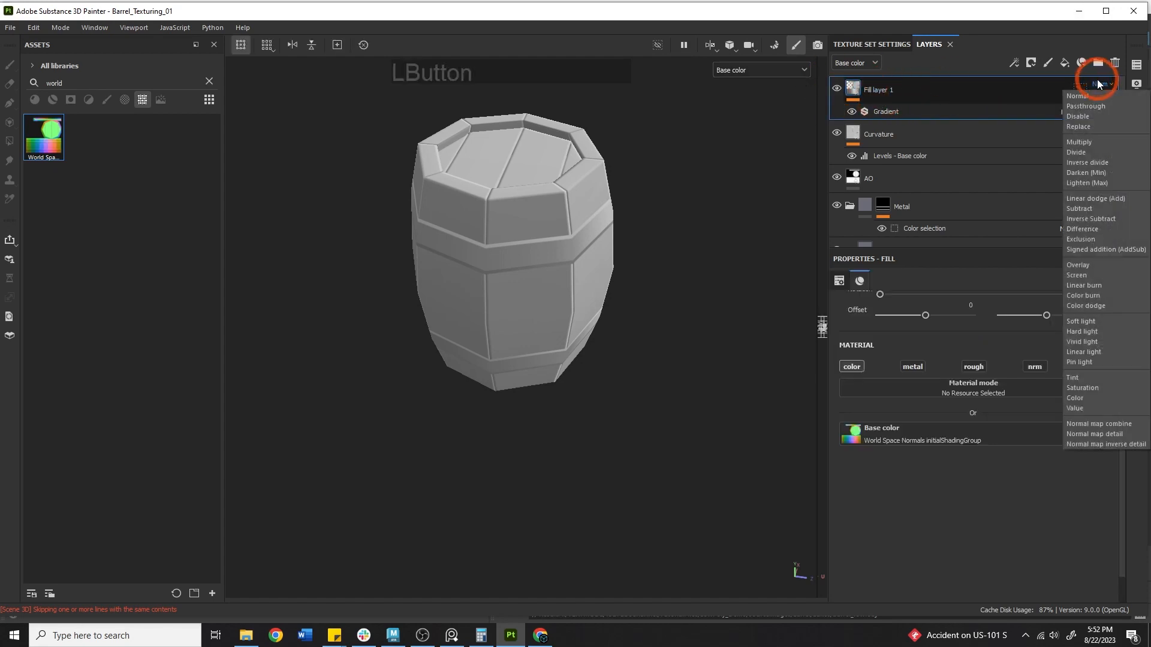
{"action": "left_click", "coordinate": [1082, 265]}
{"action": "middle_click_drag", "start_coordinate": [674, 203], "coordinate": [681, 267], "text": "alt"}
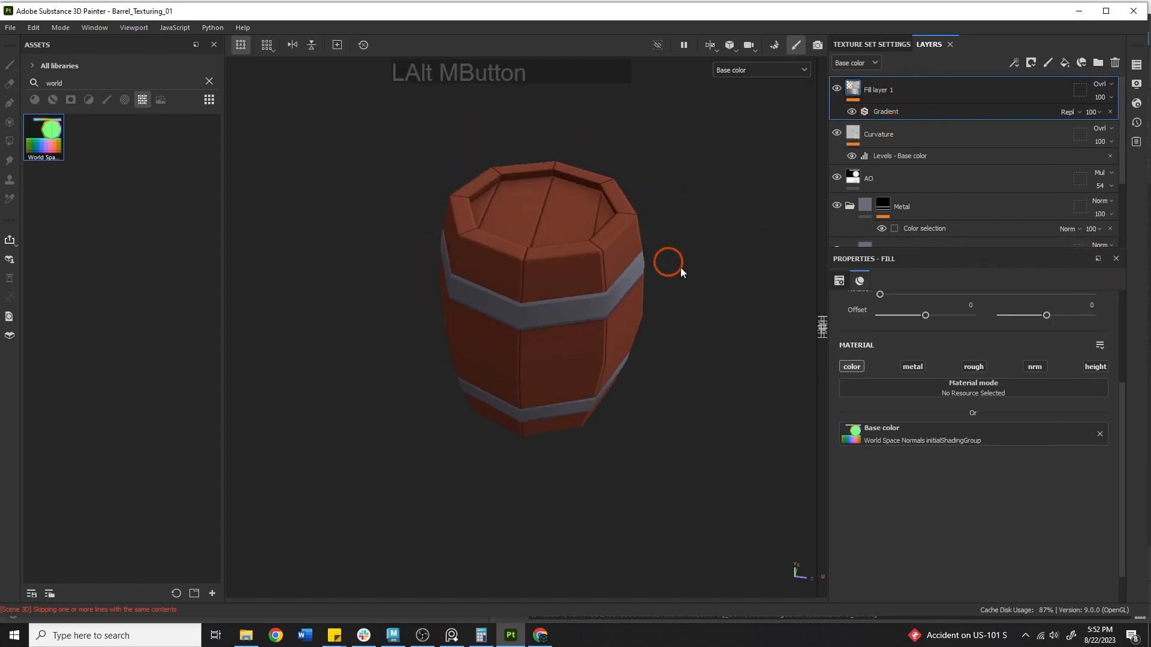
{"action": "left_click_drag", "start_coordinate": [681, 267], "coordinate": [776, 142], "text": "alt"}
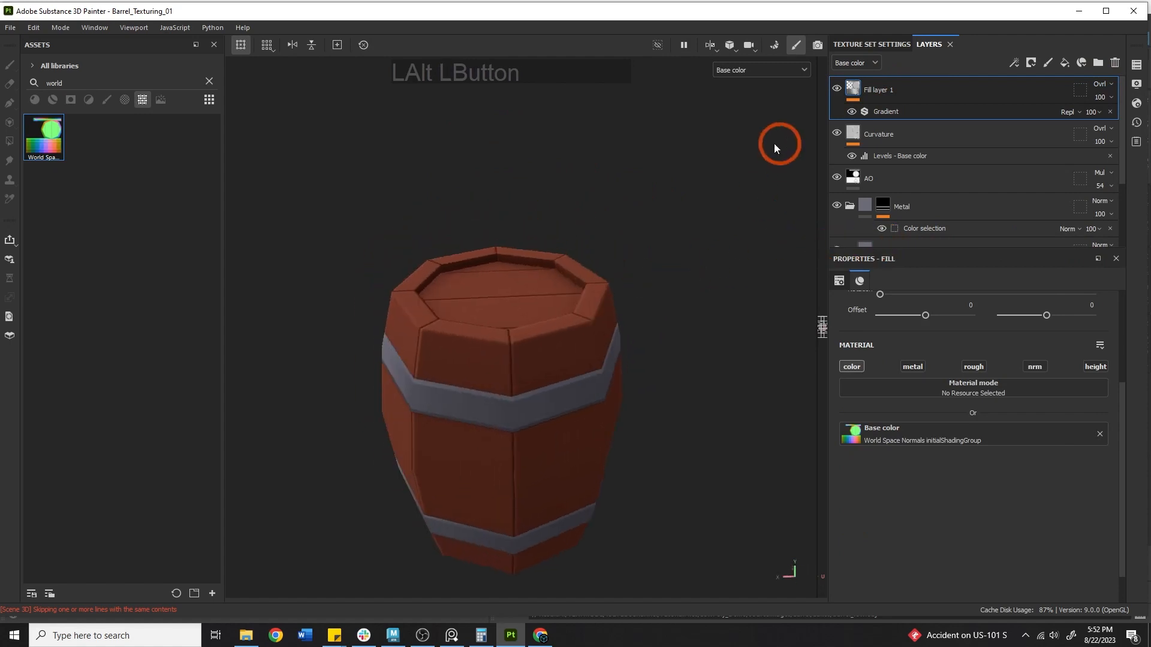
Compare the overlay result in Material and Base Color viewport modes
{"action": "left_click", "coordinate": [748, 76]}
{"action": "left_click", "coordinate": [746, 96]}
{"action": "middle_click_drag", "start_coordinate": [641, 240], "coordinate": [668, 174], "text": "alt"}
{"action": "right_click_drag", "start_coordinate": [667, 174], "coordinate": [707, 229], "text": "shift"}
{"action": "left_click", "coordinate": [737, 72]}
{"action": "left_click", "coordinate": [743, 123]}
{"action": "right_click_drag", "start_coordinate": [716, 171], "coordinate": [655, 160], "text": "alt"}
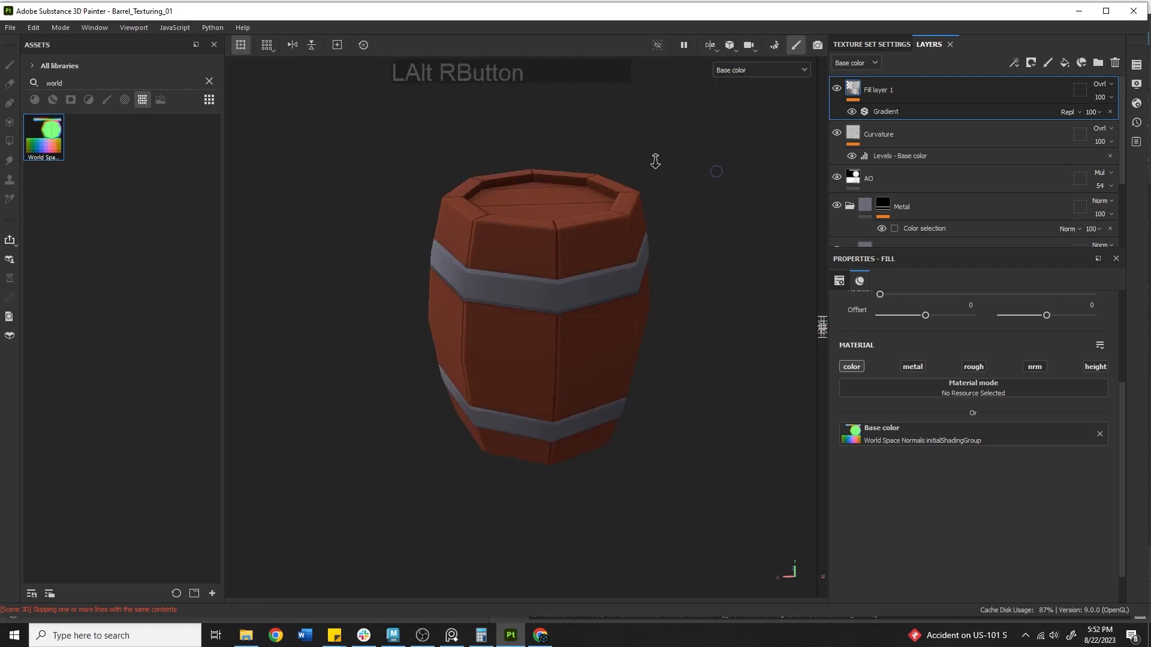
{"action": "left_click_drag", "start_coordinate": [655, 161], "coordinate": [533, 214], "text": "alt"}
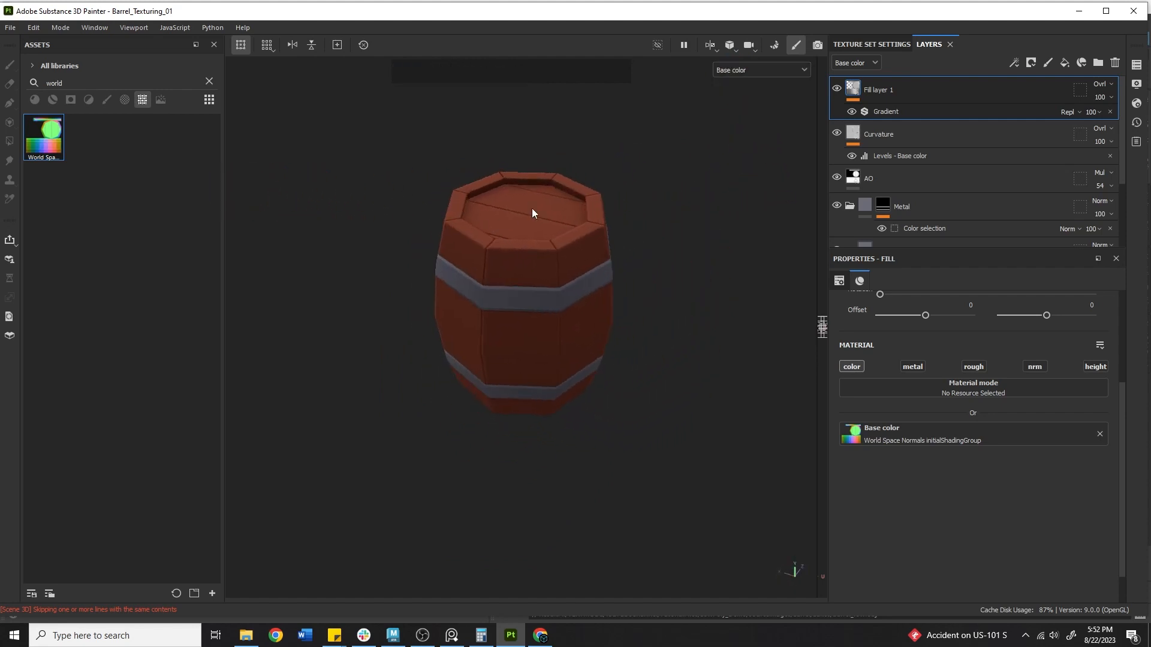
Try Fill layer 1's opacity around 45, then set it back to 100
{"action": "left_click", "coordinate": [1110, 98]}
{"action": "left_click_drag", "start_coordinate": [1120, 114], "coordinate": [1113, 108]}
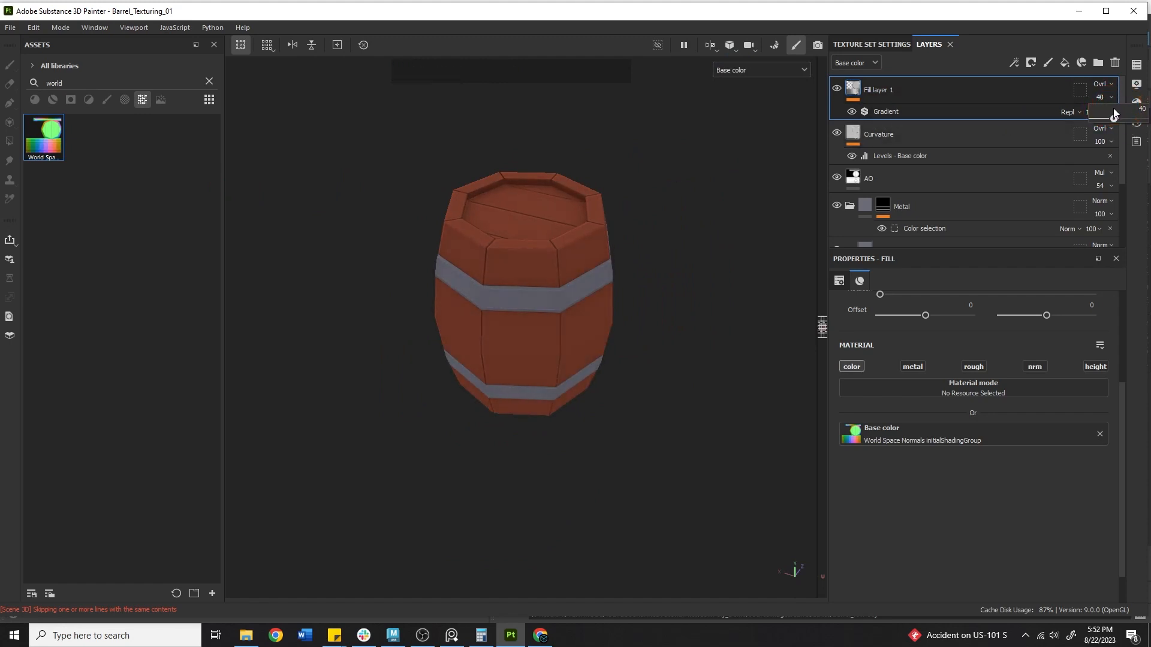
{"action": "left_click_drag", "start_coordinate": [662, 232], "coordinate": [884, 222], "text": "alt"}
{"action": "left_click", "coordinate": [1100, 96]}
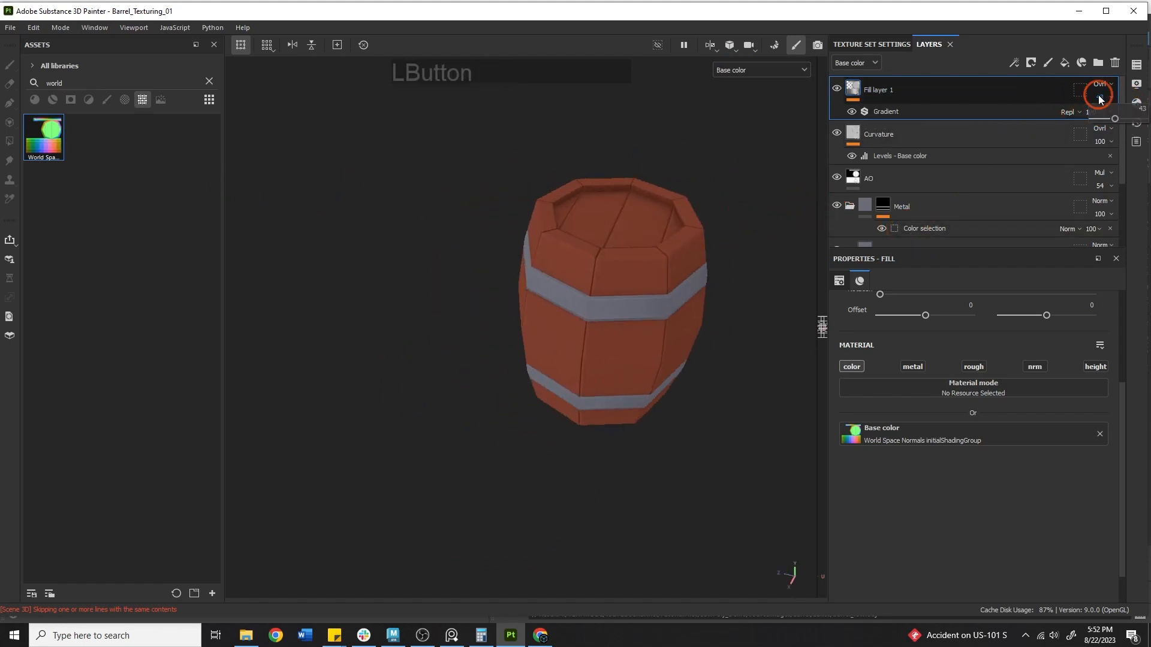
{"action": "mouse_move", "coordinate": [1099, 113]}
{"action": "left_mouse_down"}
{"action": "mouse_move", "coordinate": [1142, 119]}
{"action": "mouse_move", "coordinate": [1109, 121]}
{"action": "mouse_move", "coordinate": [1149, 141]}
{"action": "left_mouse_up"}
{"action": "left_click_drag", "start_coordinate": [610, 205], "coordinate": [769, 199], "text": "alt"}
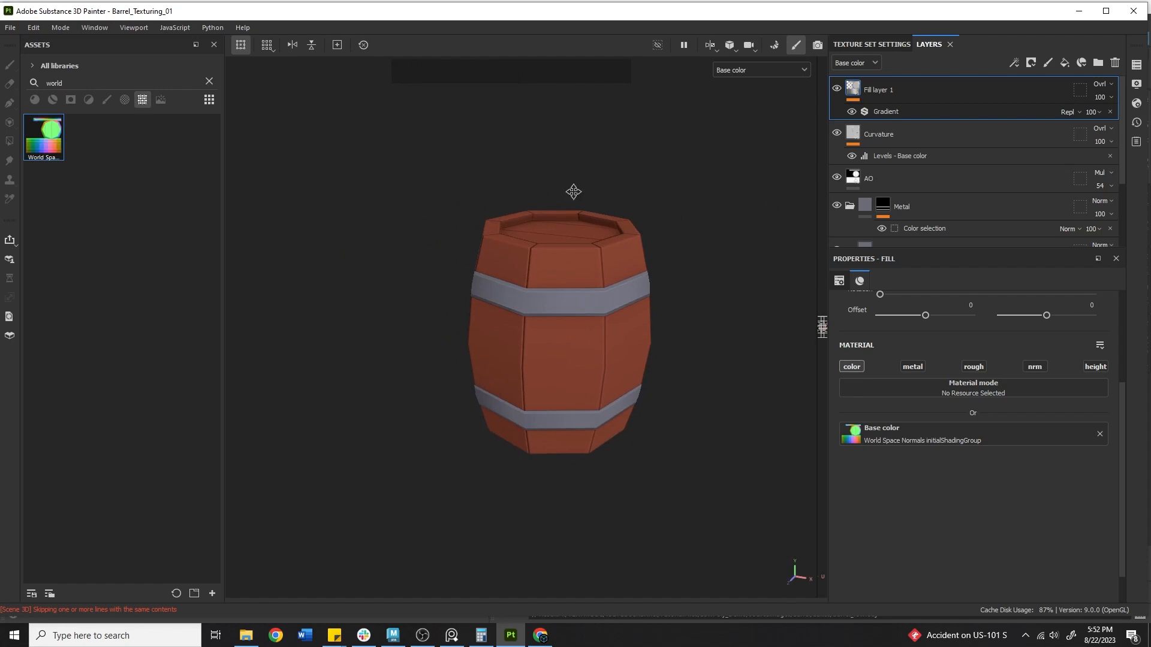
{"action": "middle_click_drag", "start_coordinate": [574, 192], "coordinate": [520, 189], "text": "alt"}
Delete Fill layer 1 with its Gradient filter and return the viewport to Material
{"action": "left_click", "coordinate": [948, 95]}
{"action": "key", "text": "Delete"}
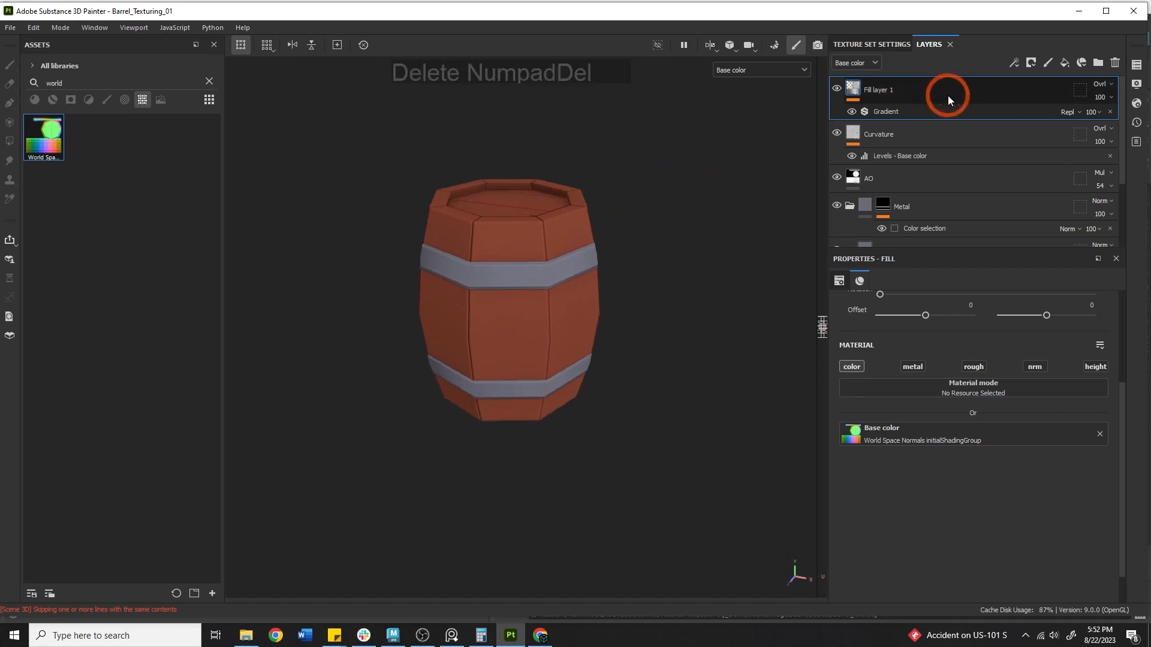
{"action": "left_click", "coordinate": [803, 70]}
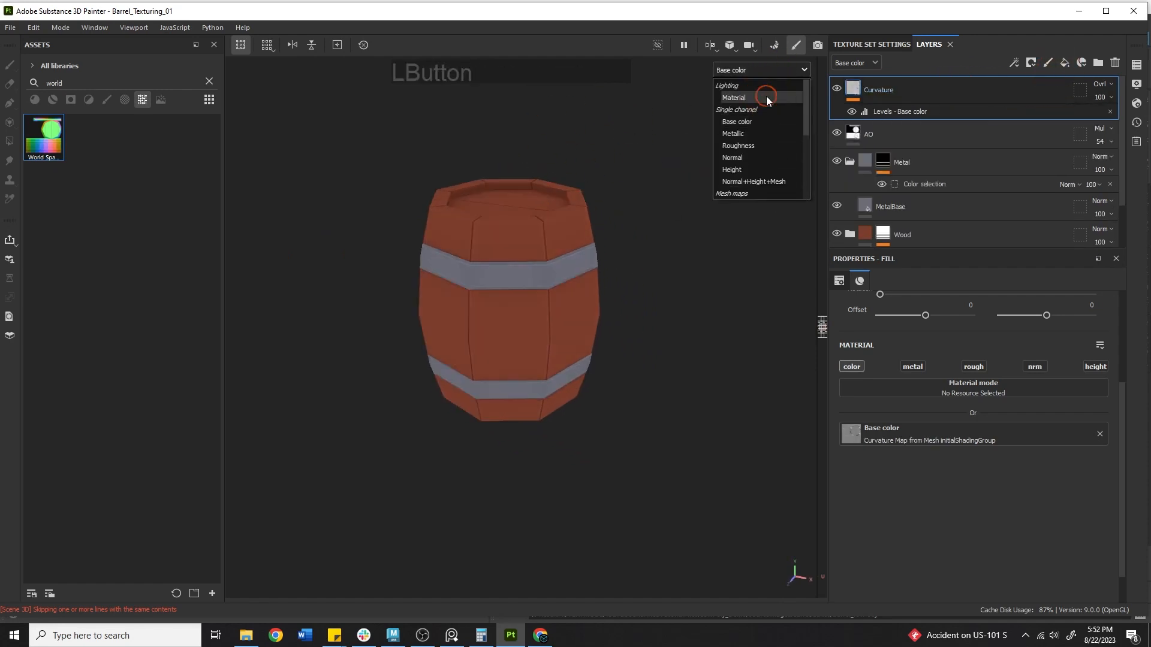
{"action": "left_click", "coordinate": [766, 95]}
Add a fill layer using the Thickness map as base color, disabling metal, rough, nrm and height
{"action": "left_click", "coordinate": [1065, 62]}
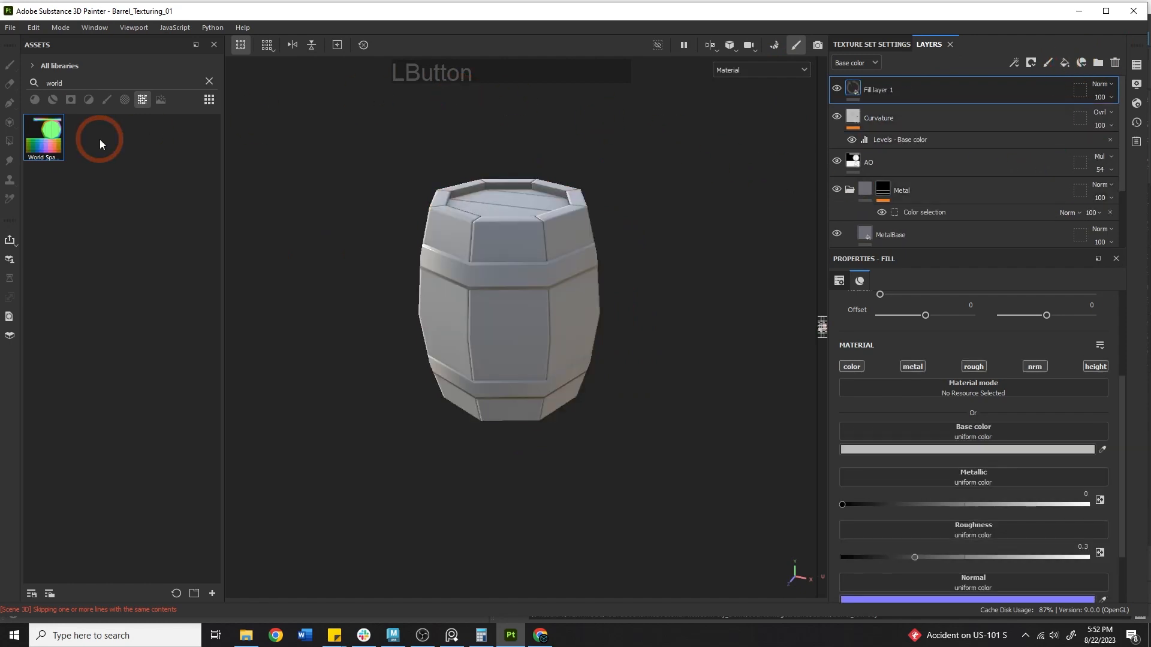
{"action": "double_click", "coordinate": [54, 83]}
{"action": "type", "text": "hick"}
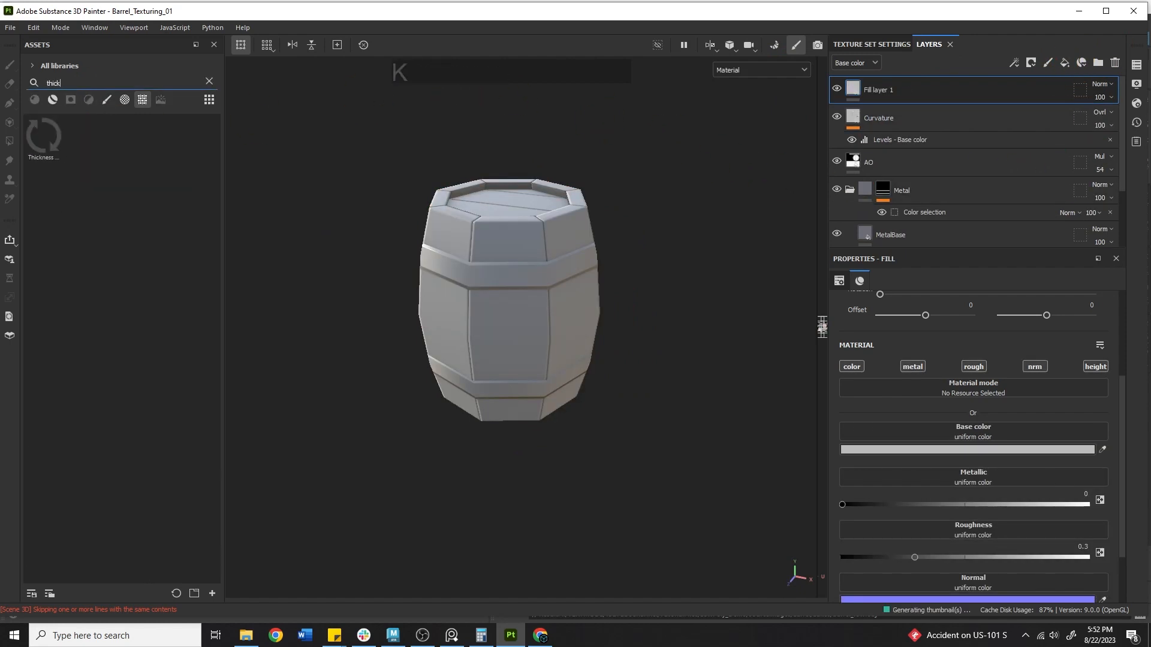
{"action": "left_click_drag", "start_coordinate": [43, 137], "coordinate": [915, 431]}
{"action": "left_click", "coordinate": [912, 366]}
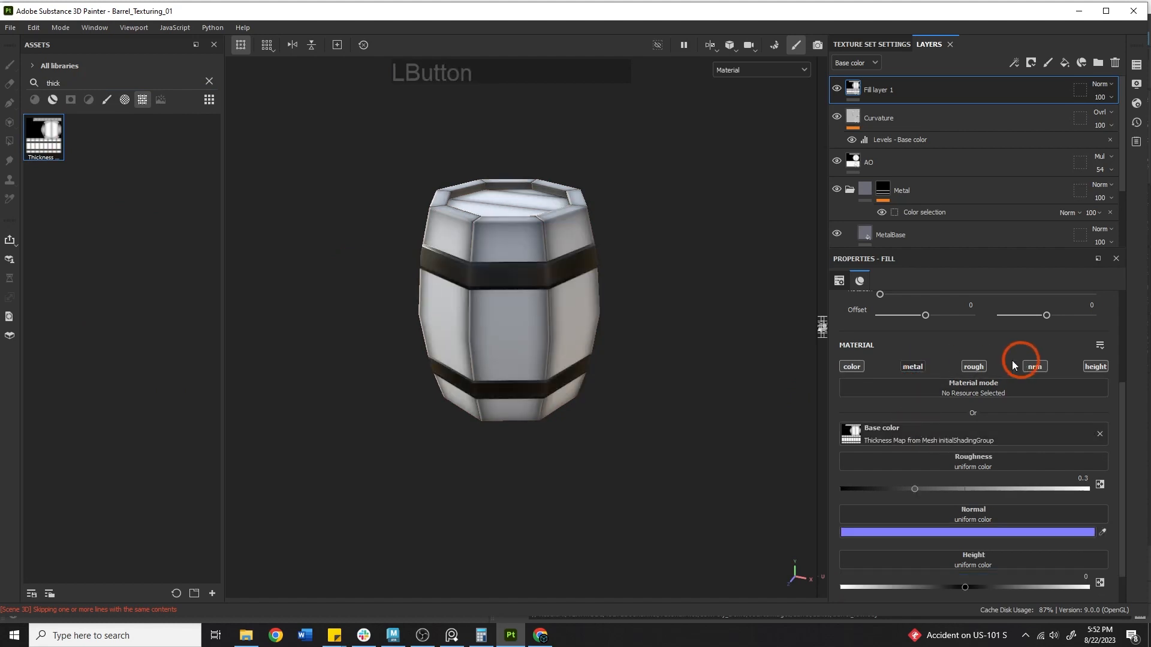
{"action": "left_click", "coordinate": [973, 366]}
{"action": "left_click", "coordinate": [1032, 367]}
{"action": "left_click", "coordinate": [1096, 367]}
Orbit around the barrel to inspect the whitened thickness-map result
{"action": "middle_click_drag", "start_coordinate": [438, 249], "coordinate": [458, 328], "text": "alt"}
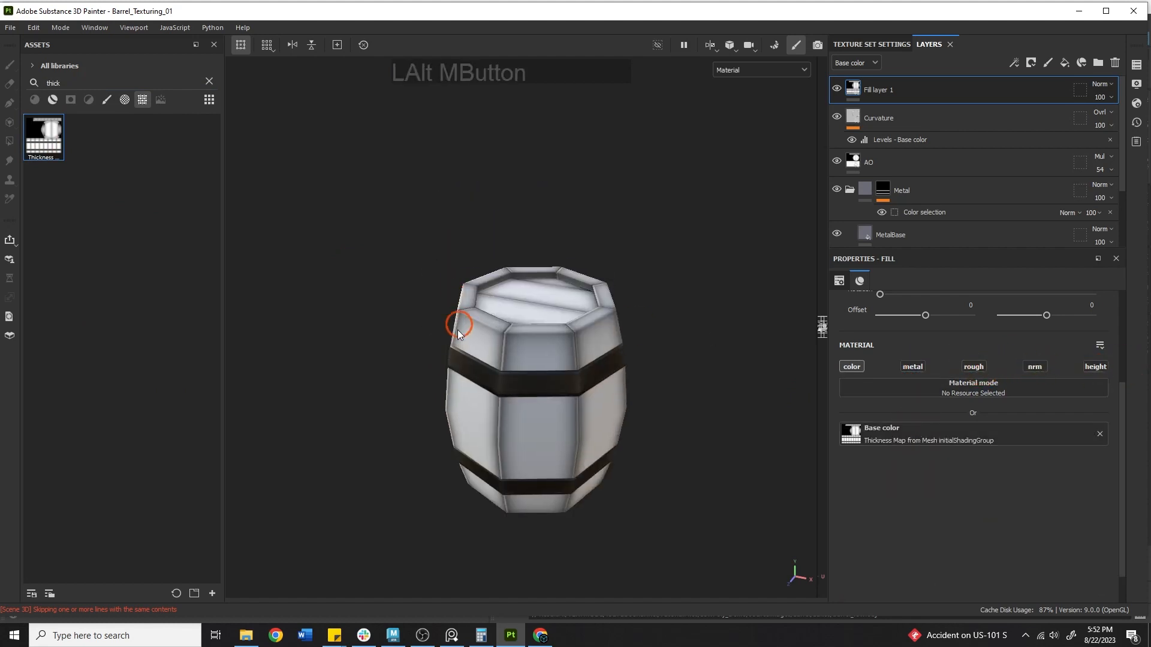
{"action": "left_click_drag", "start_coordinate": [459, 335], "coordinate": [653, 411], "text": "alt"}
{"action": "right_click_drag", "start_coordinate": [394, 327], "coordinate": [707, 280], "text": "alt"}
{"action": "left_click_drag", "start_coordinate": [491, 300], "coordinate": [417, 295], "text": "alt"}
{"action": "mouse_move", "coordinate": [461, 314]}
{"action": "right_mouse_down", "text": "shift"}
{"action": "mouse_move", "coordinate": [595, 324]}
{"action": "mouse_move", "coordinate": [501, 295]}
{"action": "mouse_move", "coordinate": [532, 321]}
{"action": "mouse_move", "coordinate": [480, 315]}
{"action": "right_mouse_up", "text": "shift"}
{"action": "left_click", "coordinate": [420, 342], "text": "alt"}
{"action": "left_click_drag", "start_coordinate": [419, 342], "coordinate": [270, 366], "text": "alt"}
{"action": "middle_click_drag", "start_coordinate": [477, 378], "coordinate": [459, 357], "text": "alt"}
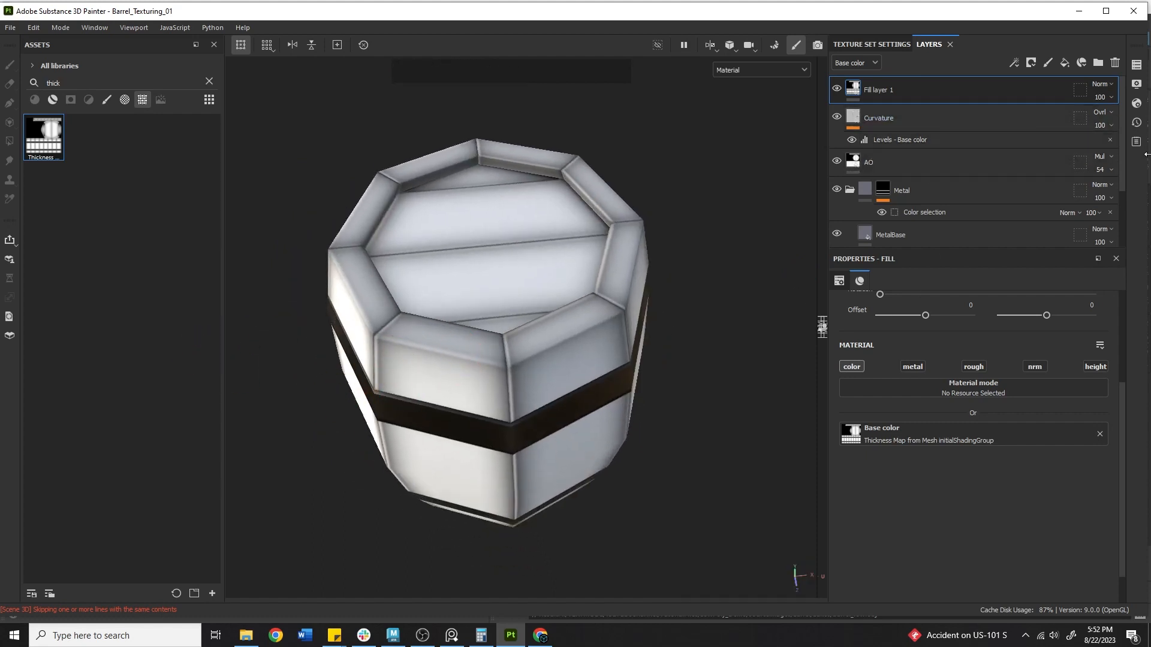
Add an Invert filter to Fill layer 1's thickness map
{"action": "right_click", "coordinate": [849, 91]}
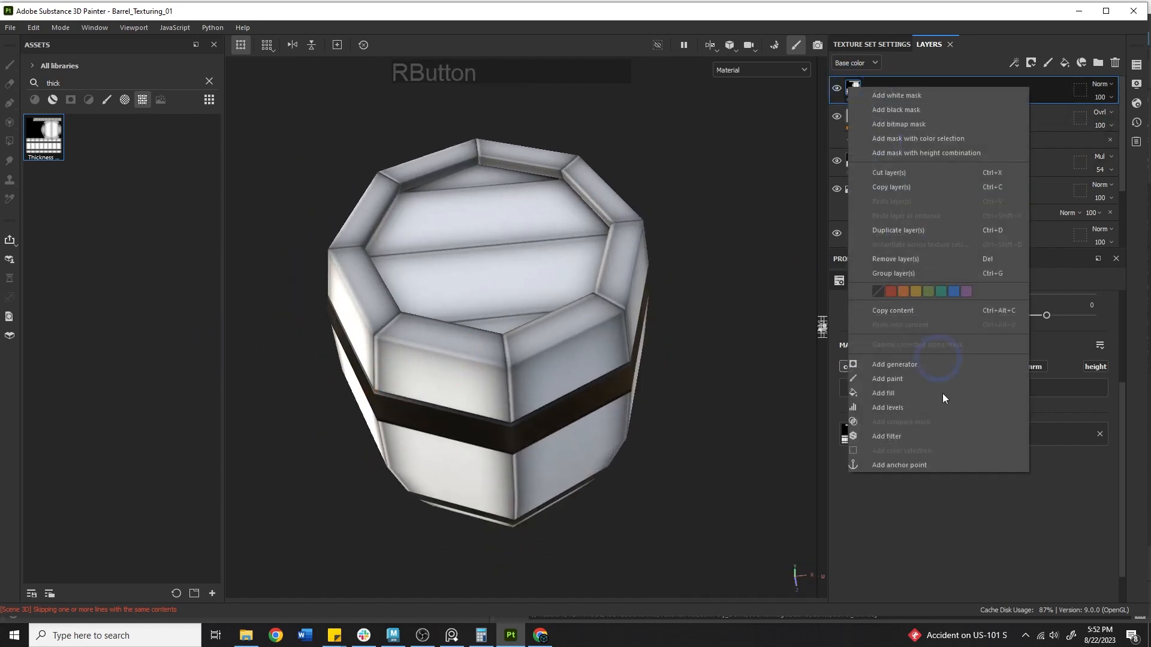
{"action": "left_click", "coordinate": [906, 436]}
{"action": "left_click", "coordinate": [976, 330]}
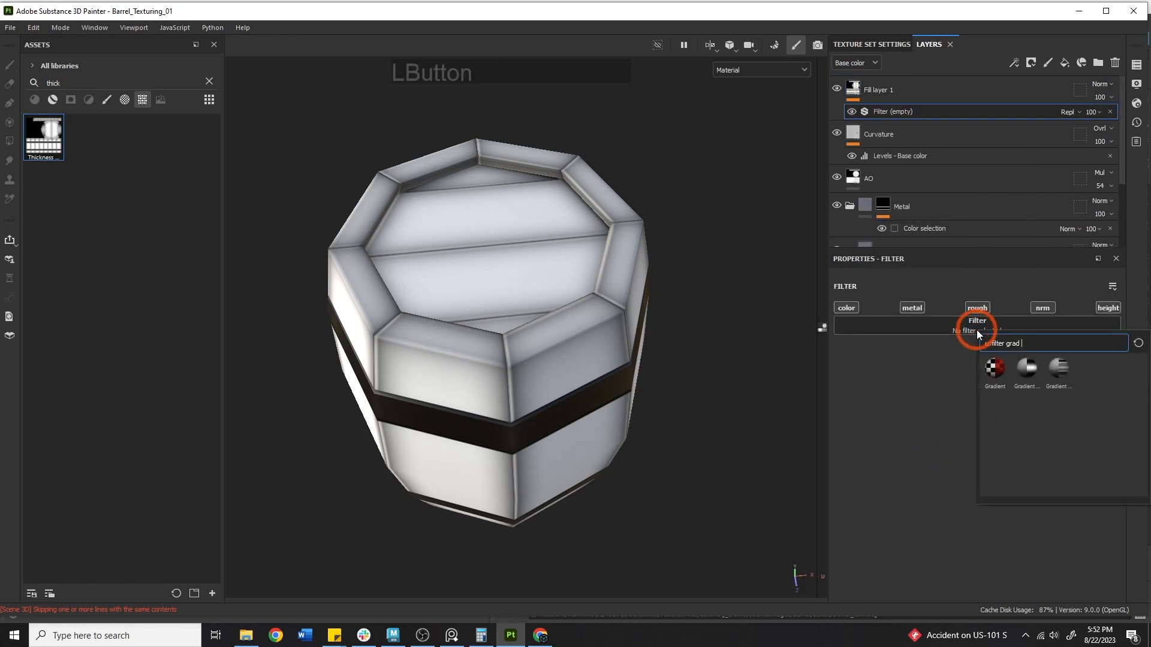
{"action": "key", "text": "BackSpace"}
{"action": "type", "text": "inver"}
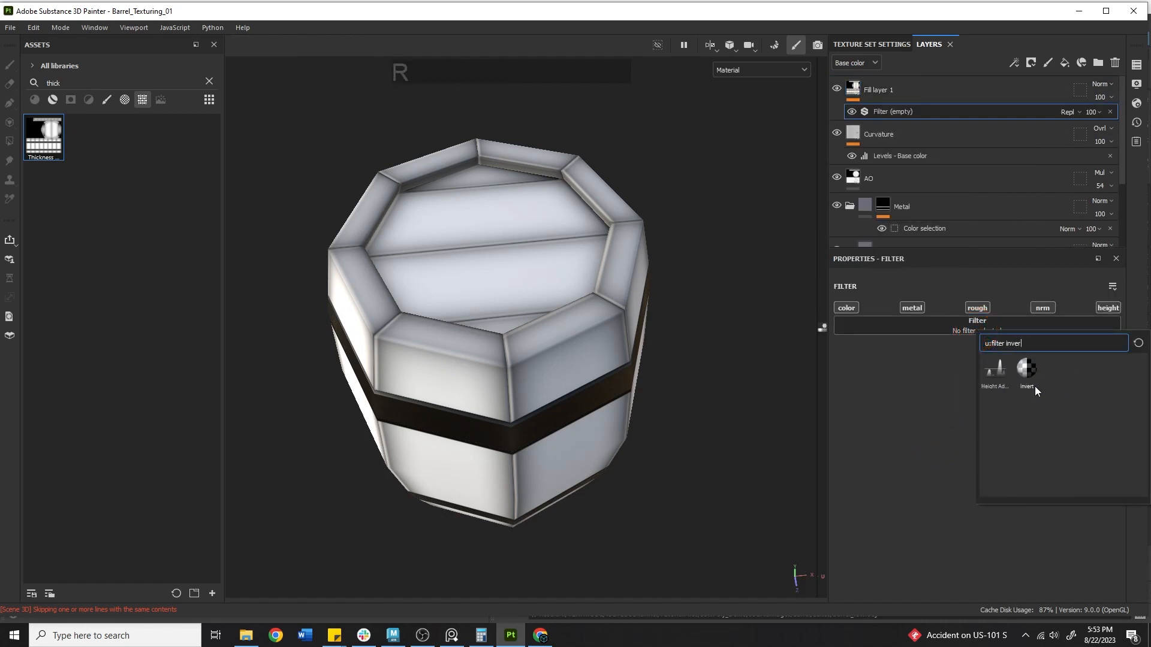
{"action": "left_click", "coordinate": [1026, 374]}
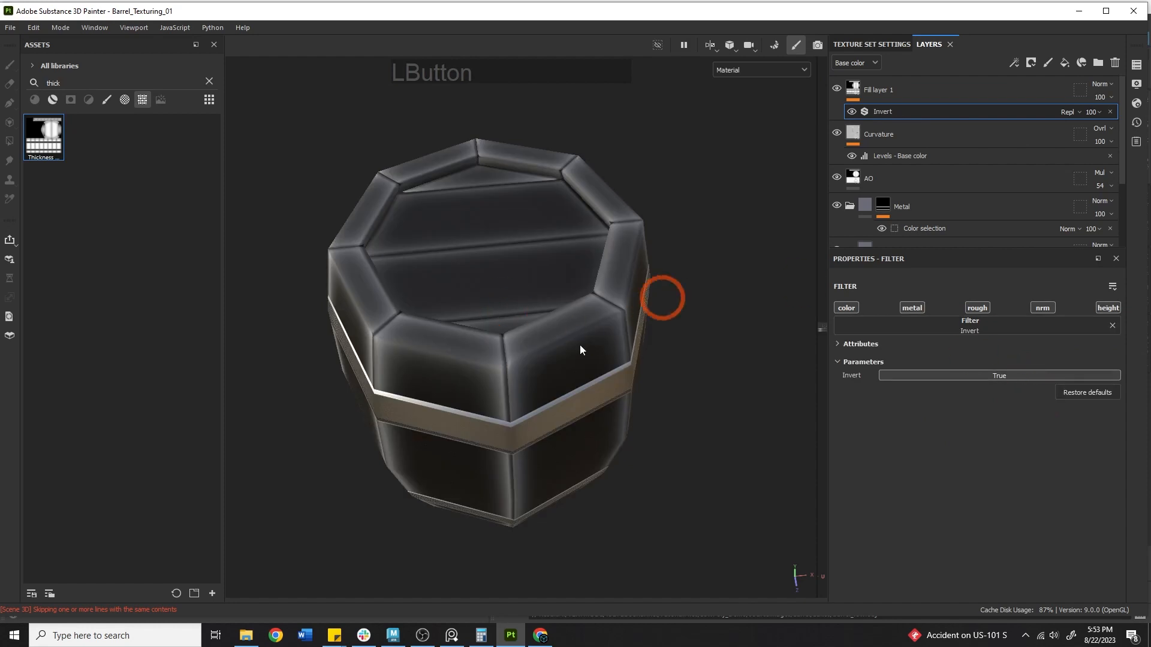
Compare Multiply with Screen, then set Fill layer 1's blend mode to Screen
{"action": "left_click", "coordinate": [1091, 86]}
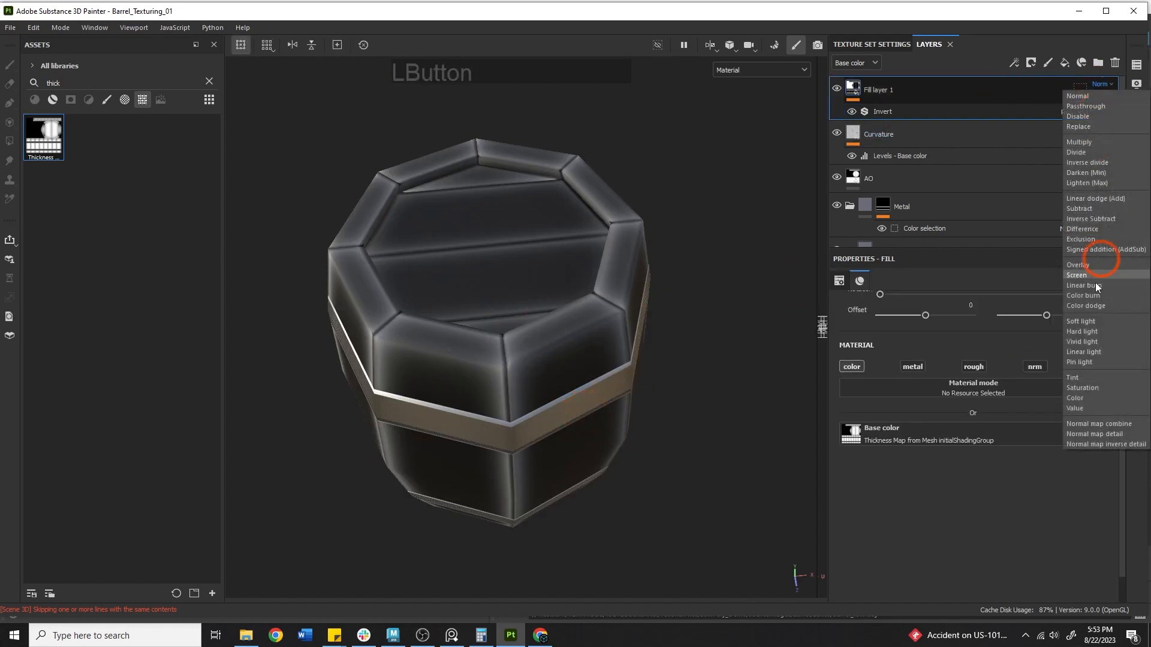
{"action": "left_click", "coordinate": [1072, 266]}
{"action": "key", "text": "alt"}
{"action": "left_click", "coordinate": [1103, 84]}
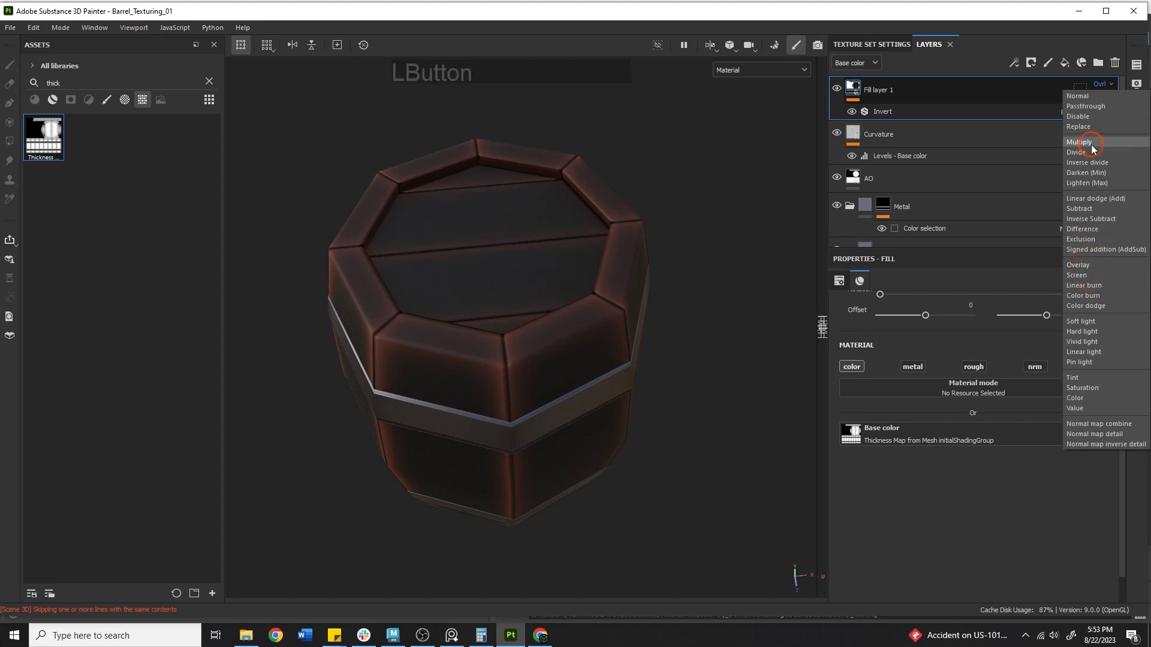
{"action": "left_click", "coordinate": [1092, 148]}
{"action": "left_click", "coordinate": [1102, 83]}
{"action": "left_click", "coordinate": [1091, 274]}
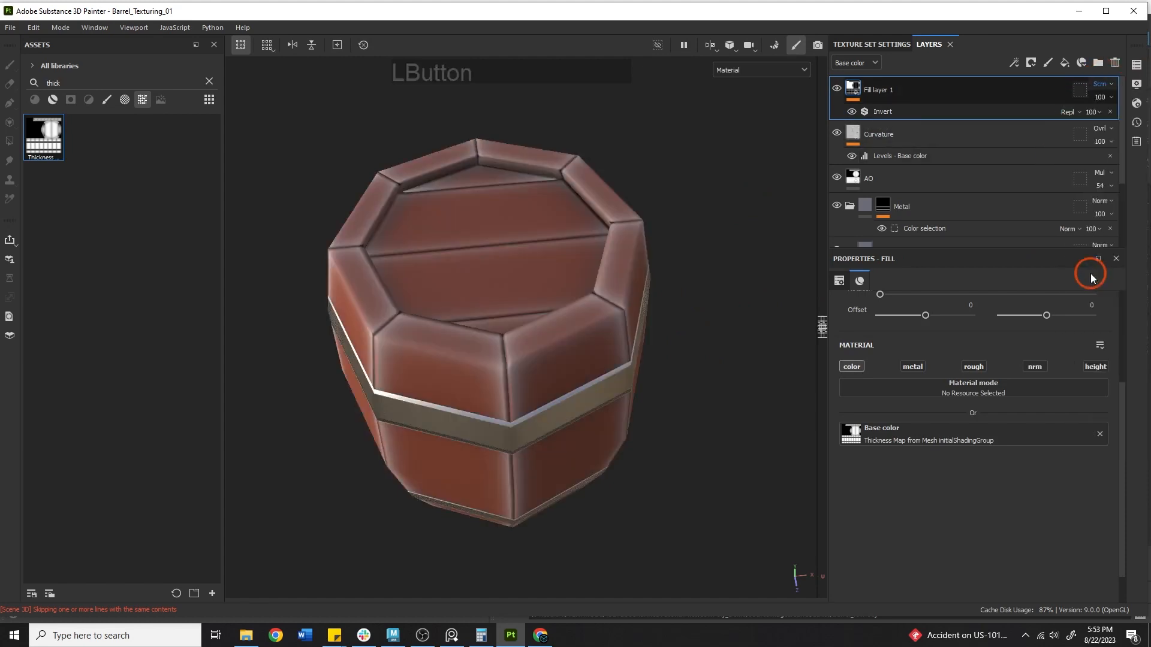
{"action": "middle_click_drag", "start_coordinate": [612, 259], "coordinate": [647, 206], "text": "alt"}
{"action": "left_click_drag", "start_coordinate": [647, 206], "coordinate": [689, 158], "text": "alt"}
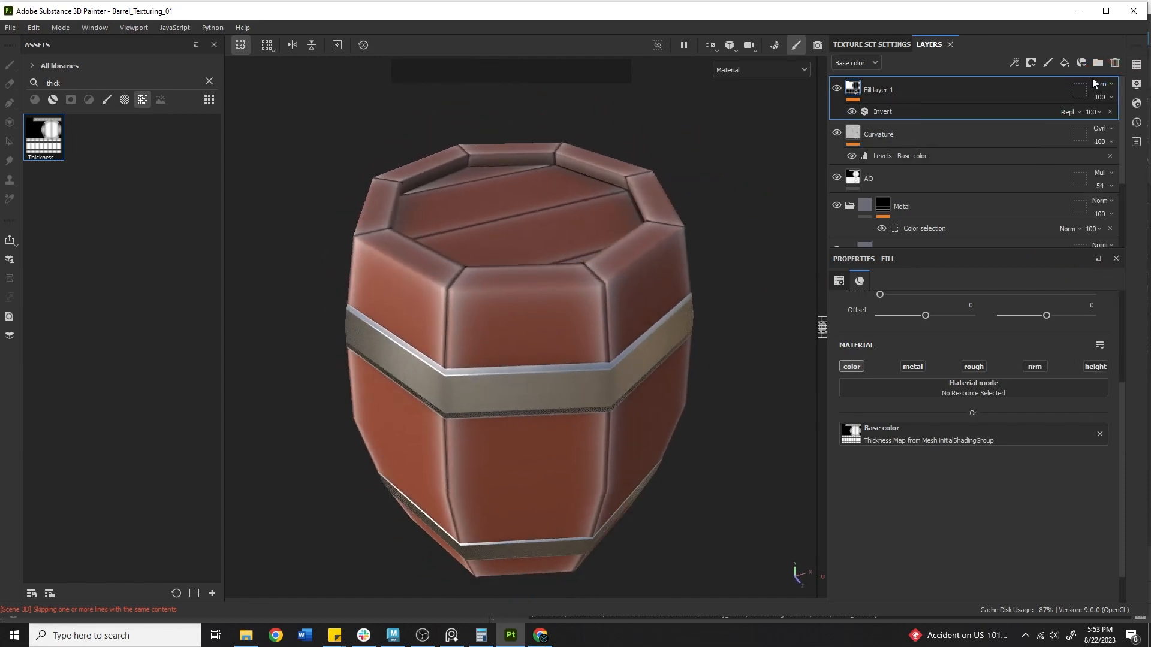
Show only base colour and try Fill layer 1 at Multiply, 60 opacity
{"action": "left_click", "coordinate": [779, 71]}
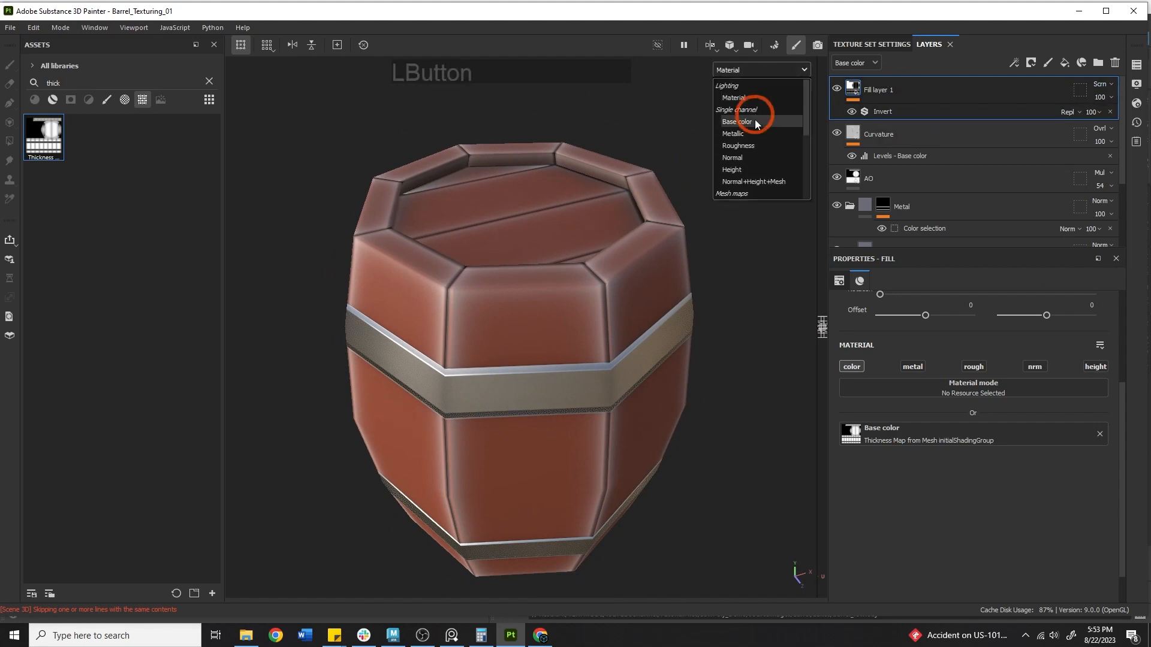
{"action": "left_click", "coordinate": [737, 122]}
{"action": "left_click", "coordinate": [1101, 84]}
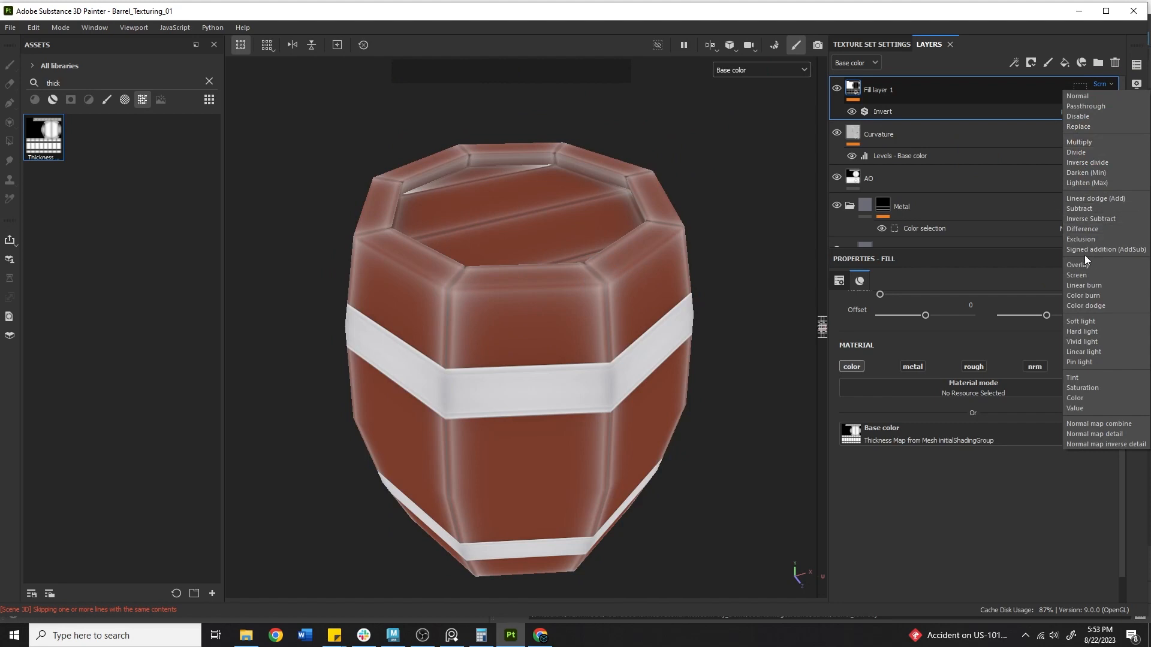
{"action": "left_click", "coordinate": [1076, 142]}
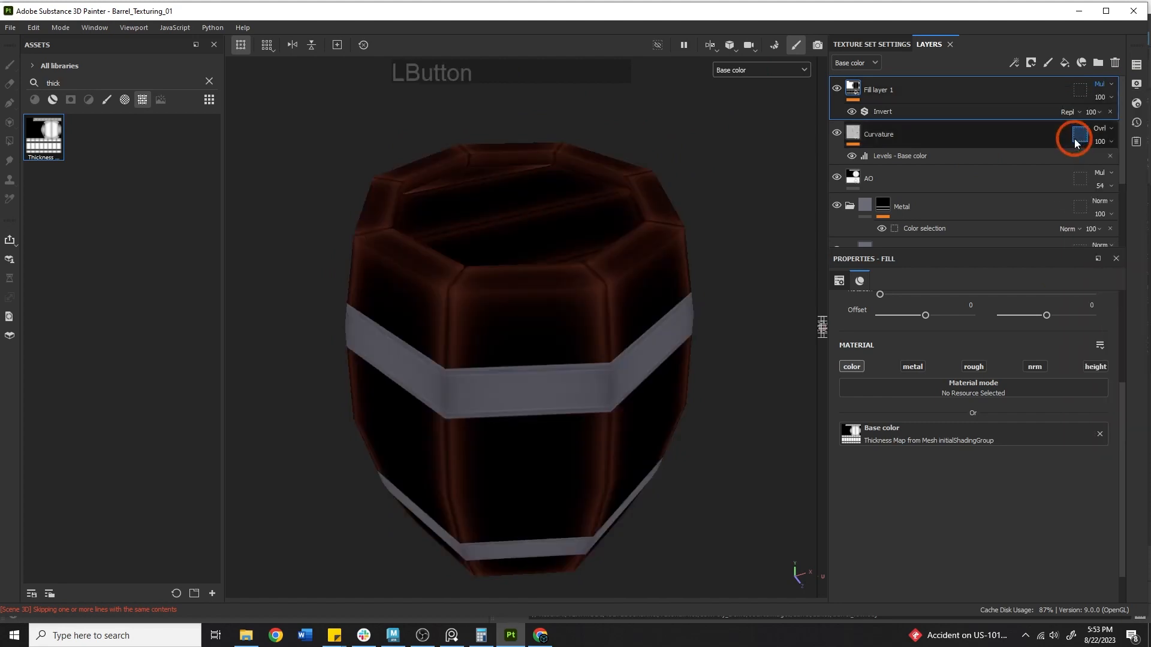
{"action": "left_click", "coordinate": [1110, 97]}
{"action": "left_click_drag", "start_coordinate": [1117, 113], "coordinate": [1110, 116]}
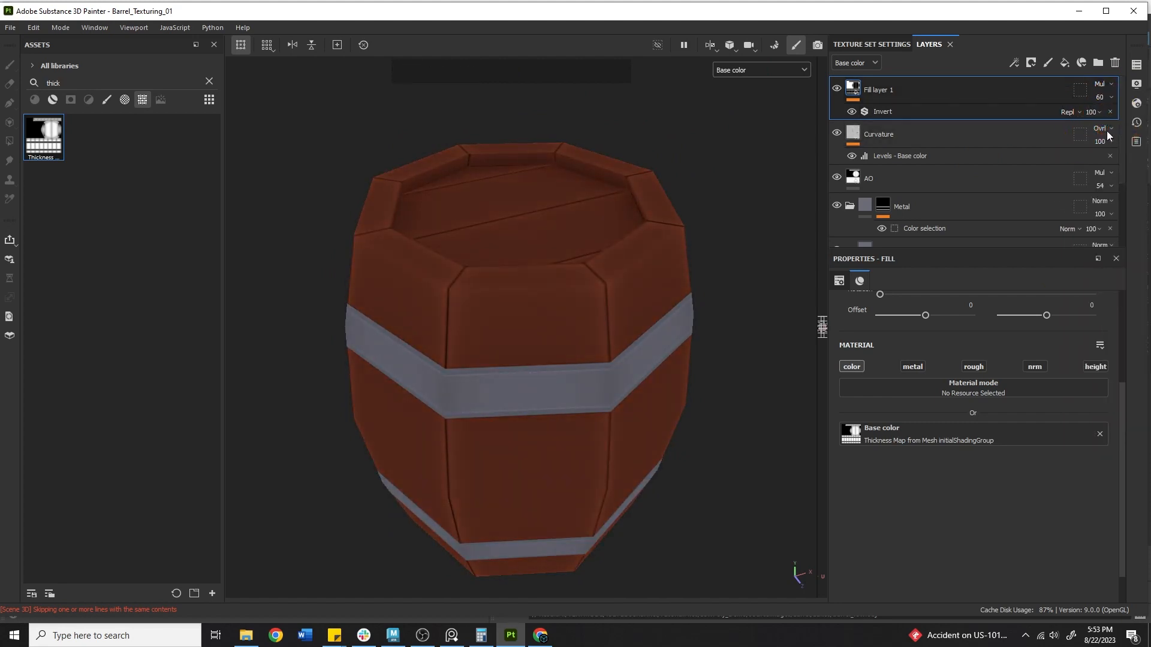
Move Fill layer 1 into the Wood folder above WoodBase, blending Overlay at 100 opacity
{"action": "left_click_drag", "start_coordinate": [890, 88], "coordinate": [922, 184]}
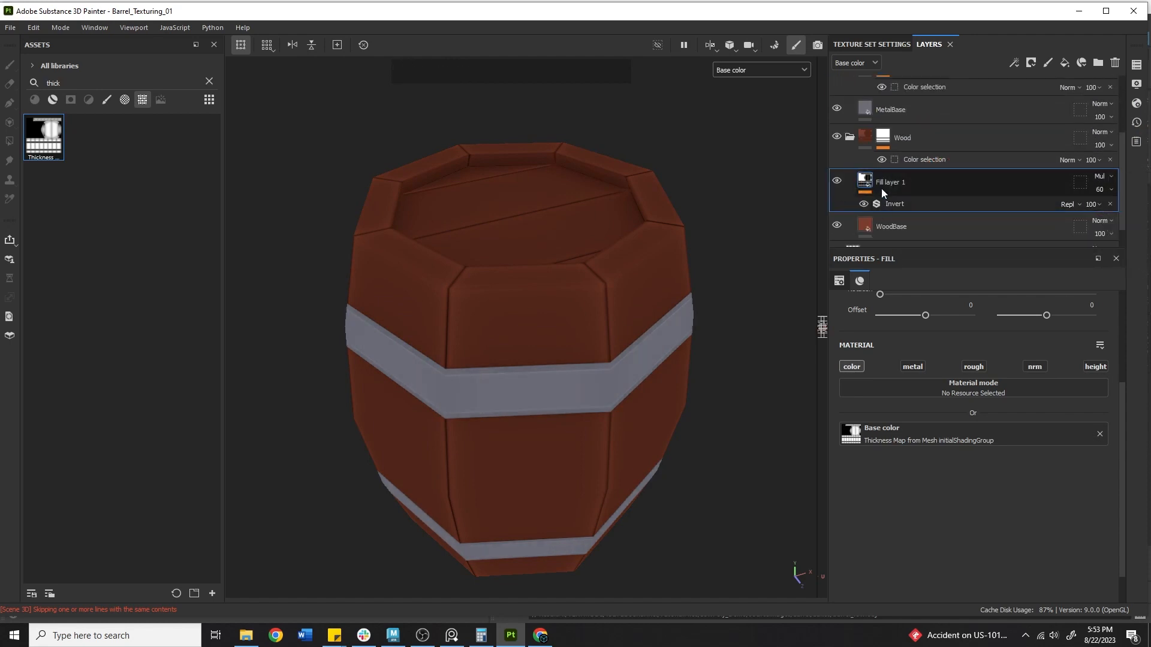
{"action": "left_click", "coordinate": [896, 222]}
{"action": "scroll", "coordinate": [908, 198], "scroll_direction": "down", "scroll_amount": 1}
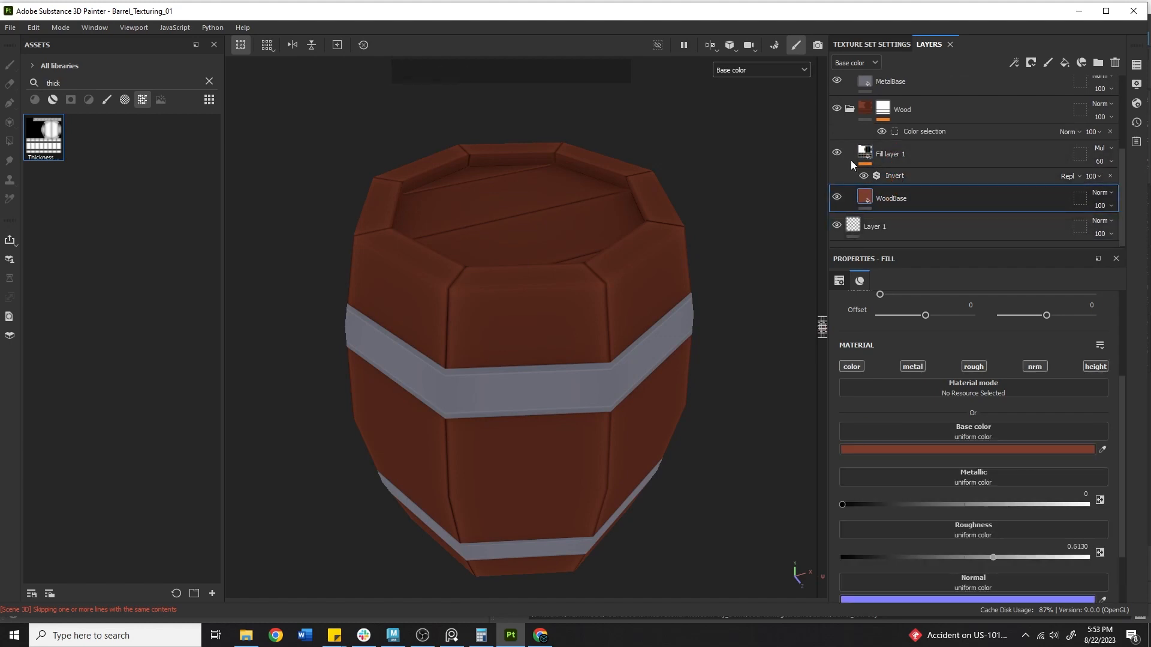
{"action": "left_click", "coordinate": [1079, 153]}
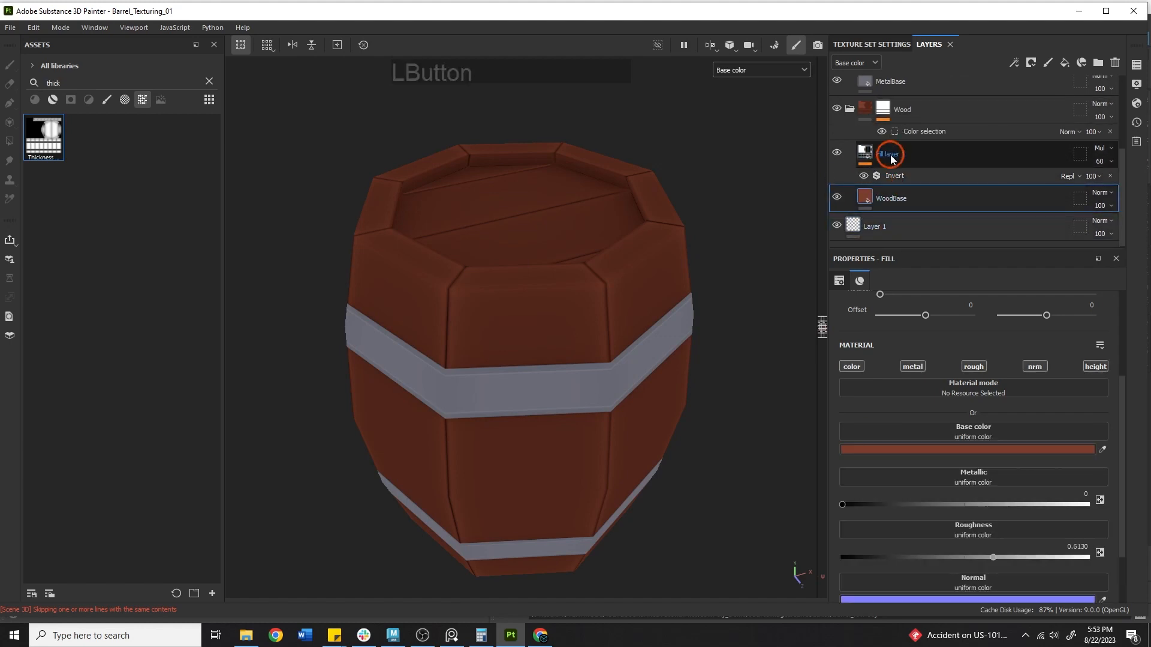
{"action": "mouse_move", "coordinate": [1109, 165]}
{"action": "left_mouse_down"}
{"action": "mouse_move", "coordinate": [1084, 178]}
{"action": "mouse_move", "coordinate": [1110, 163]}
{"action": "left_mouse_up"}
{"action": "left_click", "coordinate": [1101, 148]}
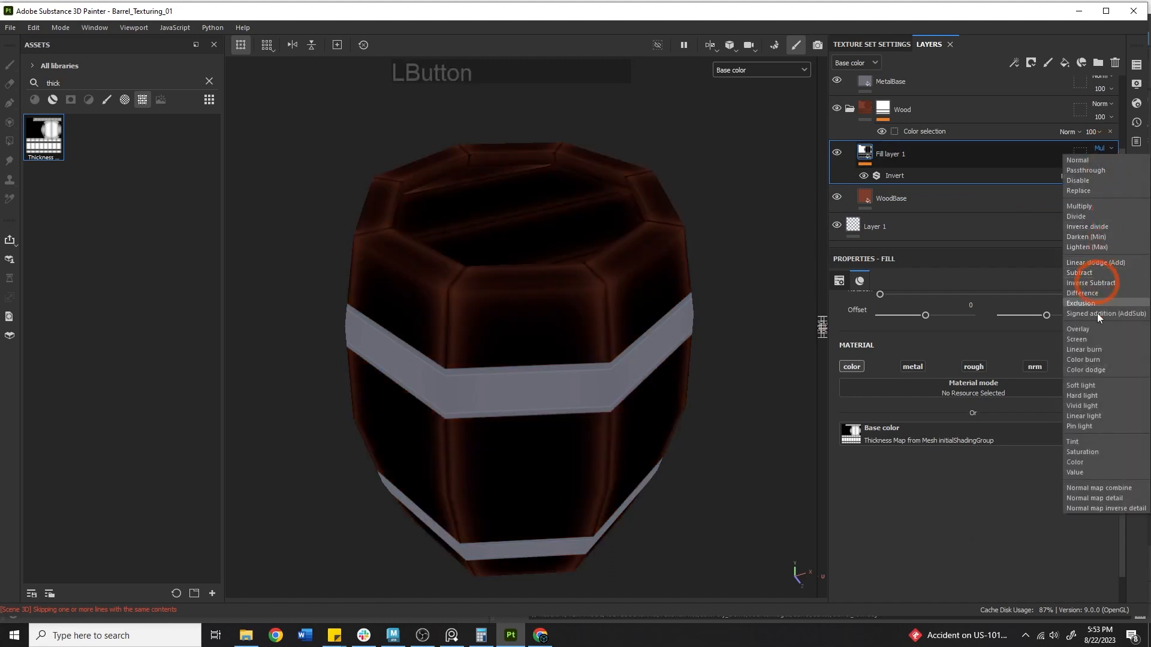
{"action": "left_click", "coordinate": [1076, 329]}
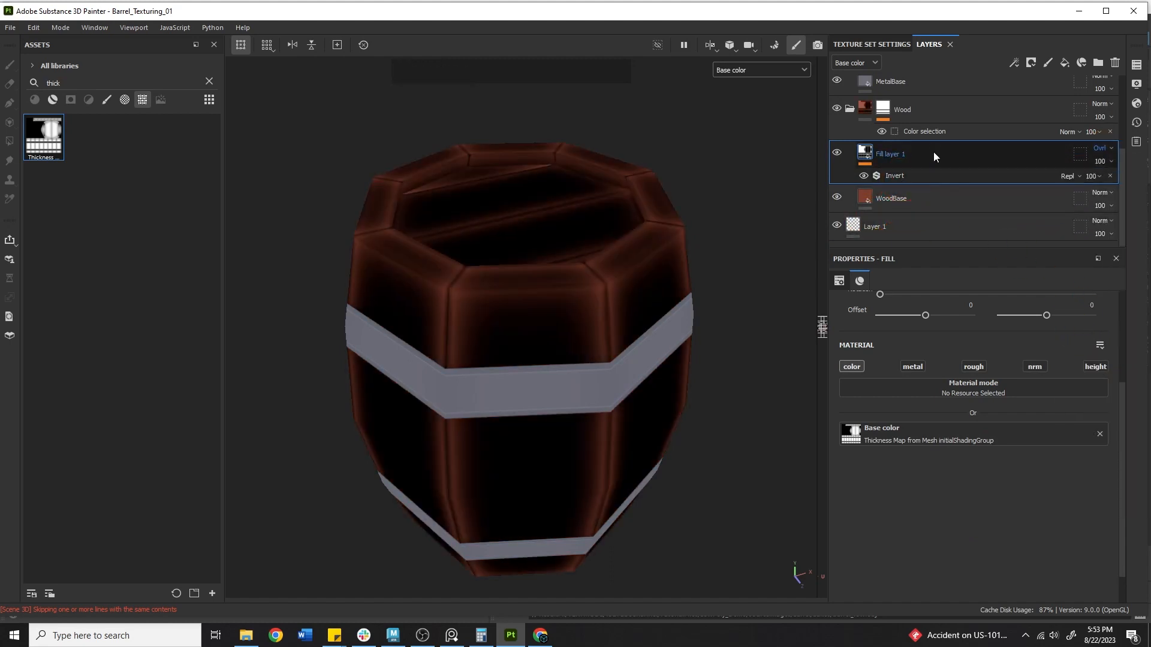
Add a Base color Levels effect with midtone 0.817, output low raised and output high 1
{"action": "right_click", "coordinate": [933, 153]}
{"action": "left_click", "coordinate": [945, 477]}
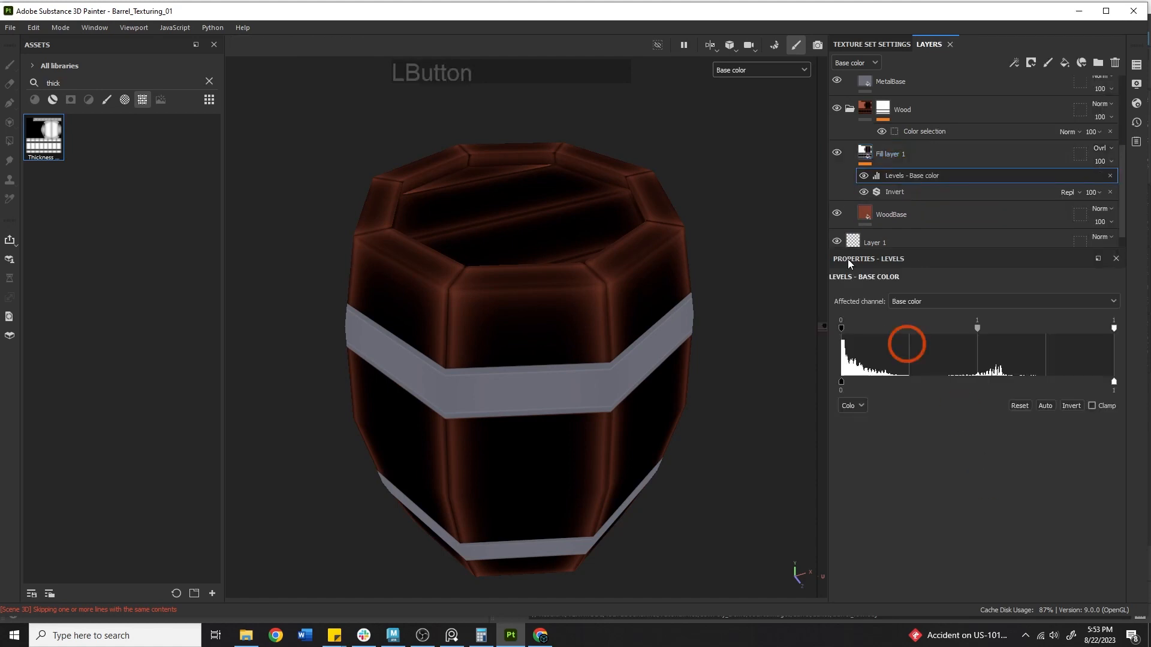
{"action": "mouse_move", "coordinate": [979, 329]}
{"action": "left_mouse_down"}
{"action": "mouse_move", "coordinate": [866, 314]}
{"action": "mouse_move", "coordinate": [1031, 329]}
{"action": "mouse_move", "coordinate": [959, 328]}
{"action": "left_mouse_up"}
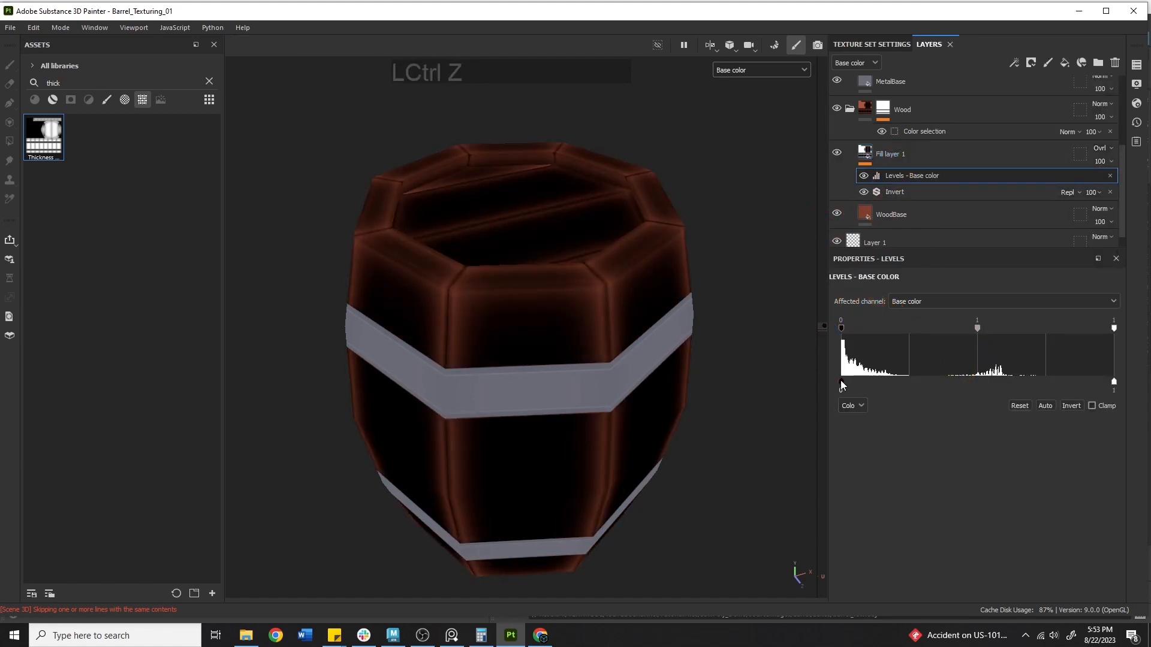
{"action": "left_click_drag", "start_coordinate": [841, 382], "coordinate": [948, 380]}
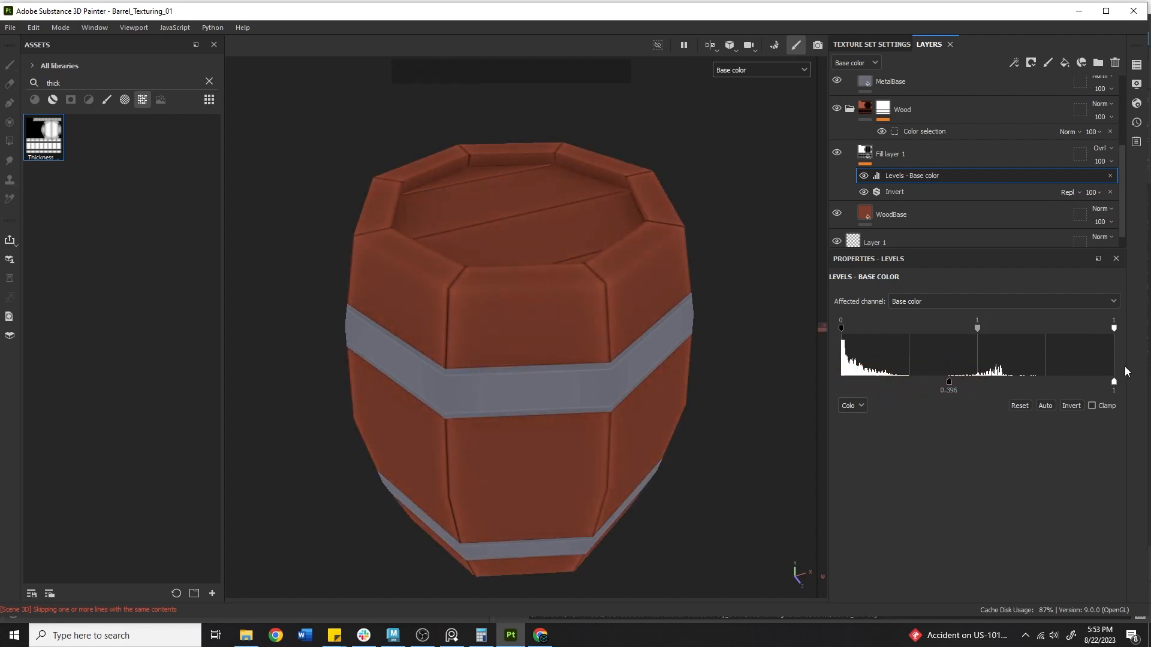
{"action": "left_click_drag", "start_coordinate": [1109, 384], "coordinate": [1114, 381]}
{"action": "mouse_move", "coordinate": [933, 318]}
{"action": "left_mouse_down"}
{"action": "mouse_move", "coordinate": [1024, 321]}
{"action": "mouse_move", "coordinate": [939, 319]}
{"action": "left_mouse_up"}
{"action": "left_click_drag", "start_coordinate": [948, 334], "coordinate": [950, 334]}
Toggle the overlay layer to compare, then lower its opacity to 56
{"action": "left_click", "coordinate": [836, 155]}
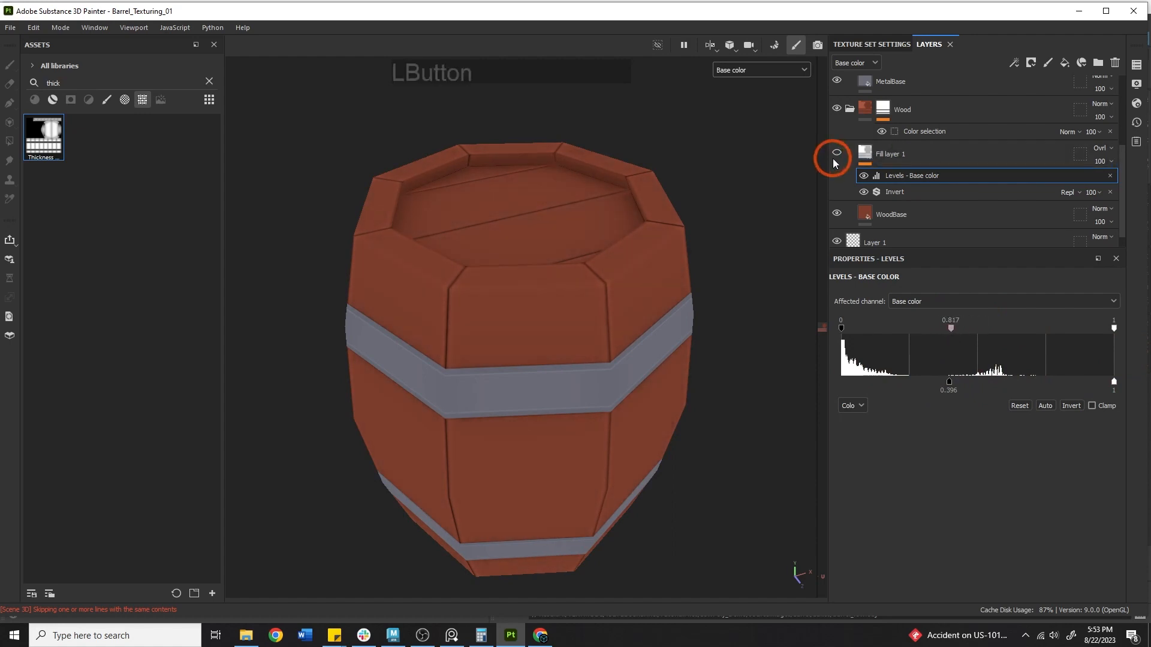
{"action": "left_click", "coordinate": [833, 157]}
{"action": "left_click", "coordinate": [833, 157]}
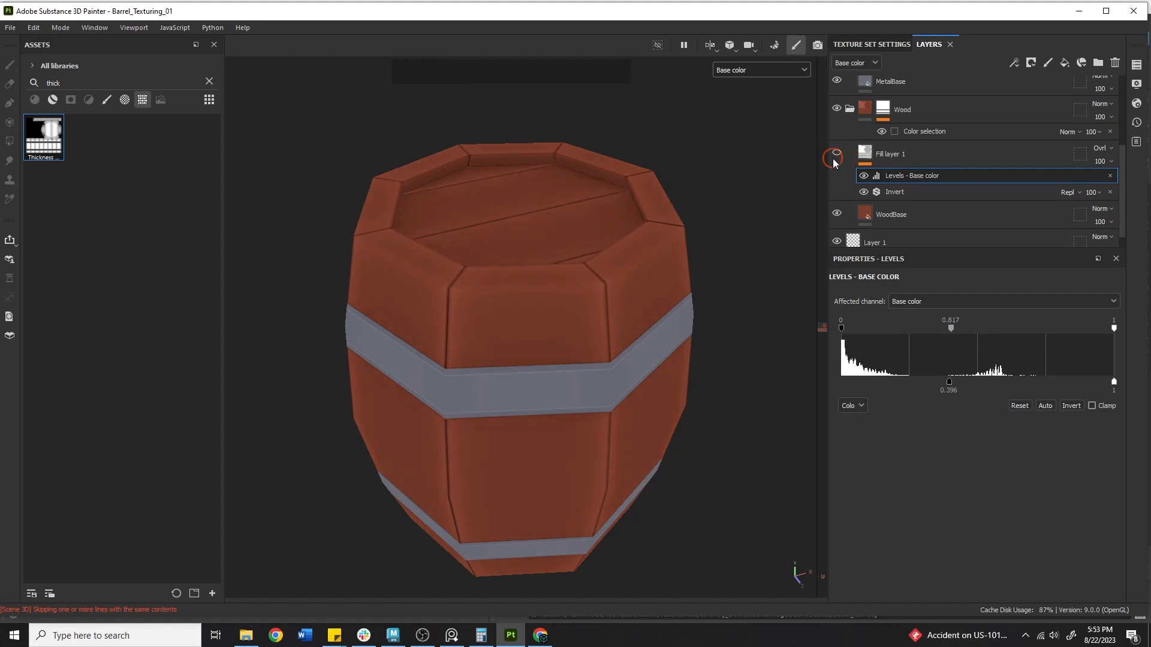
{"action": "left_click_drag", "start_coordinate": [712, 268], "coordinate": [516, 376], "text": "alt"}
{"action": "middle_click_drag", "start_coordinate": [672, 178], "coordinate": [583, 232], "text": "alt"}
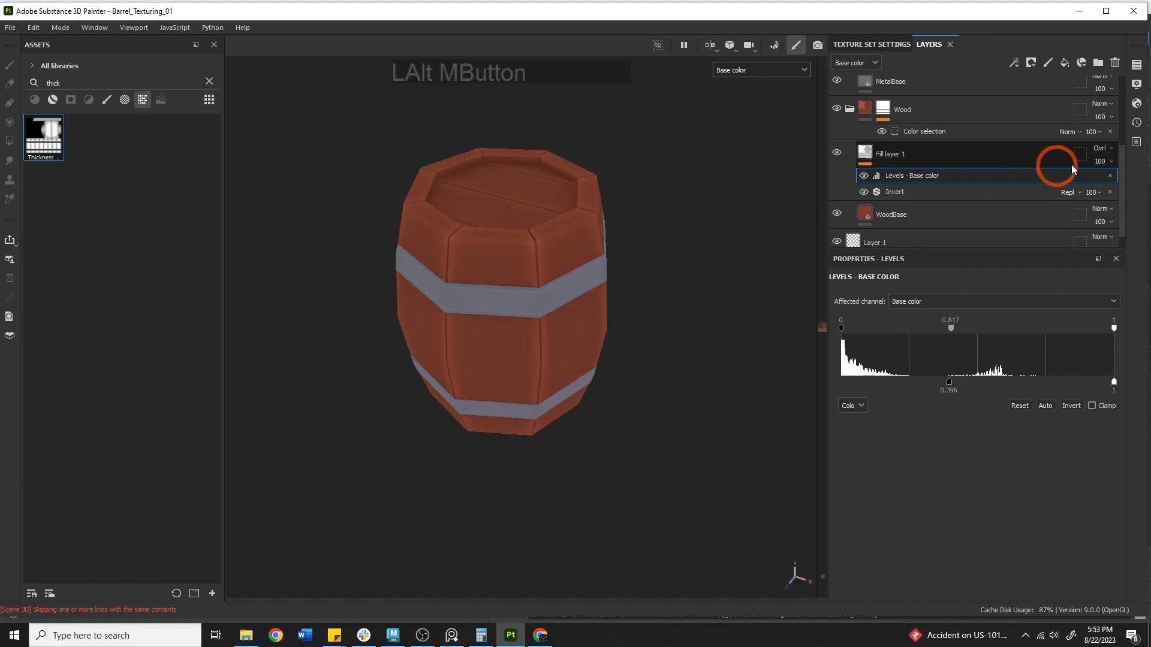
{"action": "left_click", "coordinate": [1109, 163]}
{"action": "left_click_drag", "start_coordinate": [1126, 188], "coordinate": [1084, 176]}
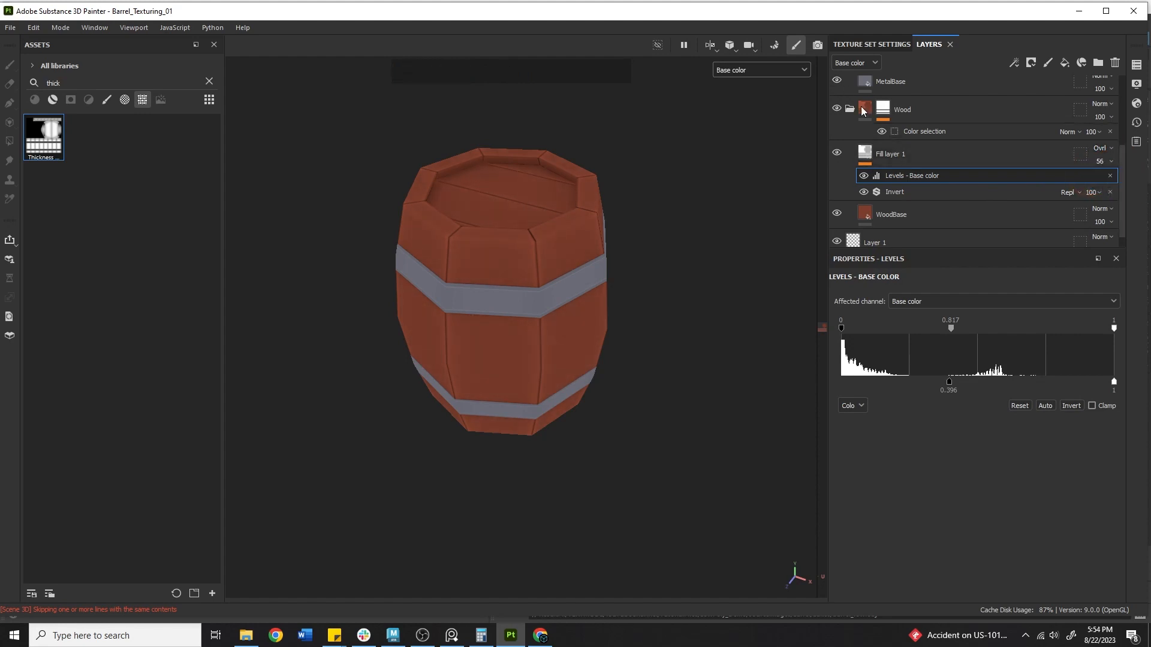
Rename Fill layer 1 to 'Thickness' and check the barrel in the lit material preview
{"action": "double_click", "coordinate": [891, 154]}
{"action": "type", "text": "Thickness"}
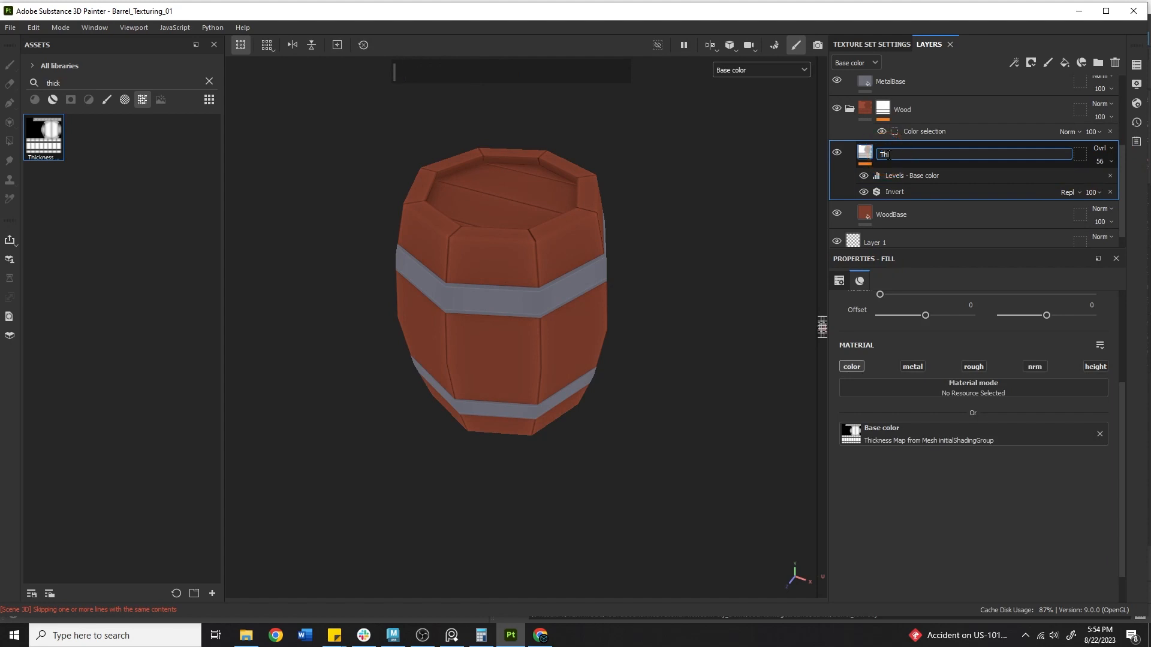
{"action": "key", "text": "Return"}
{"action": "left_click", "coordinate": [760, 69]}
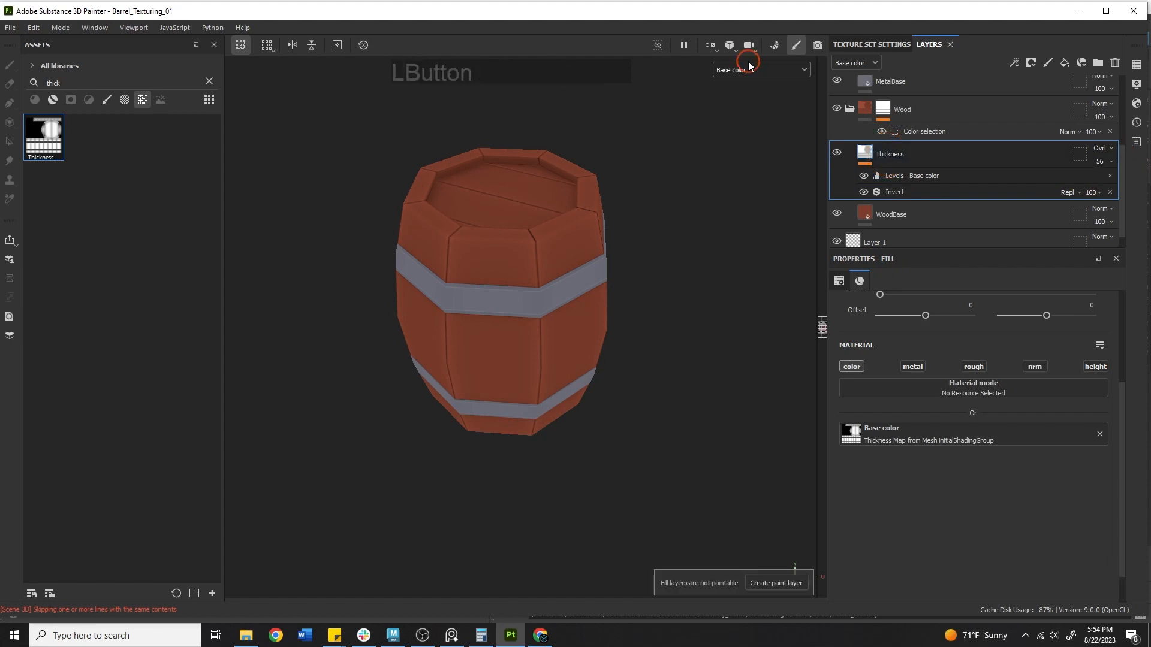
{"action": "left_click", "coordinate": [752, 100]}
{"action": "middle_click_drag", "start_coordinate": [474, 302], "coordinate": [507, 308], "text": "alt"}
{"action": "right_click_drag", "start_coordinate": [507, 309], "coordinate": [550, 278], "text": "alt"}
{"action": "left_click_drag", "start_coordinate": [549, 278], "coordinate": [684, 257], "text": "alt"}
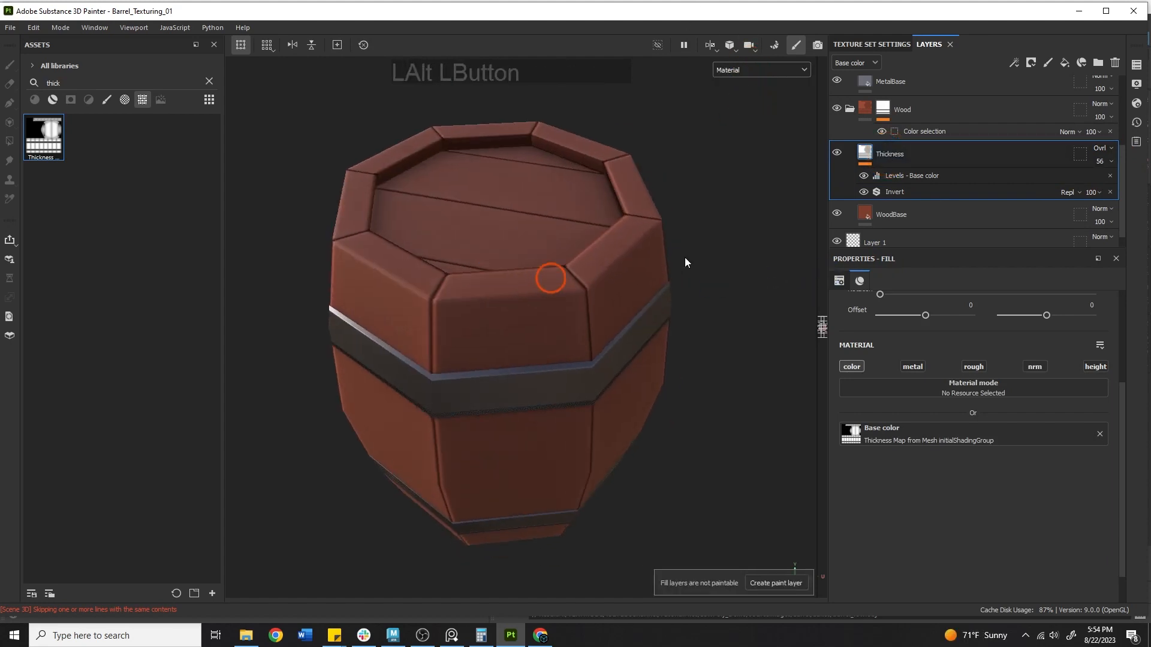
{"action": "right_click_drag", "start_coordinate": [563, 259], "coordinate": [624, 249], "text": "shift"}
Return to the base color channel and raise the Thickness layer's opacity to 100
{"action": "left_click", "coordinate": [752, 74]}
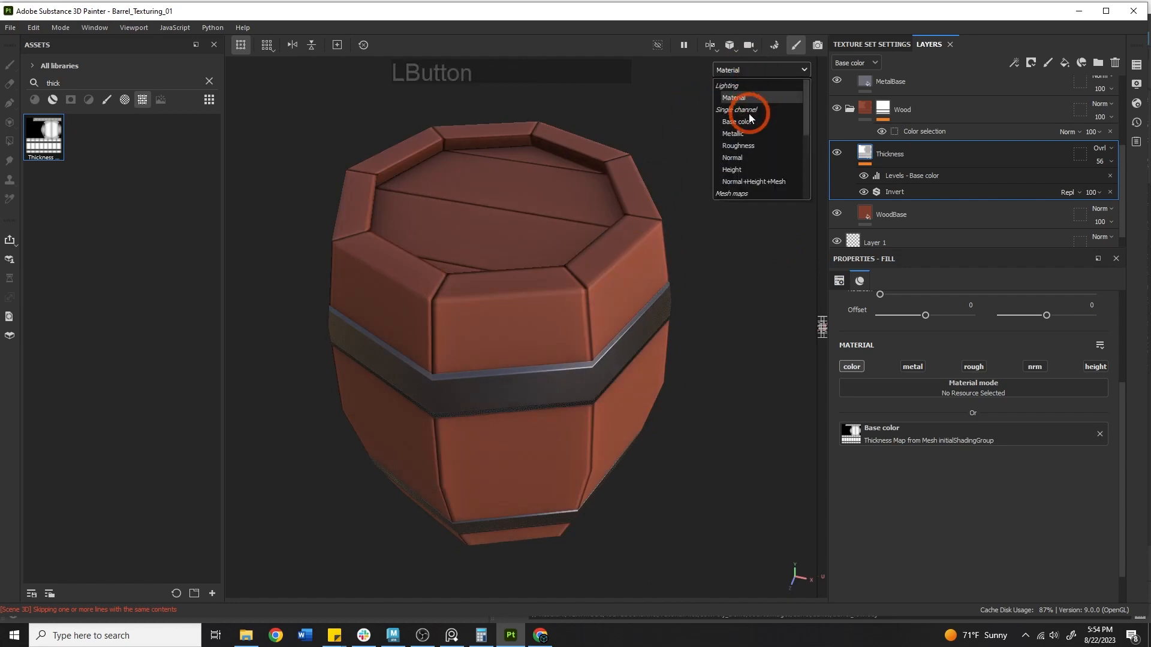
{"action": "left_click", "coordinate": [749, 117]}
{"action": "left_click", "coordinate": [1102, 162]}
{"action": "left_click_drag", "start_coordinate": [1108, 175], "coordinate": [1144, 180]}
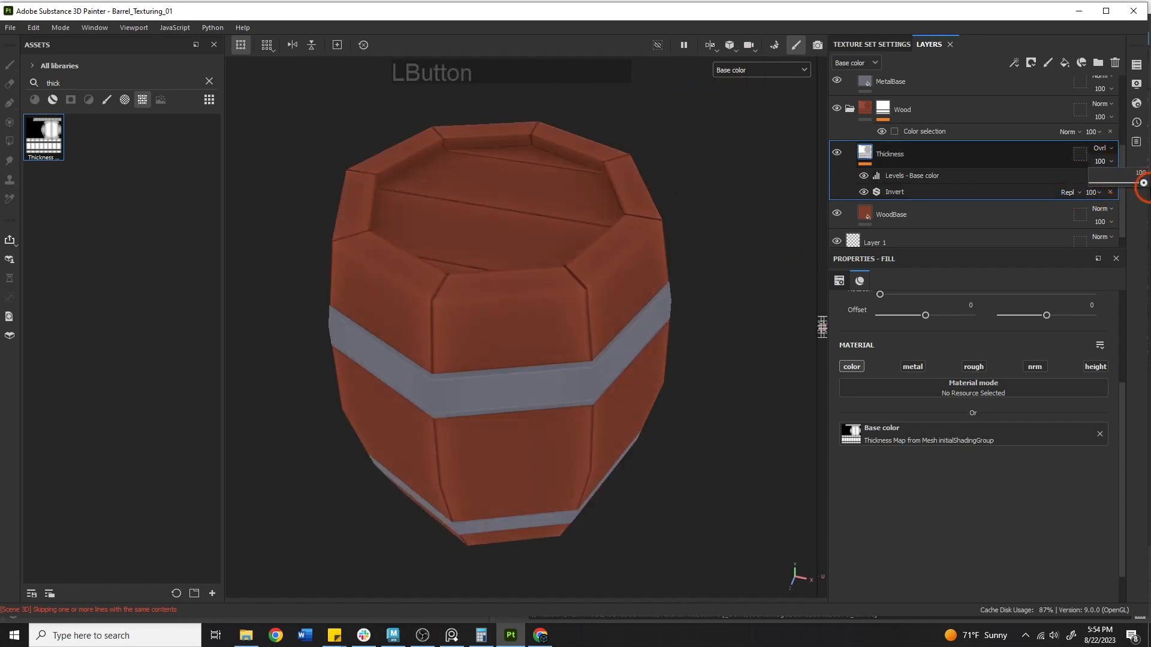
Retune the Thickness Levels to midtone 0.602 and output low 0.409
{"action": "left_click", "coordinate": [927, 175]}
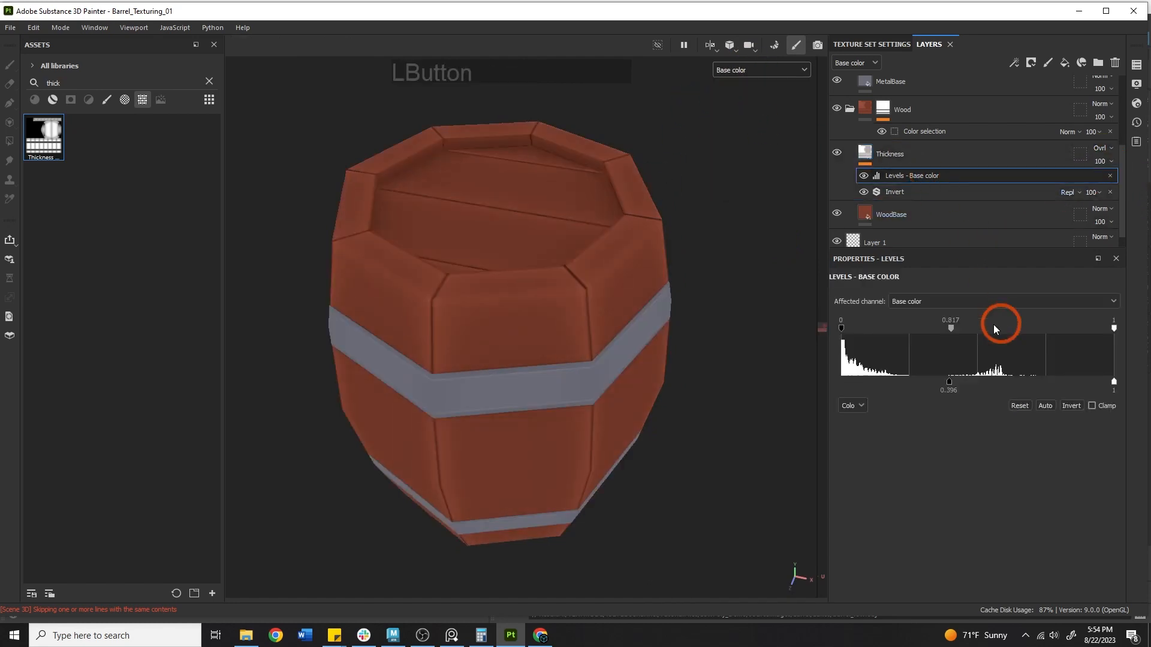
{"action": "mouse_move", "coordinate": [953, 326]}
{"action": "left_mouse_down"}
{"action": "mouse_move", "coordinate": [1013, 320]}
{"action": "mouse_move", "coordinate": [881, 327]}
{"action": "mouse_move", "coordinate": [920, 296]}
{"action": "left_mouse_up"}
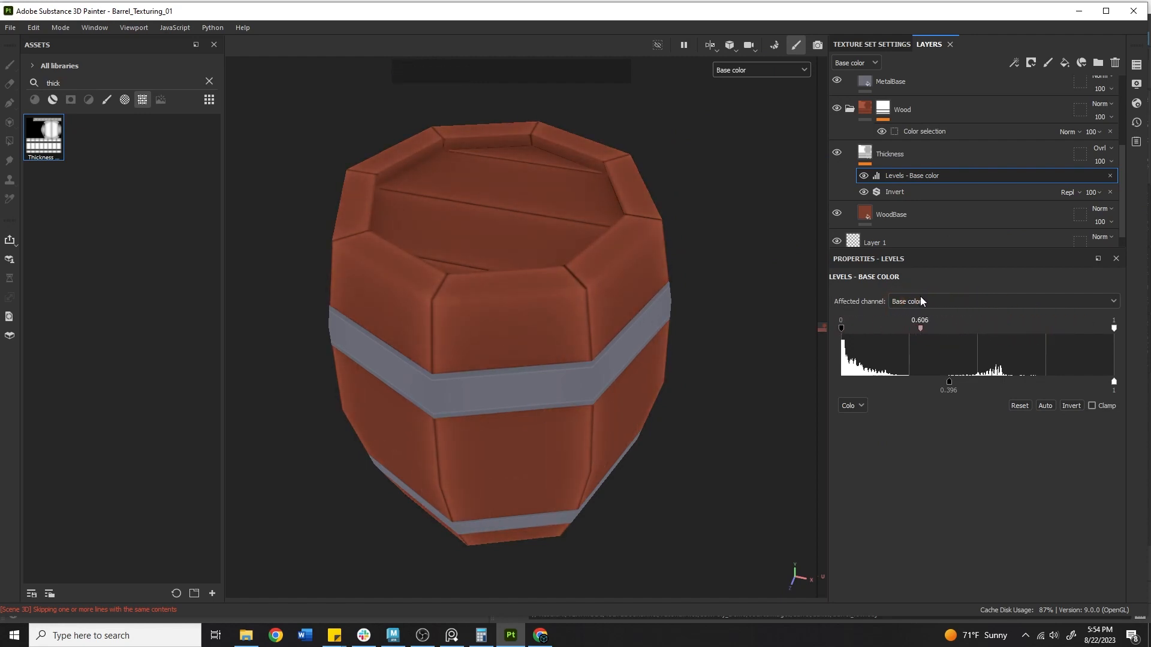
{"action": "mouse_move", "coordinate": [950, 381]}
{"action": "left_mouse_down"}
{"action": "mouse_move", "coordinate": [1001, 379]}
{"action": "mouse_move", "coordinate": [892, 377]}
{"action": "mouse_move", "coordinate": [952, 389]}
{"action": "left_mouse_up"}
{"action": "right_click_drag", "start_coordinate": [383, 324], "coordinate": [357, 344], "text": "alt"}
{"action": "left_click_drag", "start_coordinate": [357, 344], "coordinate": [352, 203], "text": "alt"}
{"action": "middle_click_drag", "start_coordinate": [352, 203], "coordinate": [616, 411], "text": "alt"}
{"action": "right_click_drag", "start_coordinate": [617, 411], "coordinate": [389, 269], "text": "alt"}
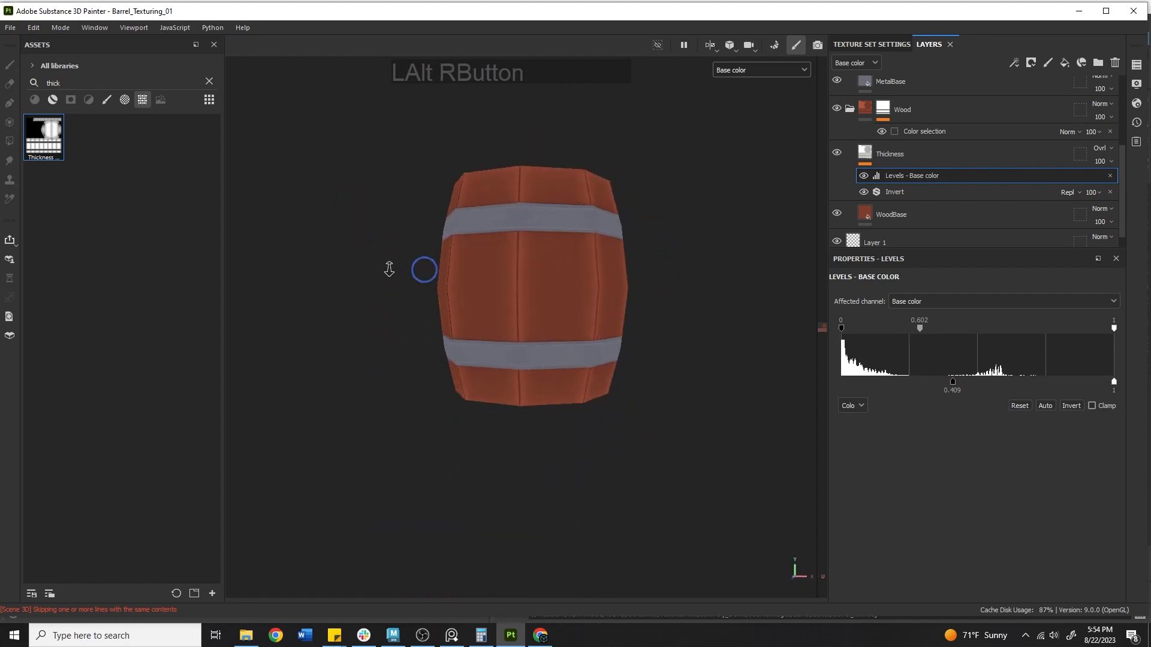
{"action": "left_click_drag", "start_coordinate": [388, 269], "coordinate": [514, 282], "text": "alt"}
{"action": "left_click", "coordinate": [947, 149]}
{"action": "scroll", "coordinate": [949, 166], "scroll_direction": "up", "scroll_amount": 1}
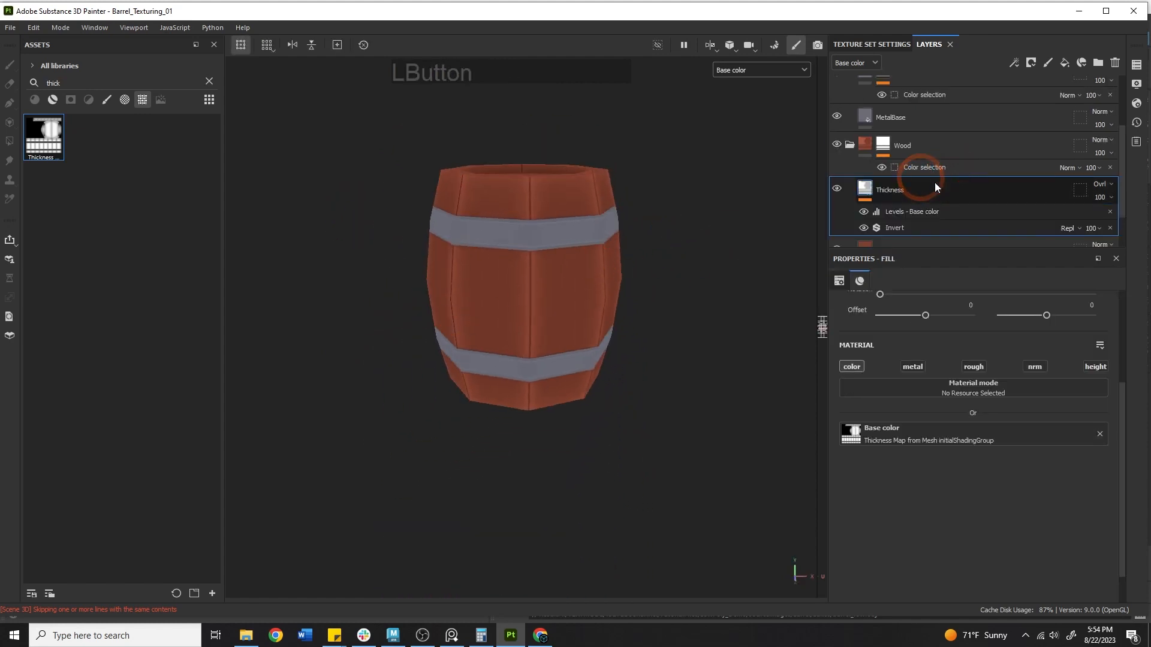
Test a duplicate of Thickness under the Metal folder on the metal bands, then delete it
{"action": "key", "text": "ctrl+d"}
{"action": "left_click_drag", "start_coordinate": [920, 189], "coordinate": [919, 103]}
{"action": "left_click", "coordinate": [836, 141]}
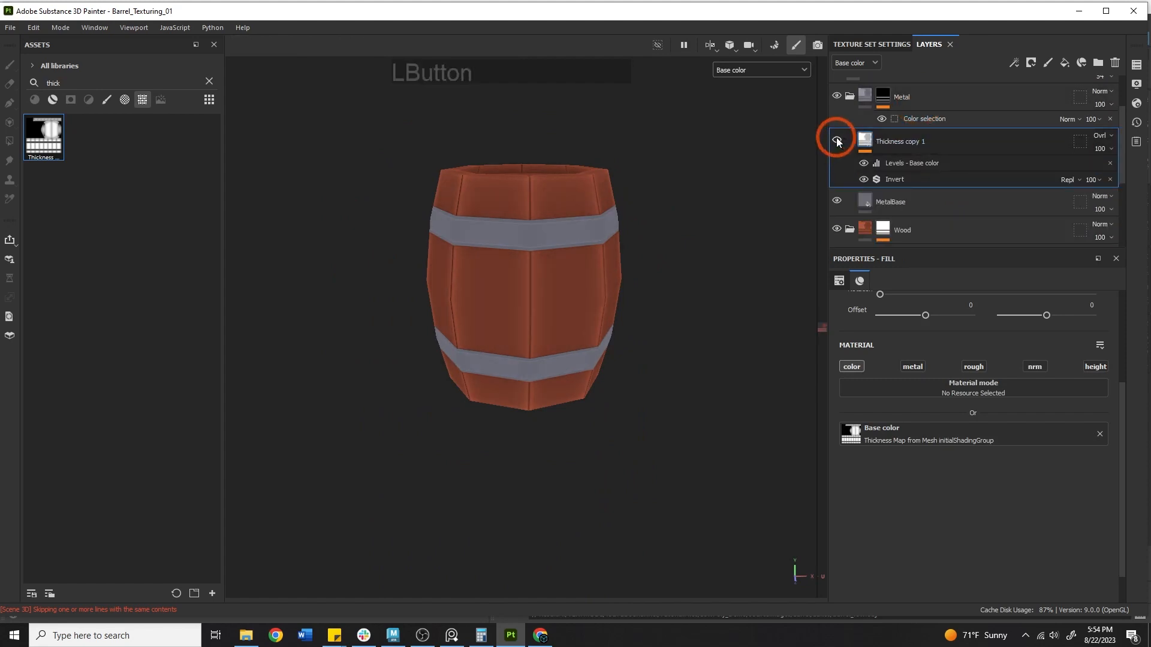
{"action": "right_click_drag", "start_coordinate": [490, 204], "coordinate": [1140, 244], "text": "alt"}
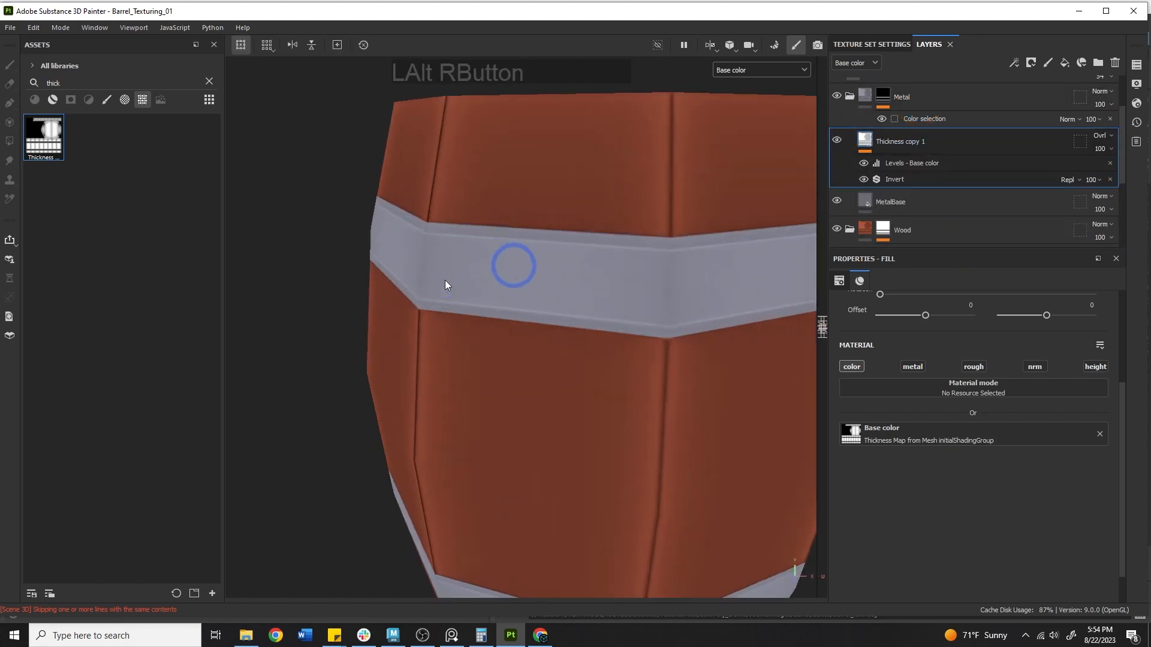
{"action": "left_click_drag", "start_coordinate": [423, 264], "coordinate": [495, 314], "text": "alt"}
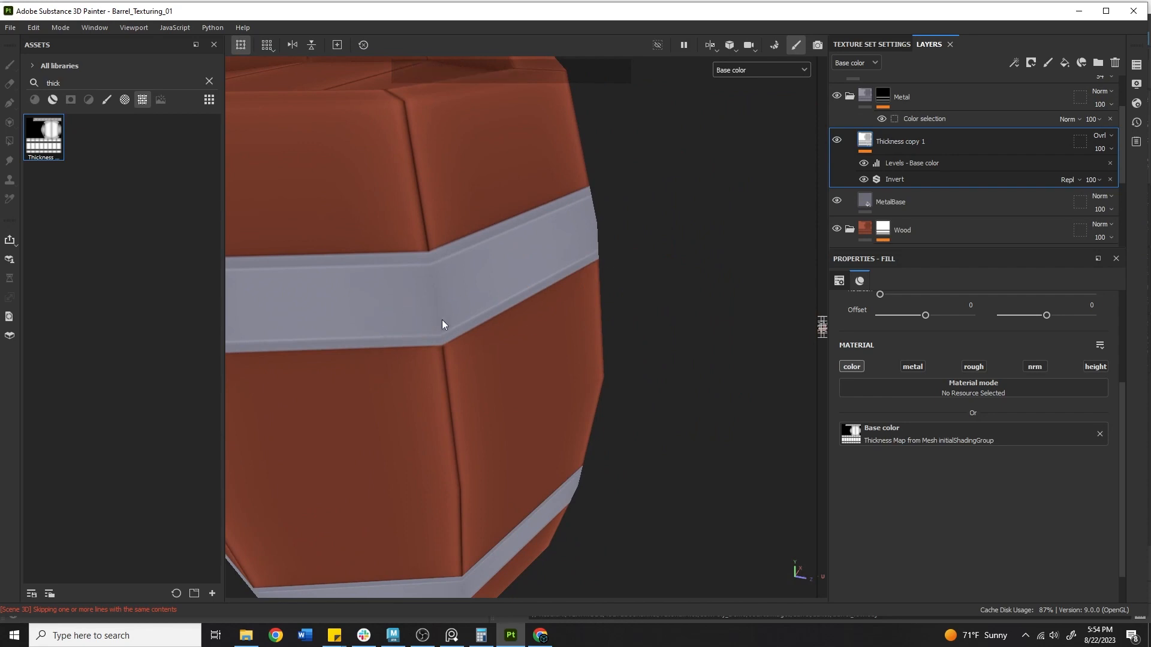
{"action": "left_click", "coordinate": [936, 142]}
{"action": "key", "text": "Delete"}
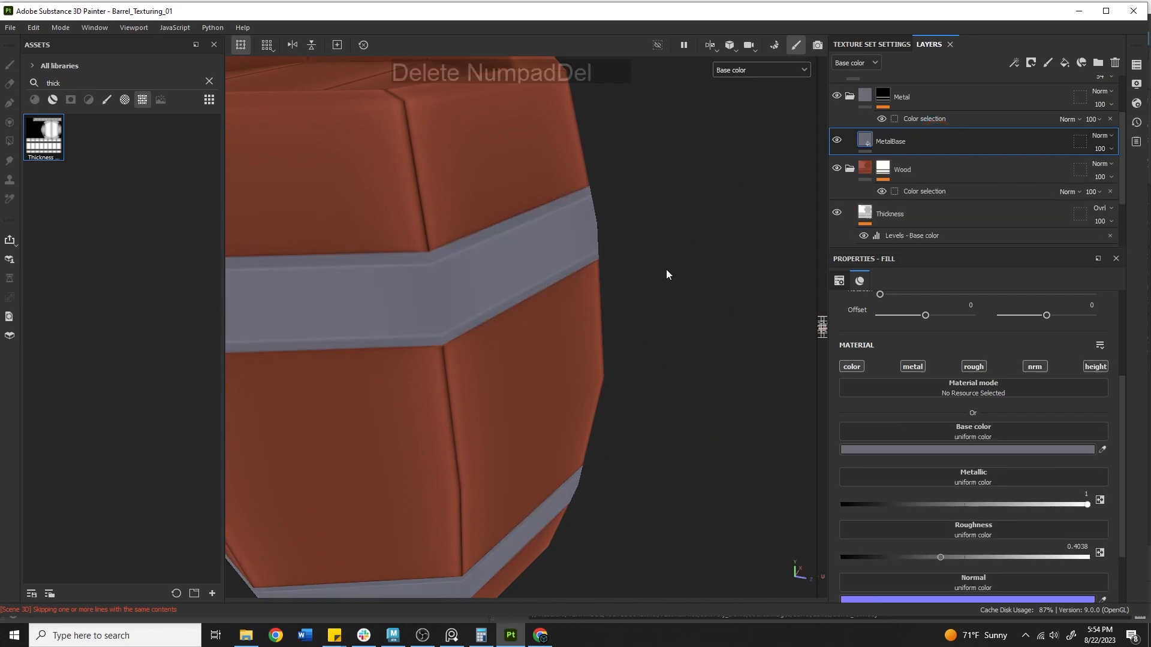
{"action": "left_click_drag", "start_coordinate": [666, 269], "coordinate": [521, 256], "text": "alt"}
Switch the viewport to the Material channel and orbit to inspect the wood and metal bands
{"action": "left_click", "coordinate": [768, 71]}
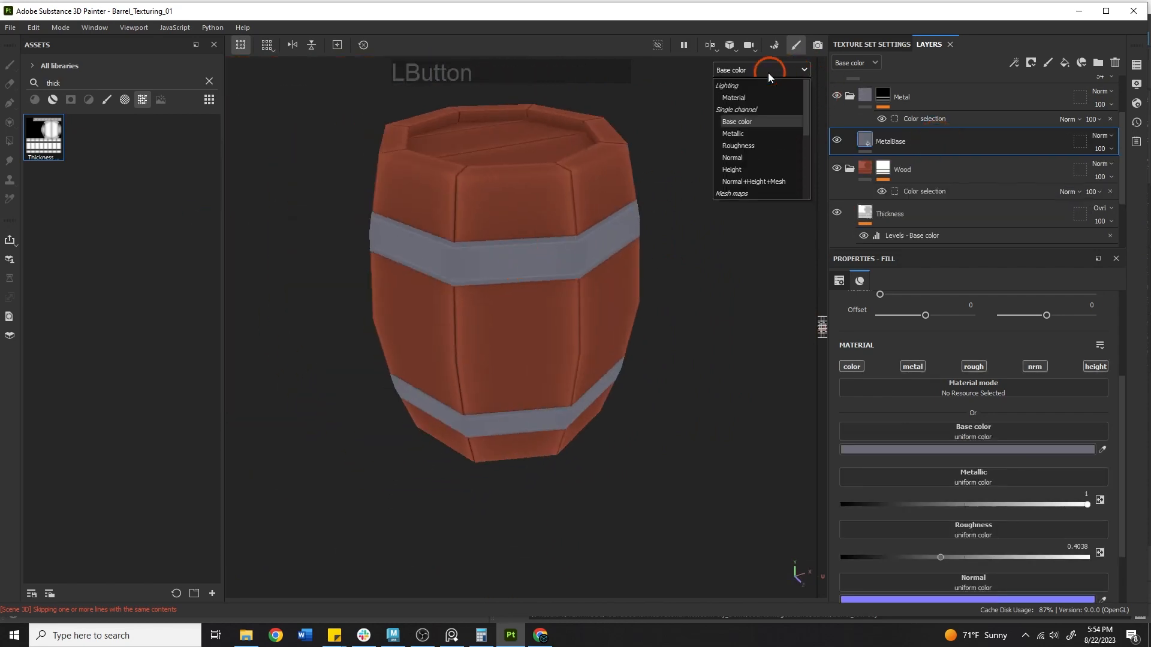
{"action": "left_click", "coordinate": [735, 102]}
{"action": "middle_click_drag", "start_coordinate": [506, 174], "coordinate": [502, 223], "text": "alt"}
{"action": "left_click_drag", "start_coordinate": [502, 223], "coordinate": [441, 318], "text": "alt"}
{"action": "middle_click_drag", "start_coordinate": [440, 318], "coordinate": [367, 300], "text": "alt"}
{"action": "left_click_drag", "start_coordinate": [366, 300], "coordinate": [447, 226], "text": "alt"}
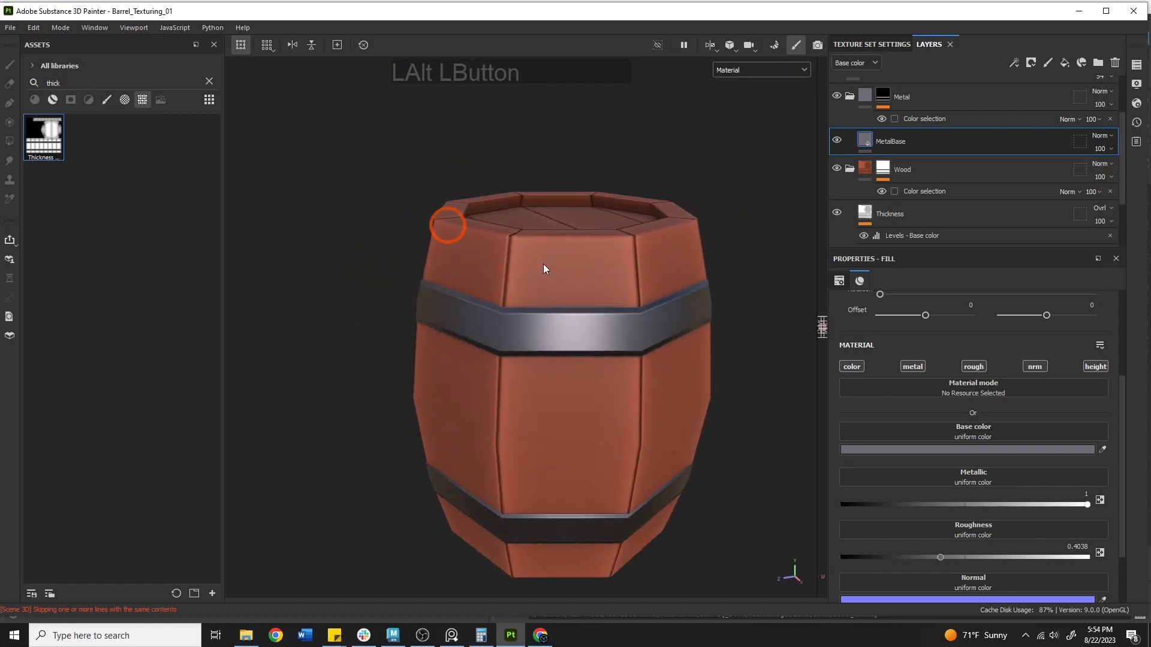
{"action": "right_click_drag", "start_coordinate": [543, 269], "coordinate": [600, 284], "text": "shift"}
{"action": "right_click_drag", "start_coordinate": [590, 285], "coordinate": [384, 290], "text": "alt"}
{"action": "left_click_drag", "start_coordinate": [390, 292], "coordinate": [449, 326], "text": "alt"}
{"action": "middle_click_drag", "start_coordinate": [449, 326], "coordinate": [498, 334], "text": "alt"}
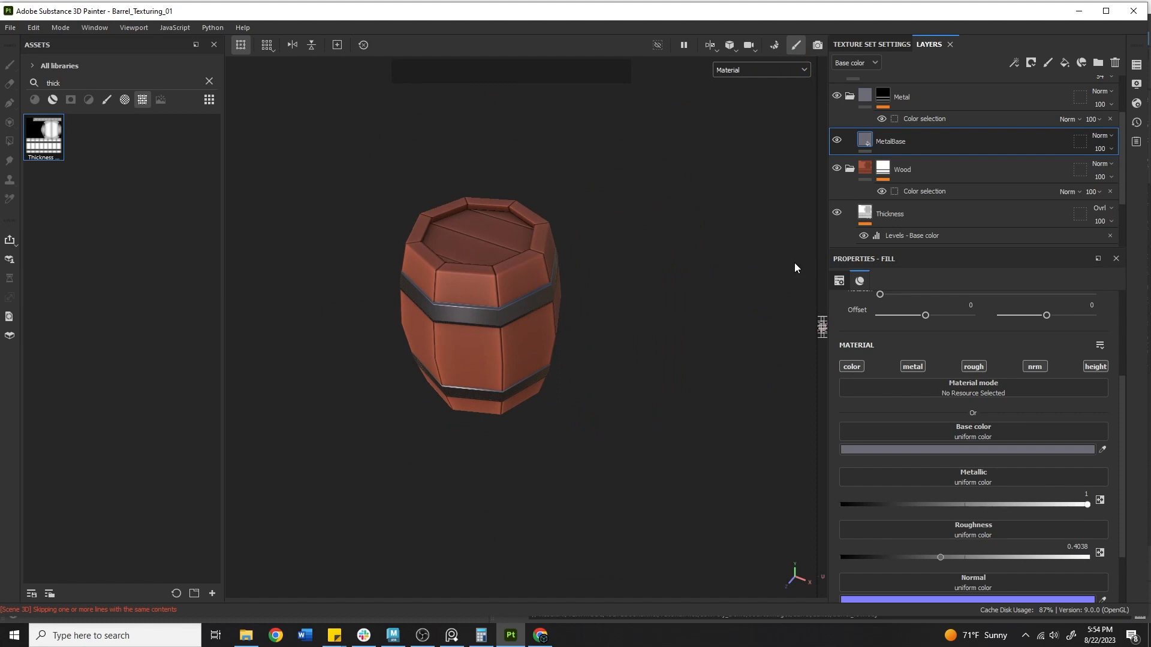
{"action": "left_click_drag", "start_coordinate": [723, 251], "coordinate": [621, 192], "text": "alt"}
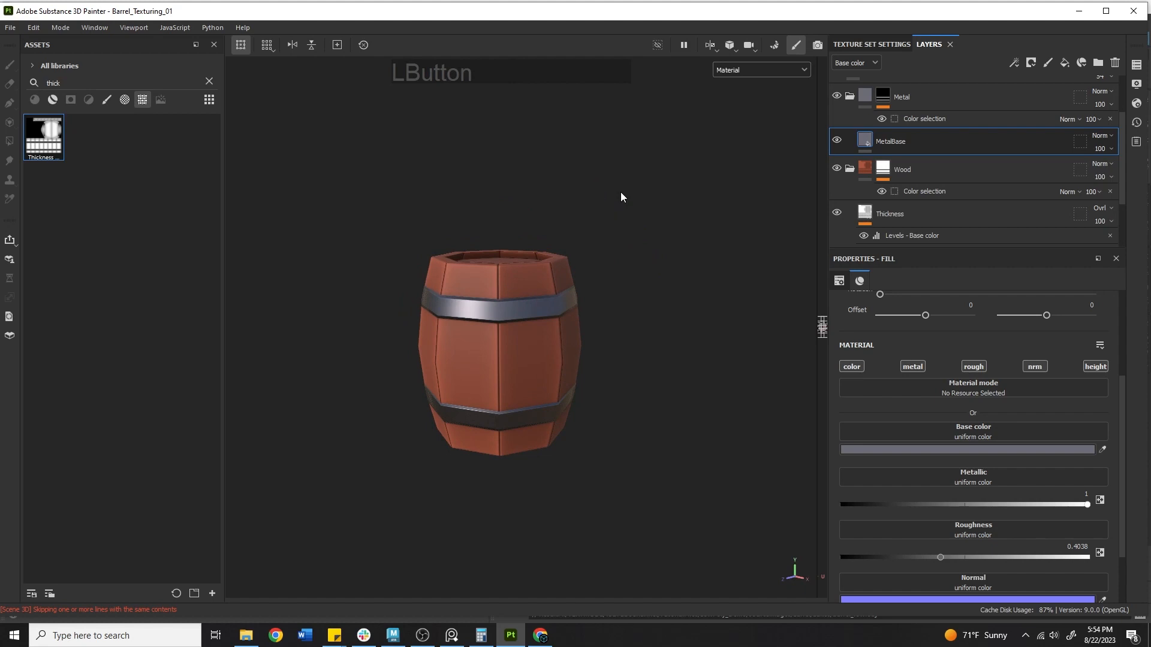